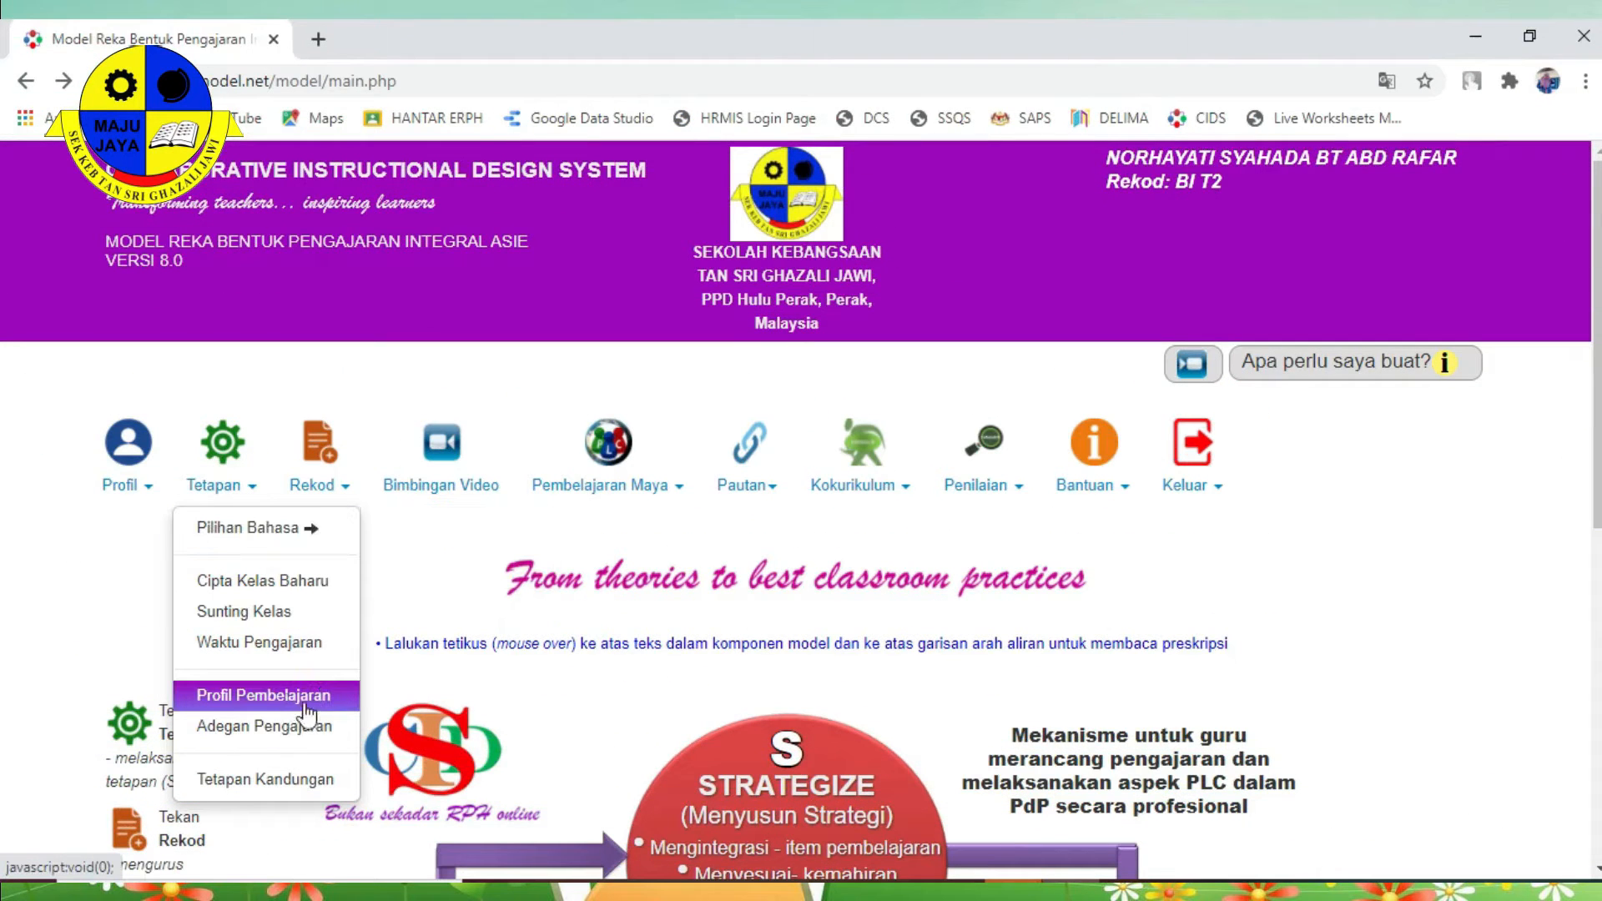
- Open the Profil Pembelajaran settings and deselect Kriteria Kejayaan, Tema and Standard Prestasi
left_click(269, 704)
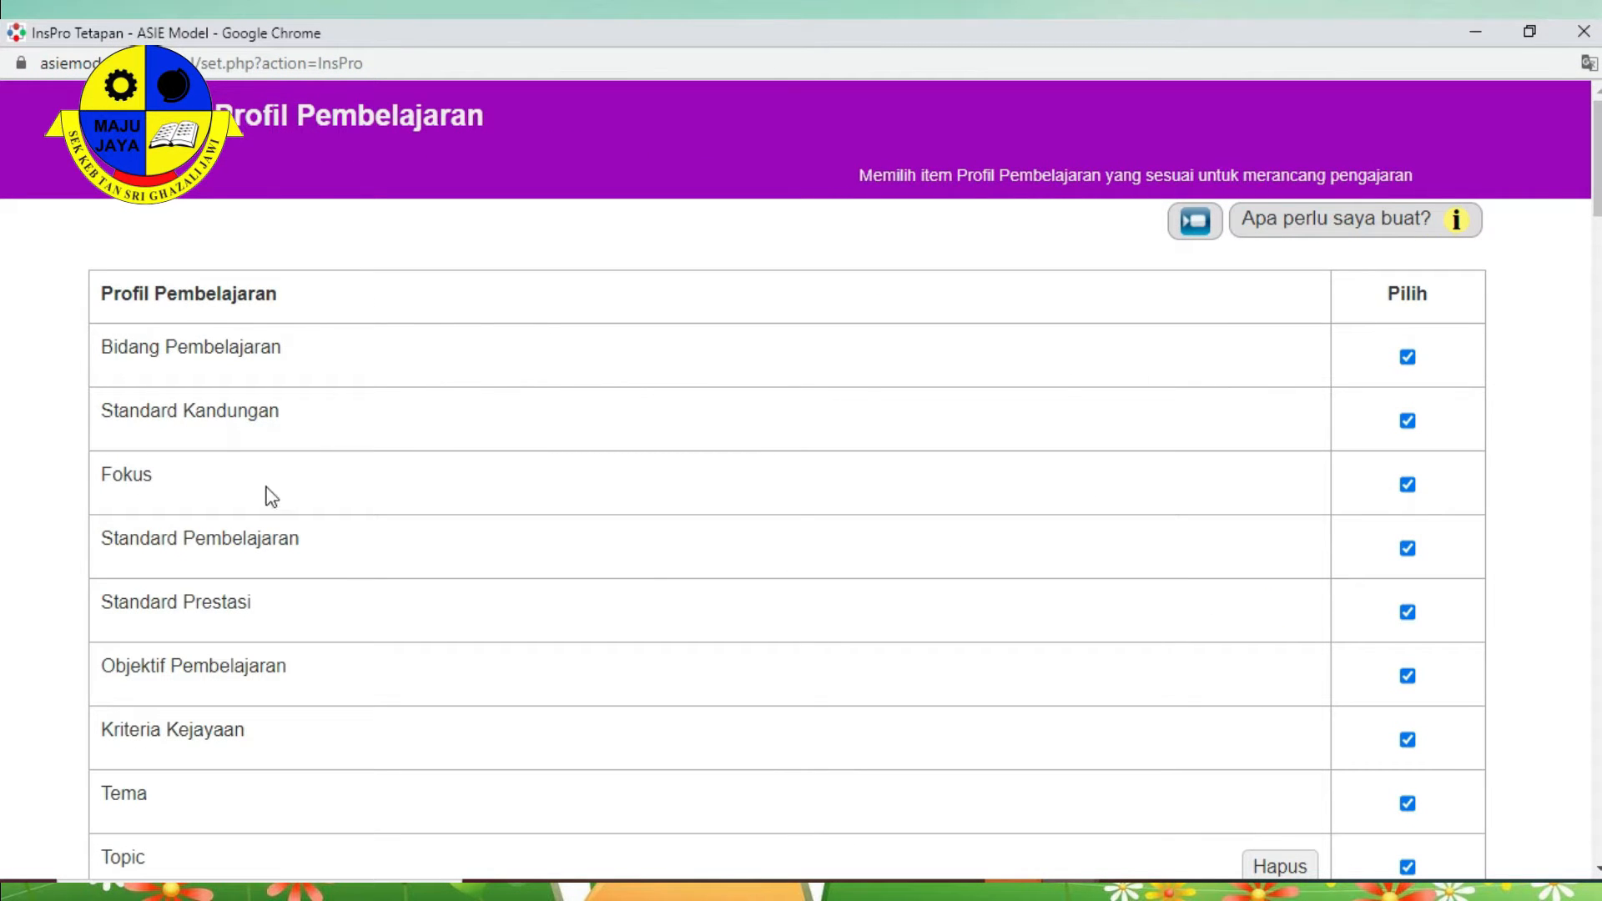
left_click(1408, 741)
scroll(1170, 754, "down", 3)
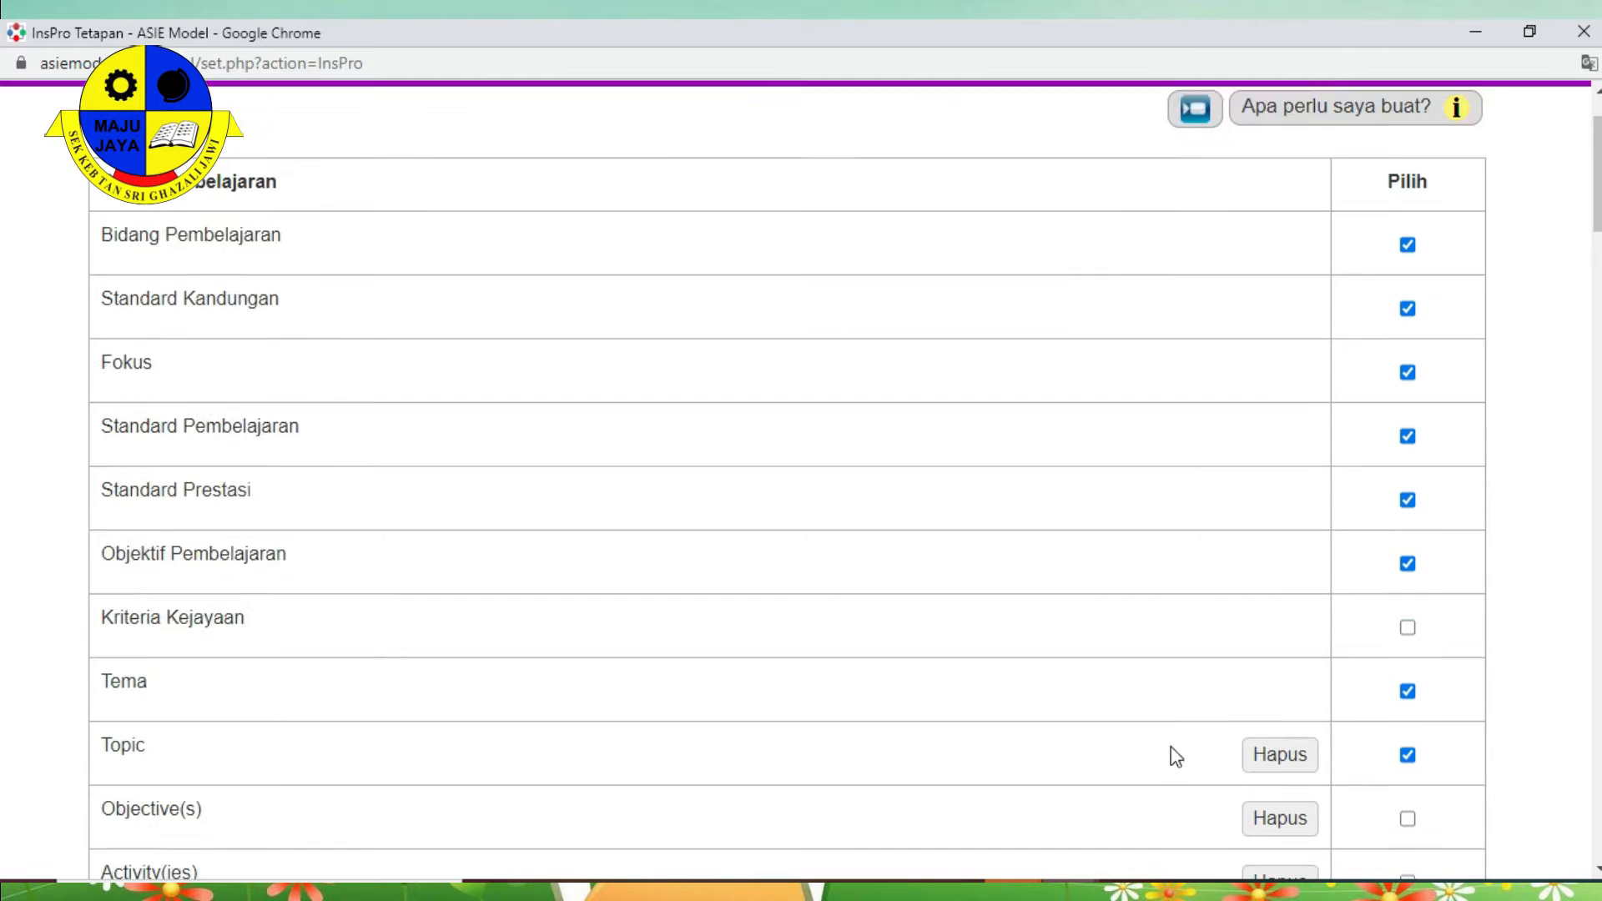
left_click(1410, 569)
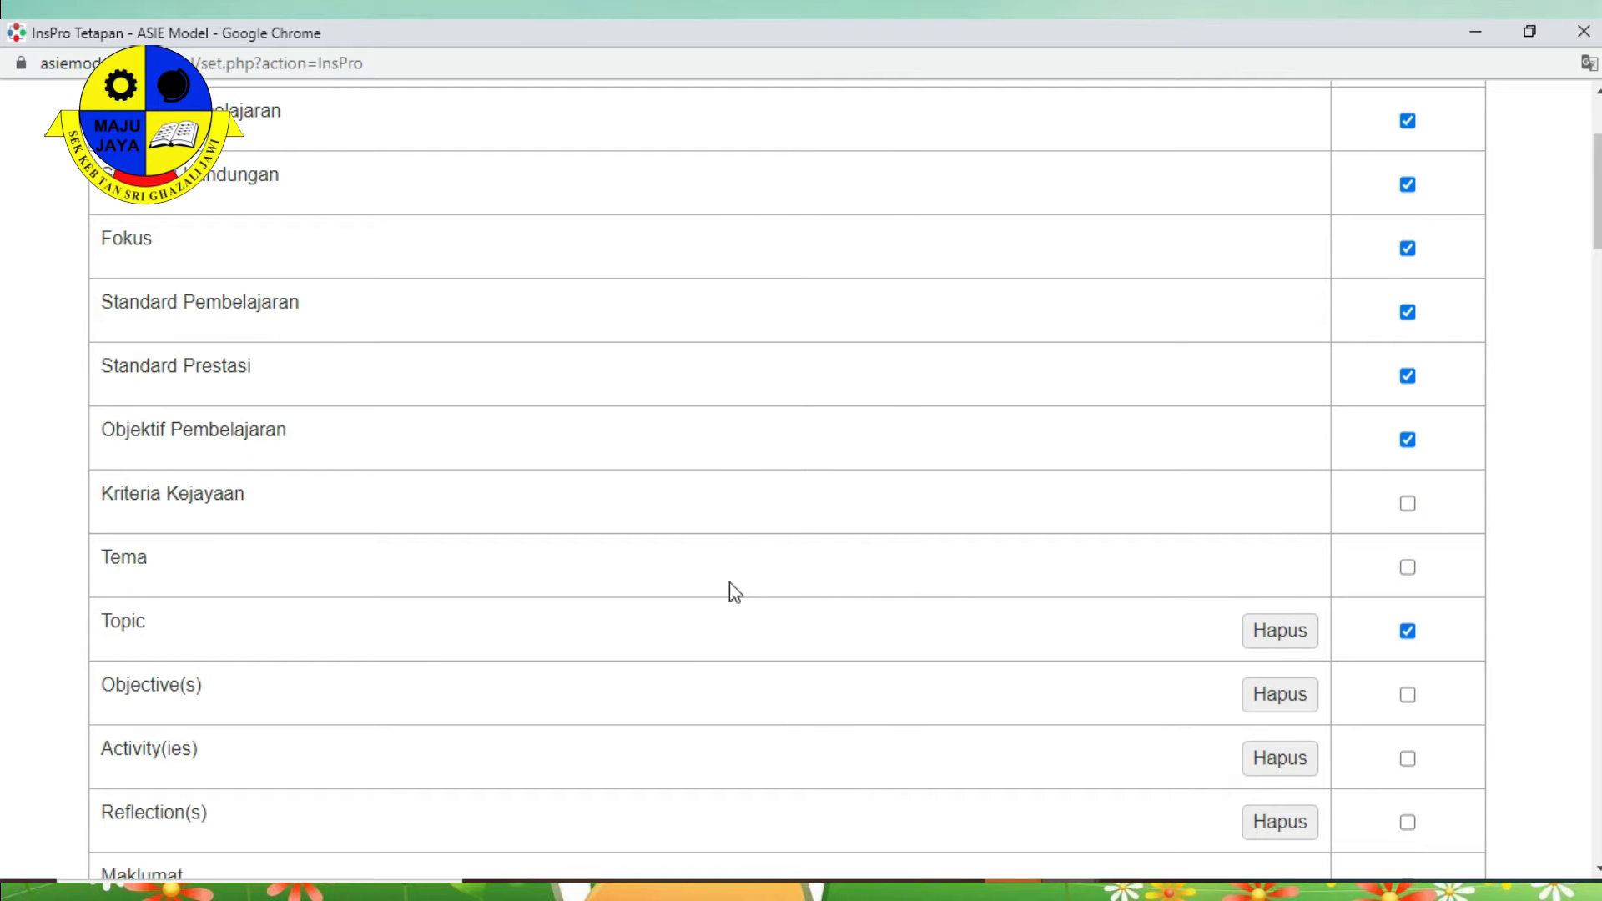
left_click(1408, 377)
scroll(689, 423, "up", 3)
scroll(418, 599, "down", 3)
- Add a new item named CATATAN to the Profil Pembelajaran list and place it directly below Topic
scroll(1409, 654, "down", 12)
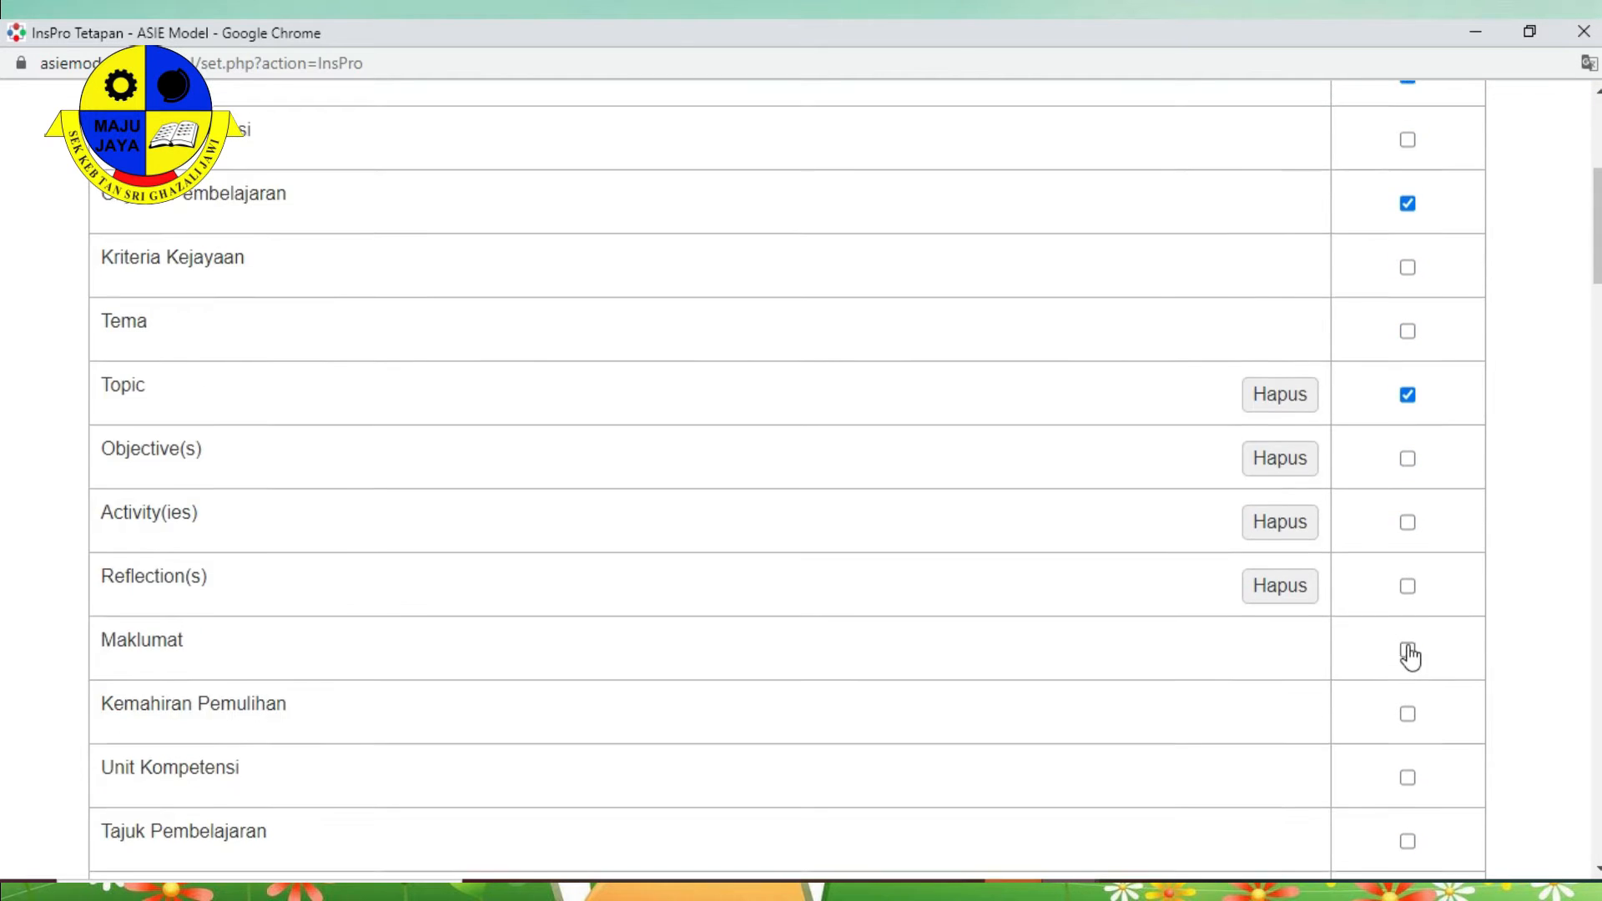
scroll(1410, 655, "down", 4)
scroll(1410, 655, "down", 14)
scroll(1410, 655, "down", 15)
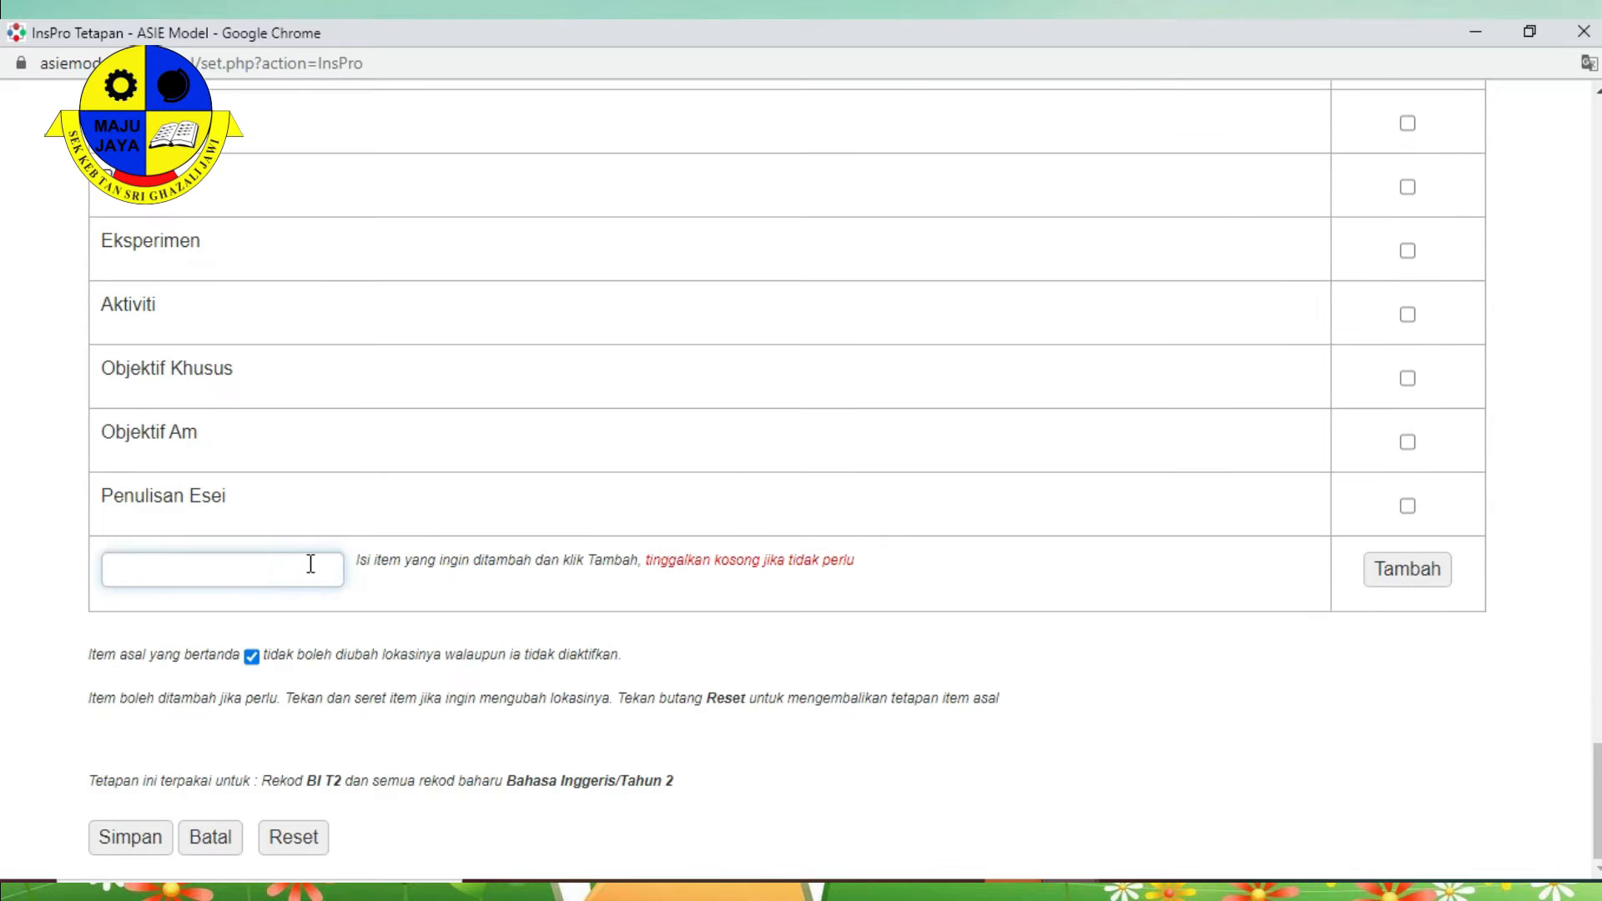
left_click(288, 563)
type("CATATAN")
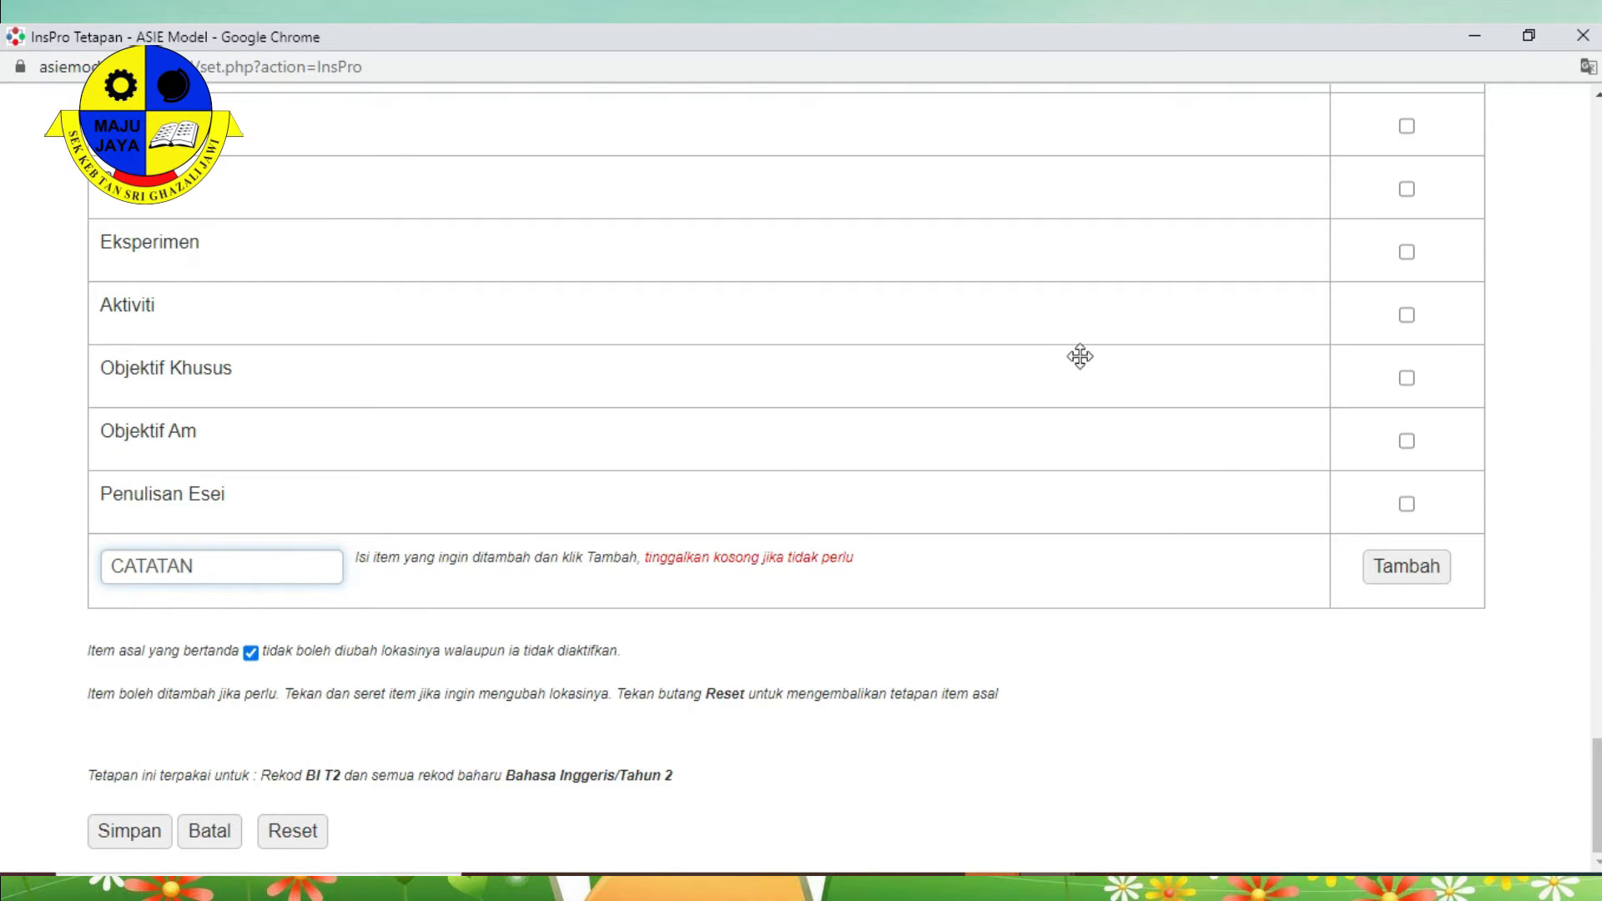
left_click(1410, 567)
left_click_drag(311, 523, 268, 684)
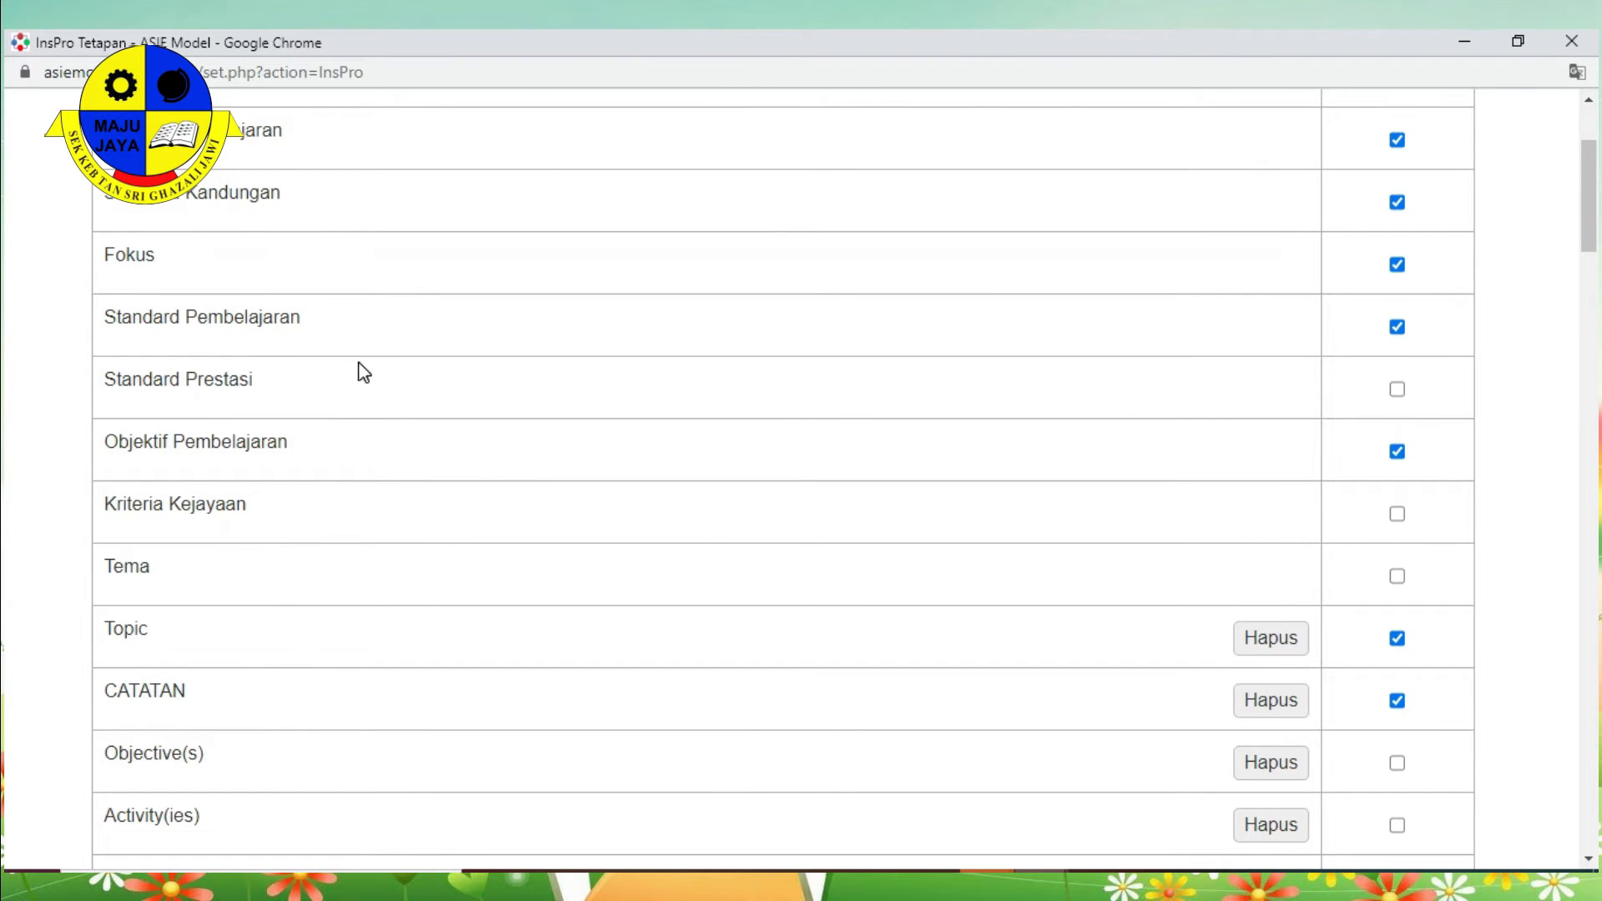
- Save the Profil Pembelajaran settings and close their window
scroll(364, 373, "down", 20)
left_click(133, 828)
left_click(229, 289)
- Open the Adegan Pengajaran settings and review the teaching stage items and the scope options for saving
left_click(219, 477)
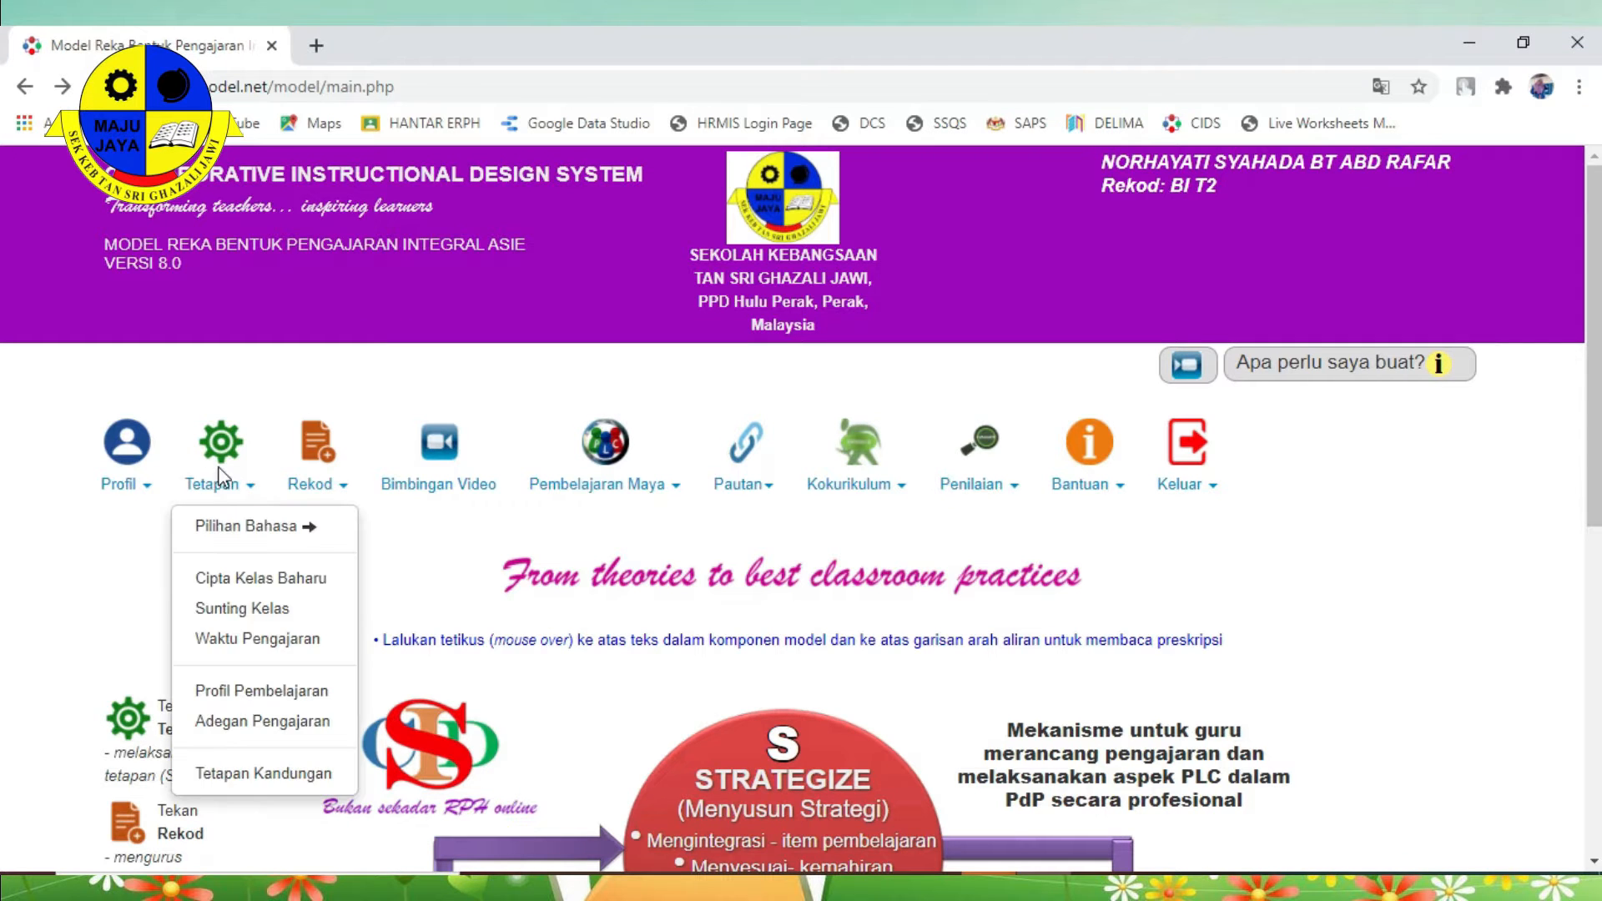
left_click(277, 722)
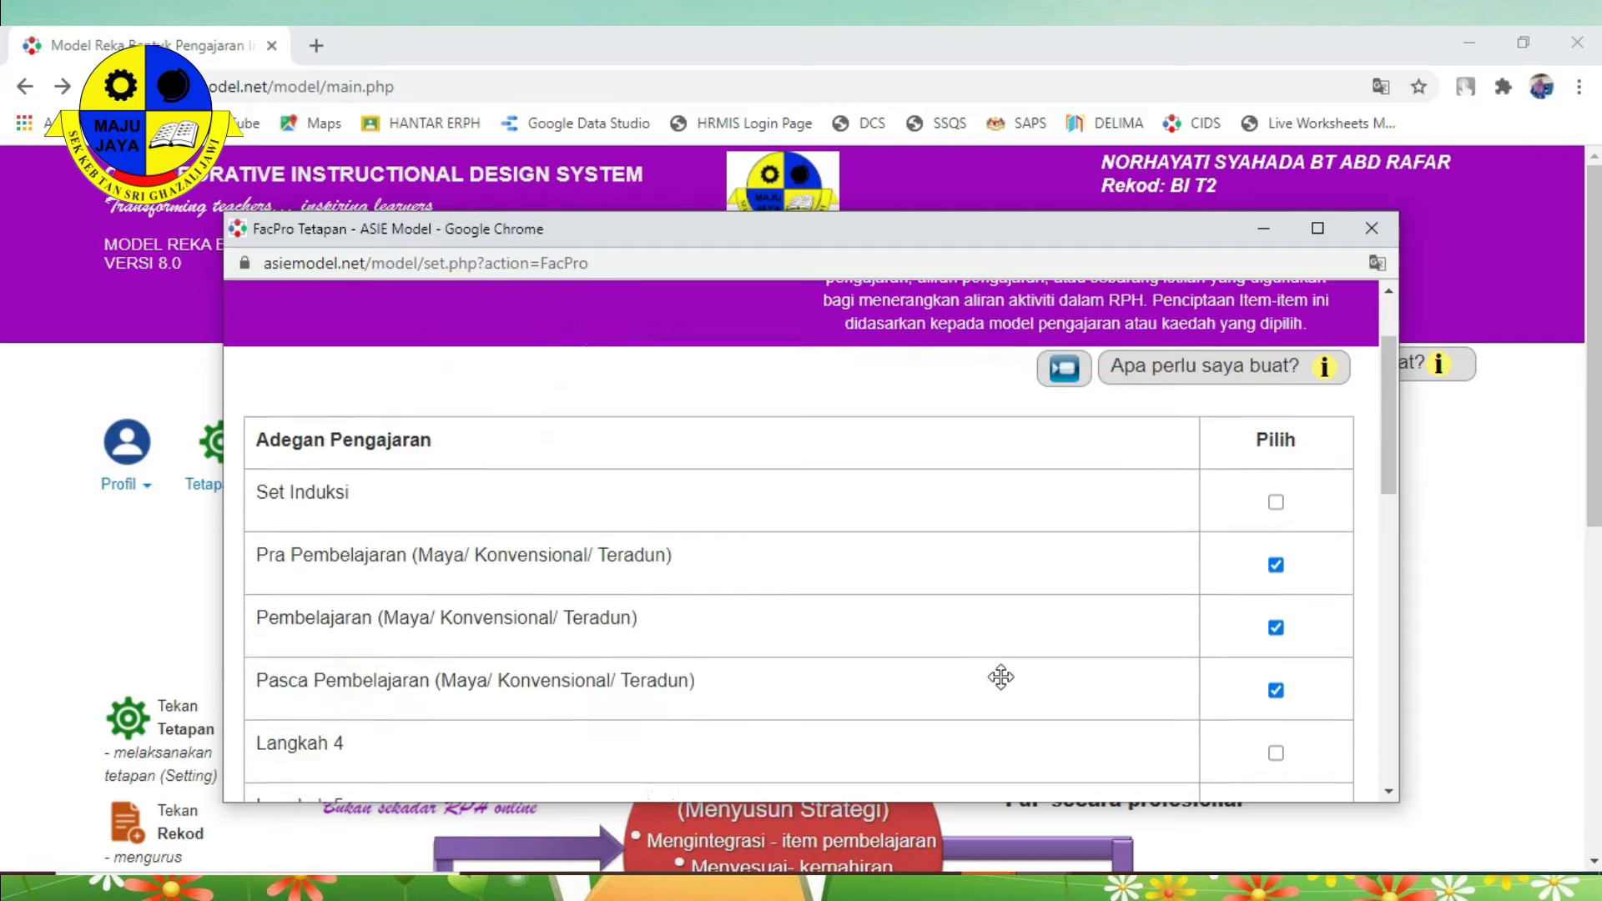
scroll(1002, 677, "down", 1)
scroll(740, 529, "down", 2)
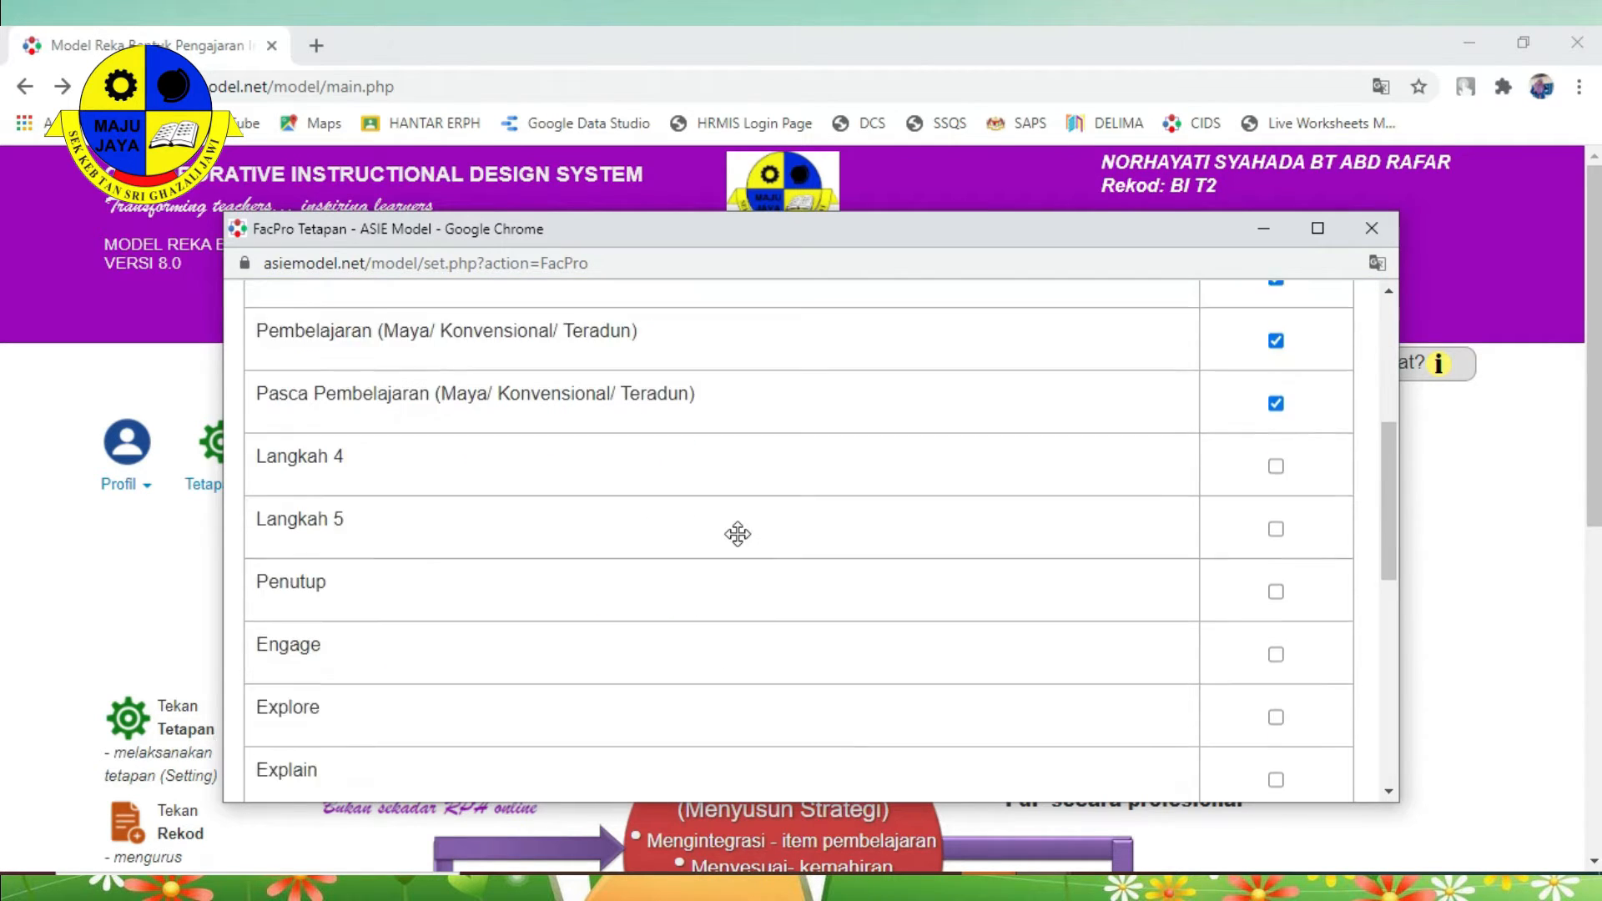
scroll(738, 534, "down", 5)
scroll(726, 484, "down", 2)
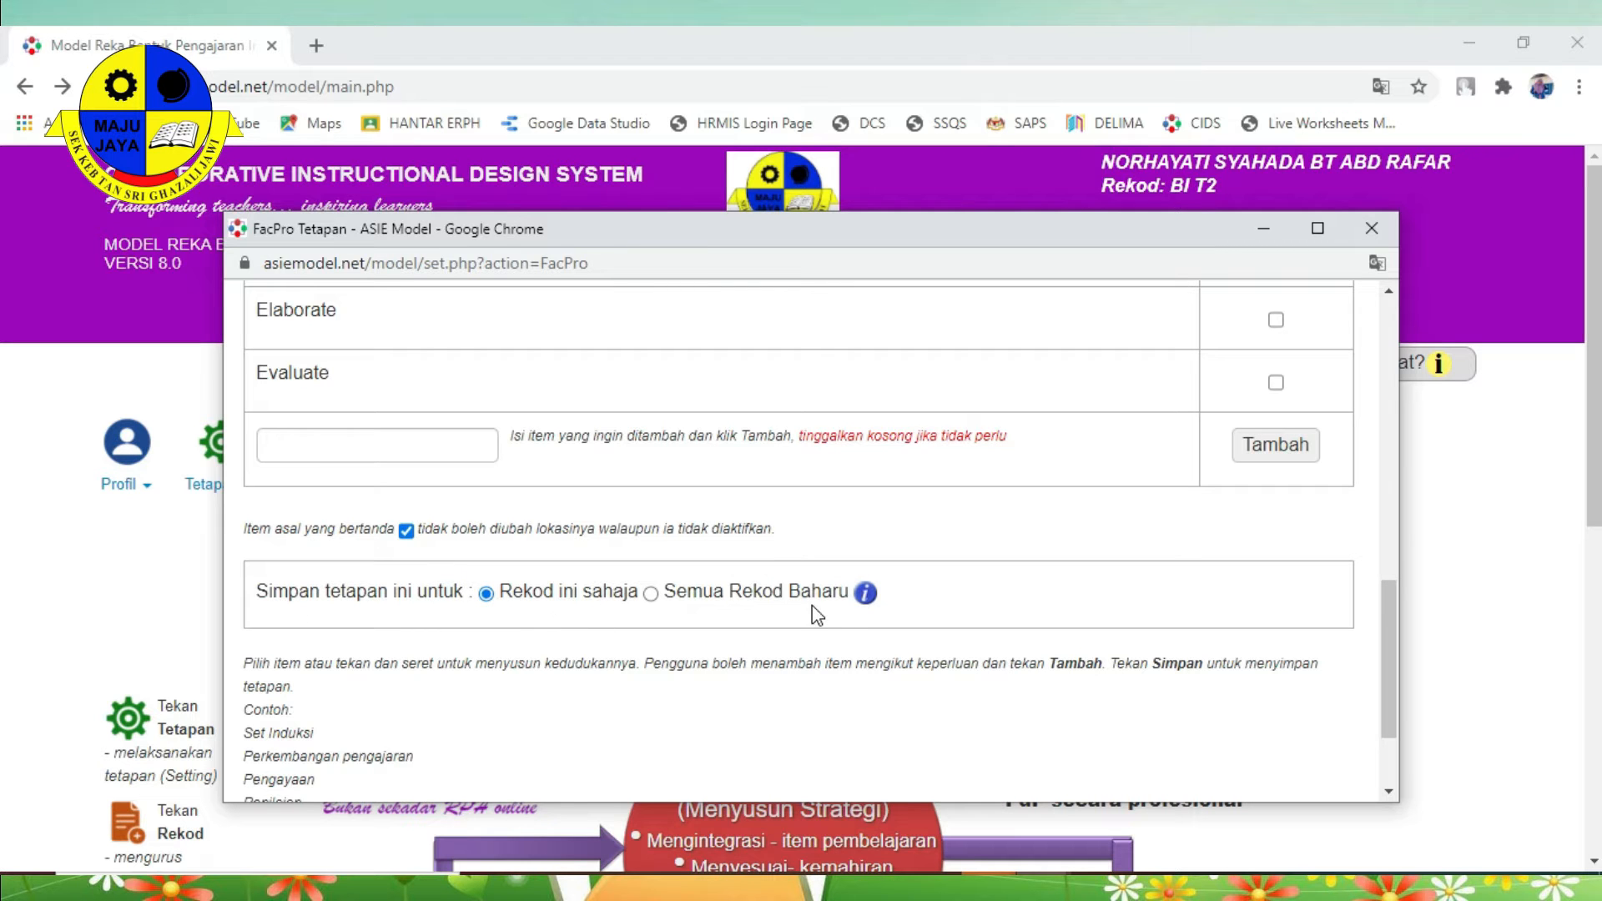
scroll(668, 663, "down", 1)
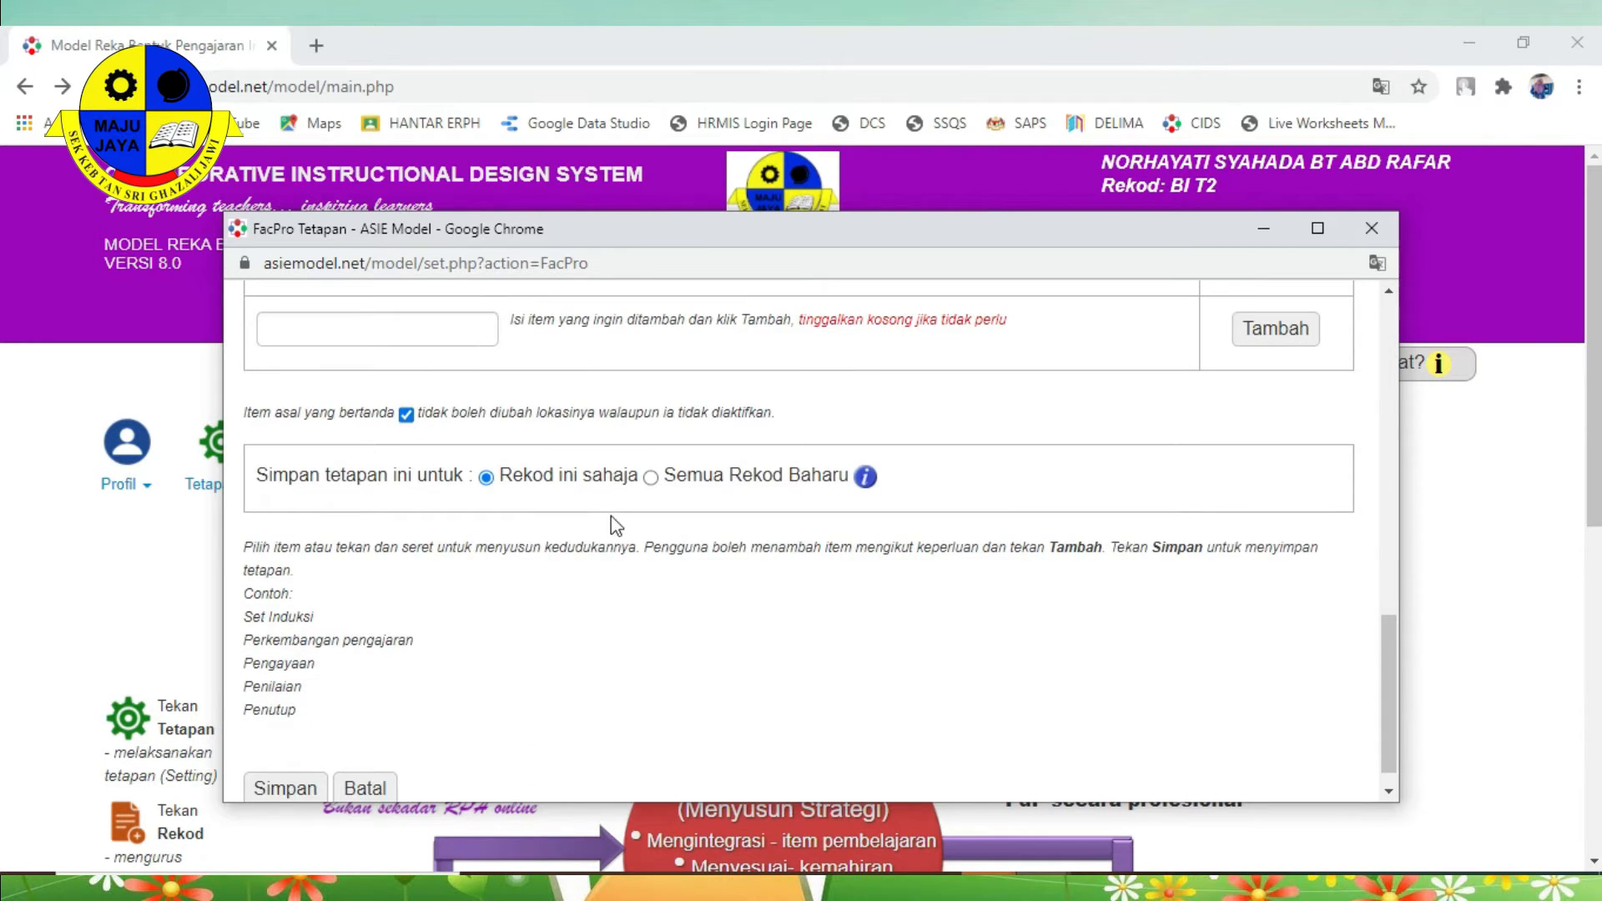
scroll(748, 630, "up", 10)
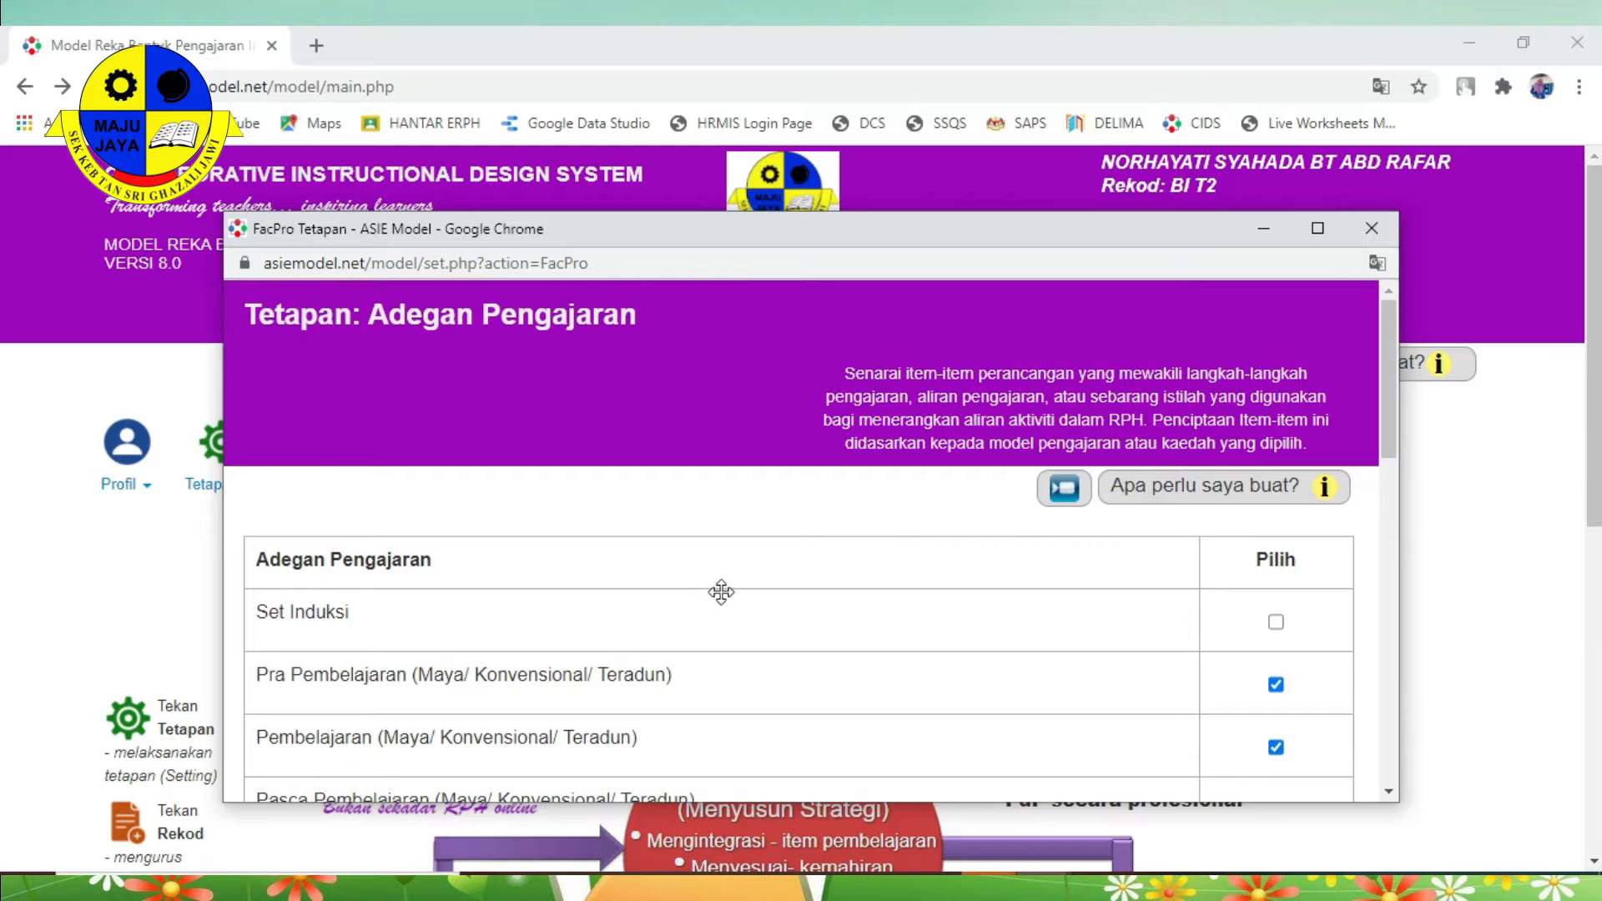
- Save the Adegan Pengajaran settings for Semua Rekod Baharu and close the settings window
scroll(719, 591, "down", 3)
scroll(433, 555, "down", 5)
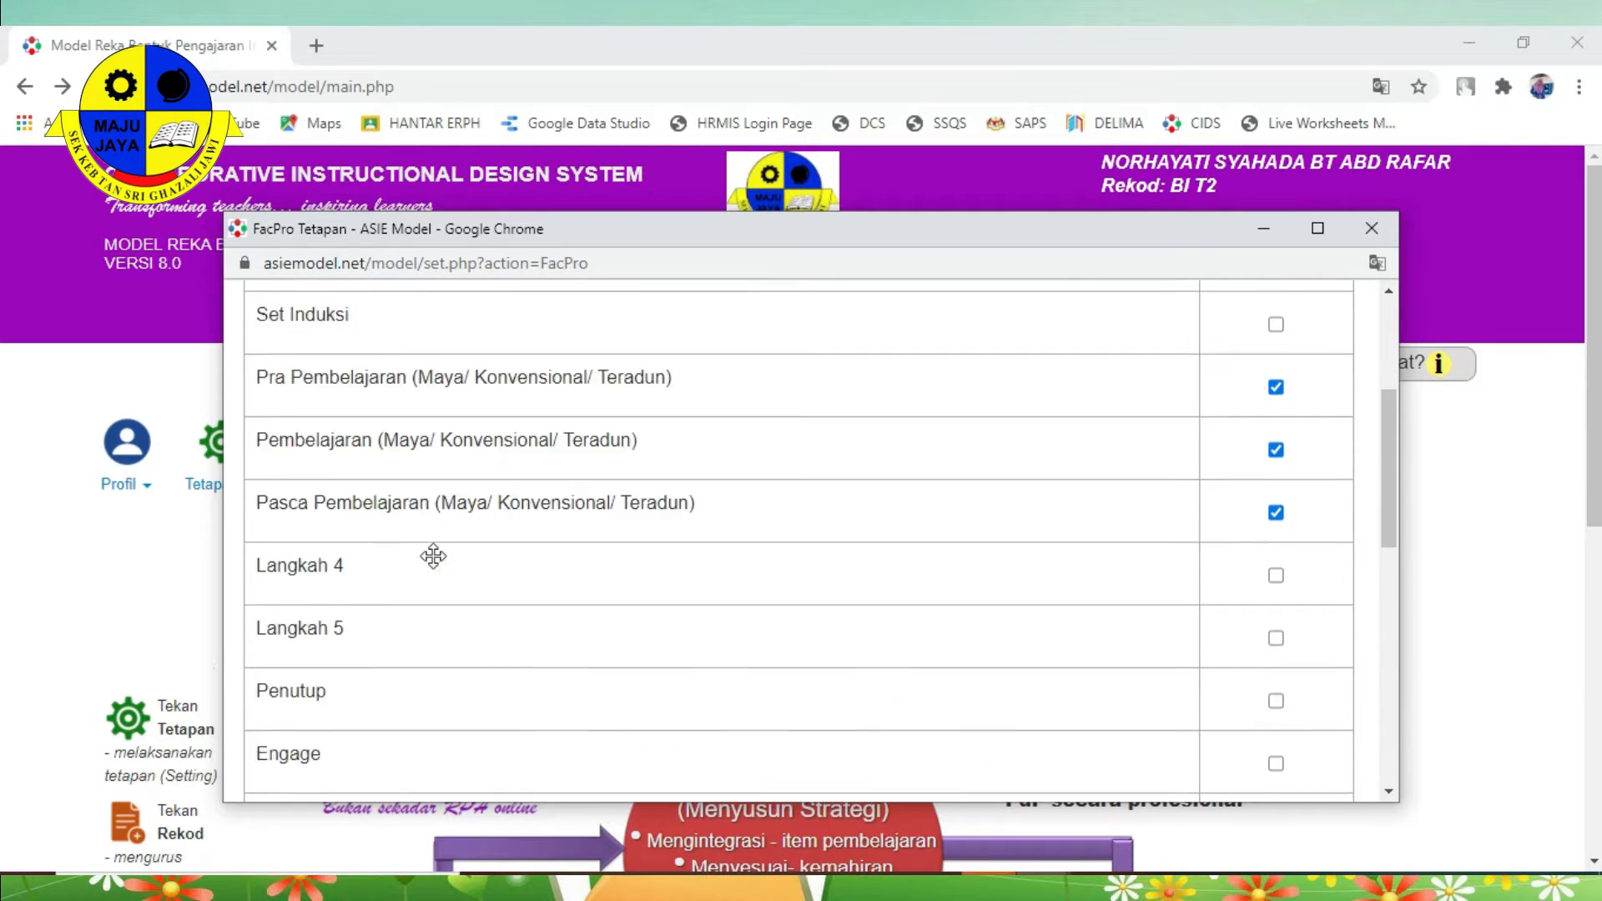
scroll(621, 575, "down", 2)
left_click(651, 478)
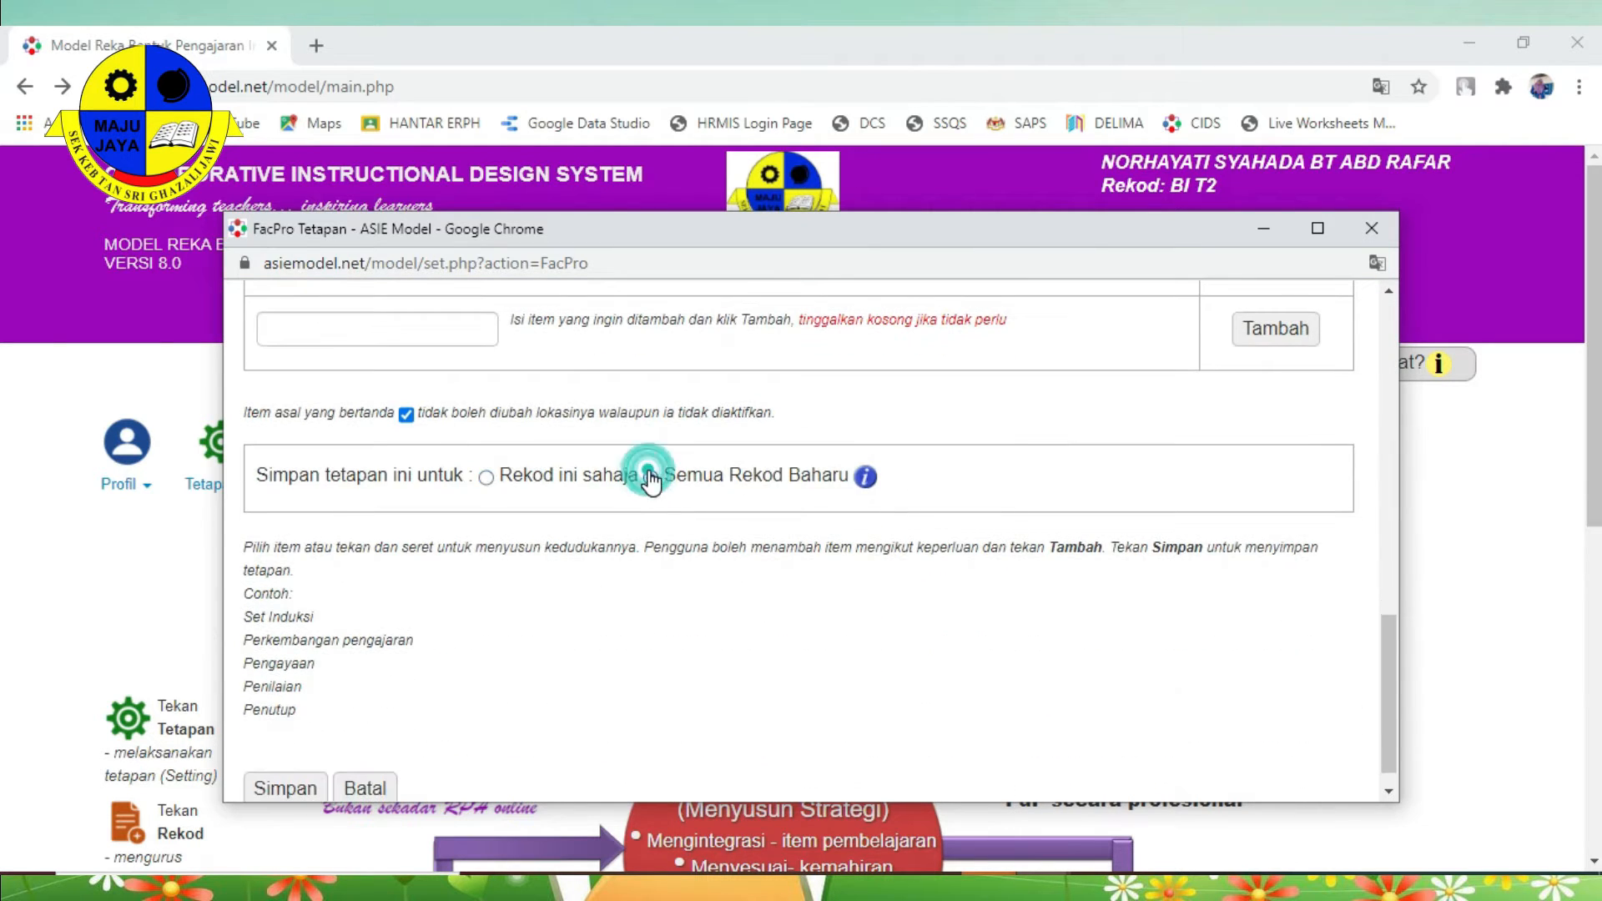
scroll(622, 667, "down", 1)
left_click(285, 760)
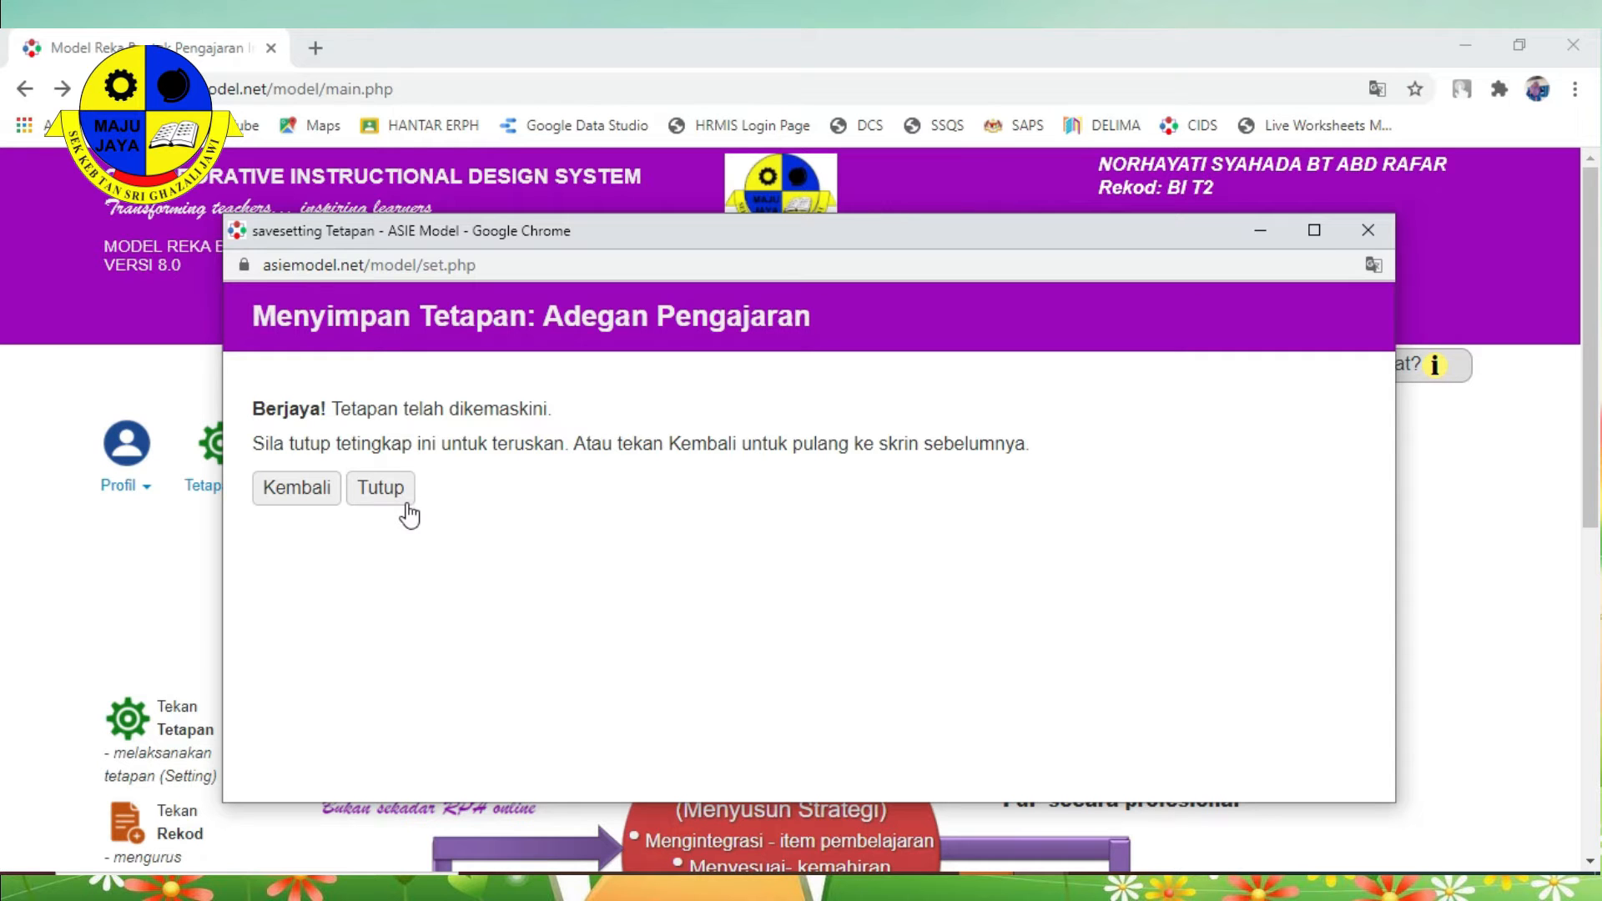
left_click(404, 492)
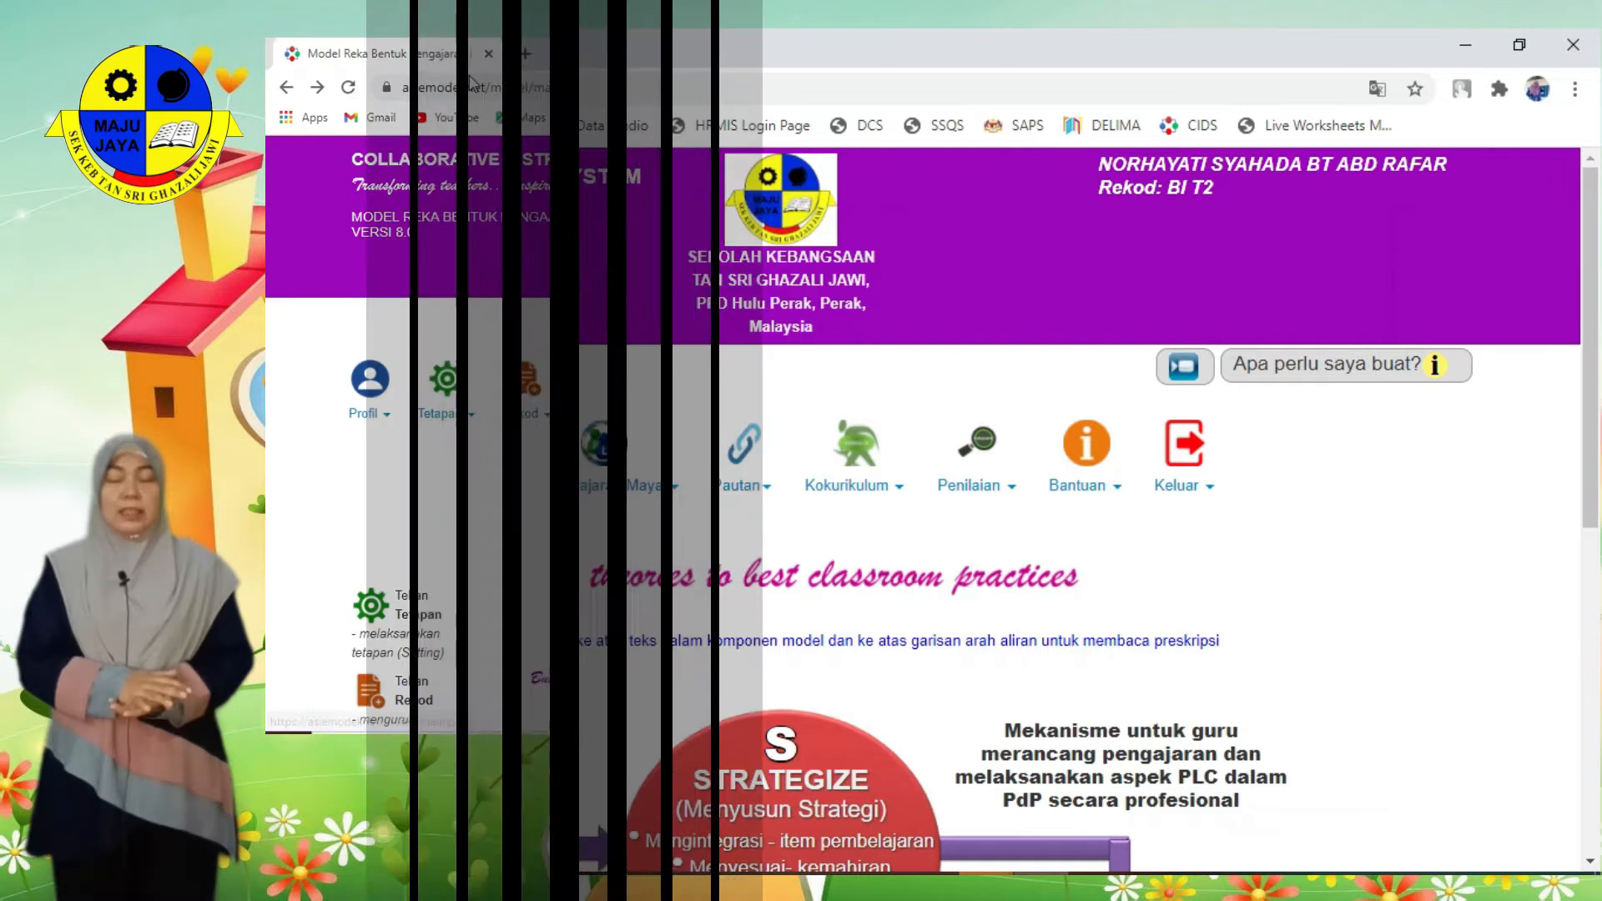
- Open the Cipta Rekod Baharu form in a maximized window and name the record BI T2
left_click(316, 487)
left_click(442, 415)
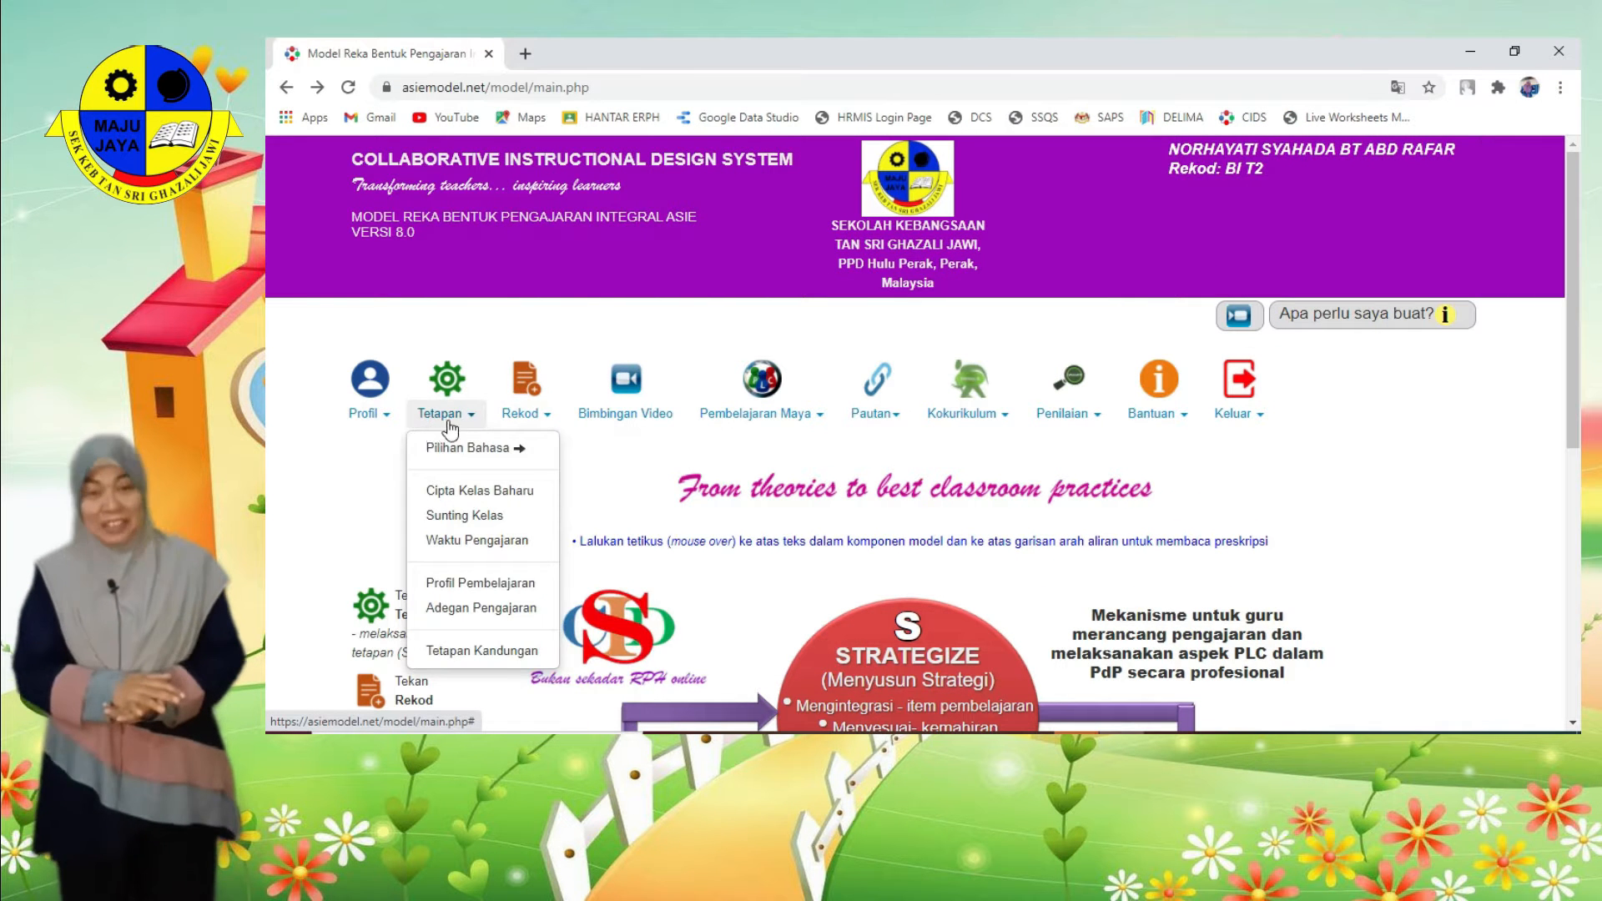
left_click(521, 416)
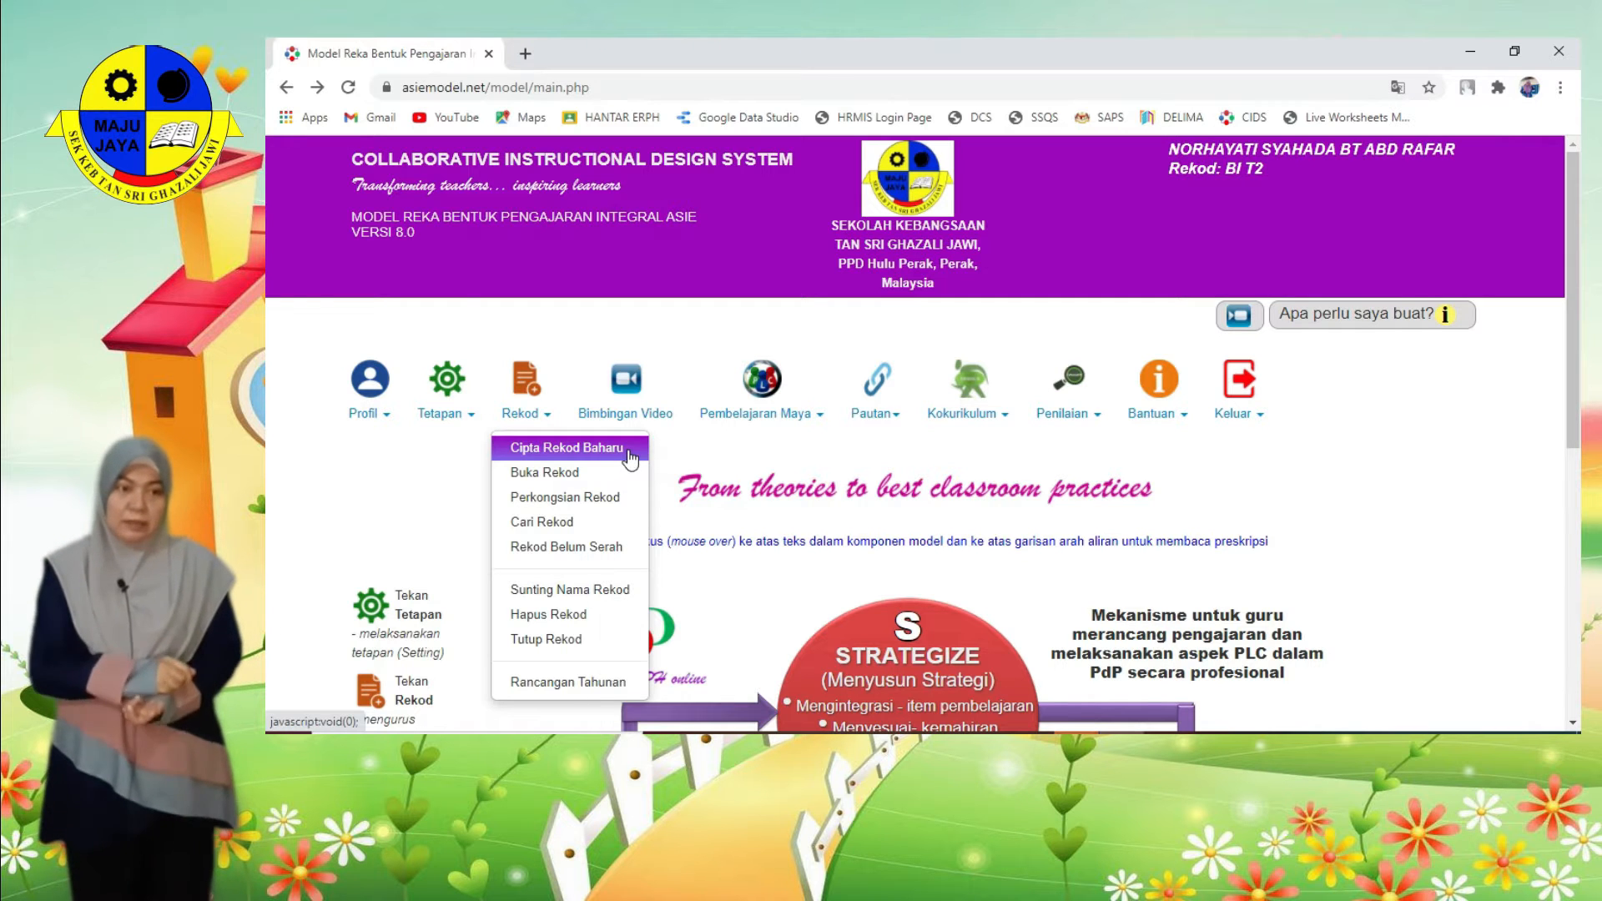
left_click(629, 456)
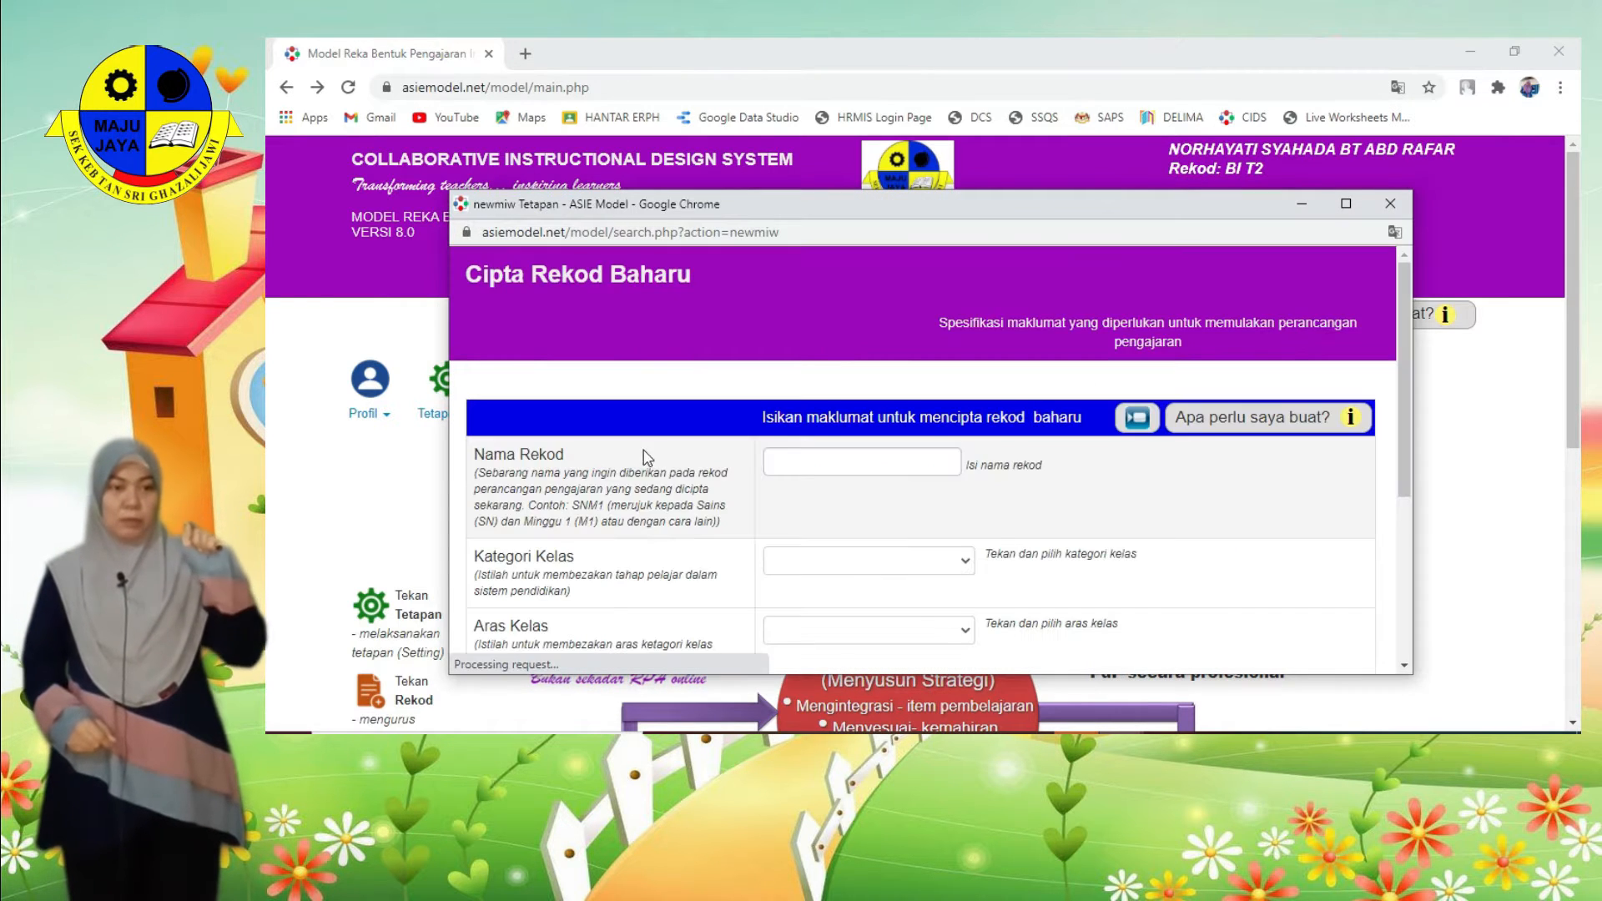
left_click(1357, 207)
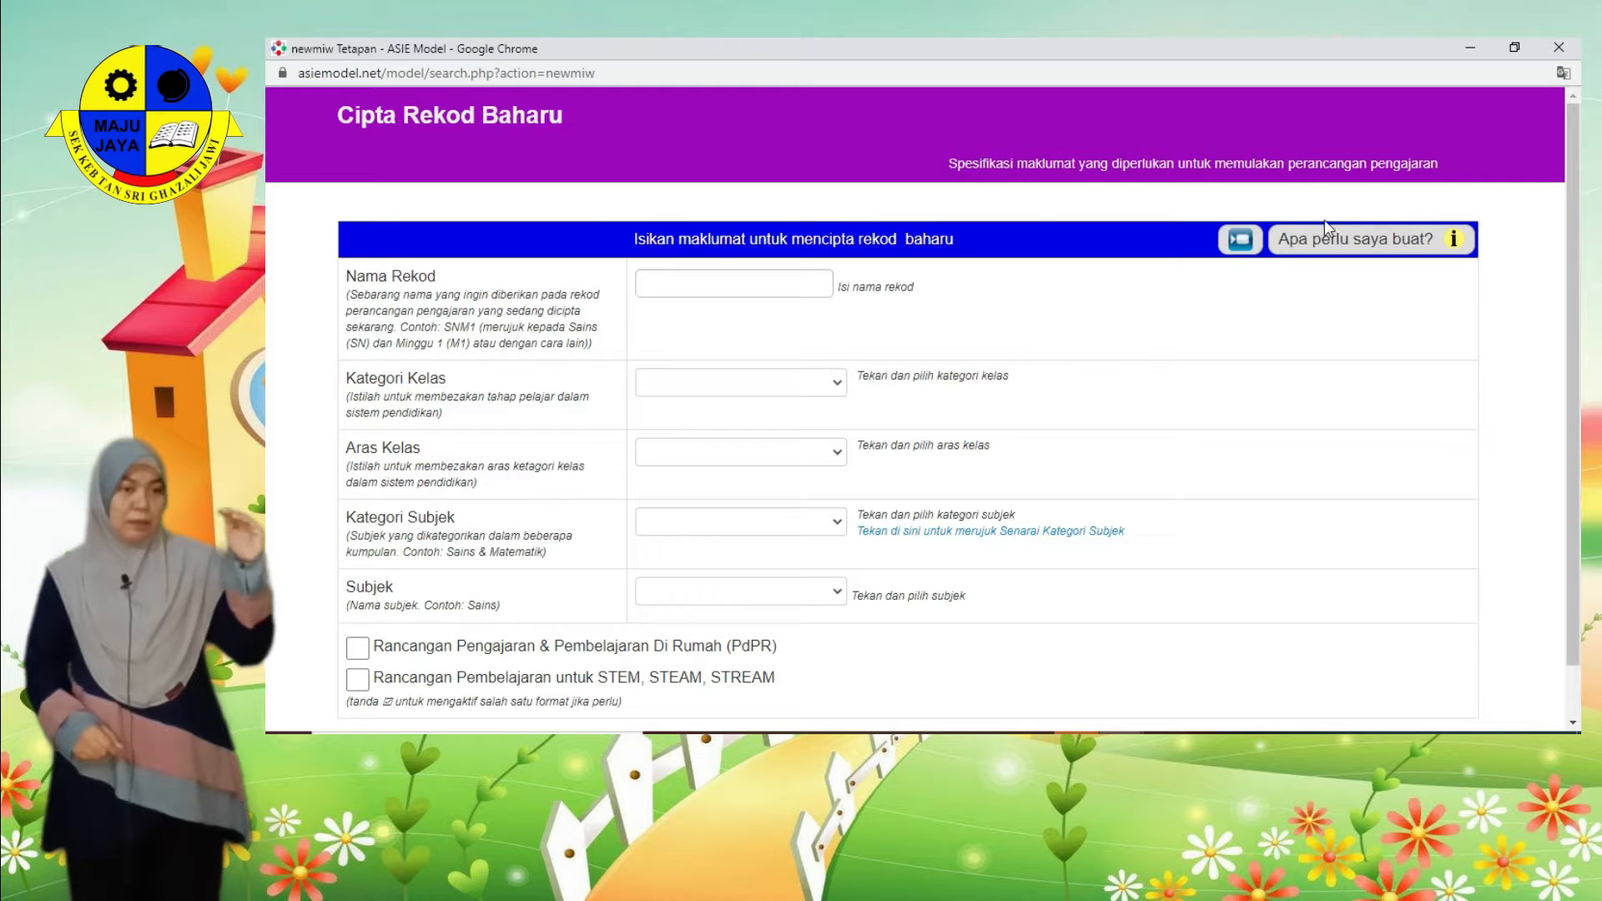
left_click(698, 287)
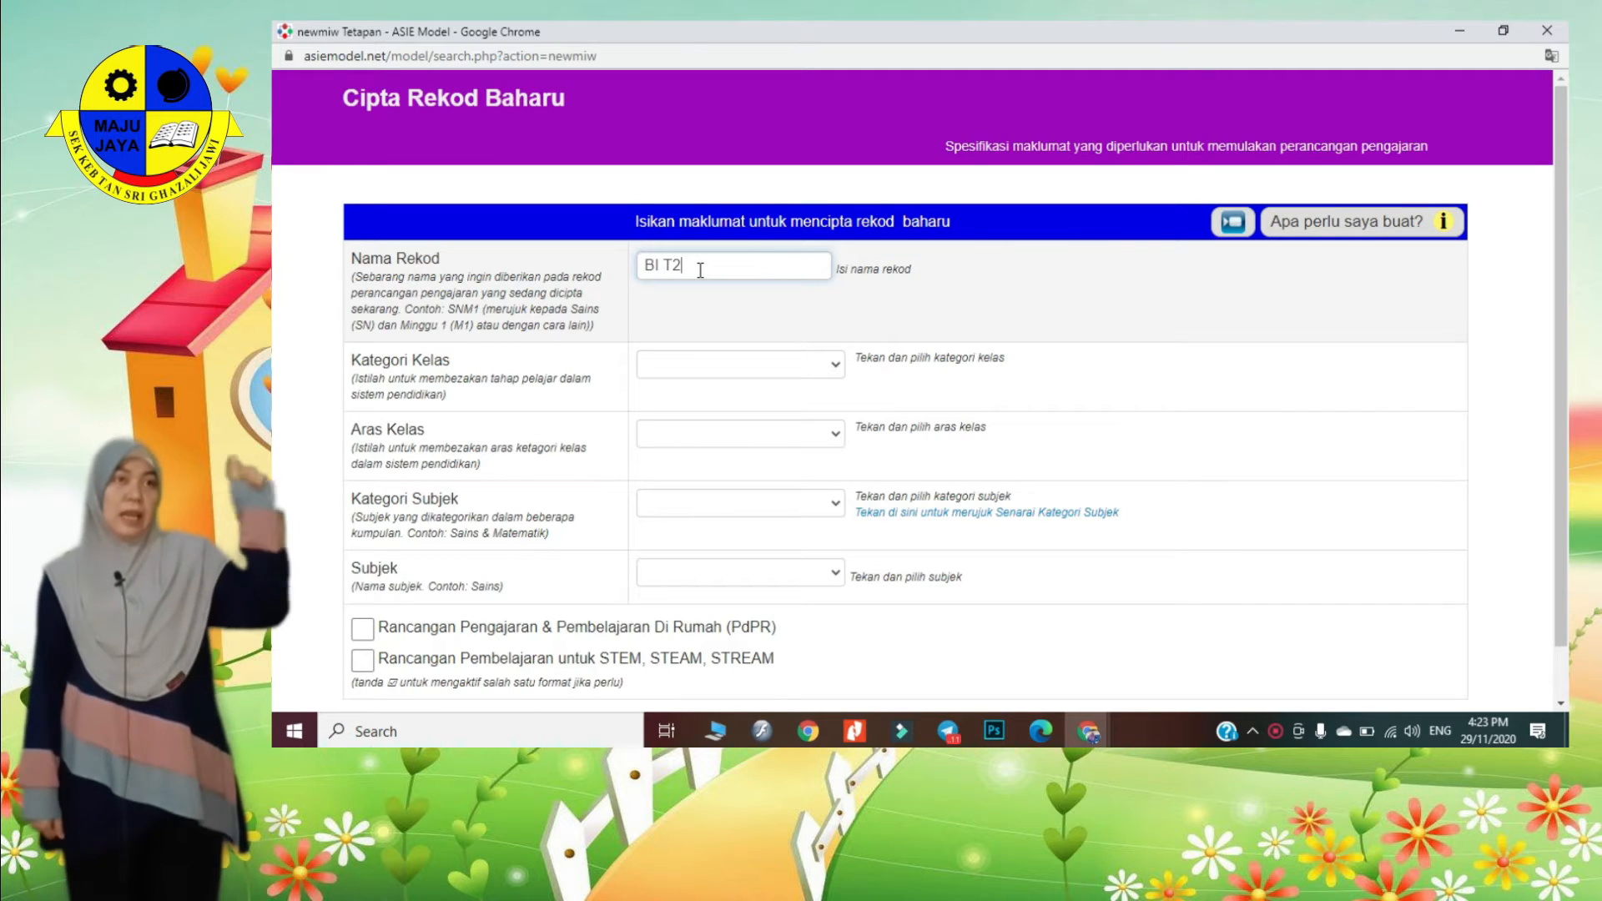
- Set the class category to Sekolah Rendah, level to Tahun 2, subject category to Bahasa and subject to Bahasa Inggeris
left_click(734, 365)
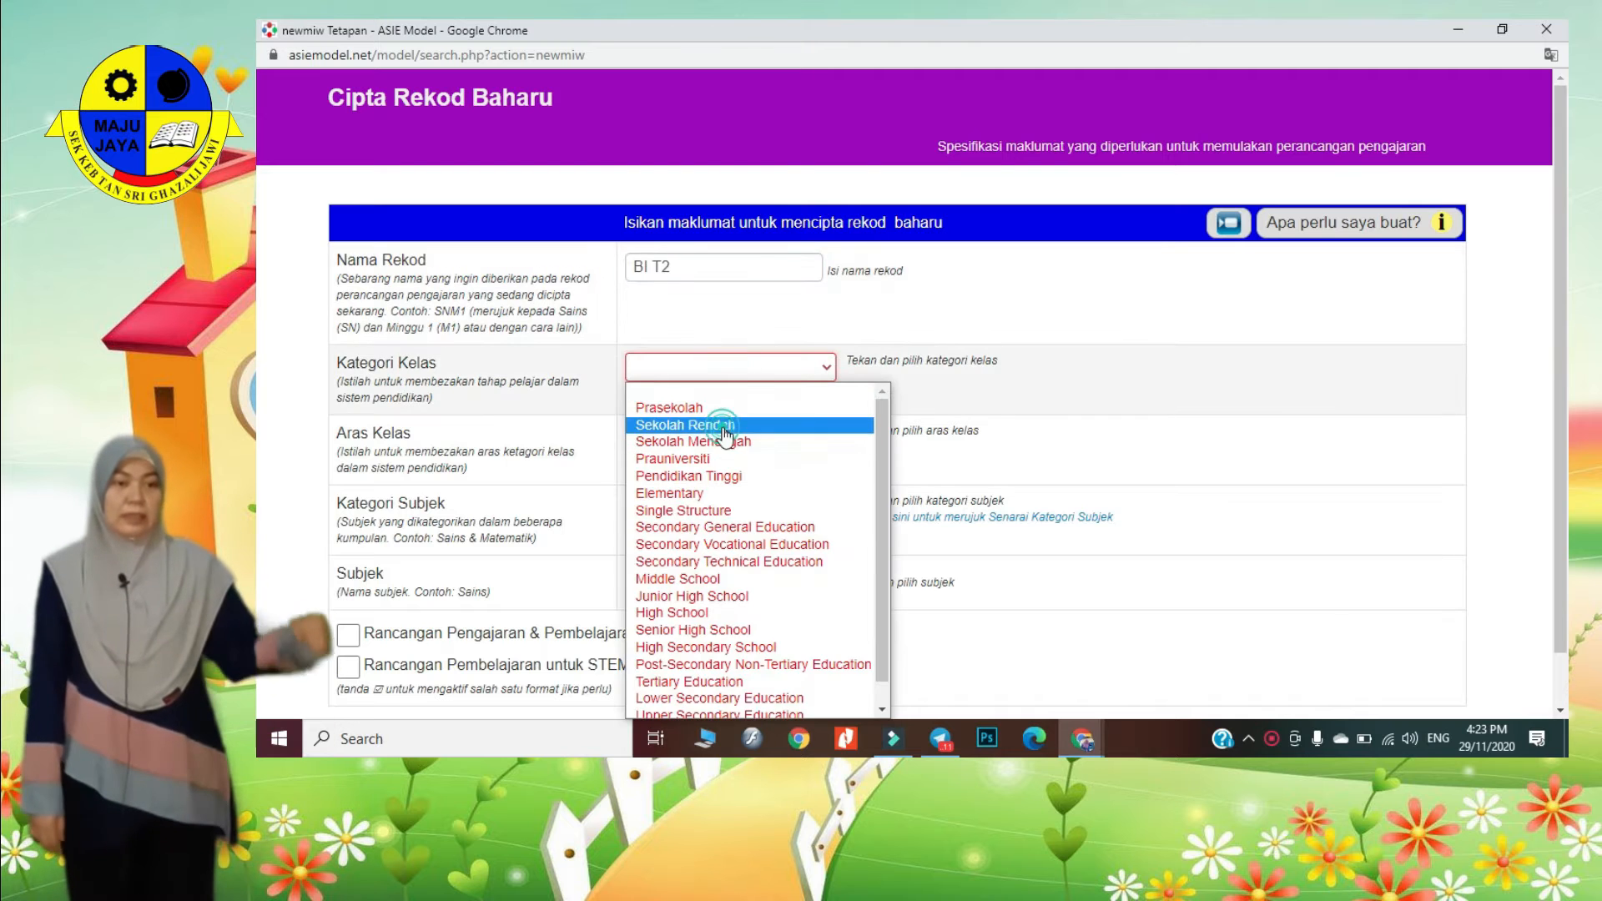
left_click(705, 425)
left_click(701, 437)
left_click(785, 159)
left_click(676, 511)
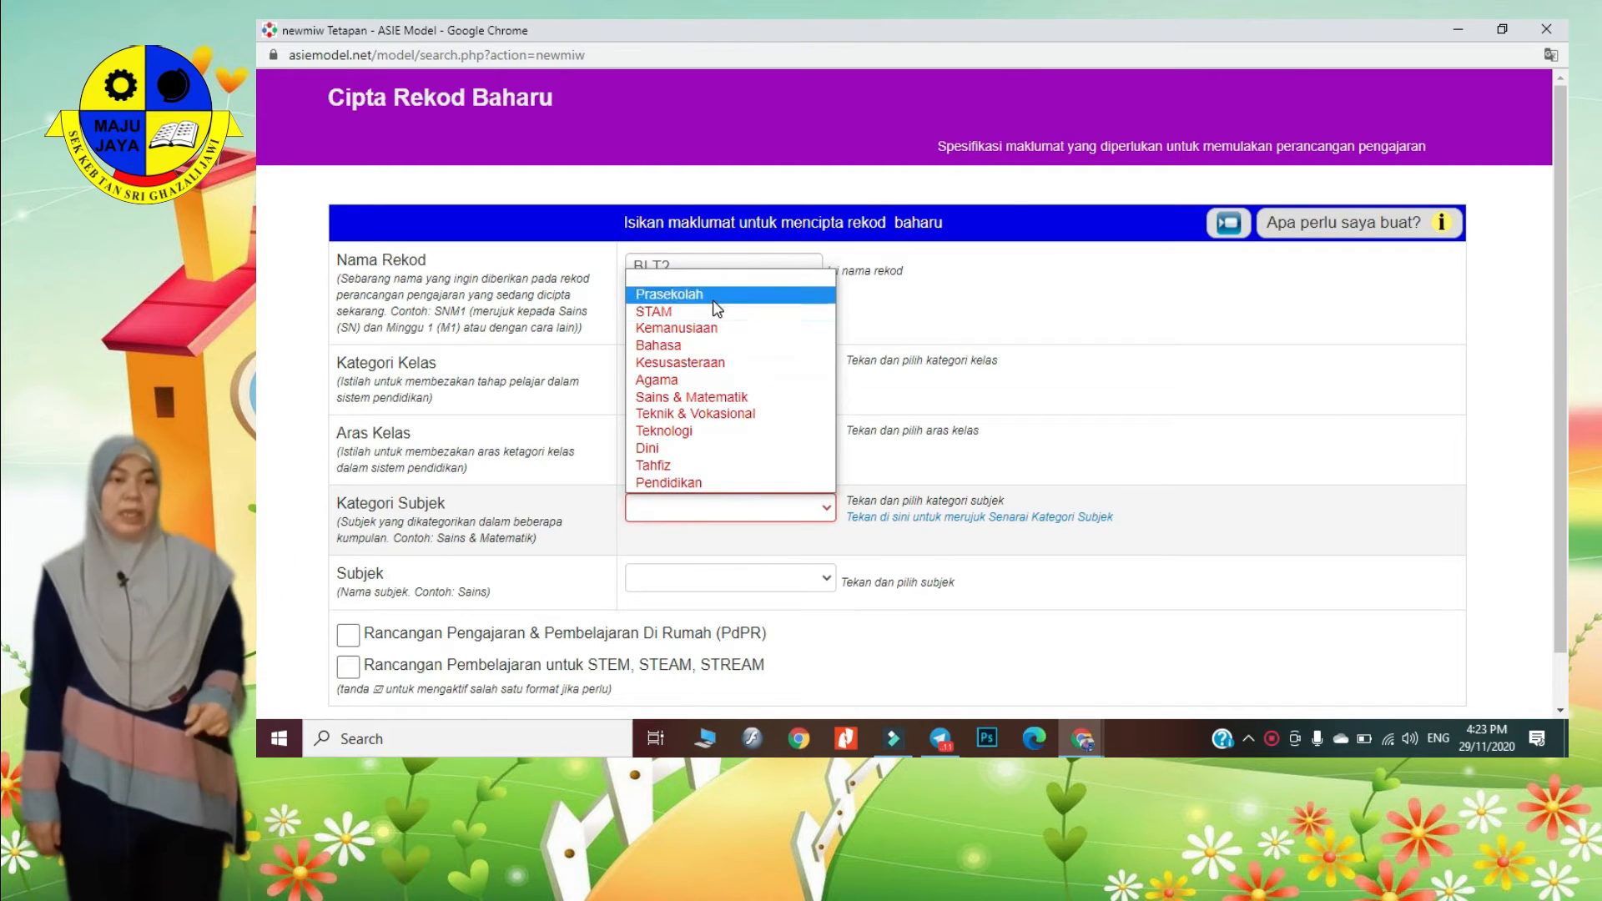
left_click(712, 347)
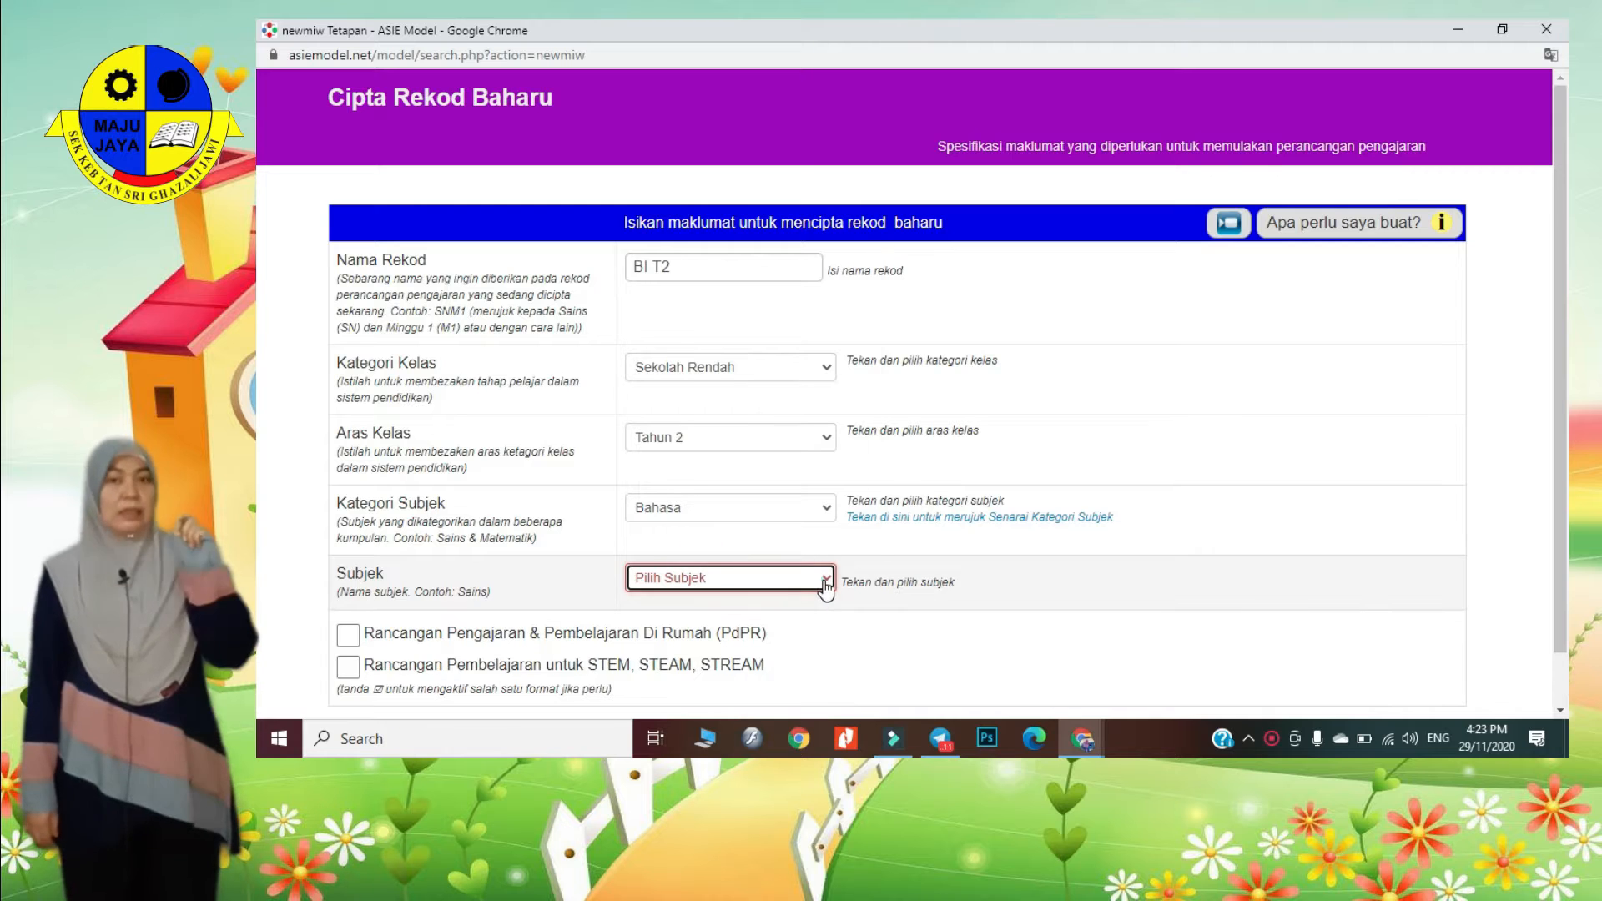
left_click(824, 579)
left_click(794, 389)
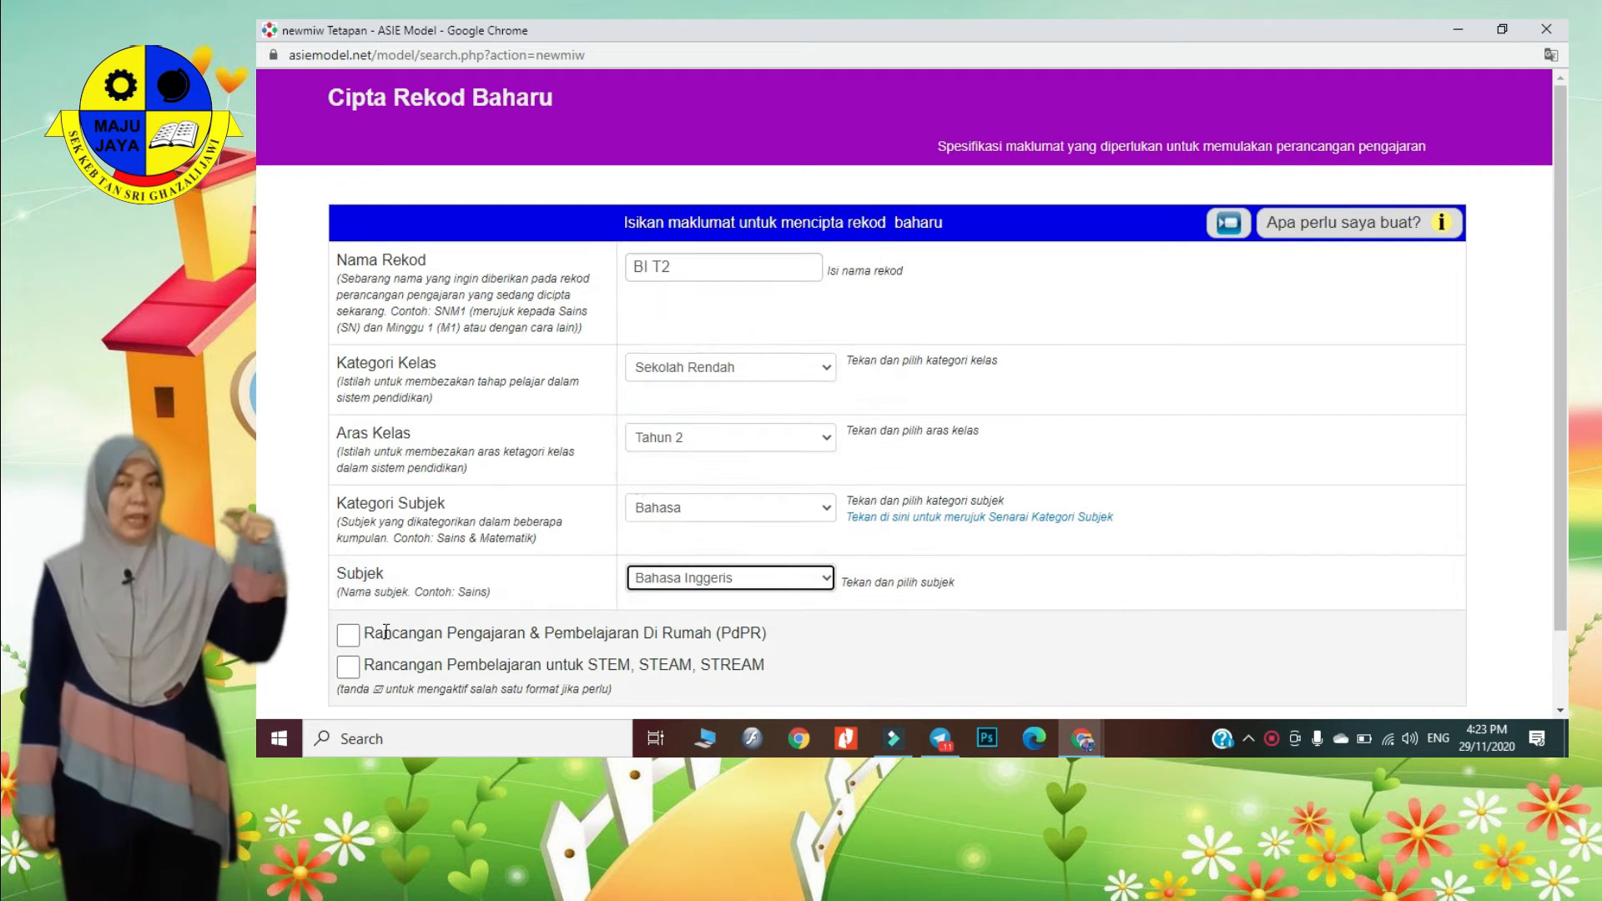
- Enable Rancangan Pengajaran & Pembelajaran Di Rumah (PdPR) and create the record
left_click(359, 638)
scroll(376, 651, "down", 2)
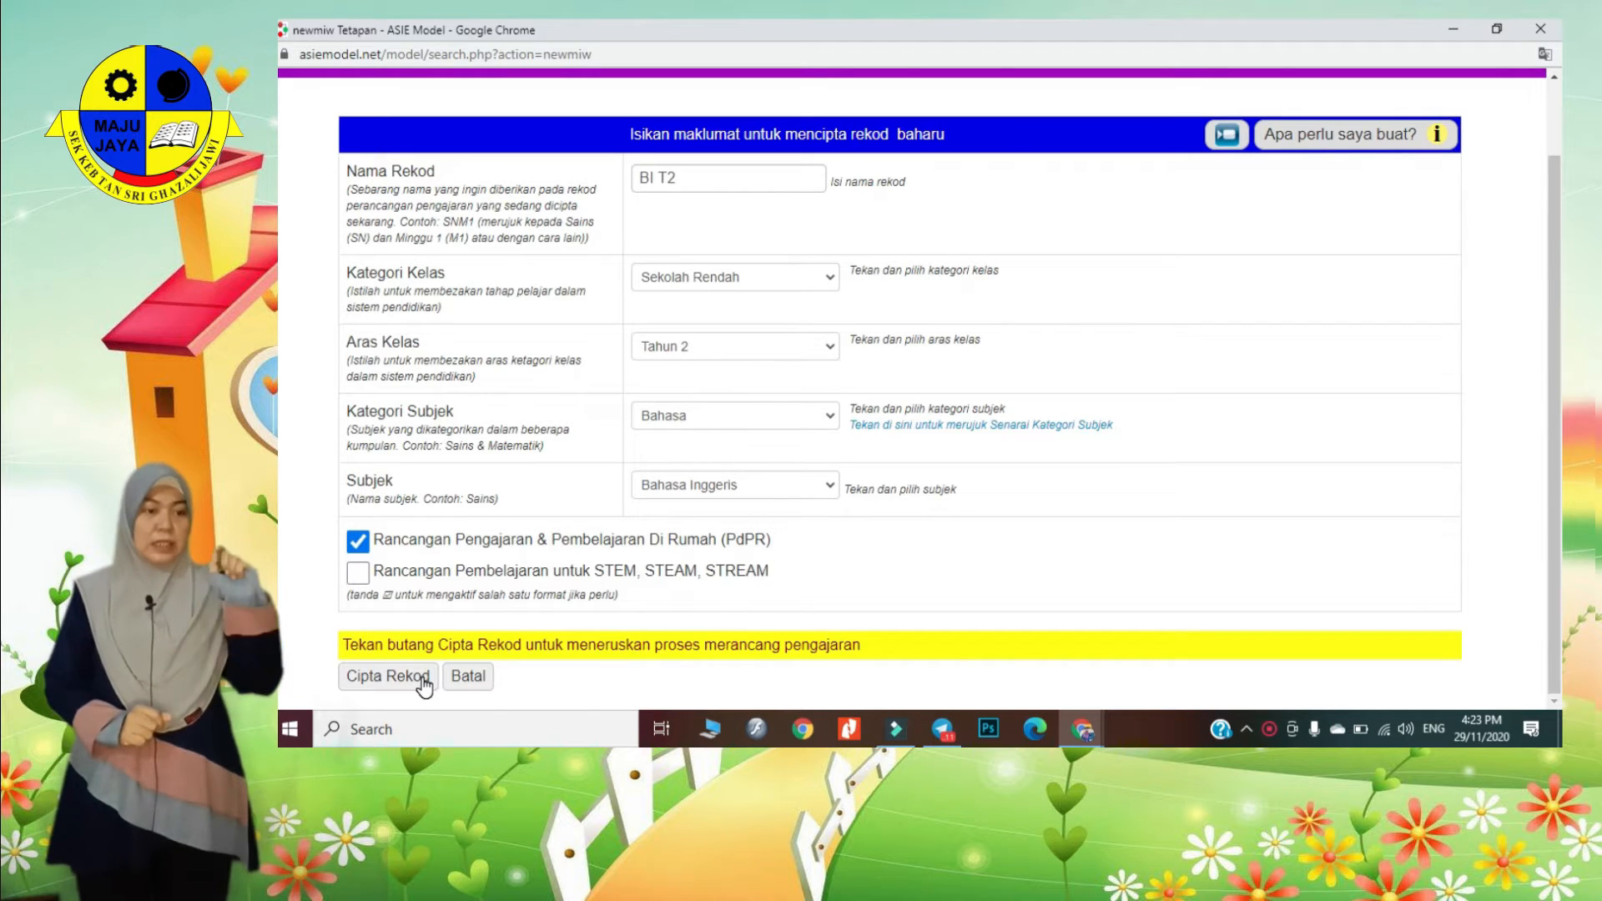
left_click(424, 684)
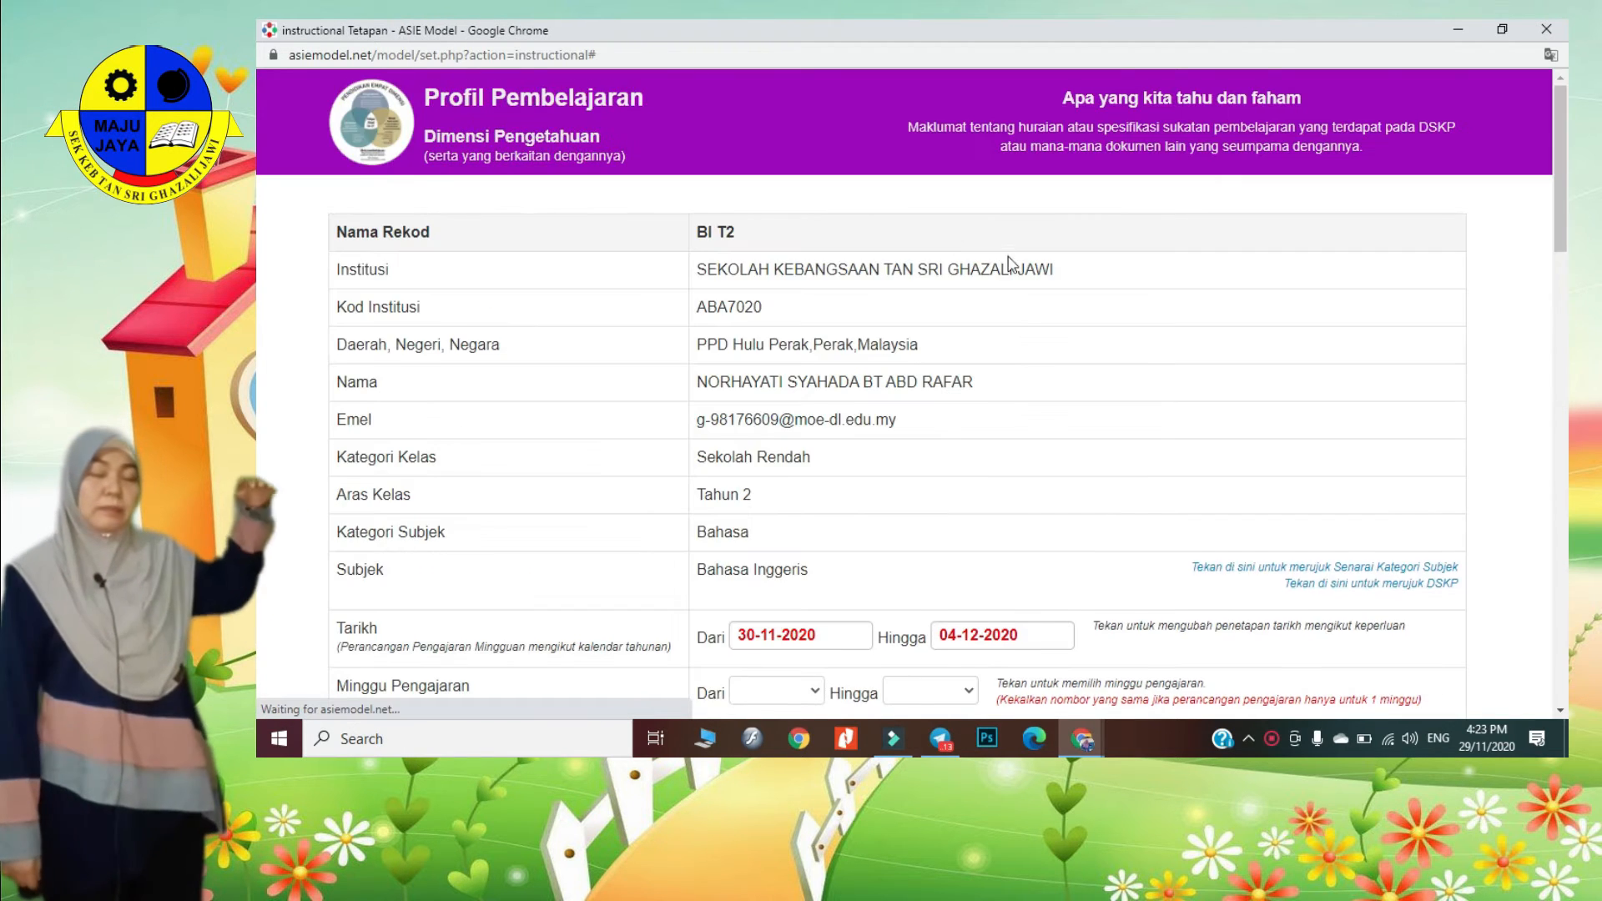
- Set the record's Tarikh range from 07-12-2020 to 11-12-2020
scroll(869, 380, "down", 3)
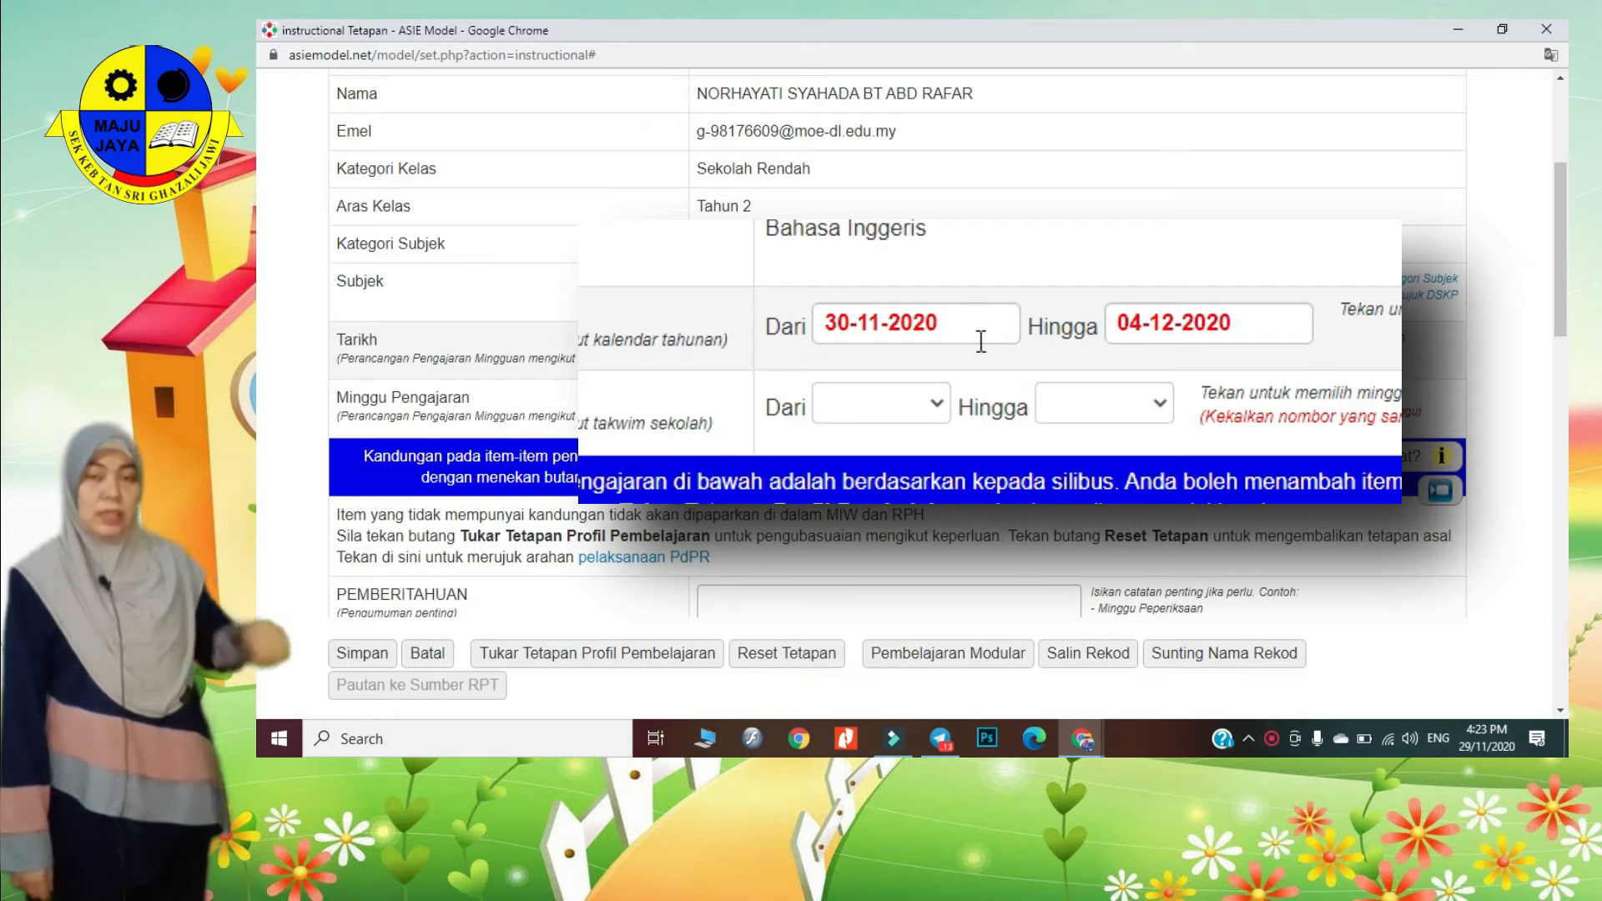
left_click(936, 324)
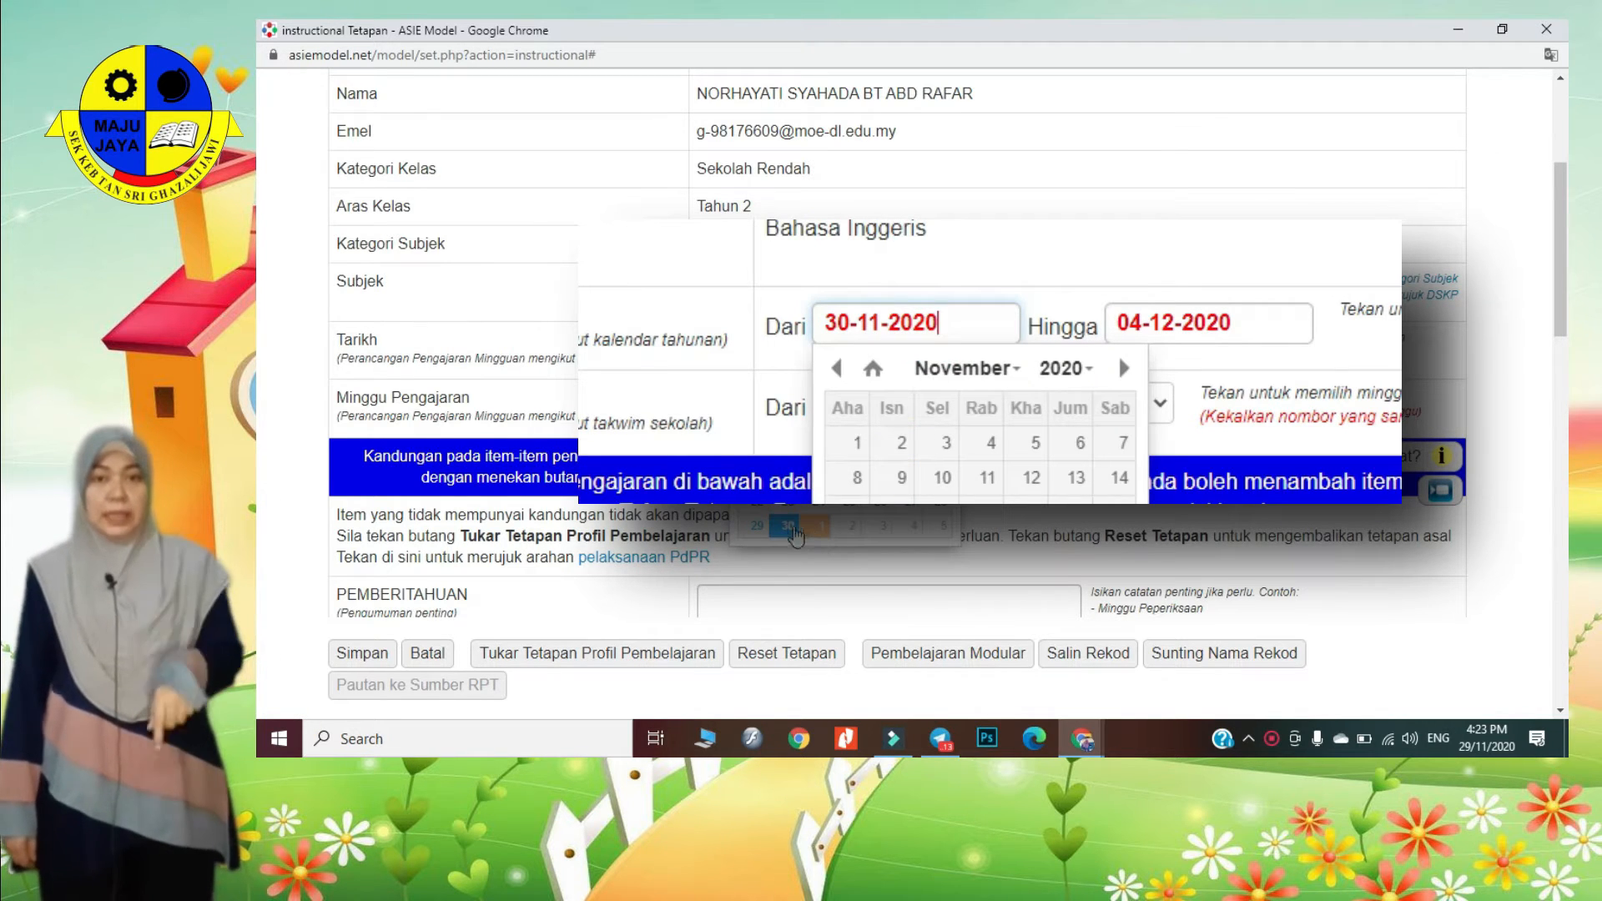
left_click(792, 532)
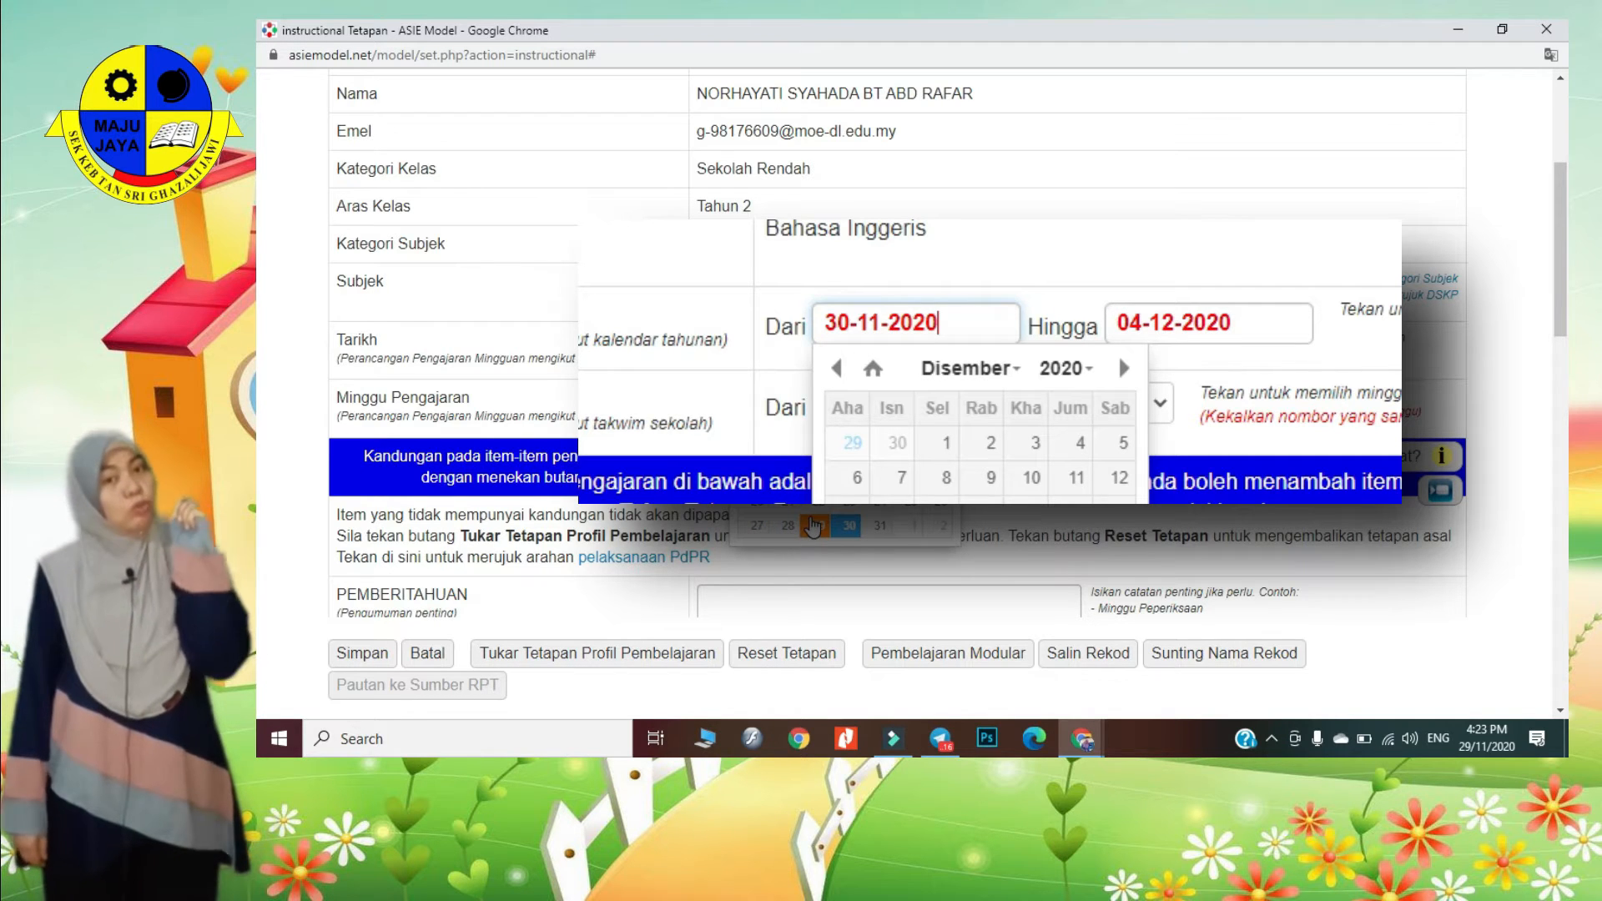
left_click(793, 453)
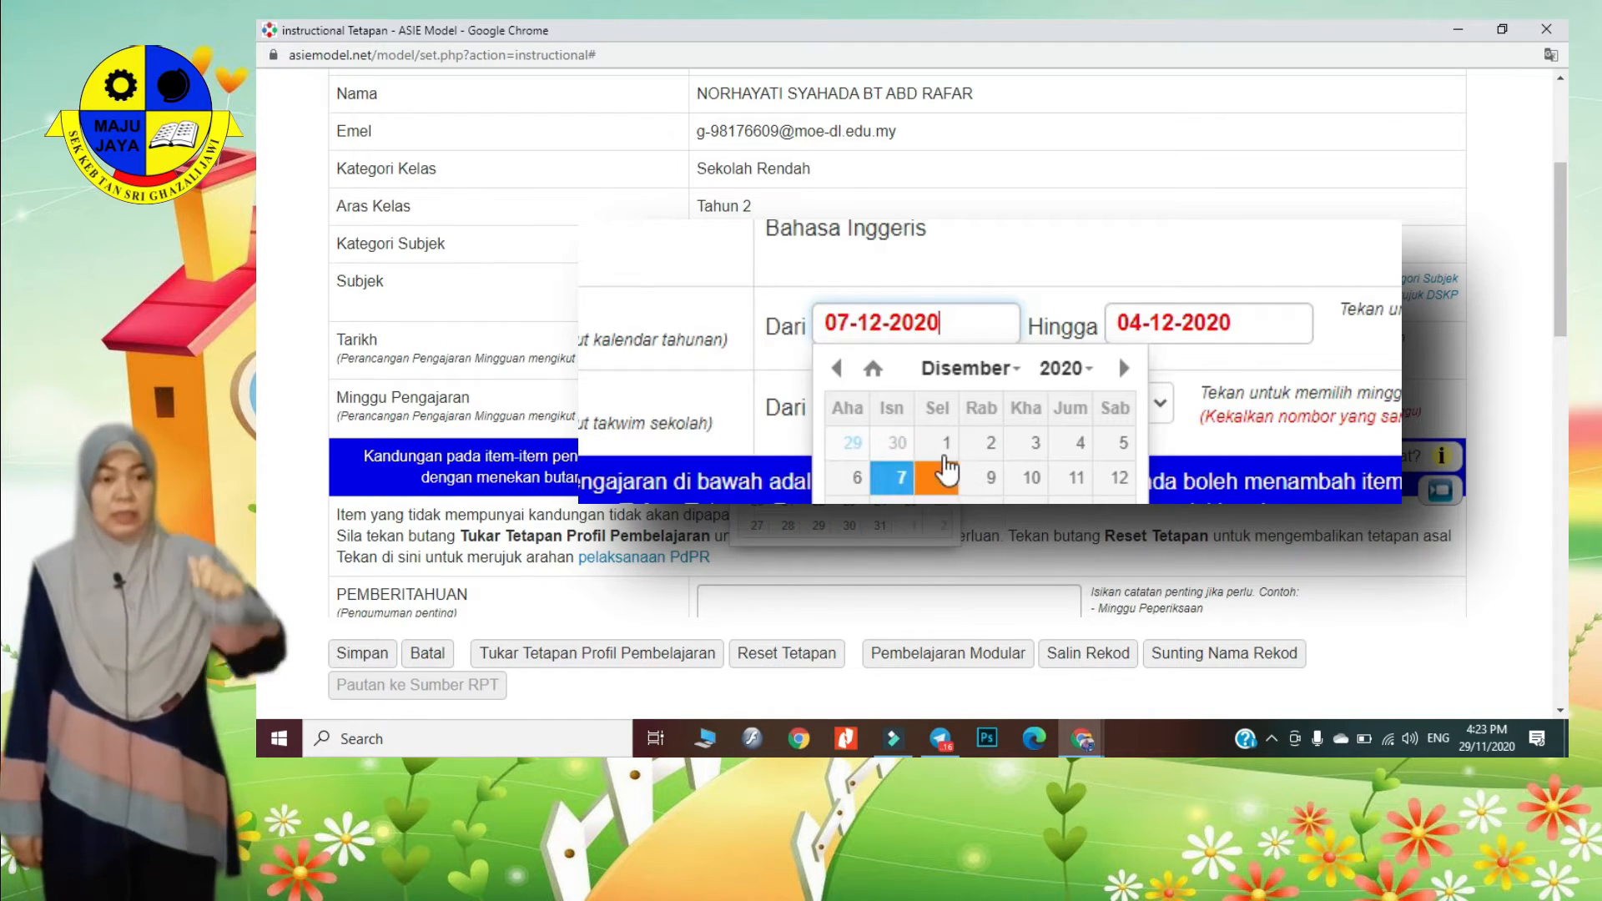
left_click(1160, 322)
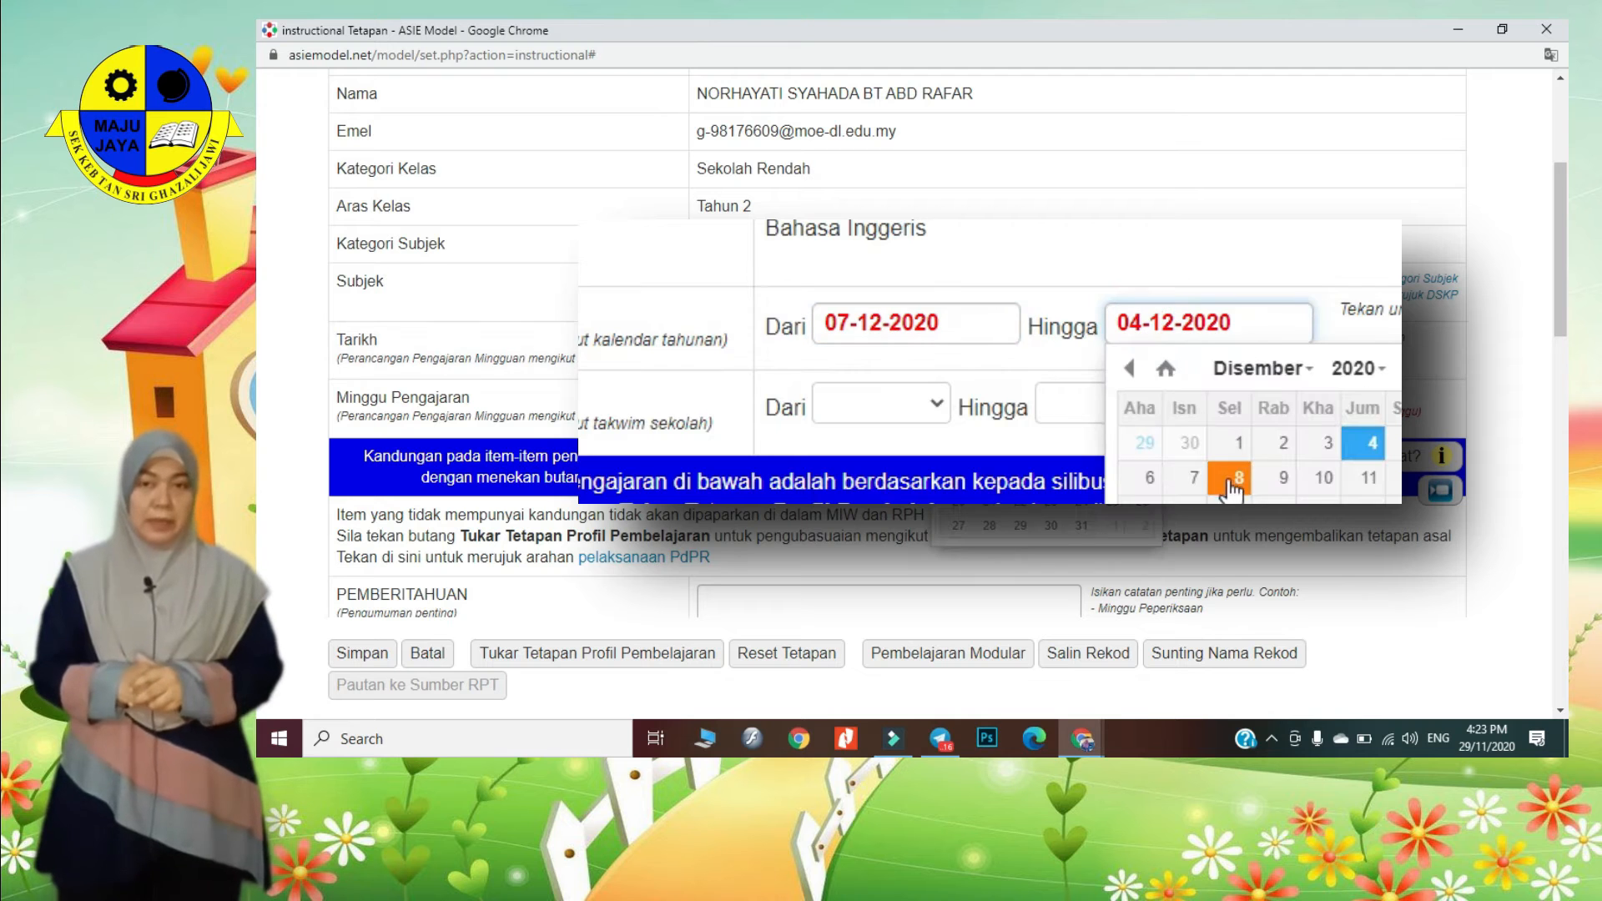
left_click(1358, 484)
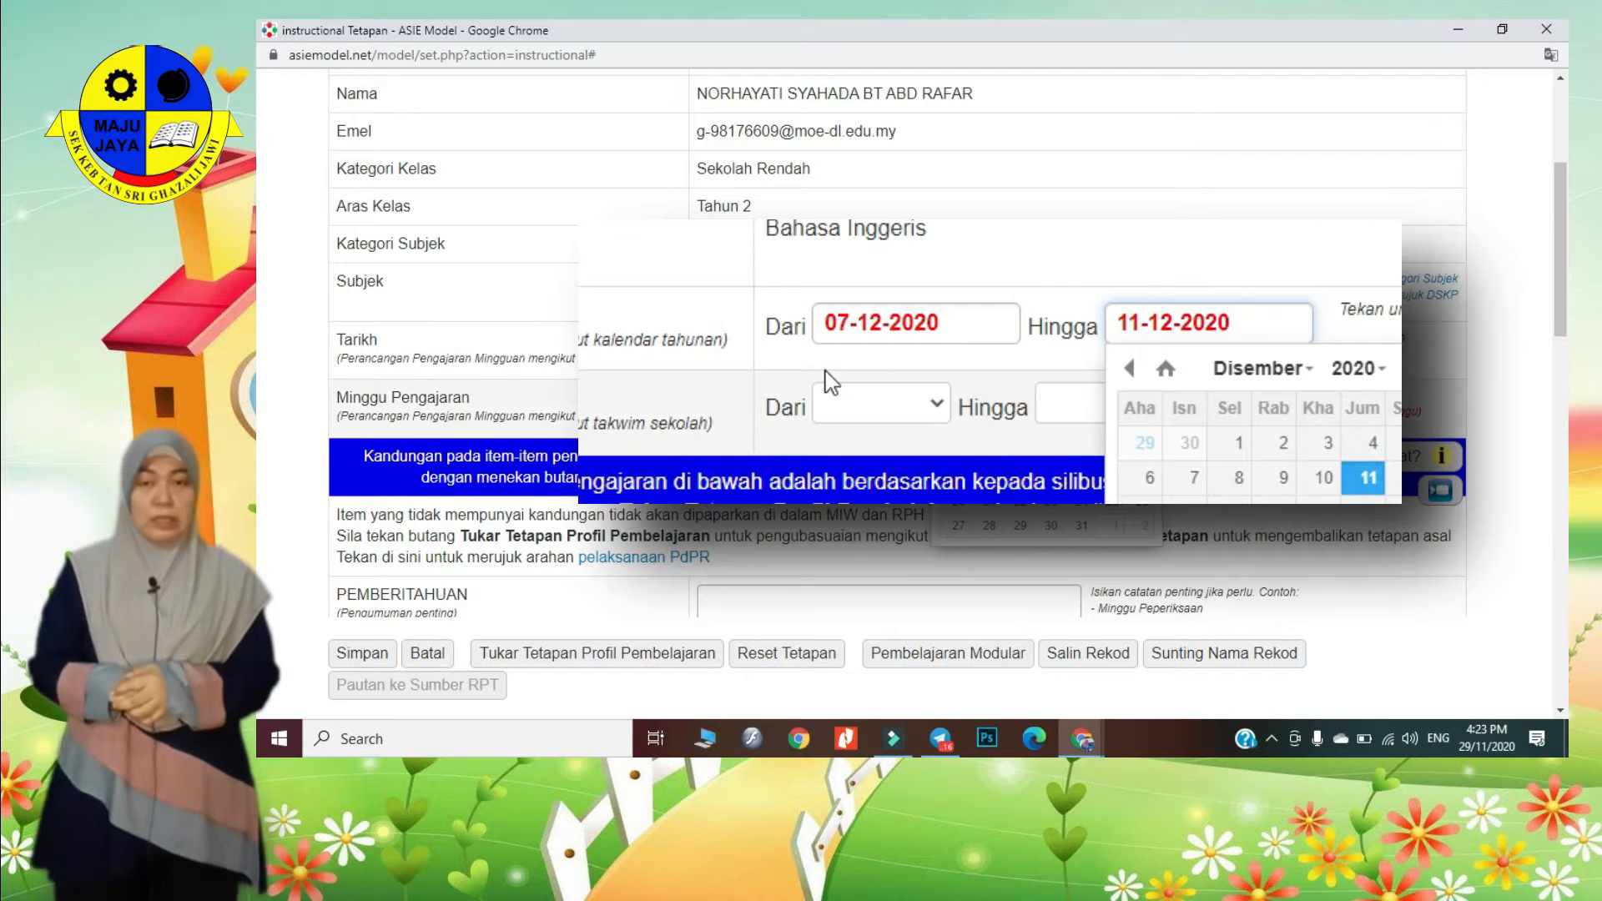
- Set Minggu Pengajaran to week 41 for both Dari and Hingga
left_click(855, 409)
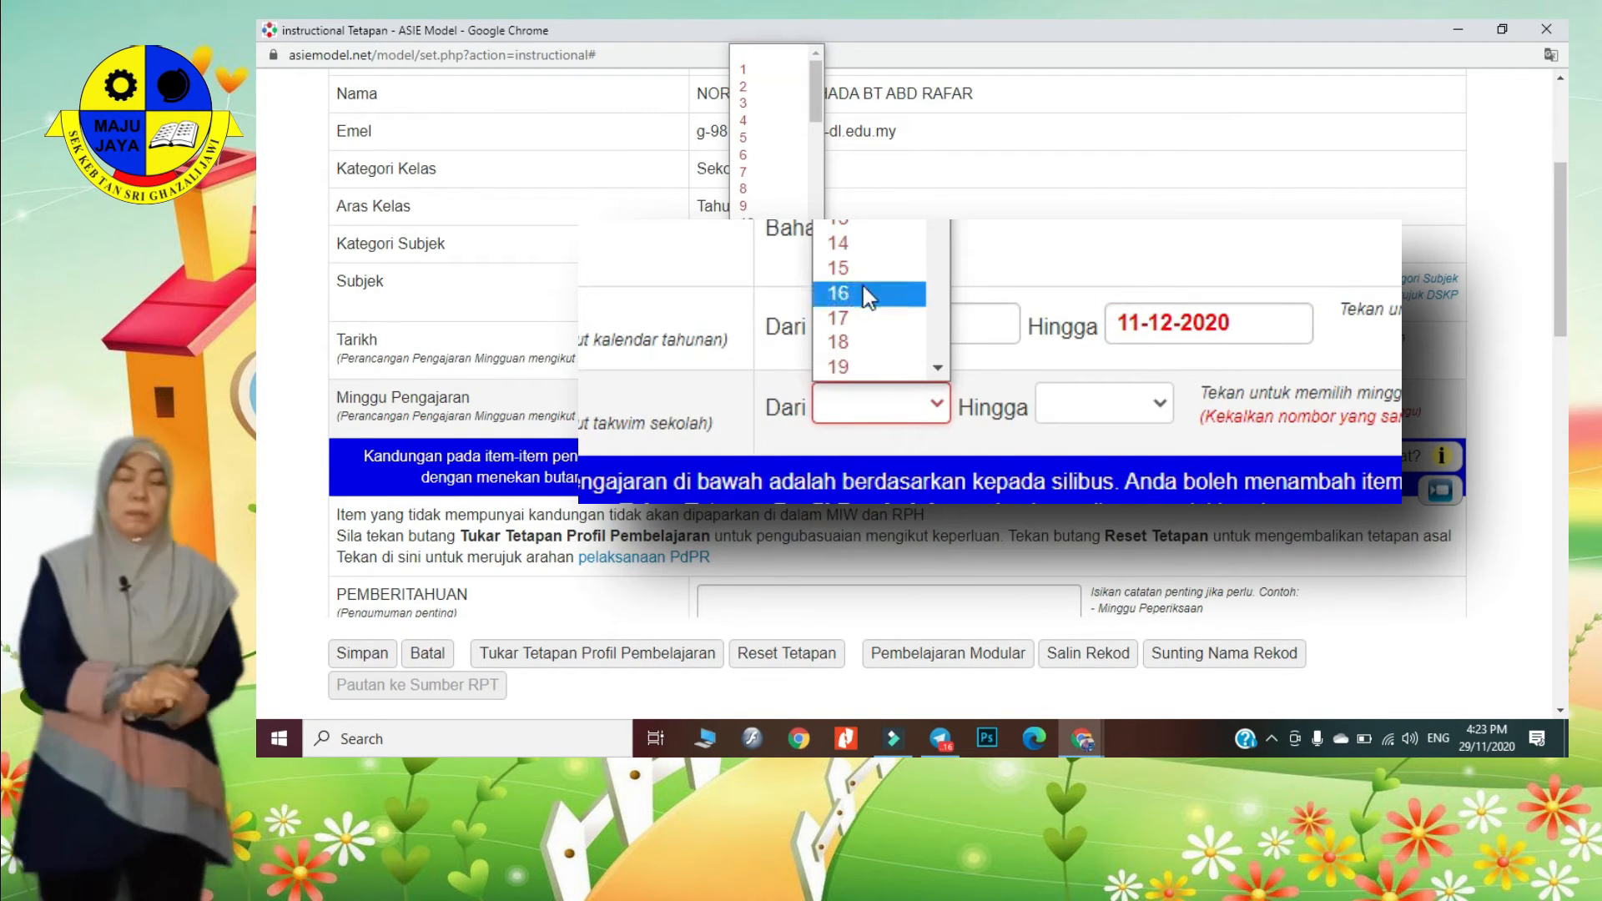
scroll(885, 350, "down", 5)
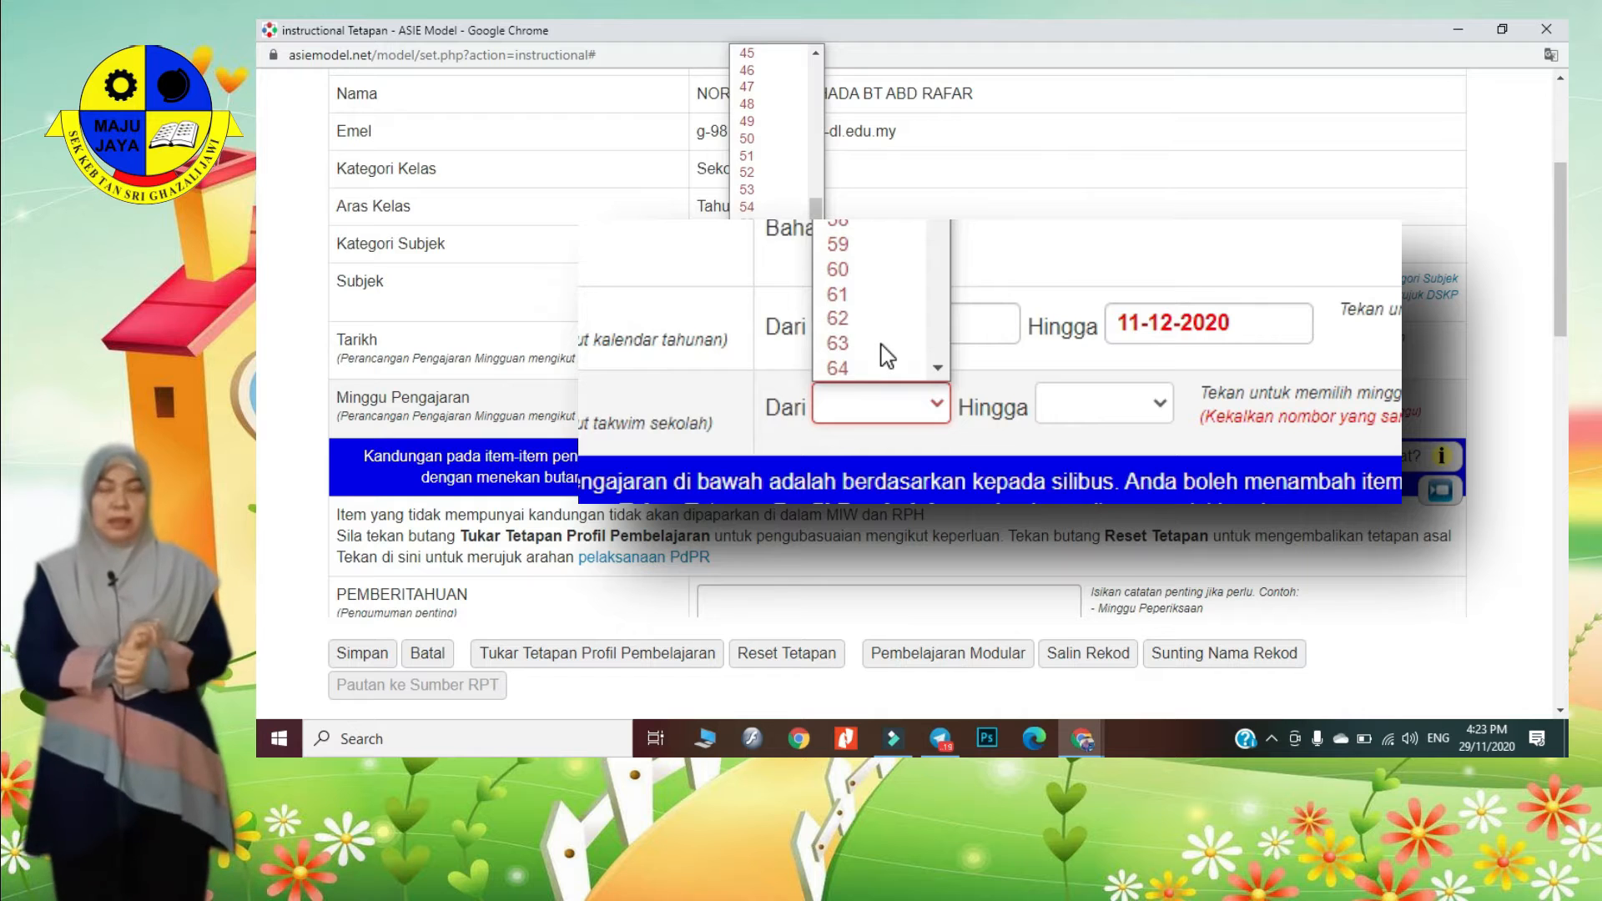
scroll(886, 357, "up", 1)
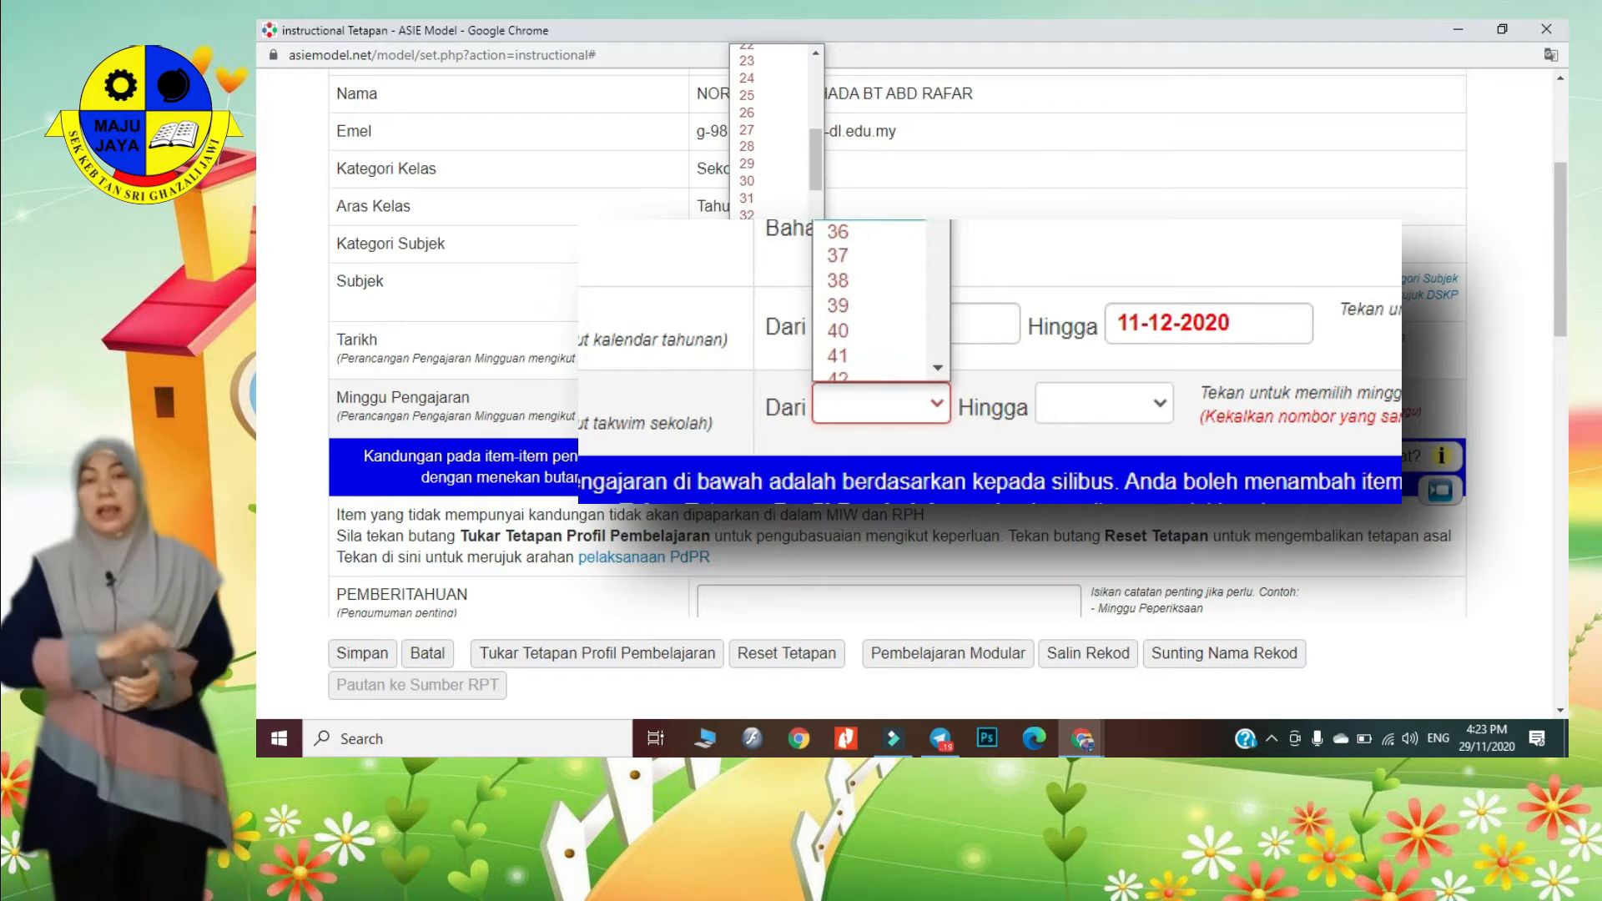
left_click(860, 361)
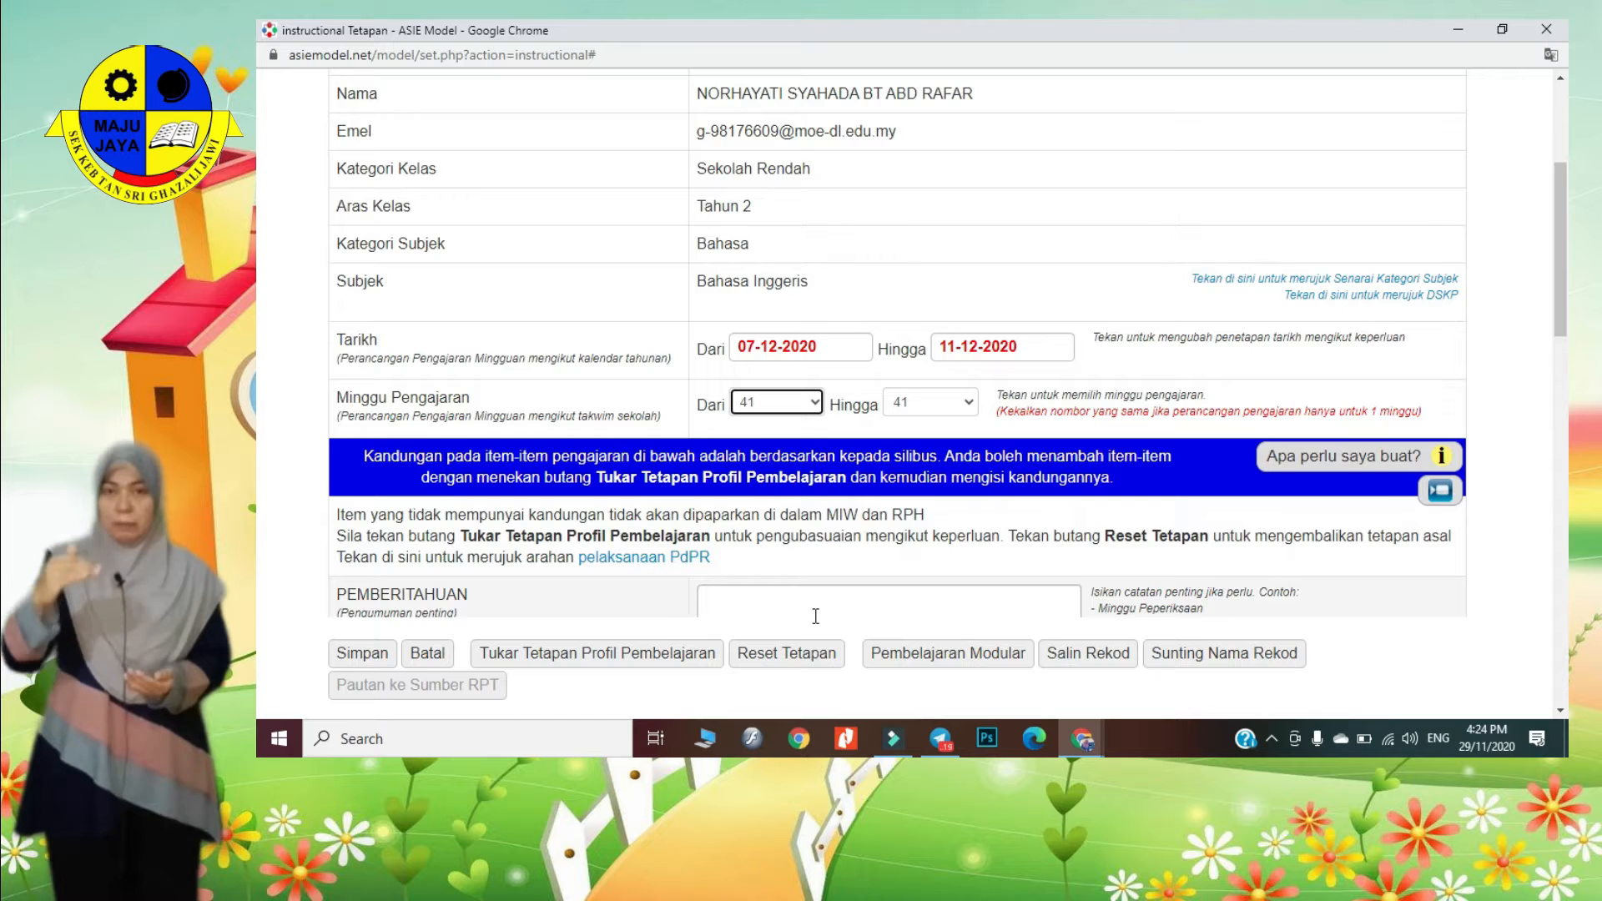
- Try CUTI UMUM and MINGGU PEPERIKSAAN as sample notices in PEMBERITAHUAN, clearing each one
scroll(815, 616, "down", 1)
scroll(818, 611, "down", 1)
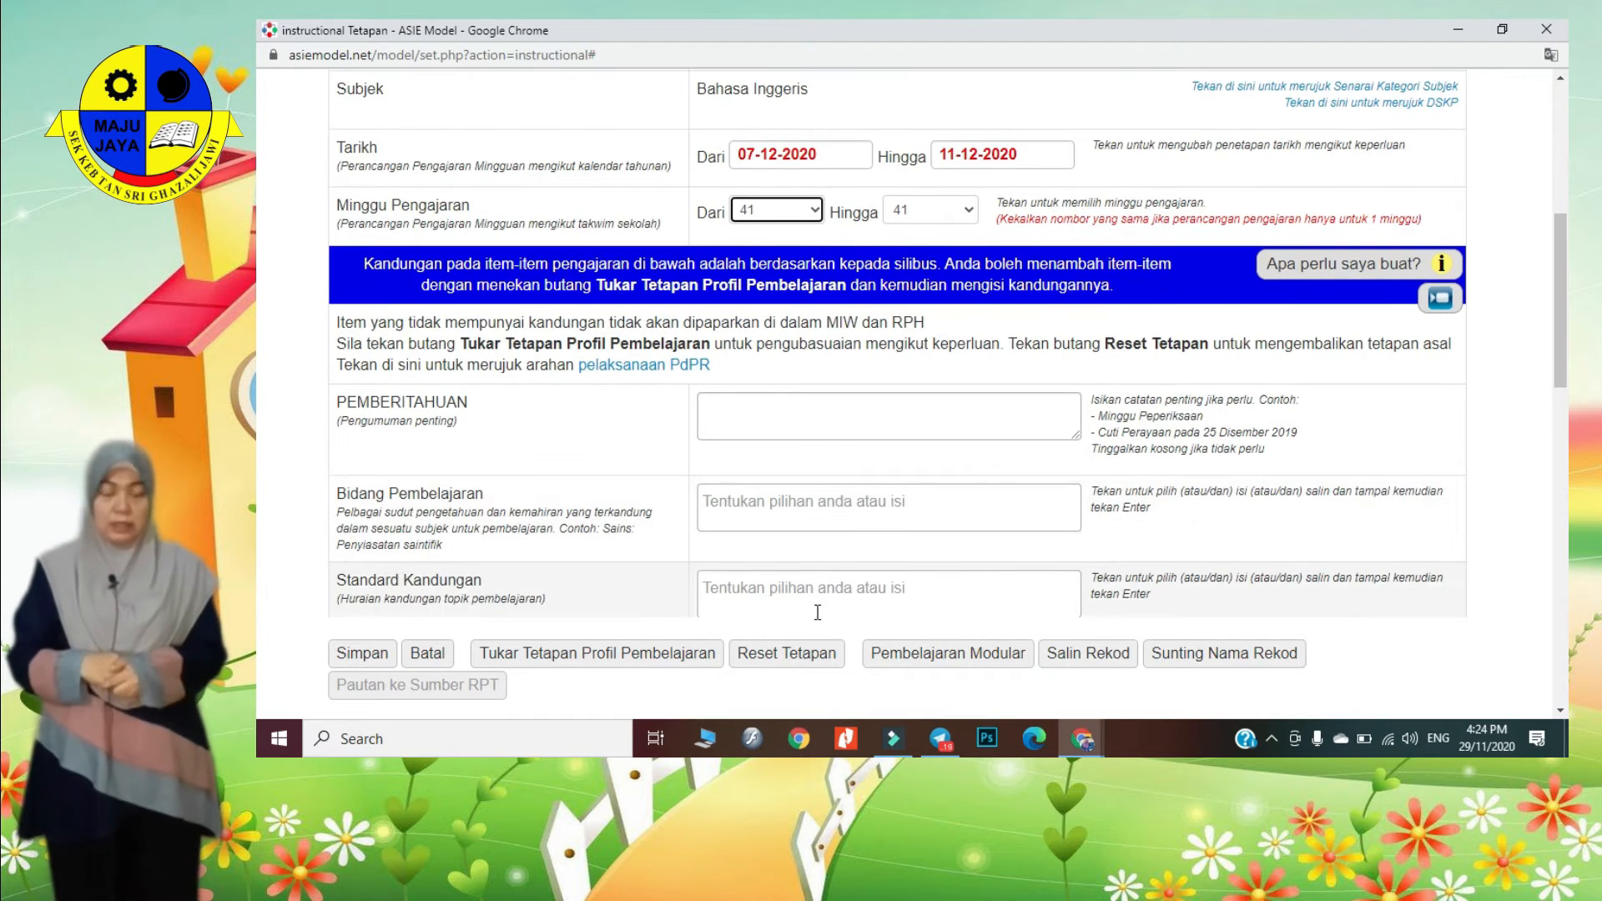
scroll(820, 607, "down", 1)
left_click(818, 315)
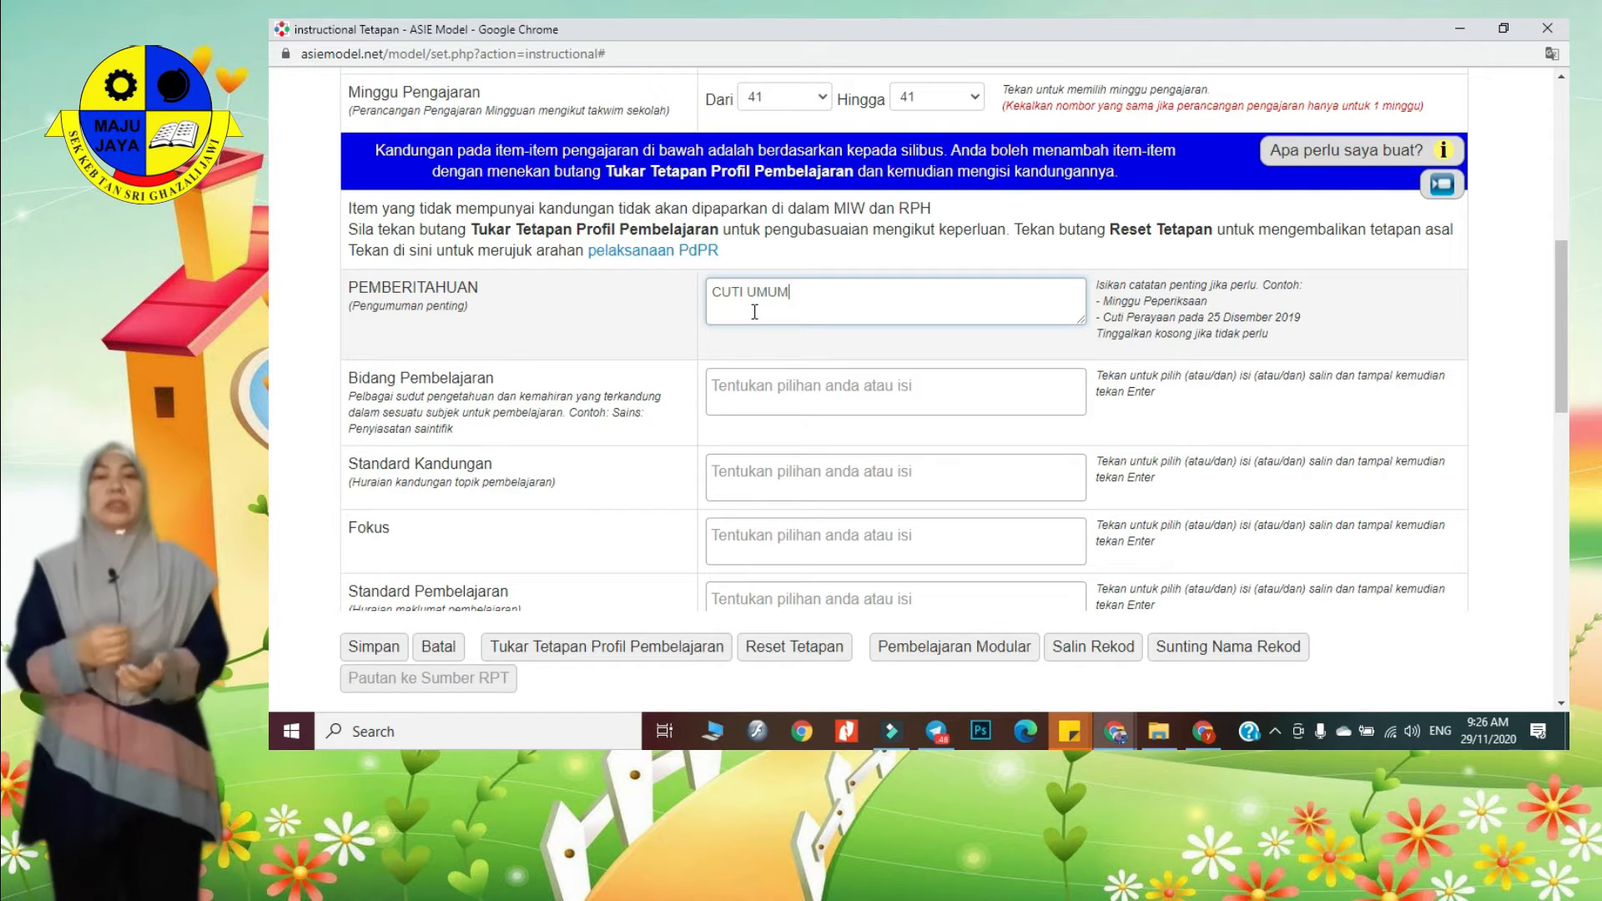
key("BackSpace")
key("BackSpace")
key("BackSpace")
key("BackSpace")
key("BackSpace")
key("BackSpace")
key("BackSpace")
key("BackSpace")
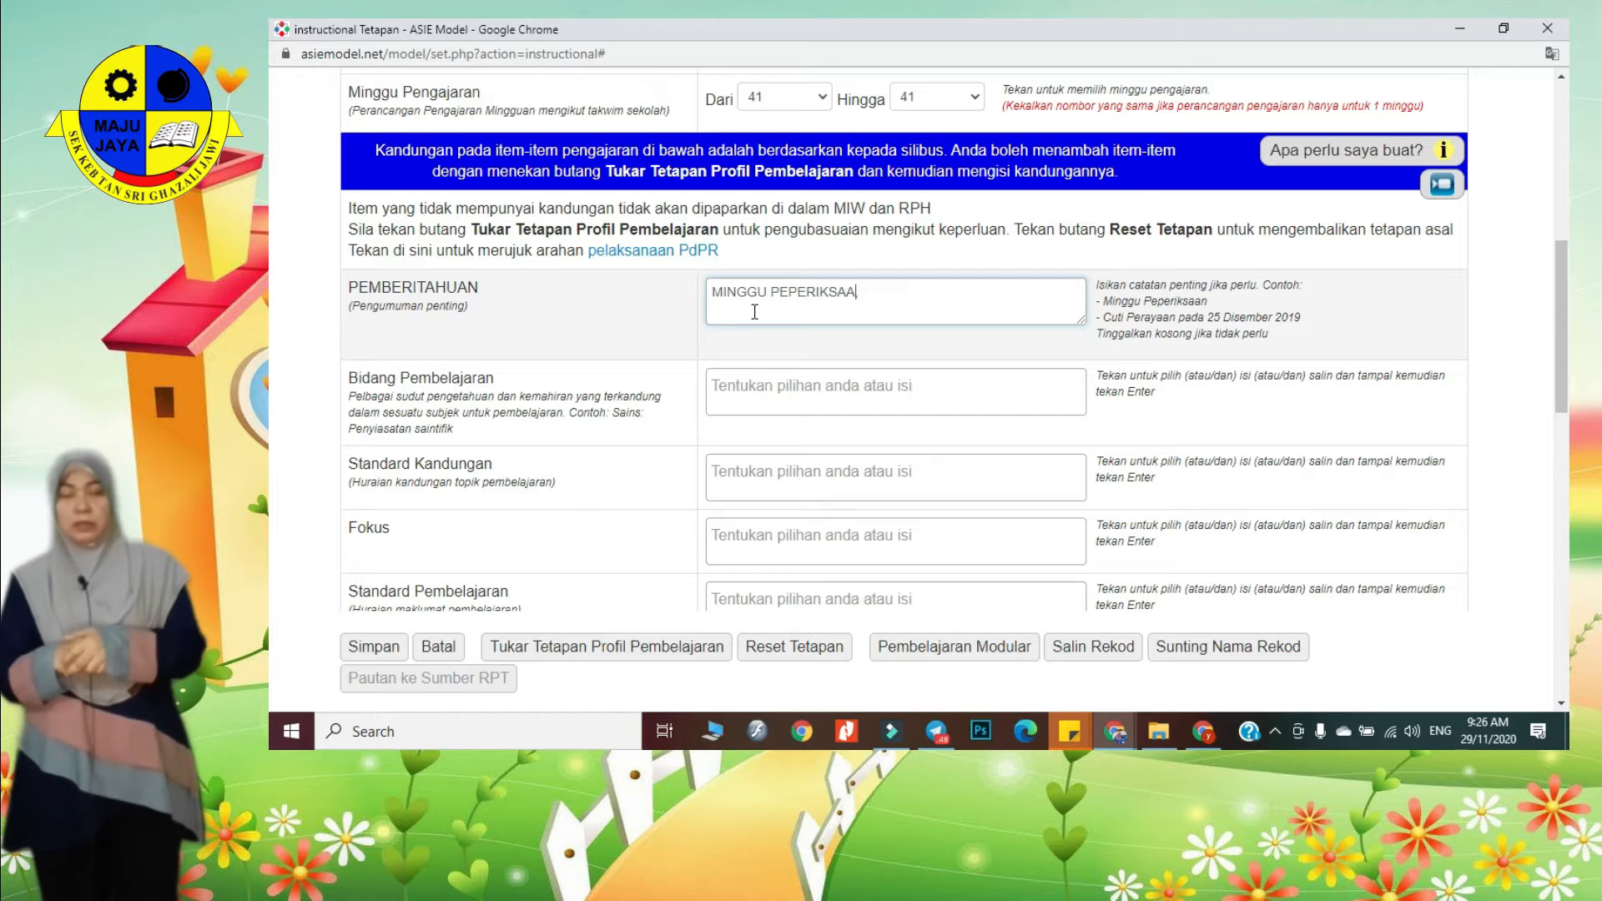
key("BackSpace")
key("BackSpace")
key("BackSpace")
key("BackSpace")
key("BackSpace")
key("BackSpace")
key("BackSpace")
key("BackSpace")
key("BackSpace")
key("BackSpace")
key("BackSpace")
key("BackSpace")
key("BackSpace")
key("BackSpace")
key("BackSpace")
key("BackSpace")
key("BackSpace")
key("BackSpace")
key("BackSpace")
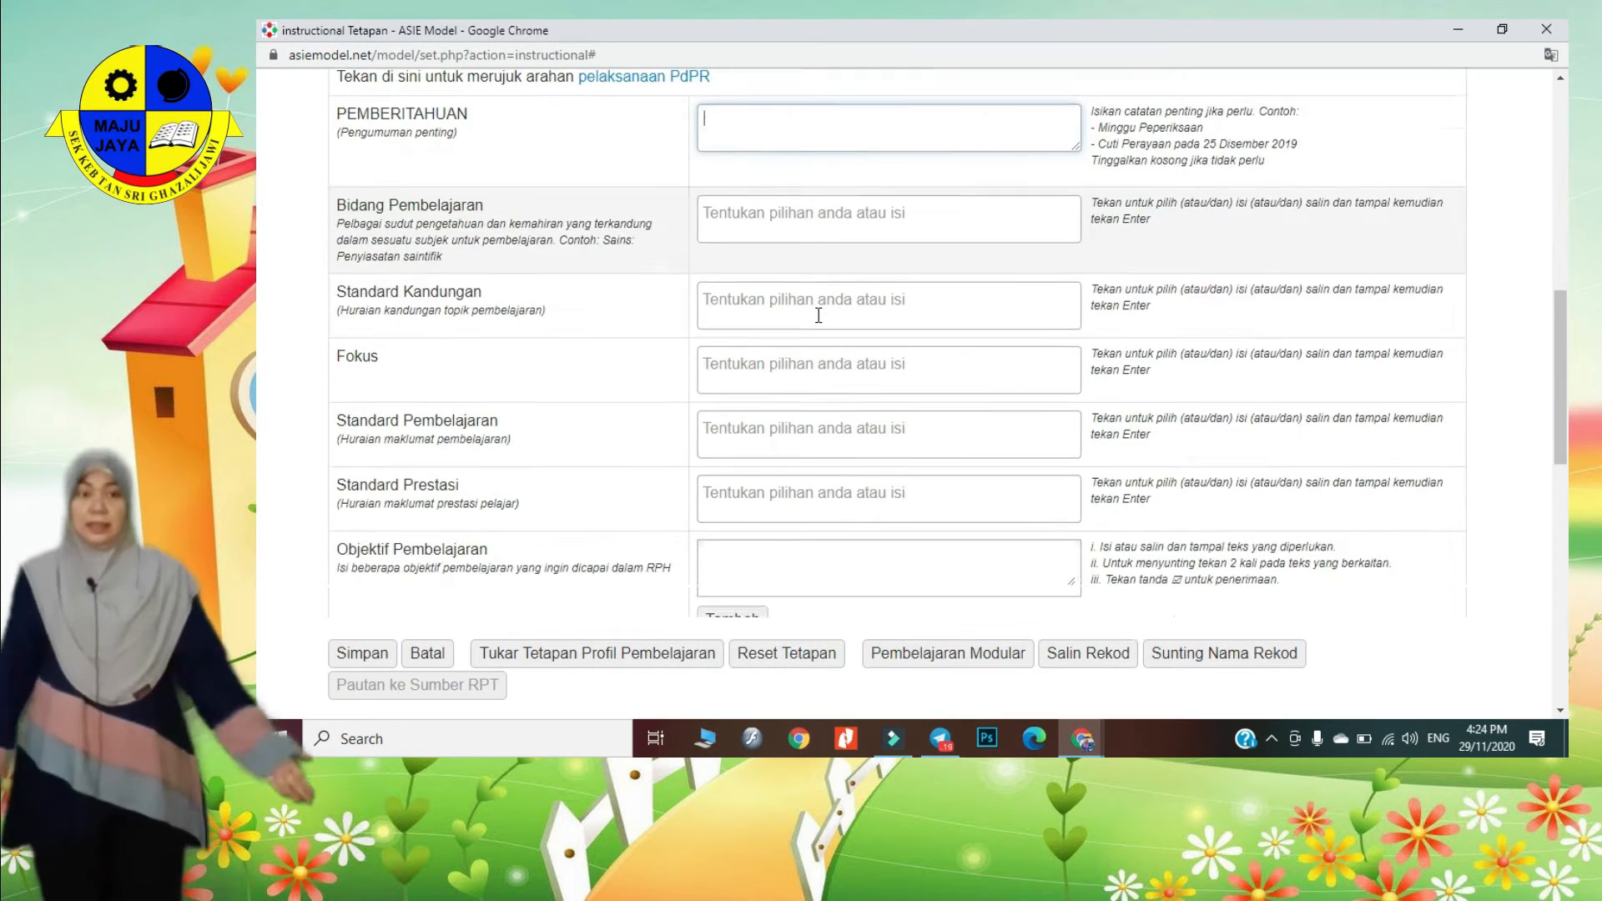
- Set Bidang Pembelajaran to 3.0 Reading Skills, 4.0 Writing Skills and 5.0 Language Arts
scroll(819, 310, "up", 1)
left_click(818, 309)
left_click(801, 415)
left_click(812, 472)
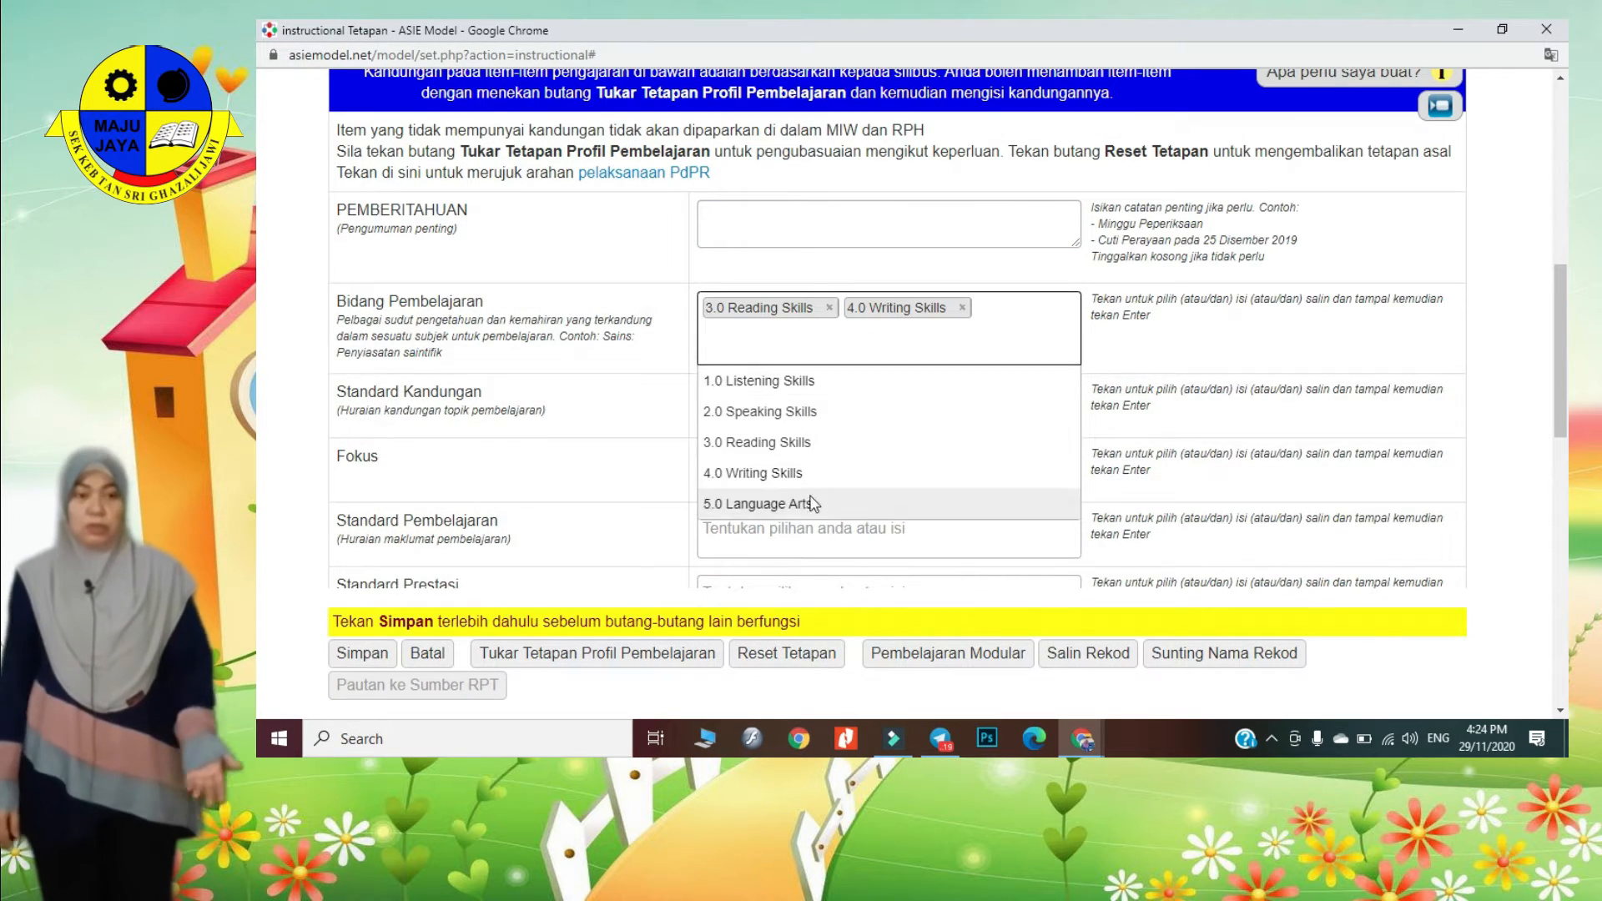
left_click(815, 504)
- Add 3.3 Read independently, 4.2 Communicate basic information and 5.1 Enjoy and appreciate rhymes, poems and songs to Standard Kandungan
left_click(827, 430)
left_click(836, 501)
left_click(839, 482)
left_click(852, 619)
left_click(884, 504)
left_click(1066, 424)
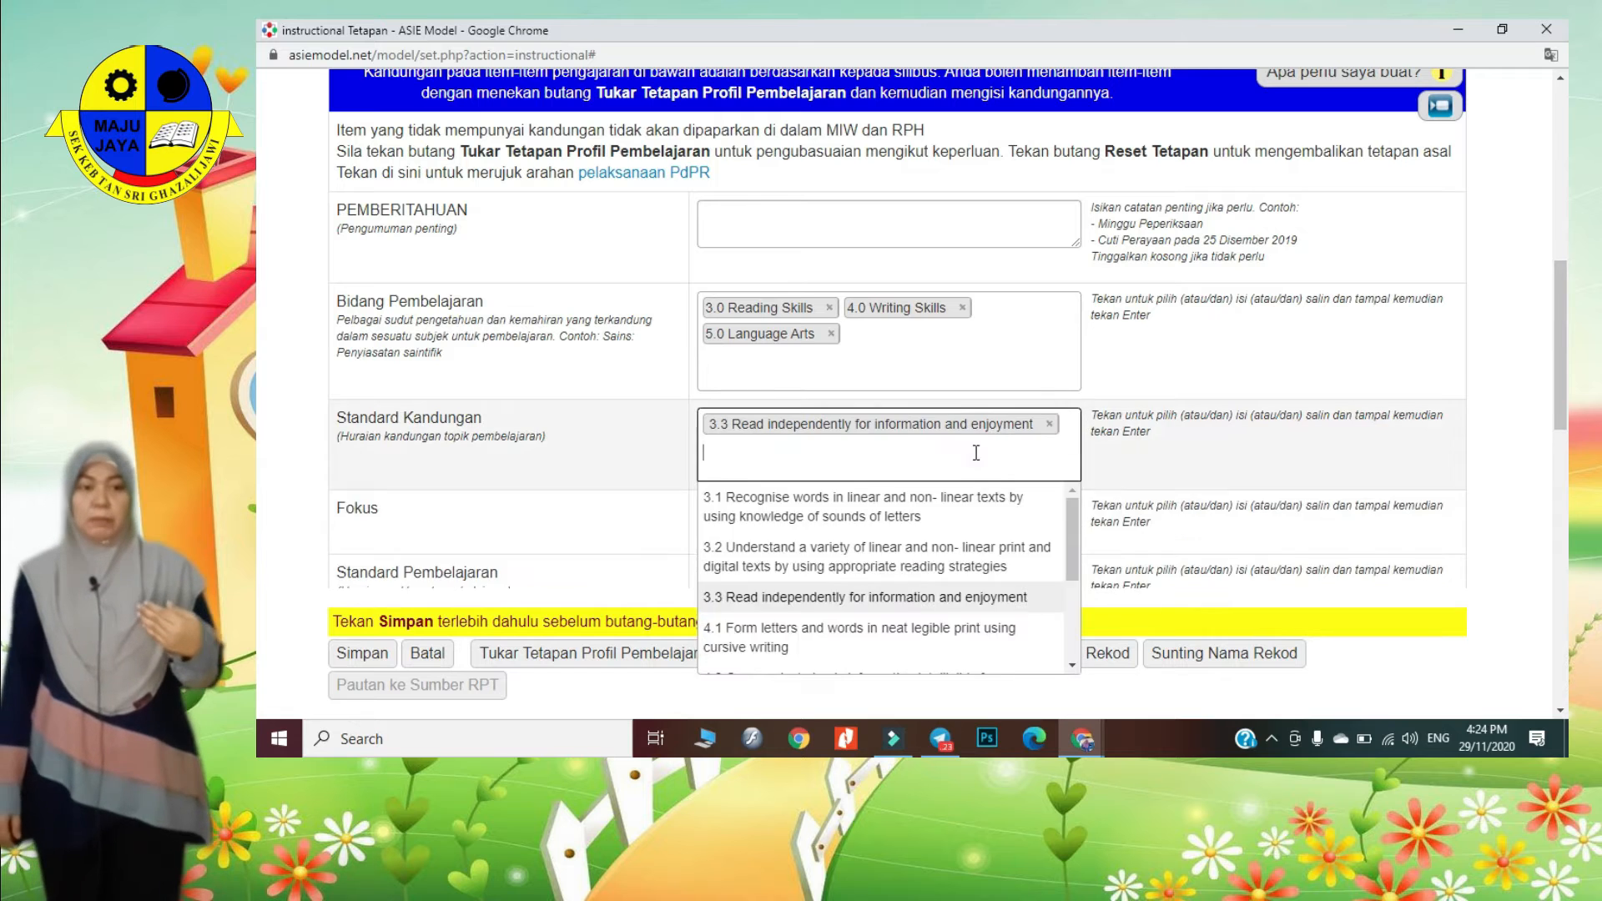
left_click(886, 641)
left_click(893, 501)
scroll(916, 572, "down", 2)
left_click(970, 554)
left_click(1065, 451)
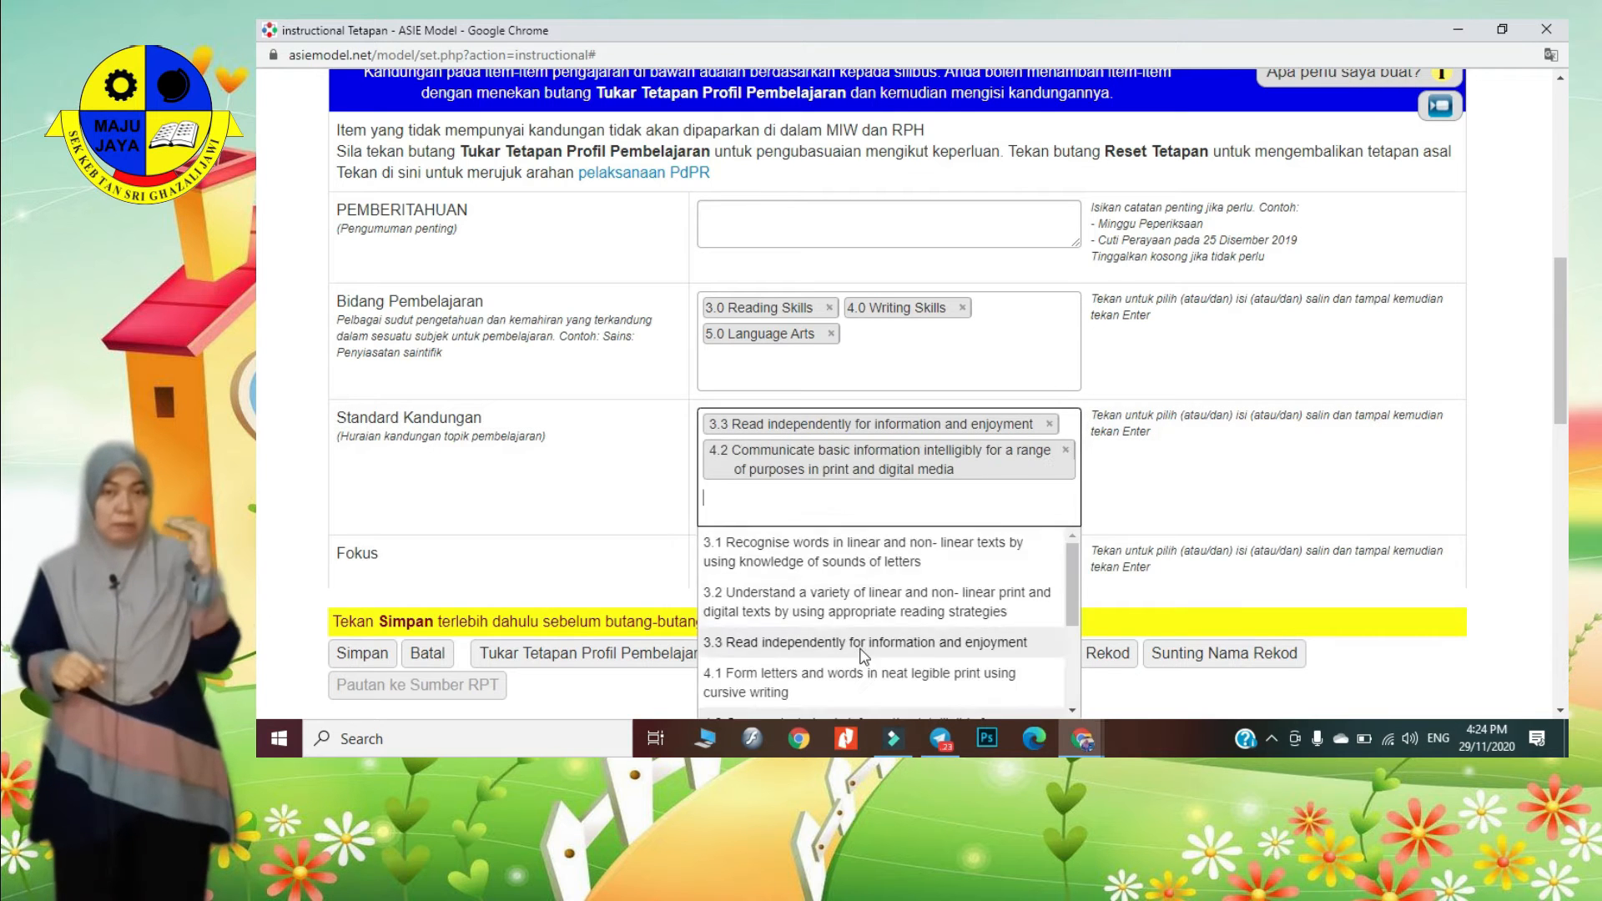
scroll(881, 599, "down", 2)
left_click(885, 642)
- Add Communicate basic personal information clearly to Fokus, plus a second focus from its options
scroll(891, 463, "down", 2)
left_click(887, 403)
left_click(846, 540)
left_click(948, 432)
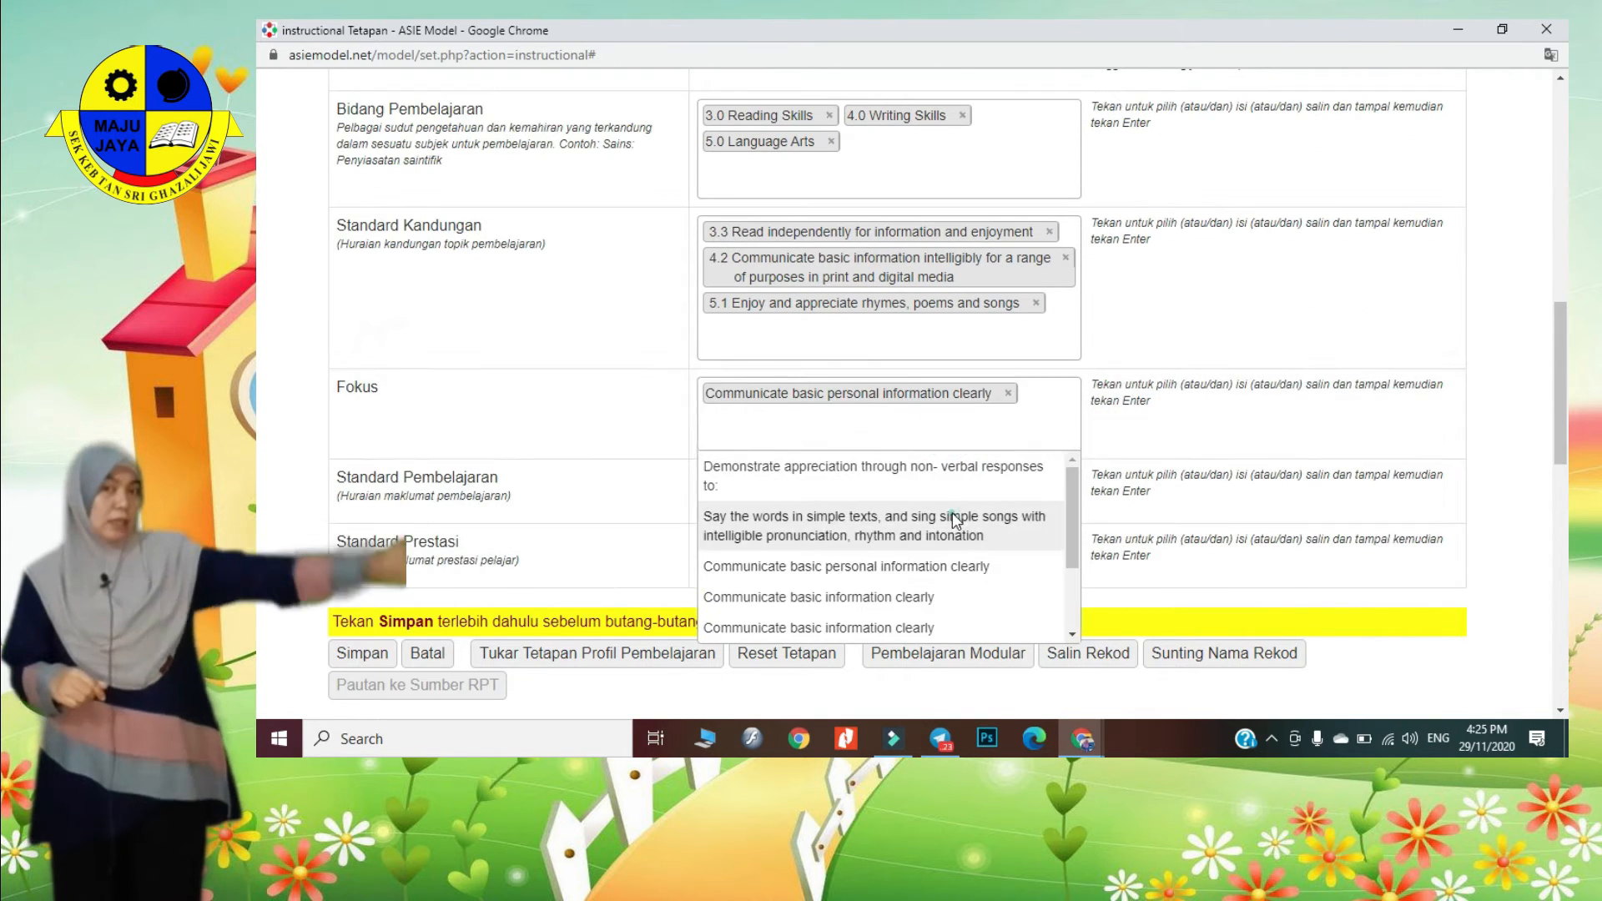
left_click(877, 626)
- Set Standard Pembelajaran to 4.2.1 Ask for and give basic personal information and 5.1.2 simple chants, raps, rhymes and songs
scroll(885, 501, "down", 2)
left_click(885, 334)
left_click(911, 376)
left_click(911, 380)
left_click(885, 434)
- Set Standard Prestasi to level 4, writing simple sentences with minimal support from the teacher
scroll(844, 479, "down", 2)
left_click(847, 306)
scroll(845, 476, "down", 1)
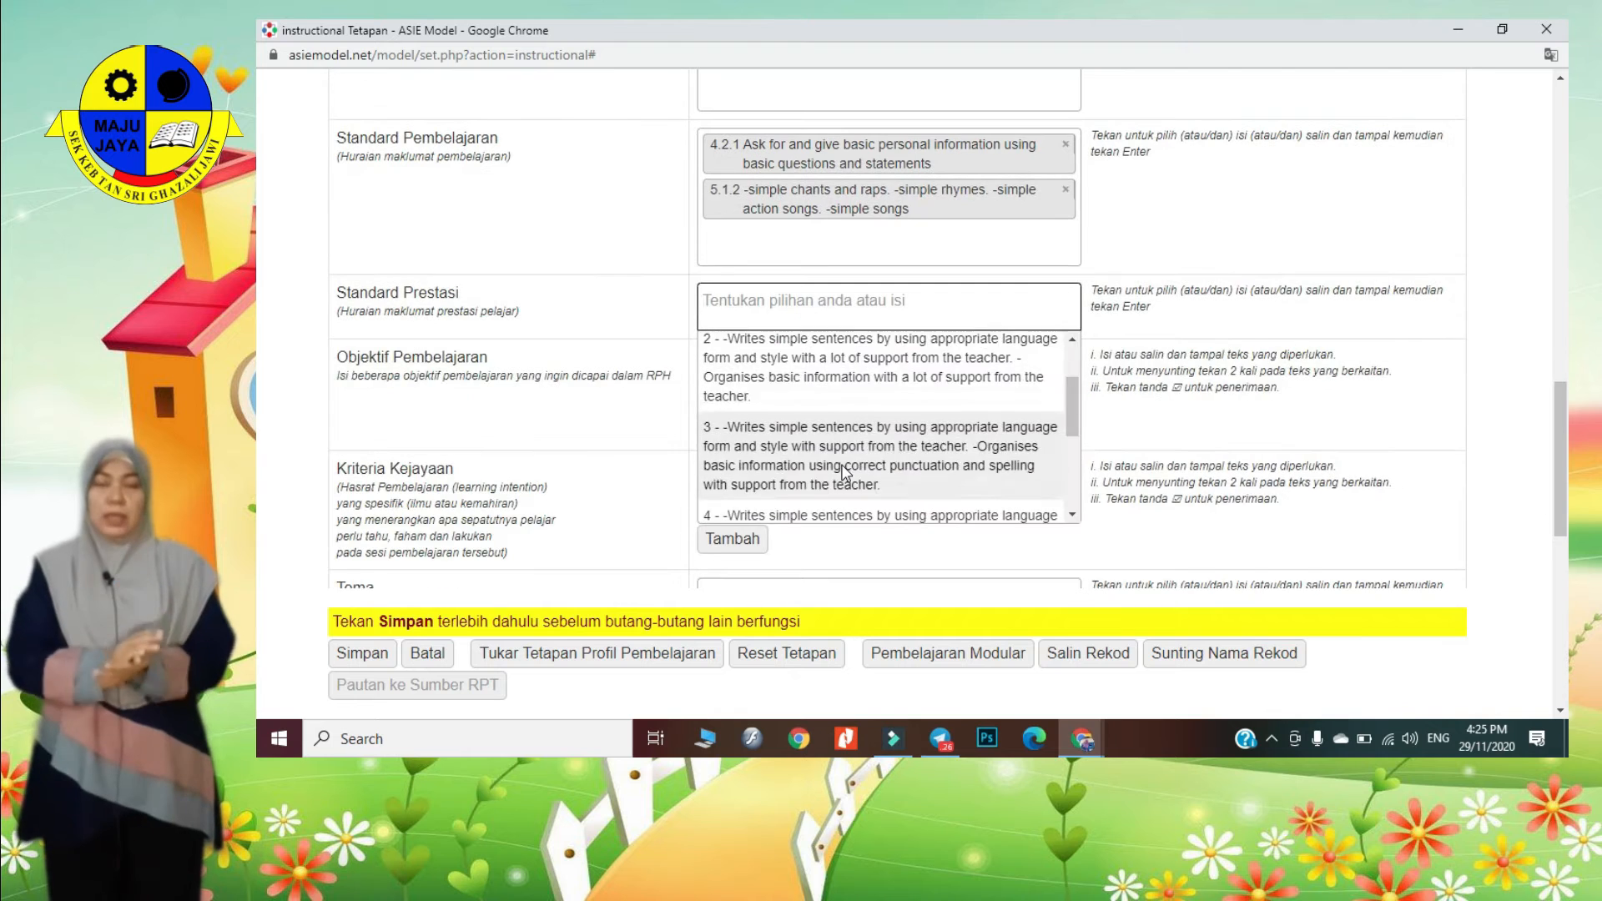
left_click(844, 510)
left_click(839, 477)
- Add the Objektif Pembelajaran entries "Pupils able to label name of clothes." and "50/63 pupils able to answer 8 out of 10 questions correctly."
scroll(844, 481, "down", 1)
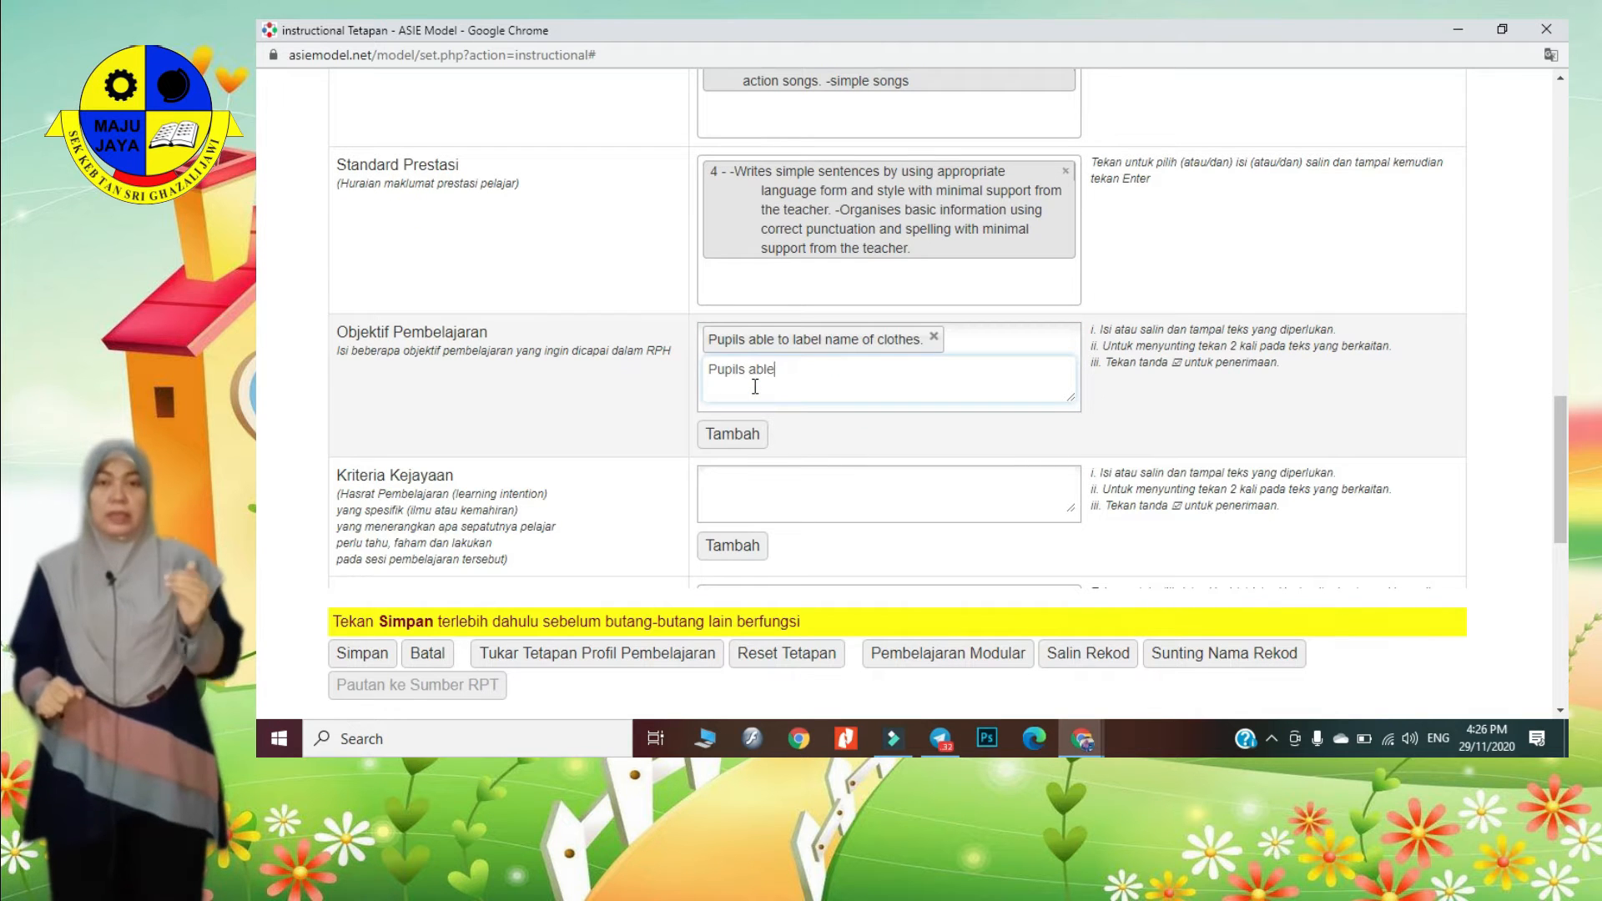
type("e")
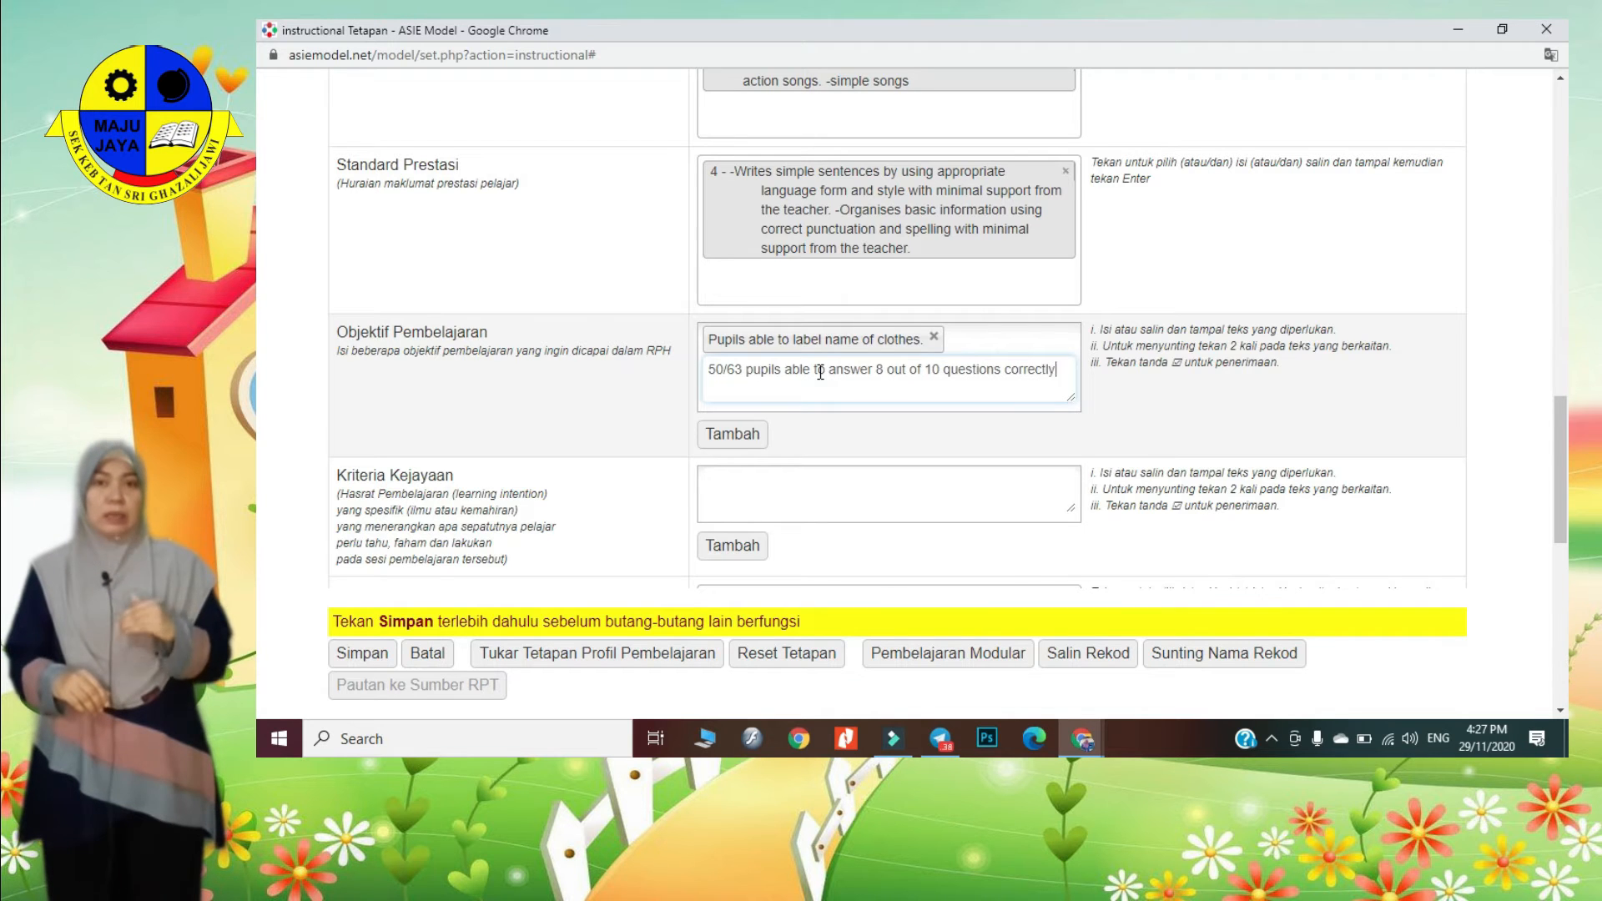
type("y.")
key("Return")
- Enter "Pupils able to use the name of clothes correctly in their daily life." as the Kriteria Kejayaan
scroll(1137, 404, "down", 3)
left_click(758, 297)
type("Pupils able to use the name of clothes correctly in their daily life.")
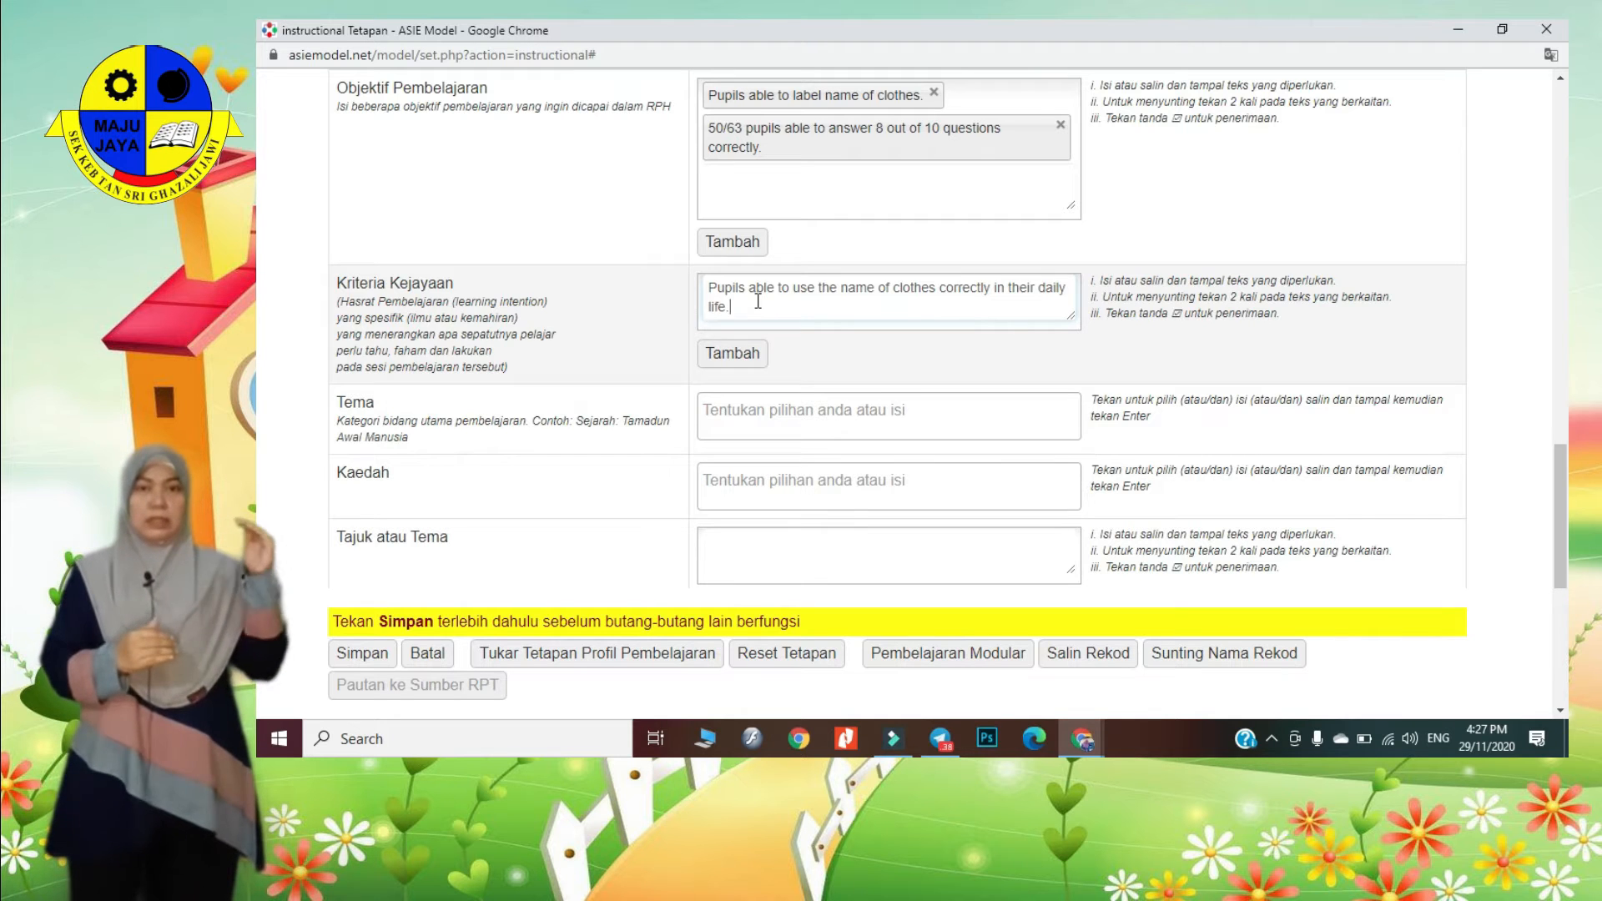
- Try WORLD OF FAMILY AND FRIENDS as the Tema and enter GET DRESSED under Tajuk atau Tema
left_click(870, 427)
type("W")
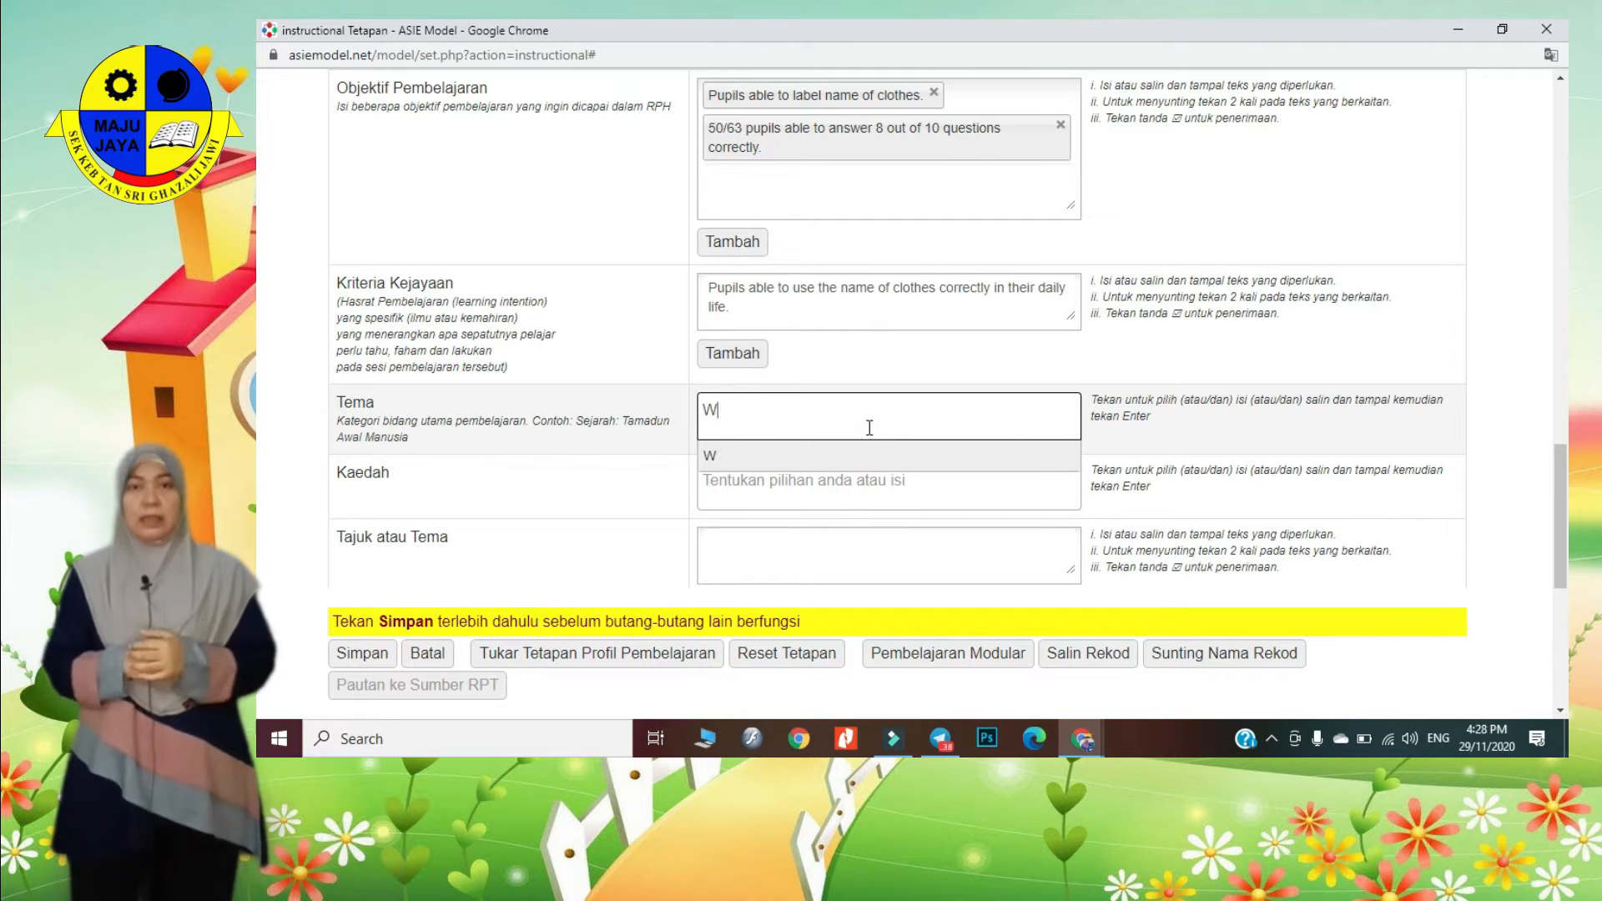
type("ORLD OF FAMILY AND FRIENDS")
scroll(870, 484, "down", 2)
left_click(837, 368)
type("UNIT 7 DRESSING")
left_click(833, 465)
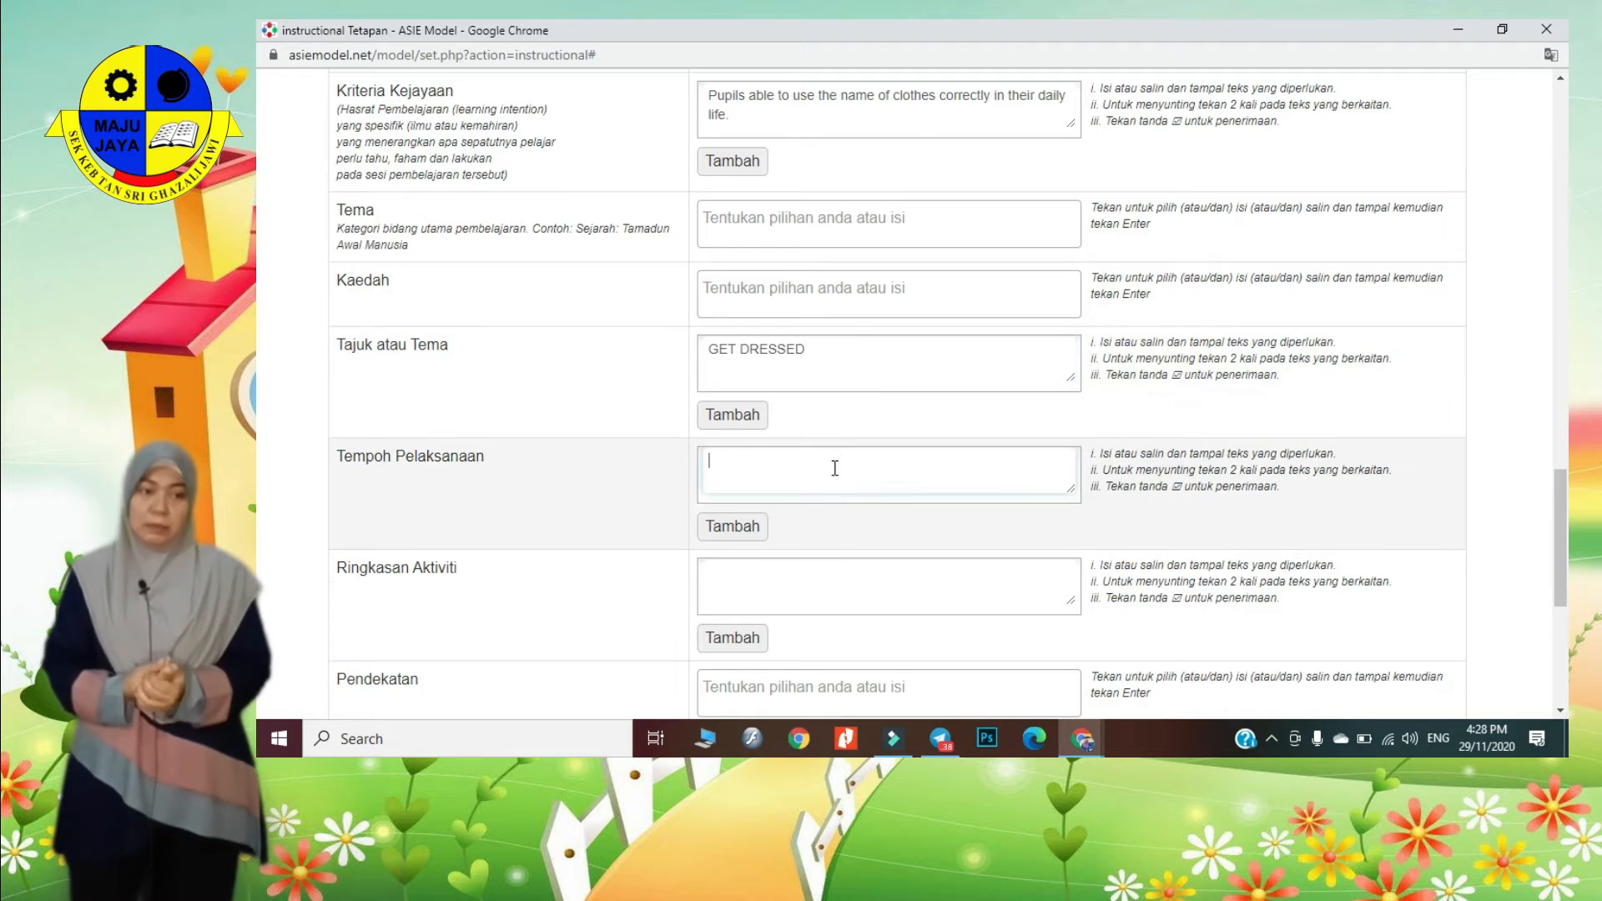
- Save the Profil Pembelajaran content, continuing without the typed entries that were not added
scroll(815, 386, "down", 3)
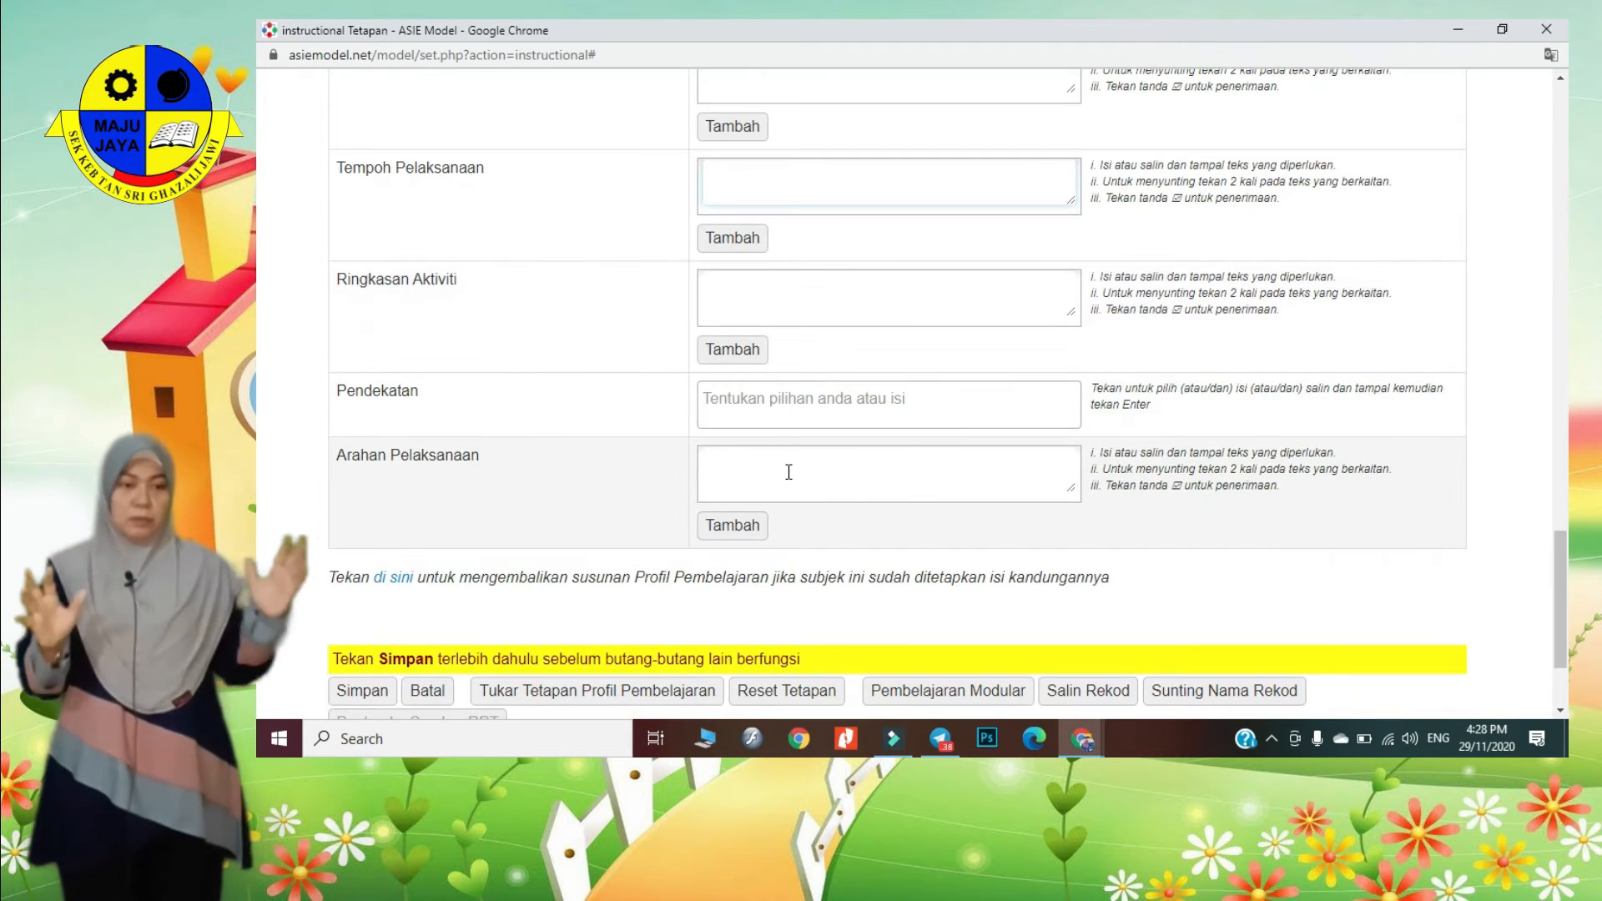
scroll(787, 469, "down", 2)
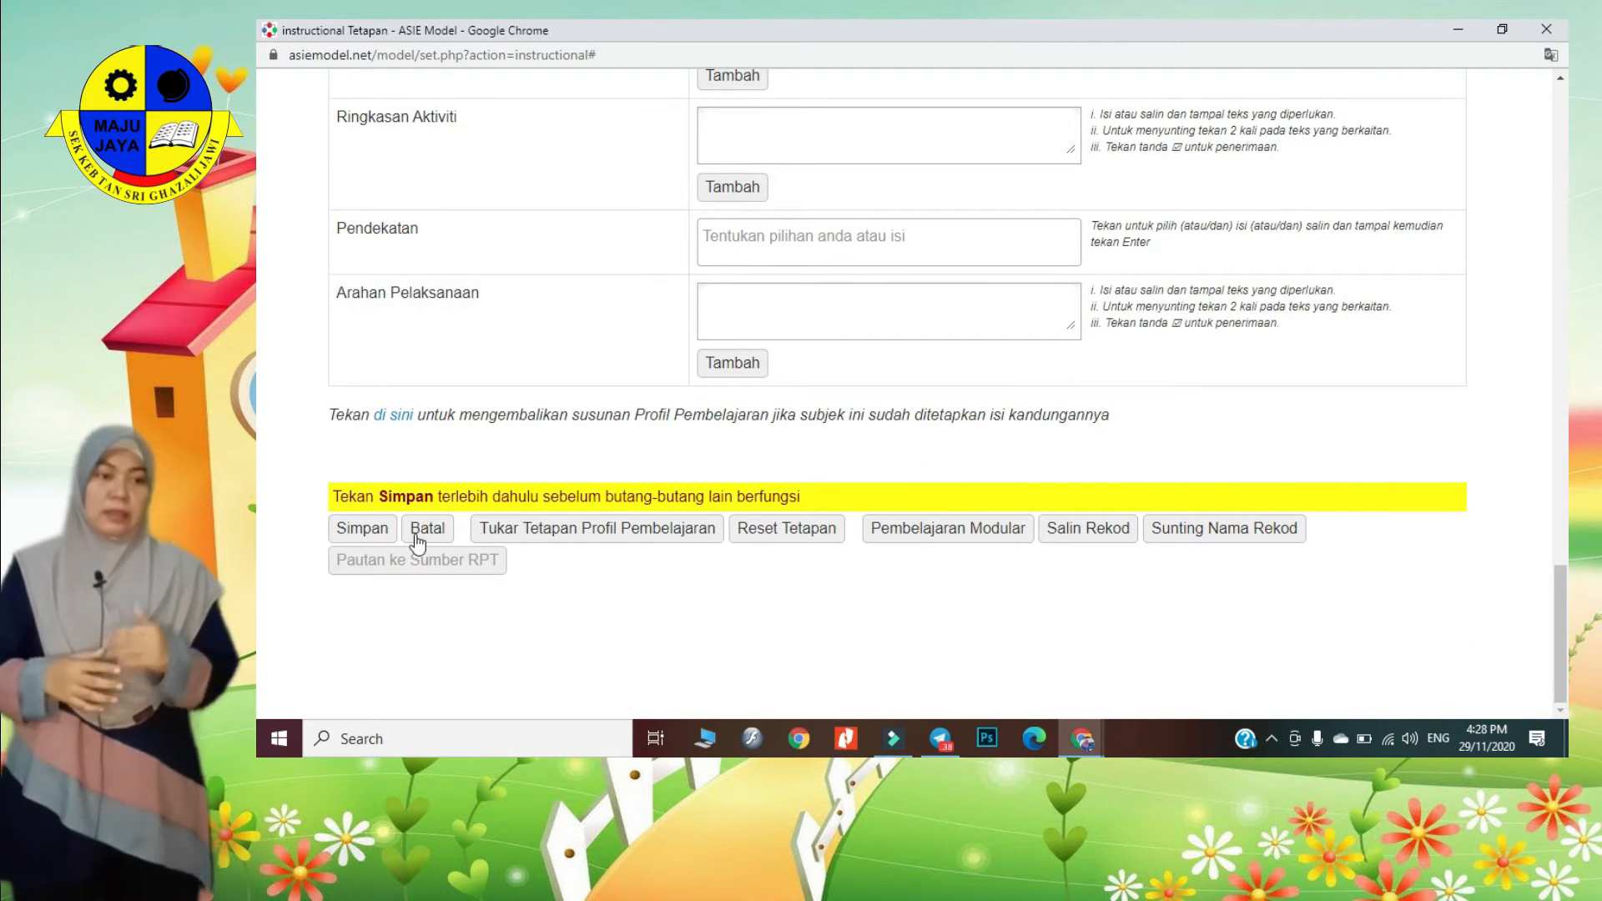
left_click(356, 541)
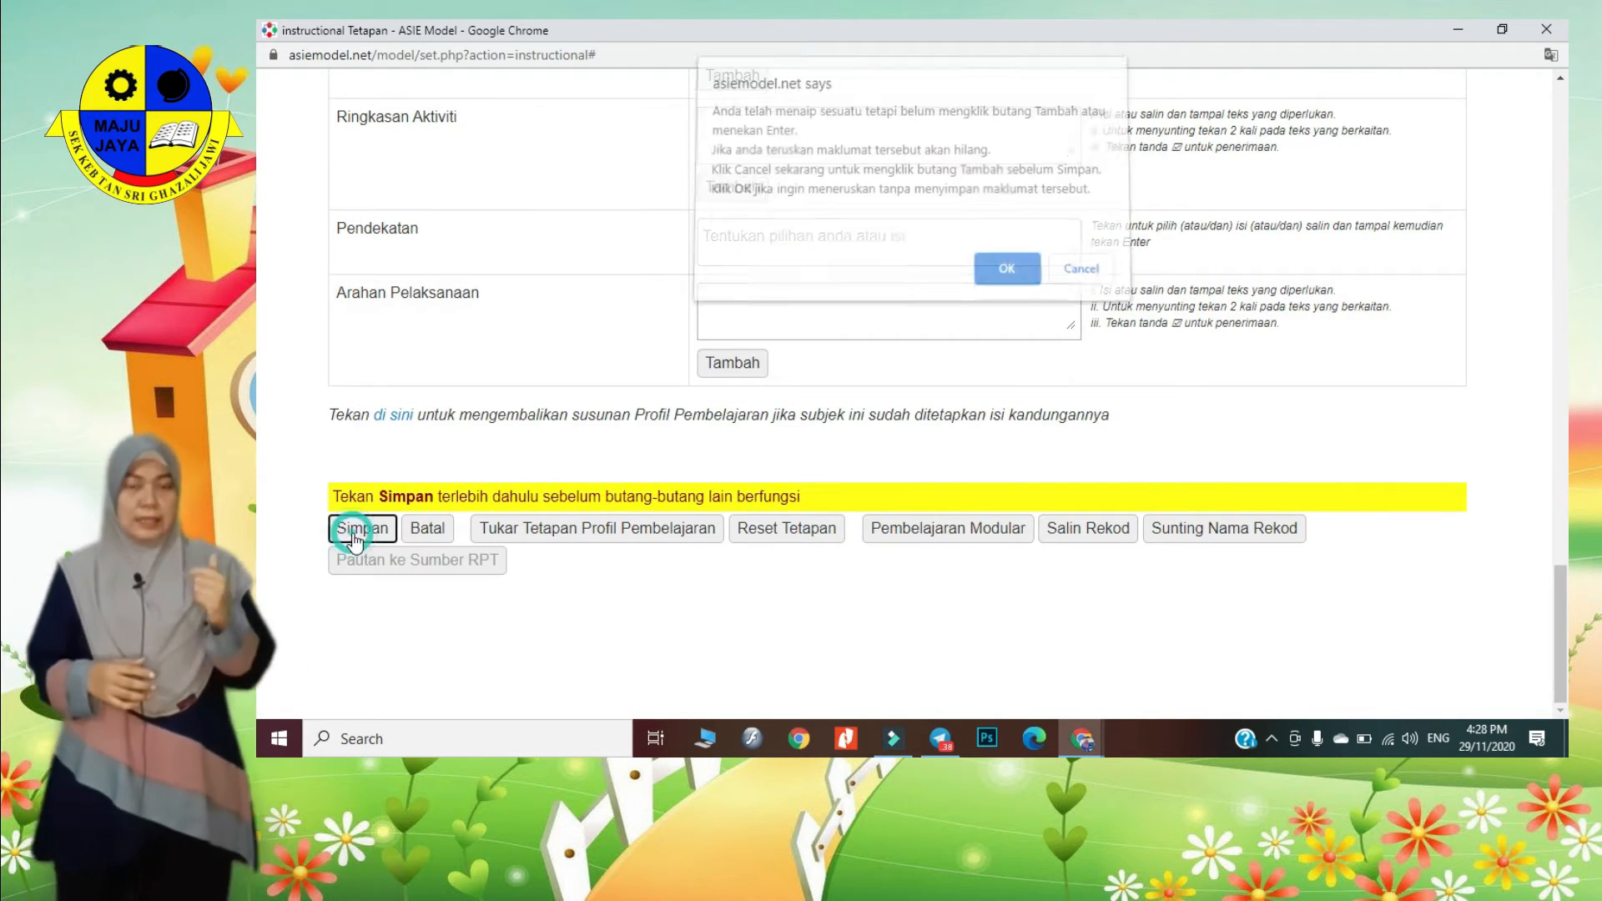
left_click(1005, 277)
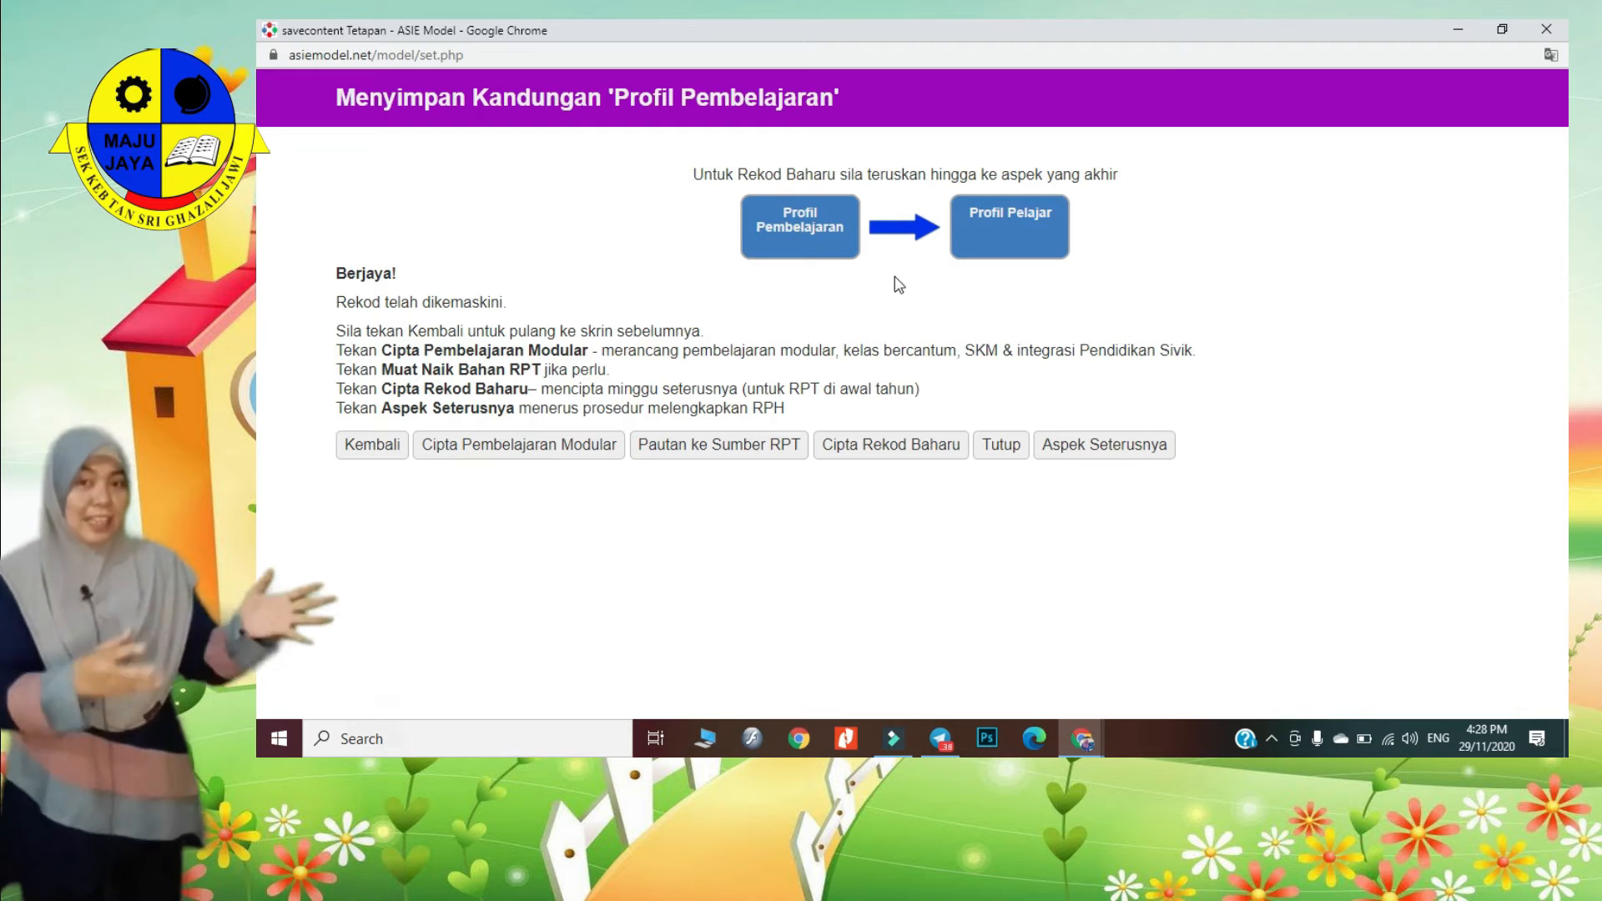
- In Profil Pelajar, set Kesediaan Pelajar to Pelajar mempunyai pengetahuan asas tentang topik ini and Pelajar telah didedahkan topik ini terdahulu, and save
left_click(1013, 218)
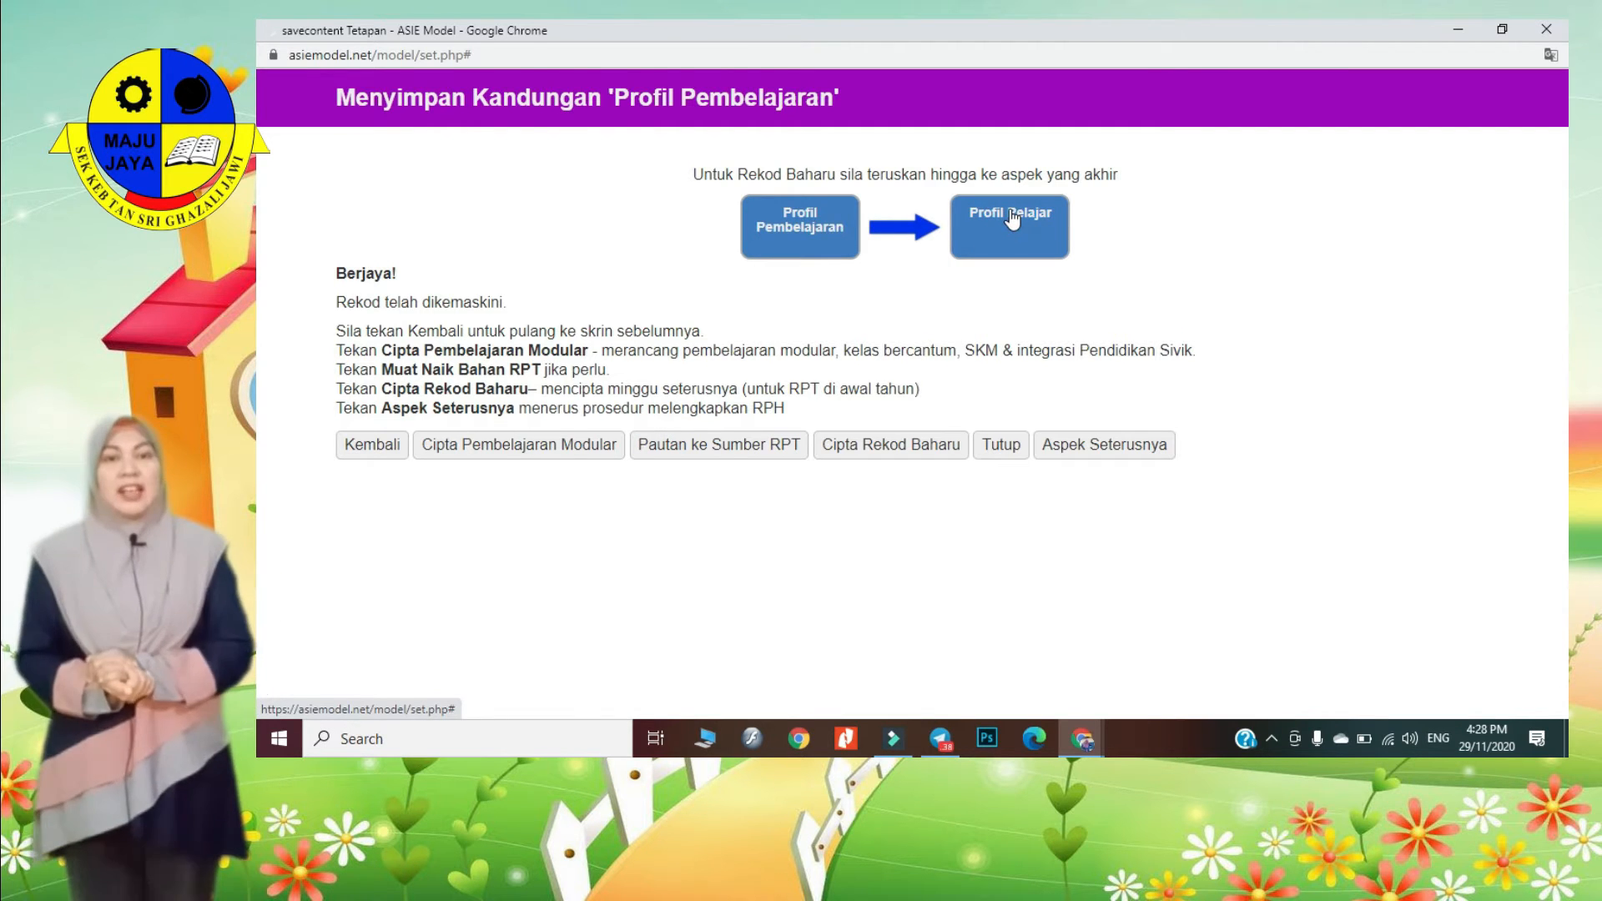
left_click(742, 430)
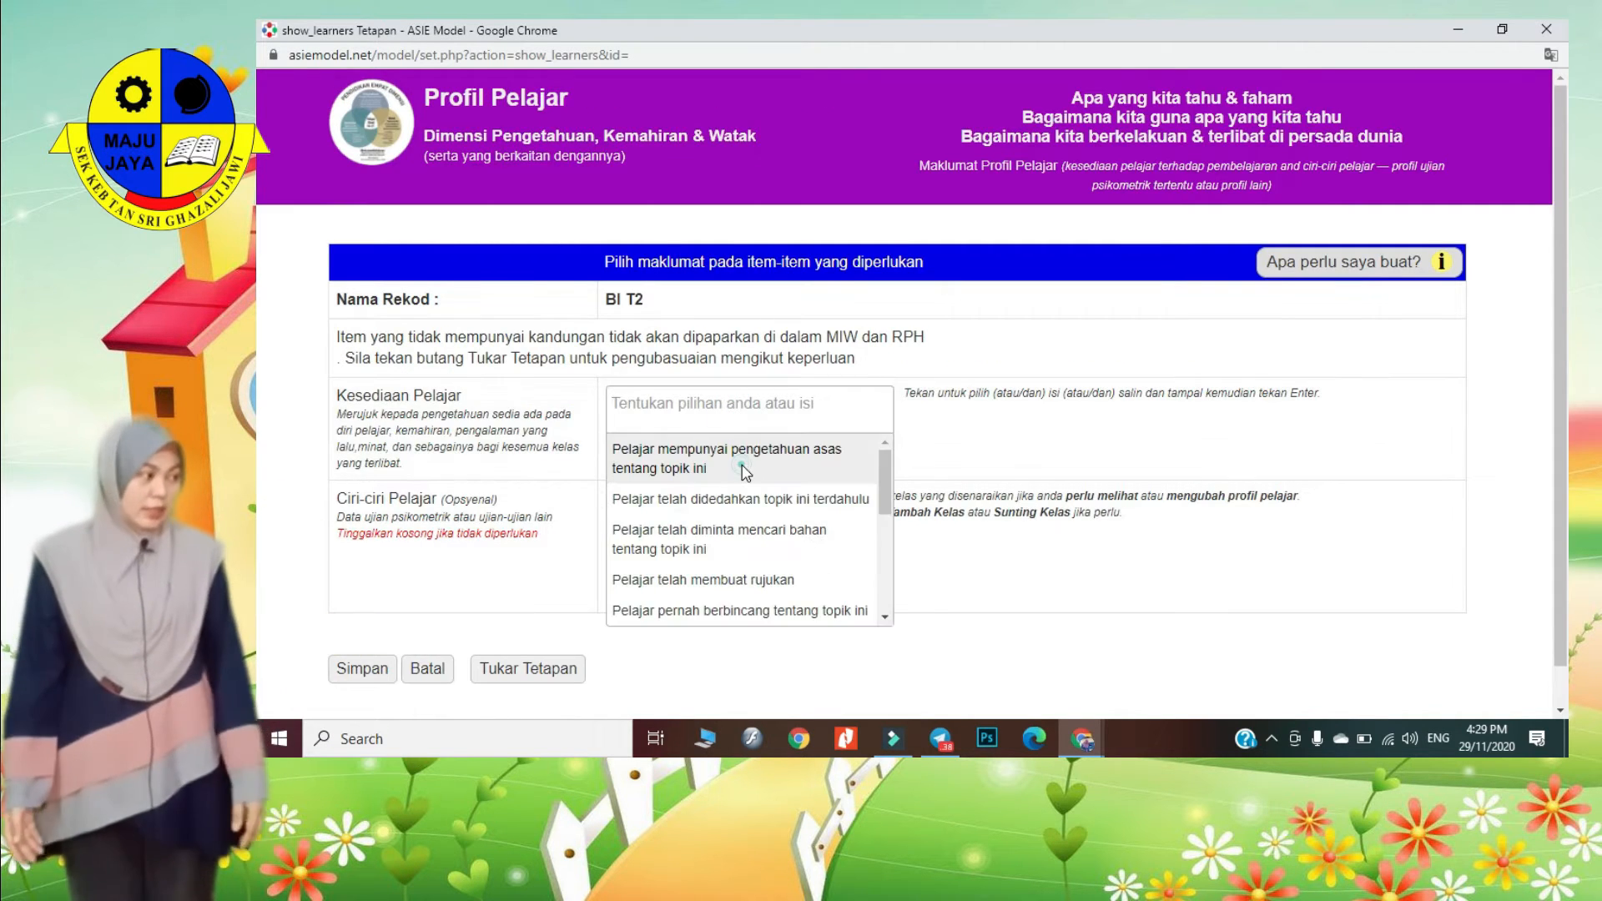
left_click(745, 472)
left_click(754, 442)
left_click(761, 546)
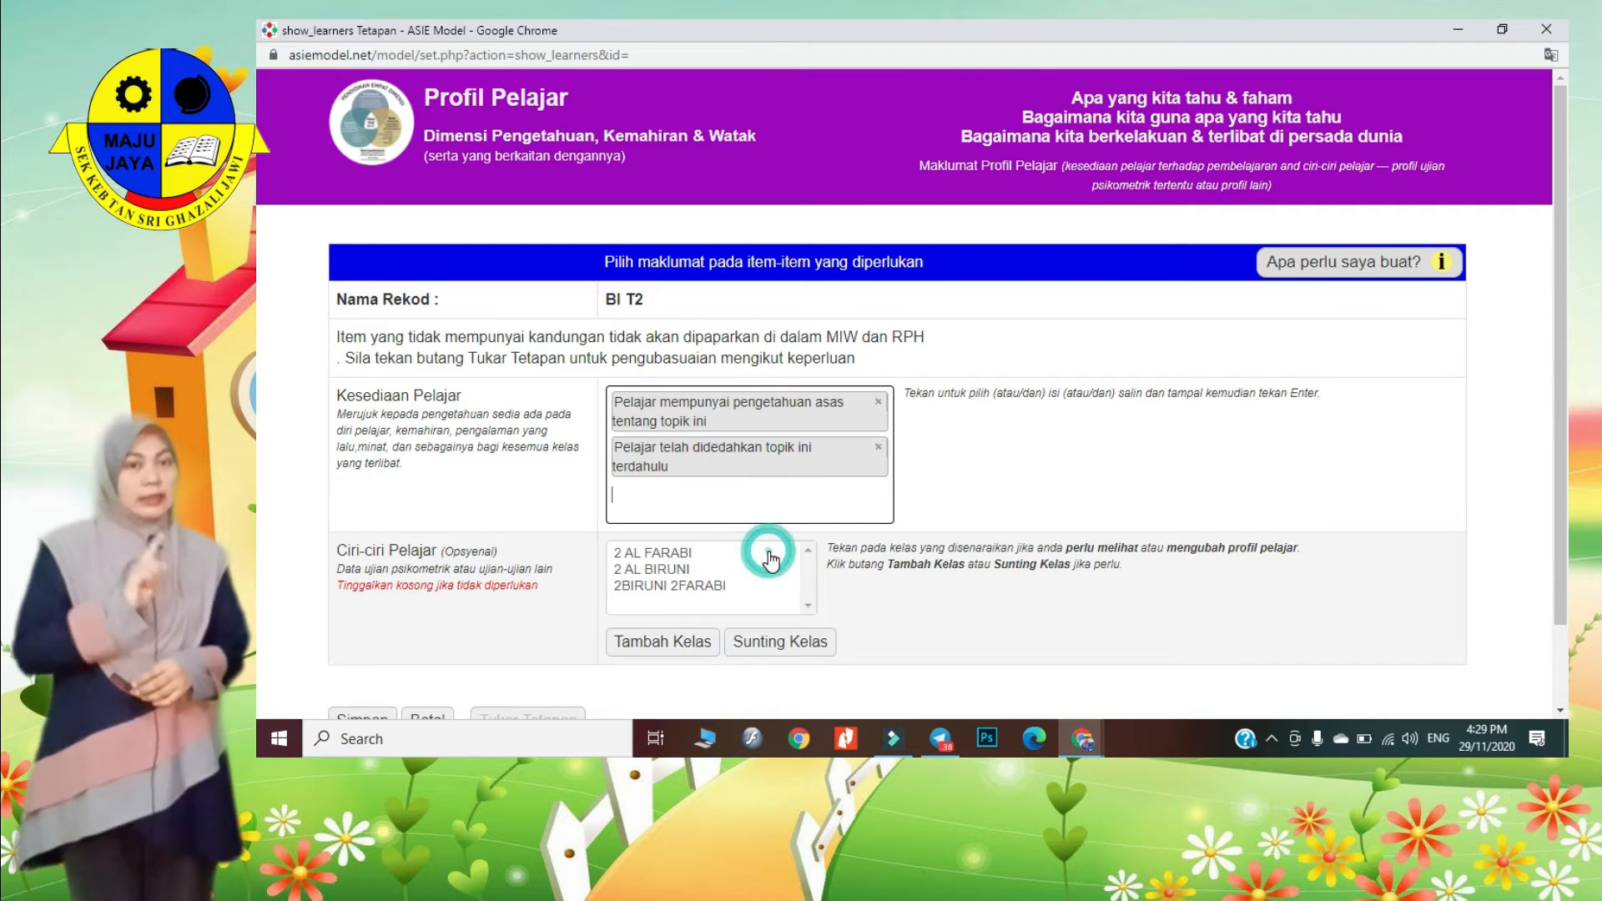
scroll(448, 621, "down", 1)
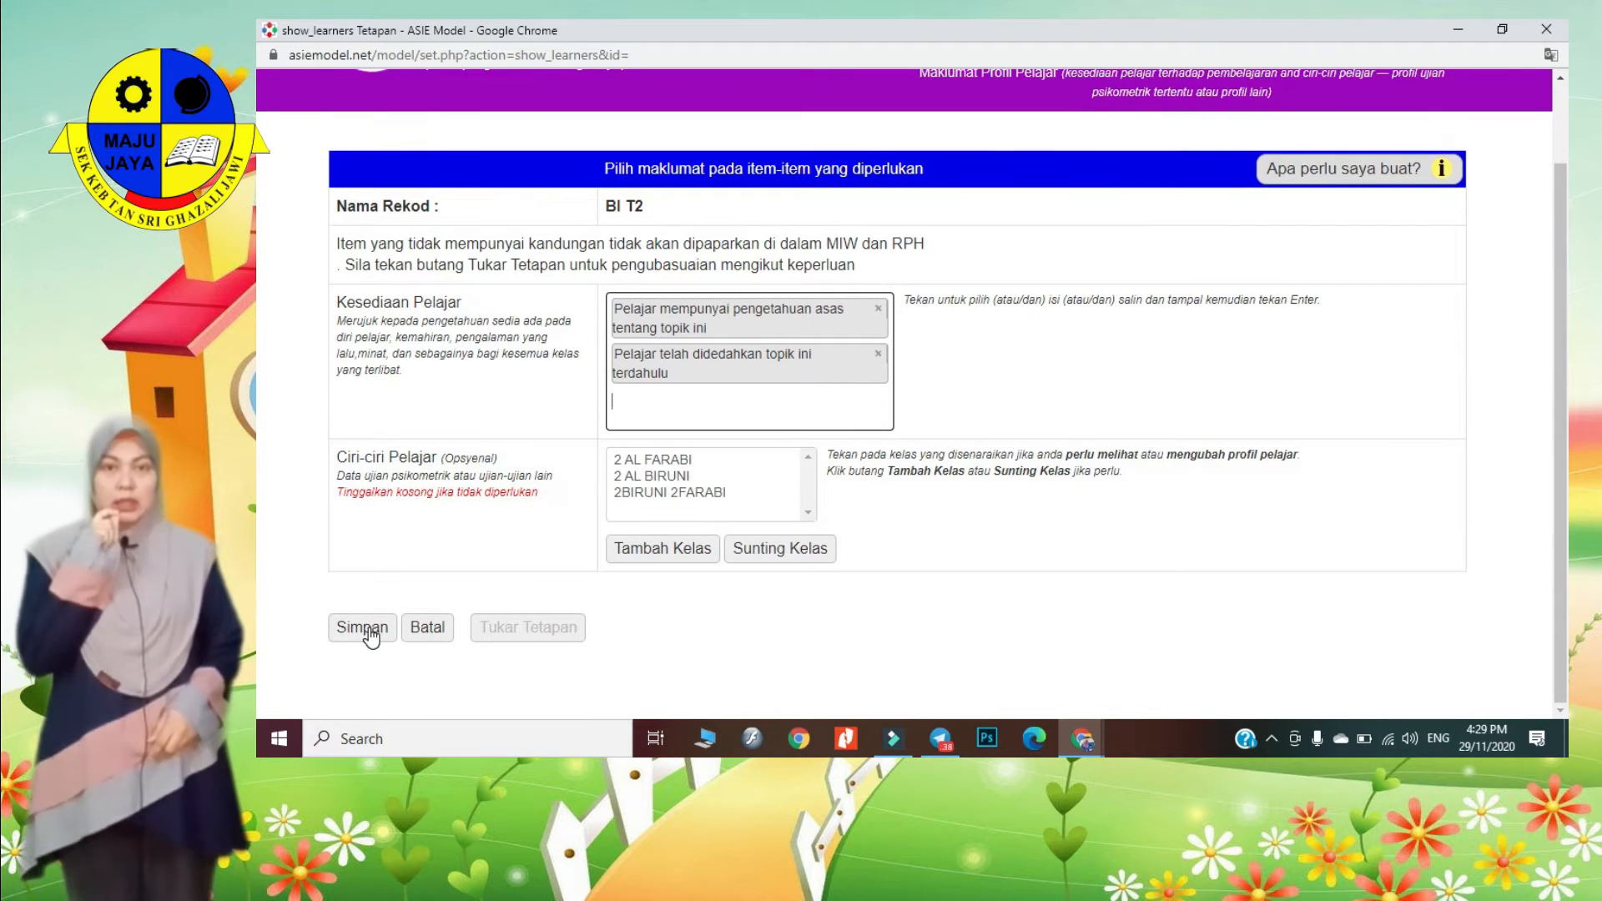
left_click(372, 637)
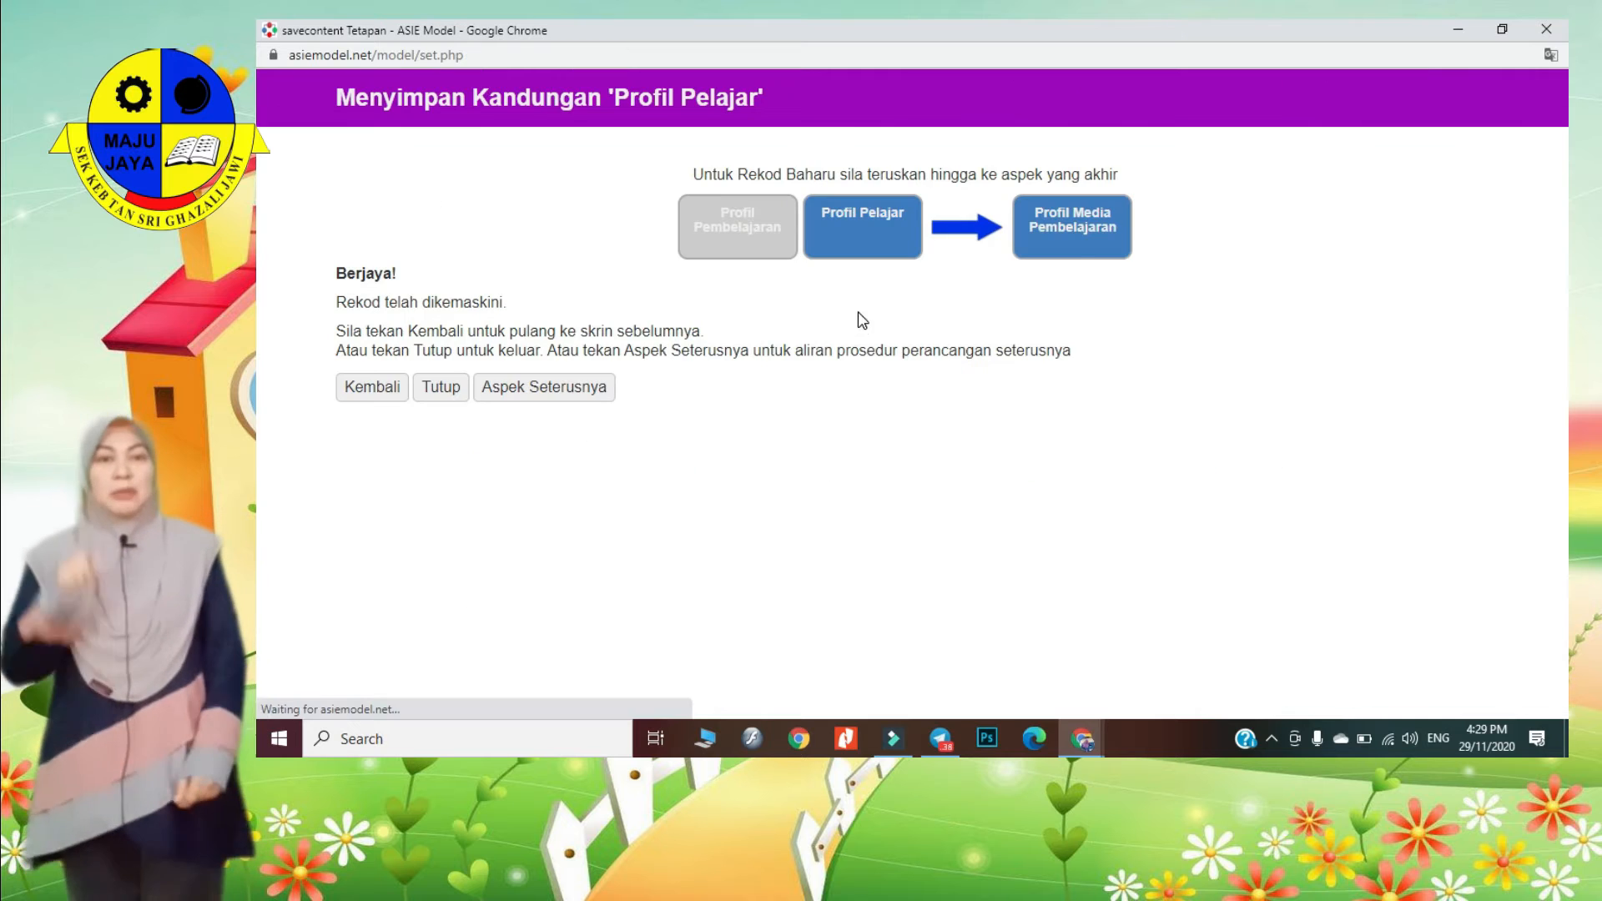
- Open Profil Media Pembelajaran for the record and set Jenis Media to Klip Video
left_click(1077, 237)
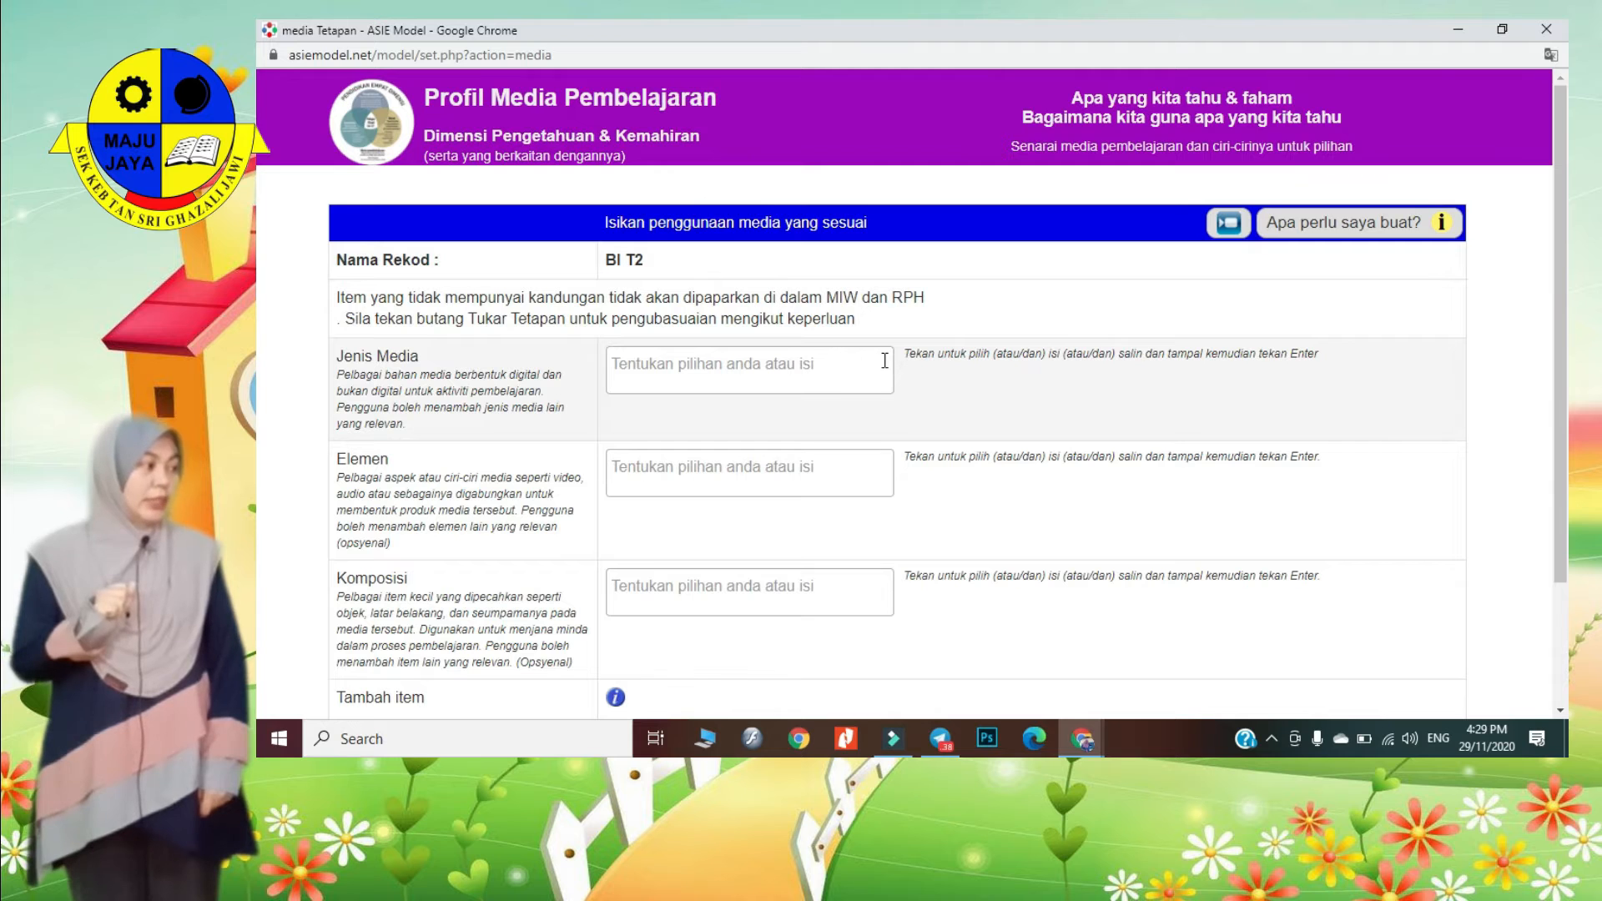
scroll(916, 311, "down", 1)
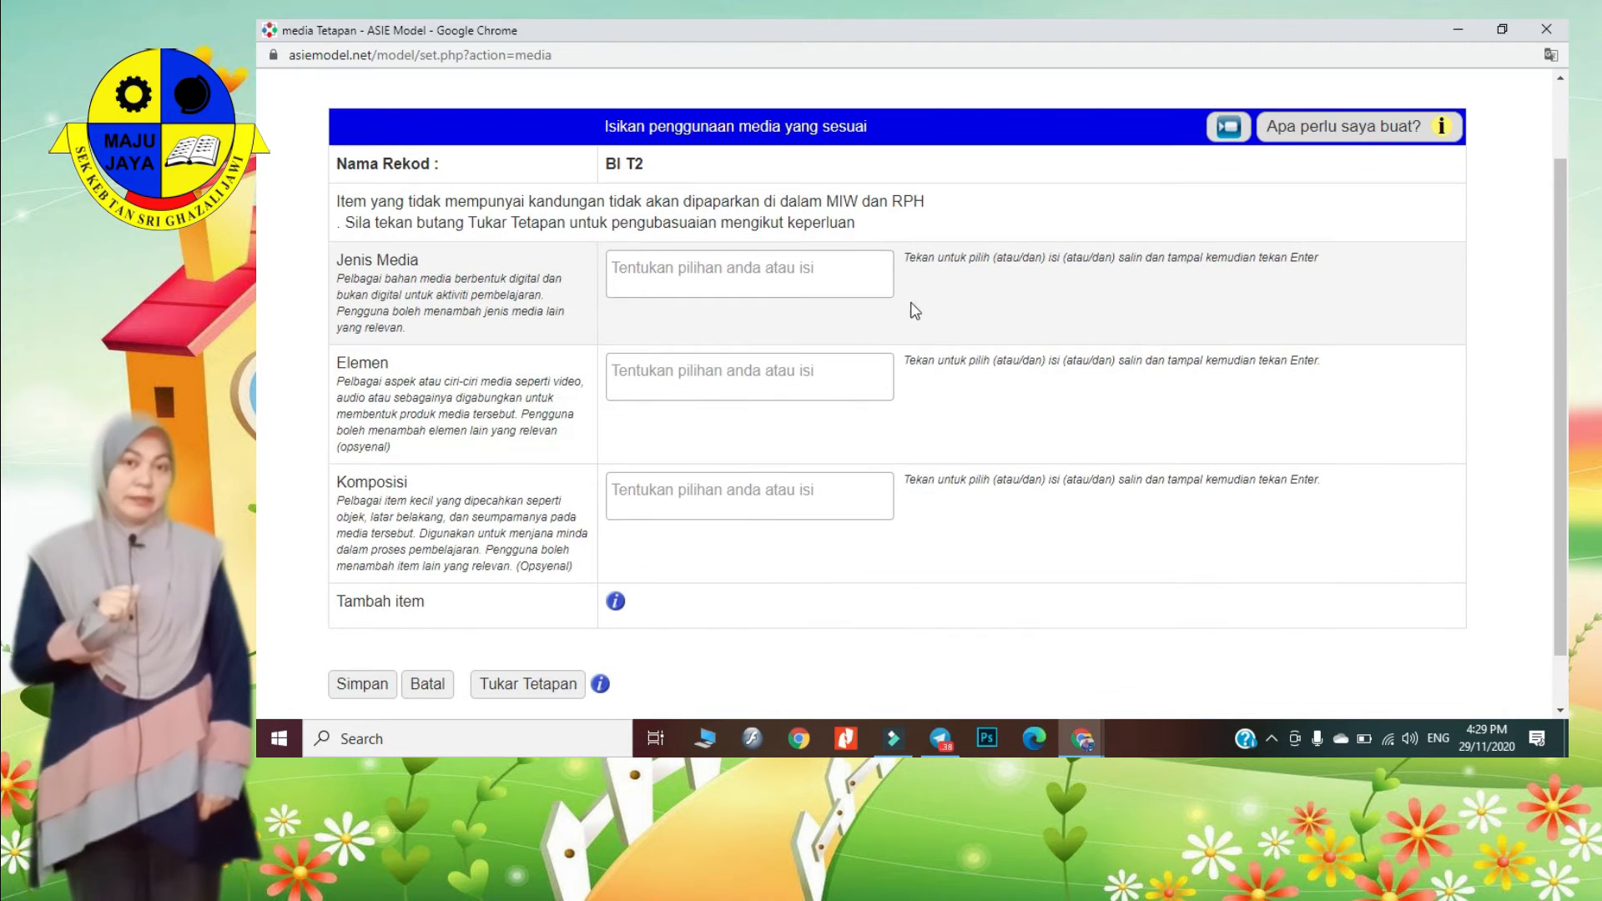
left_click(887, 266)
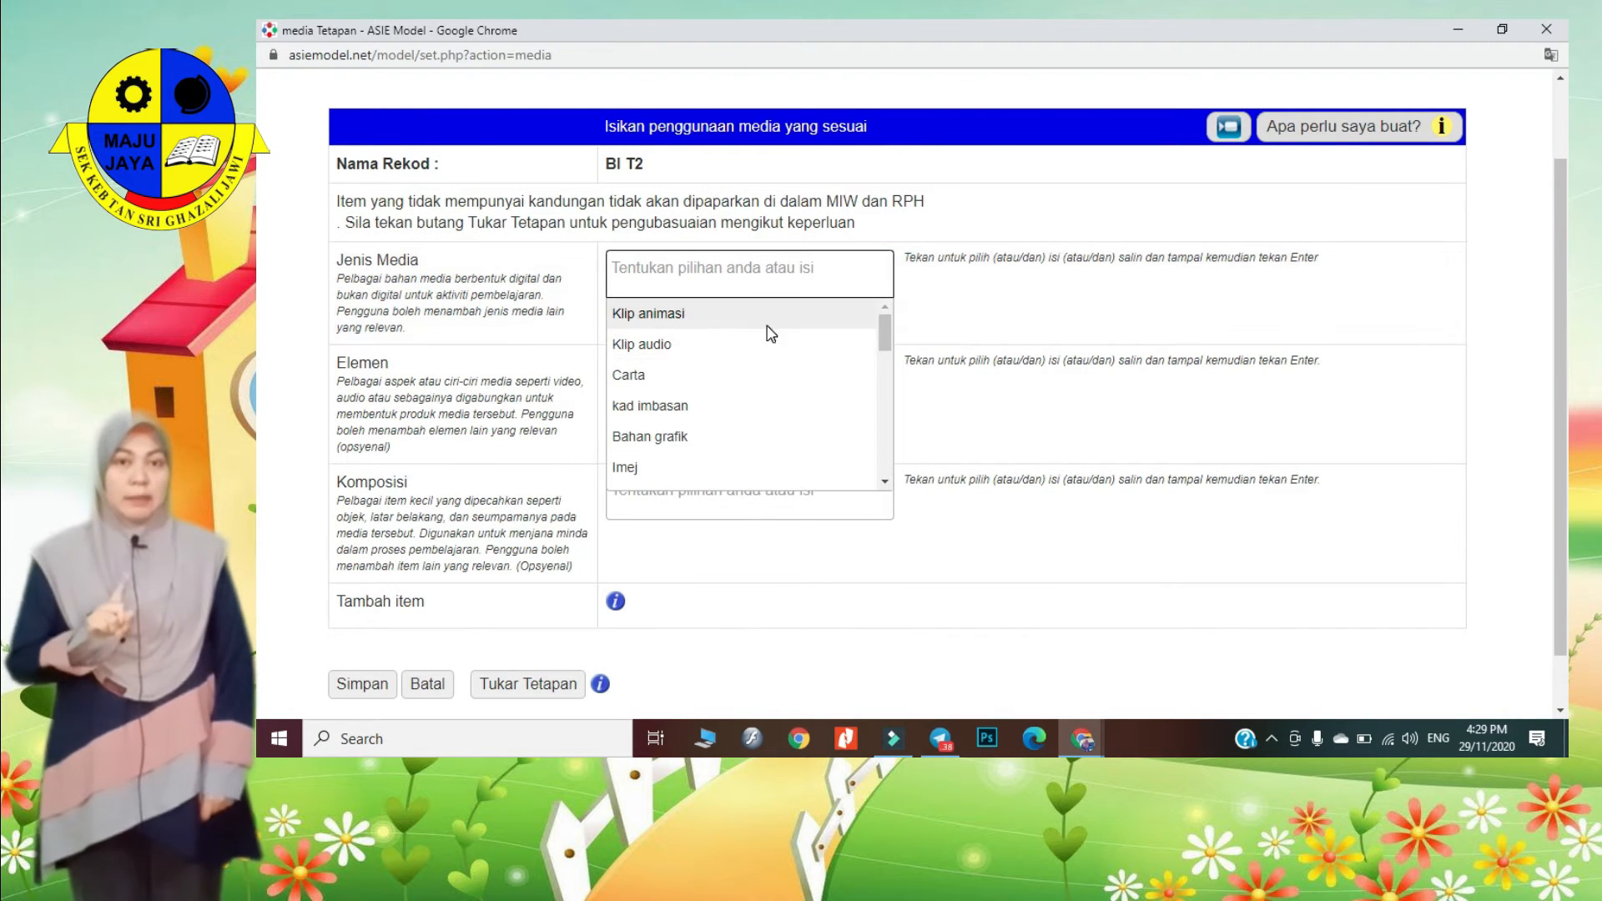
scroll(761, 417, "down", 1)
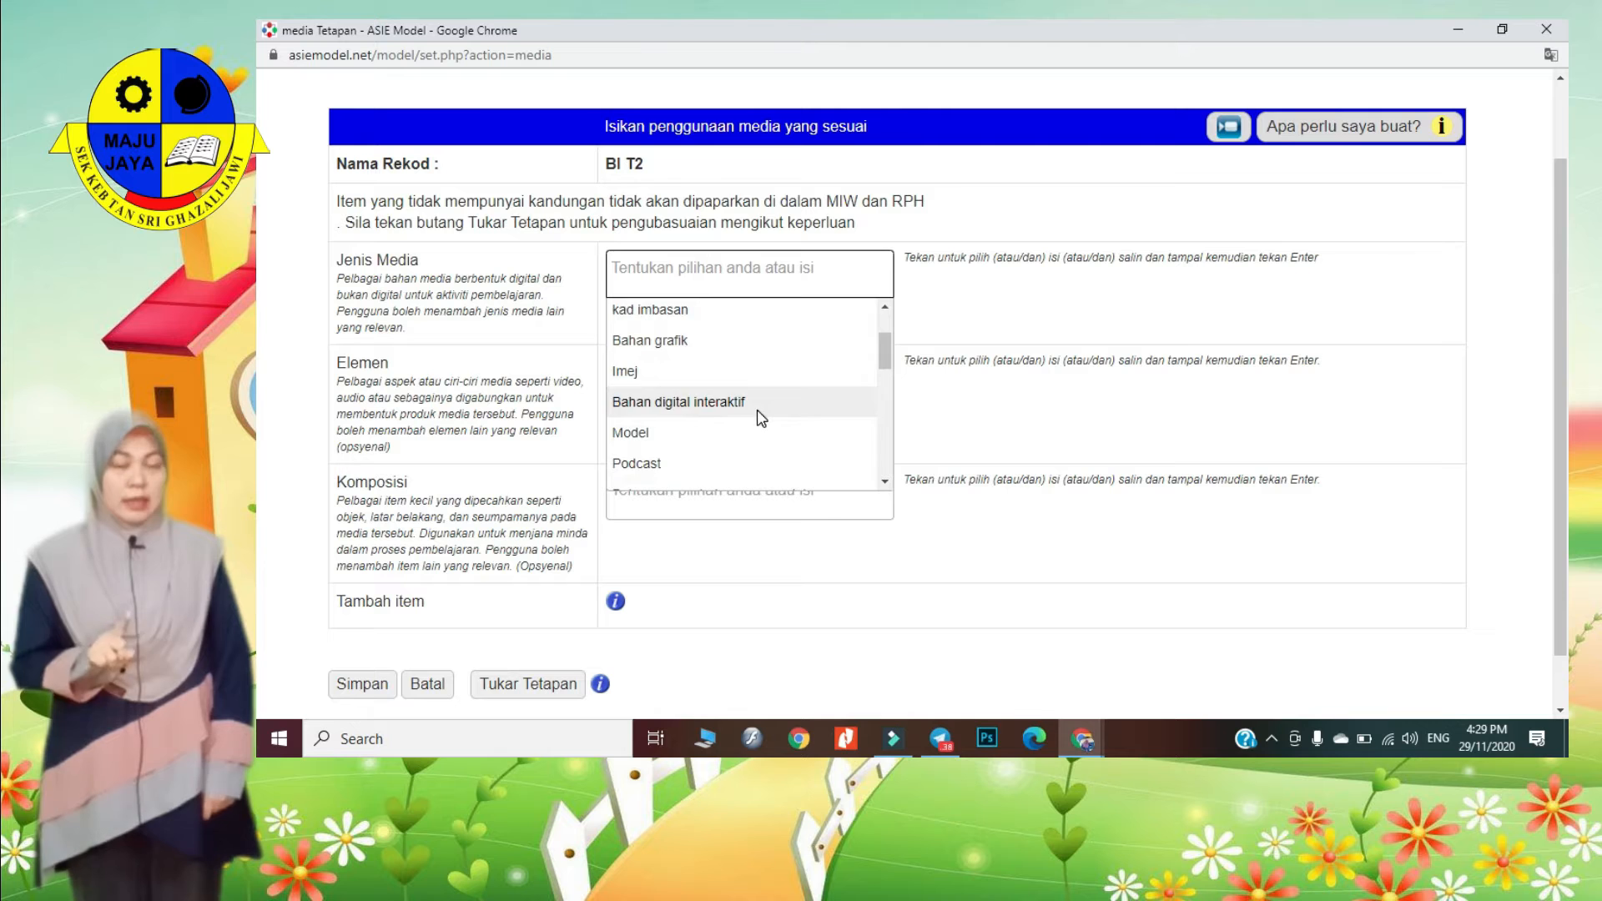
scroll(761, 418, "down", 1)
scroll(761, 417, "down", 1)
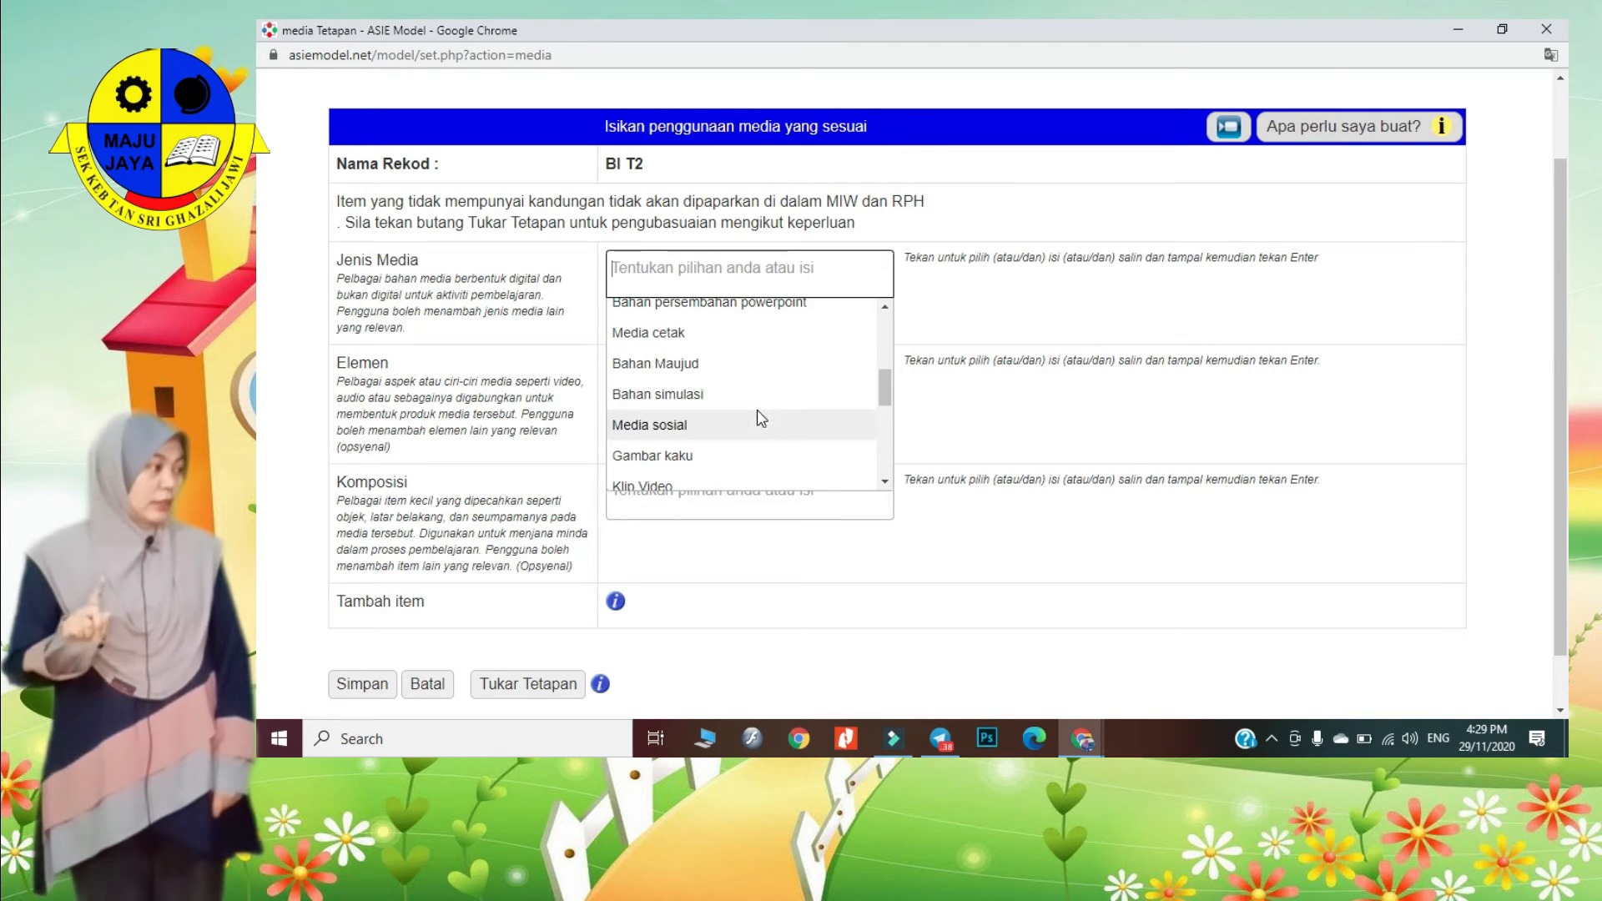
scroll(762, 417, "down", 1)
left_click(749, 392)
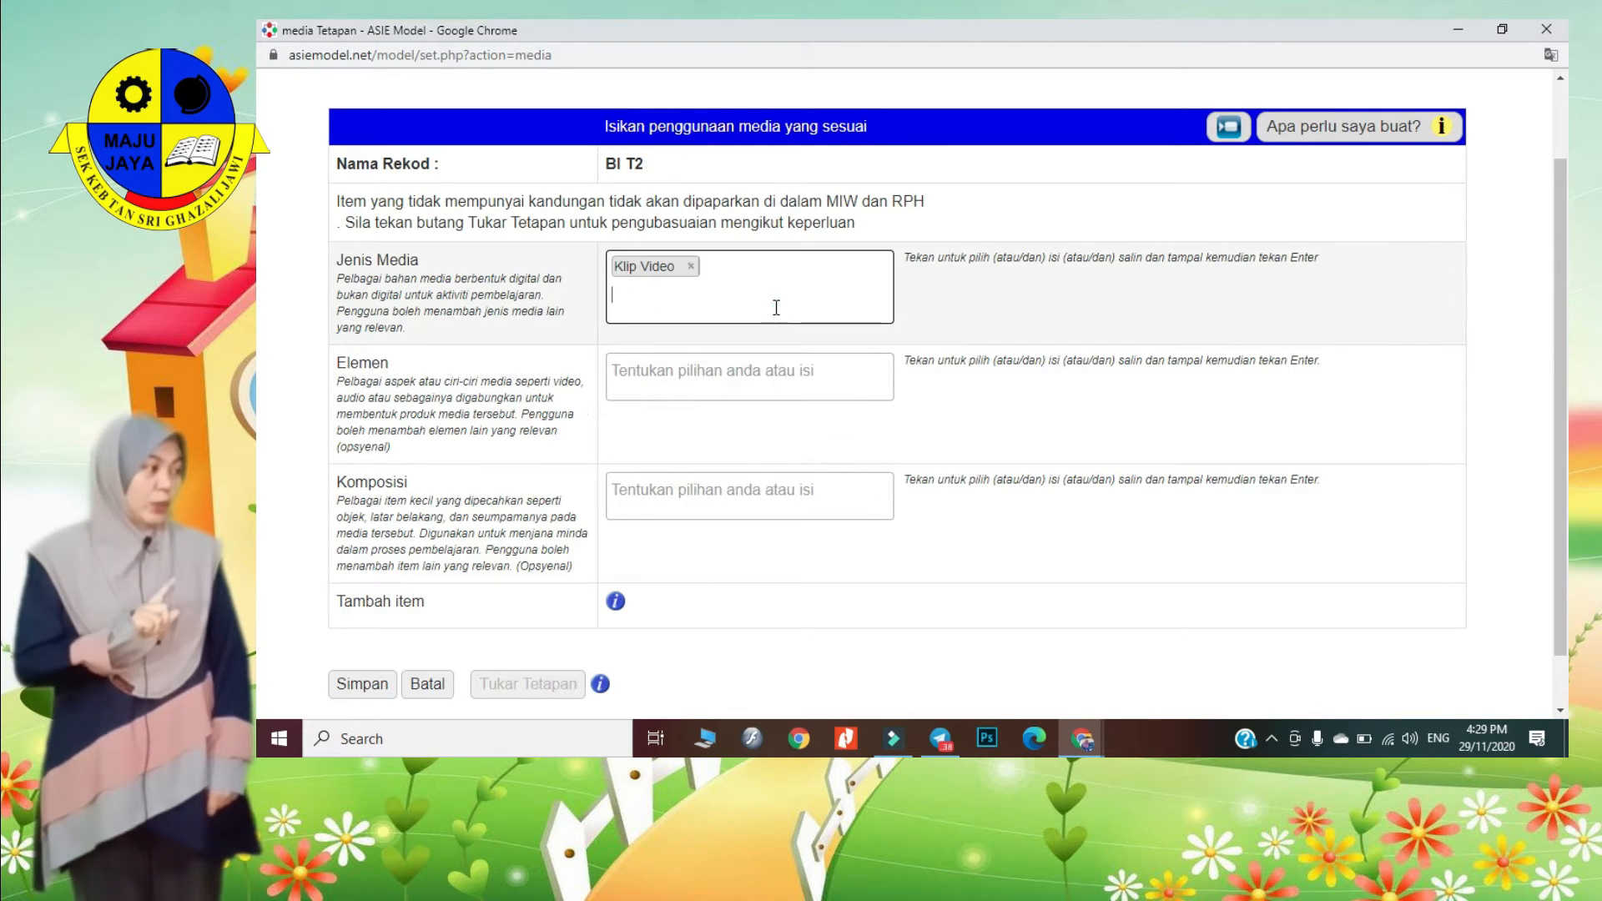
- Add Buku Teks as a second Jenis Media and check the remaining media options
left_click(776, 307)
scroll(762, 417, "down", 1)
left_click(759, 397)
left_click(764, 302)
scroll(793, 426, "down", 1)
scroll(793, 425, "down", 2)
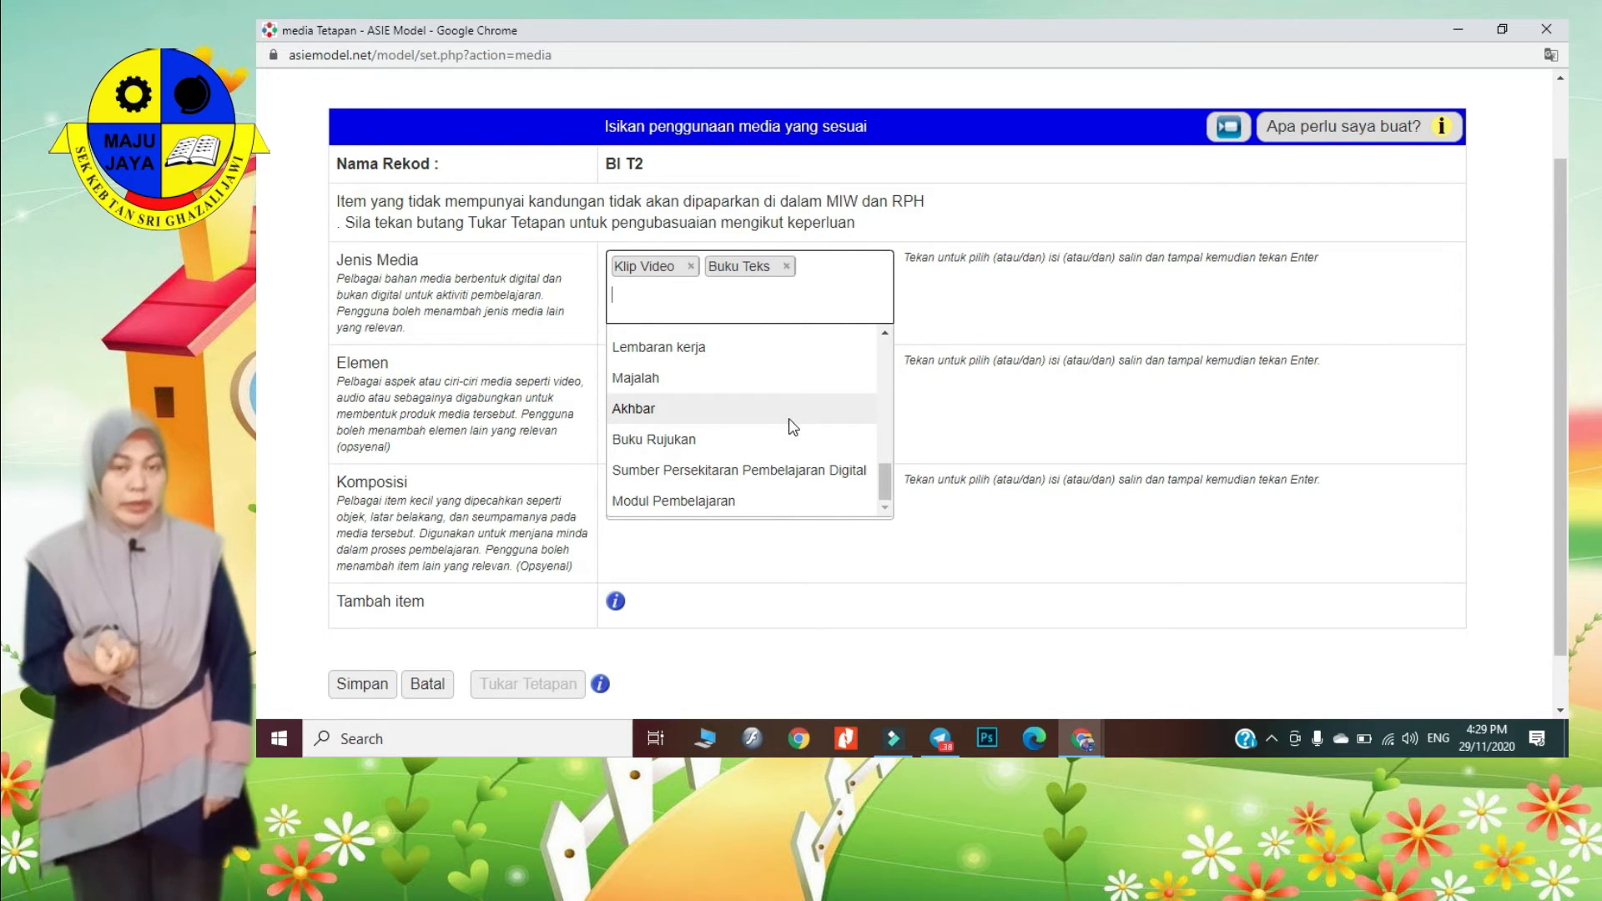
left_click(1177, 399)
- Set Elemen in the media profile to Teks and Video
left_click(776, 376)
left_click(697, 538)
left_click(737, 404)
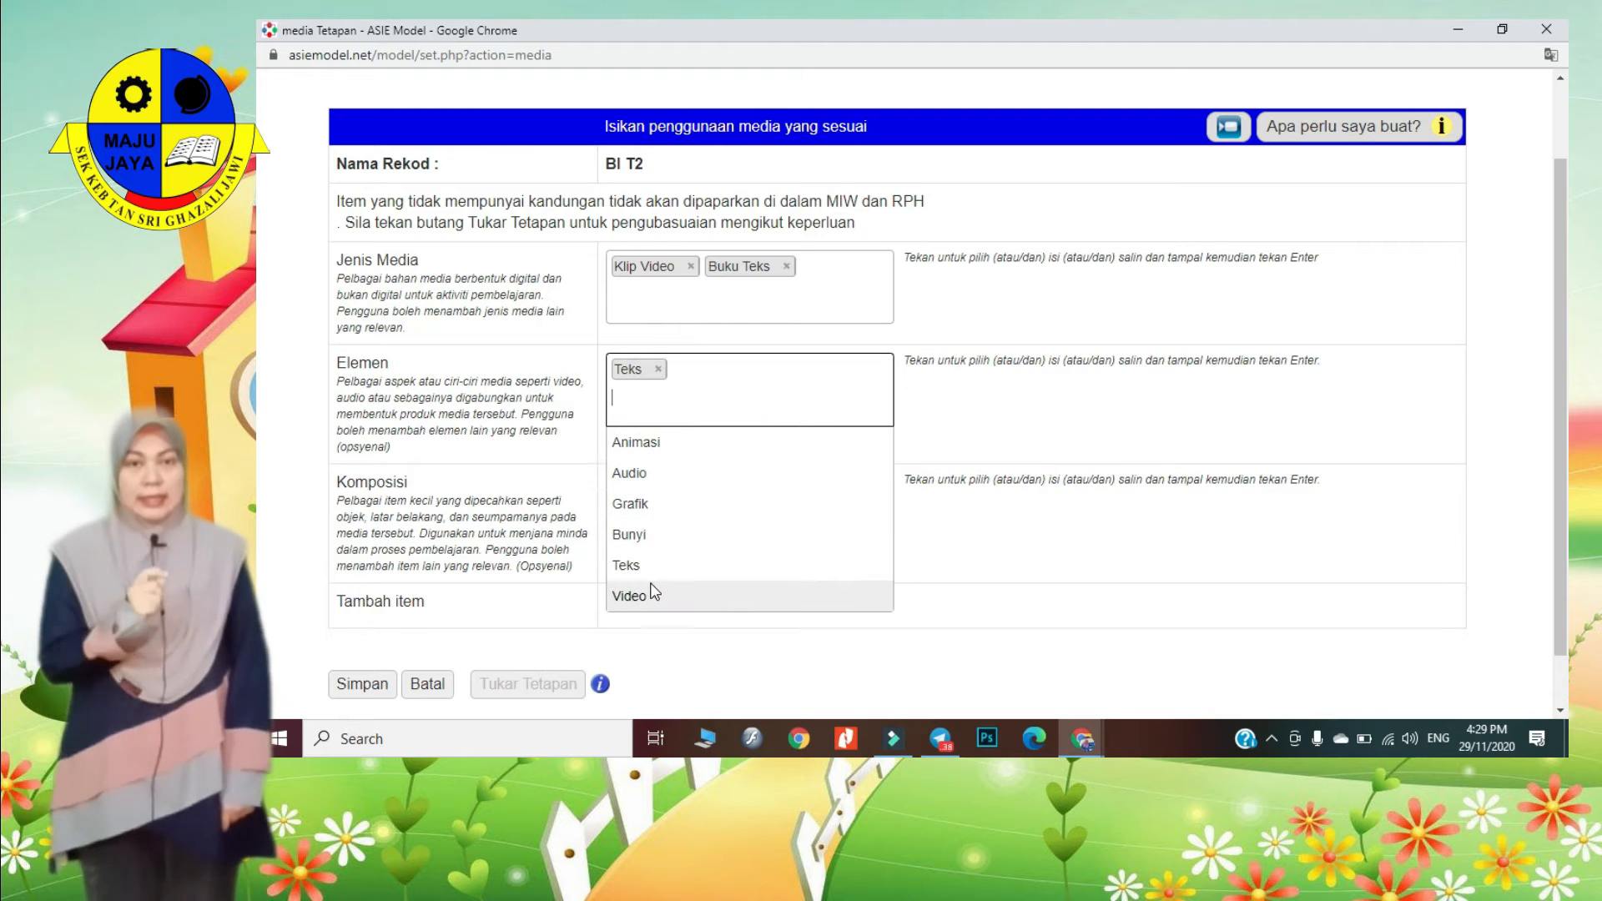
left_click(654, 594)
- Check the available Komposisi options, leave that field empty and save Profil Media Pembelajaran
left_click(730, 489)
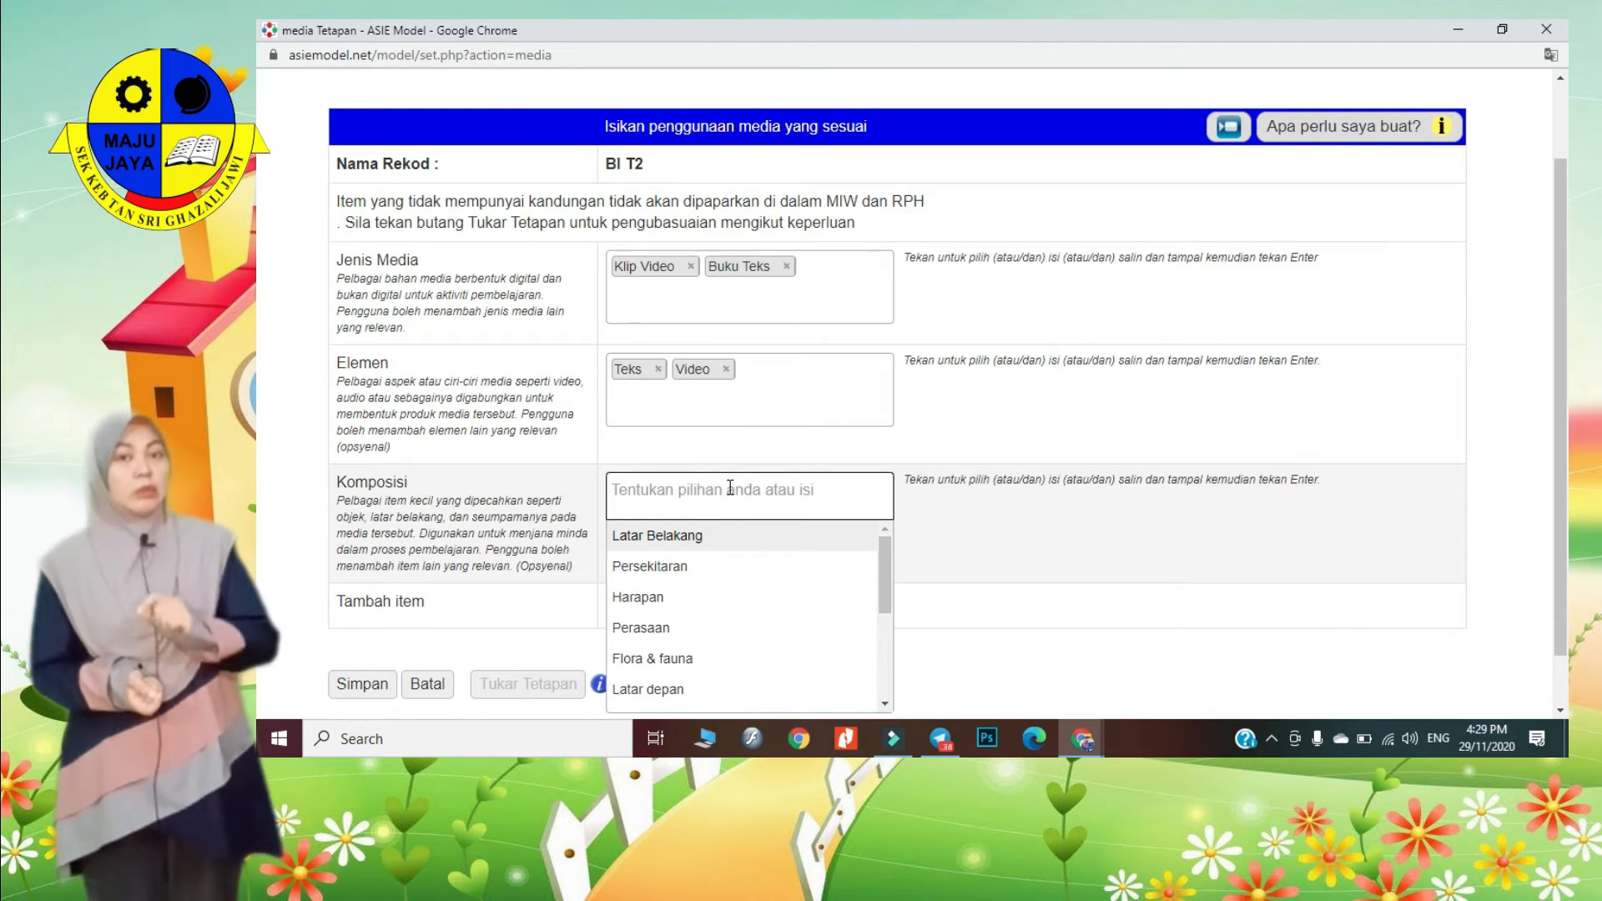
scroll(725, 626, "down", 3)
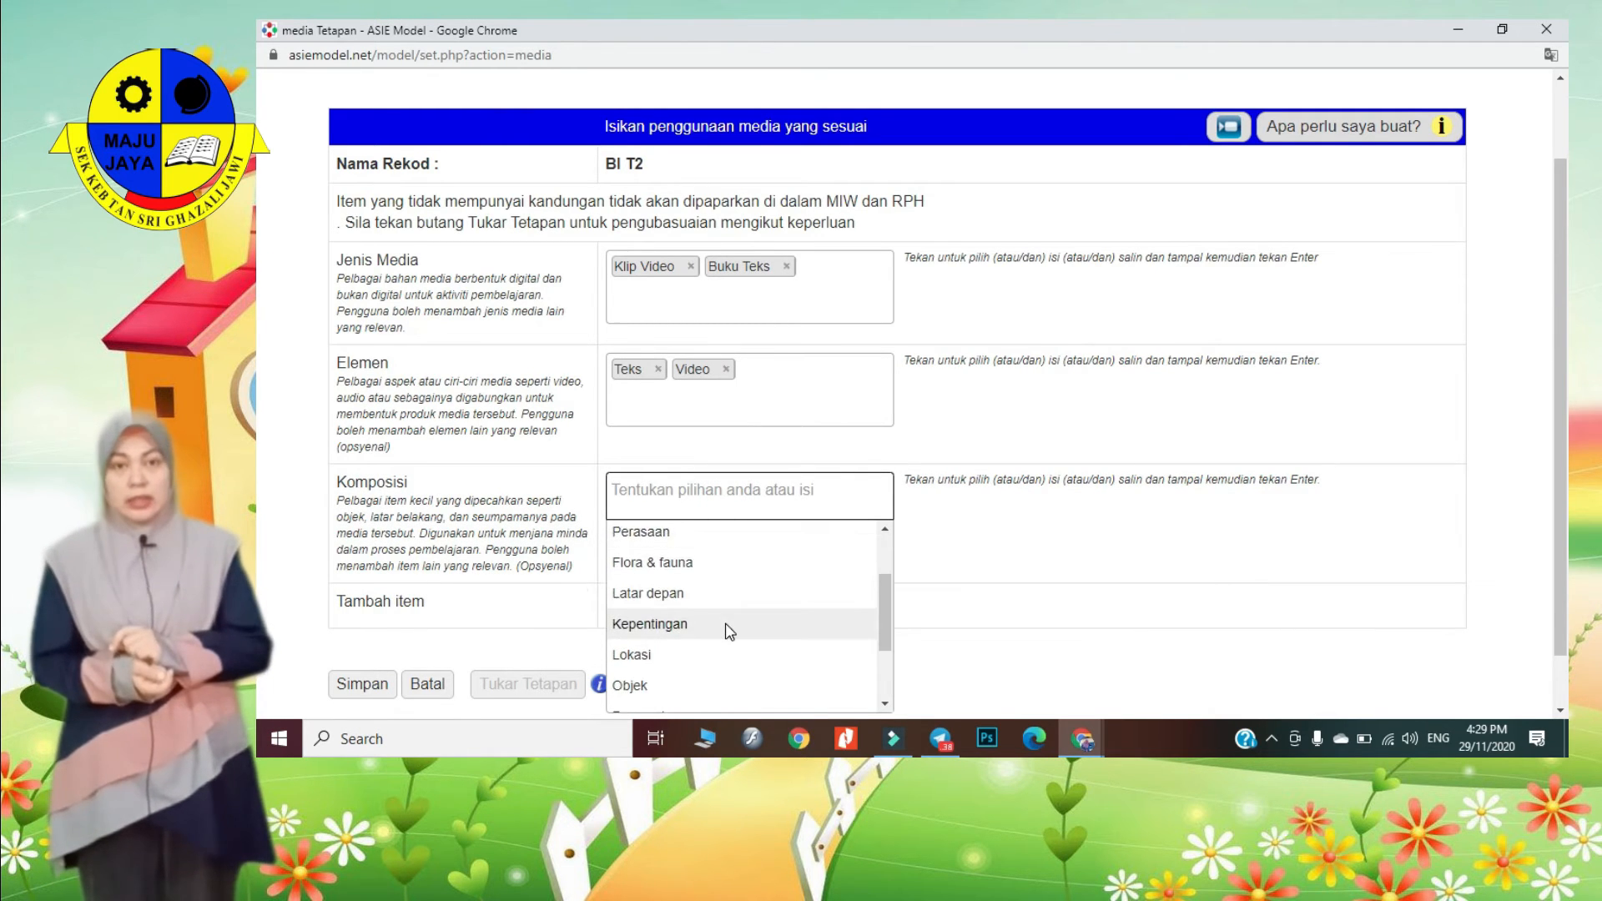
left_click(424, 561)
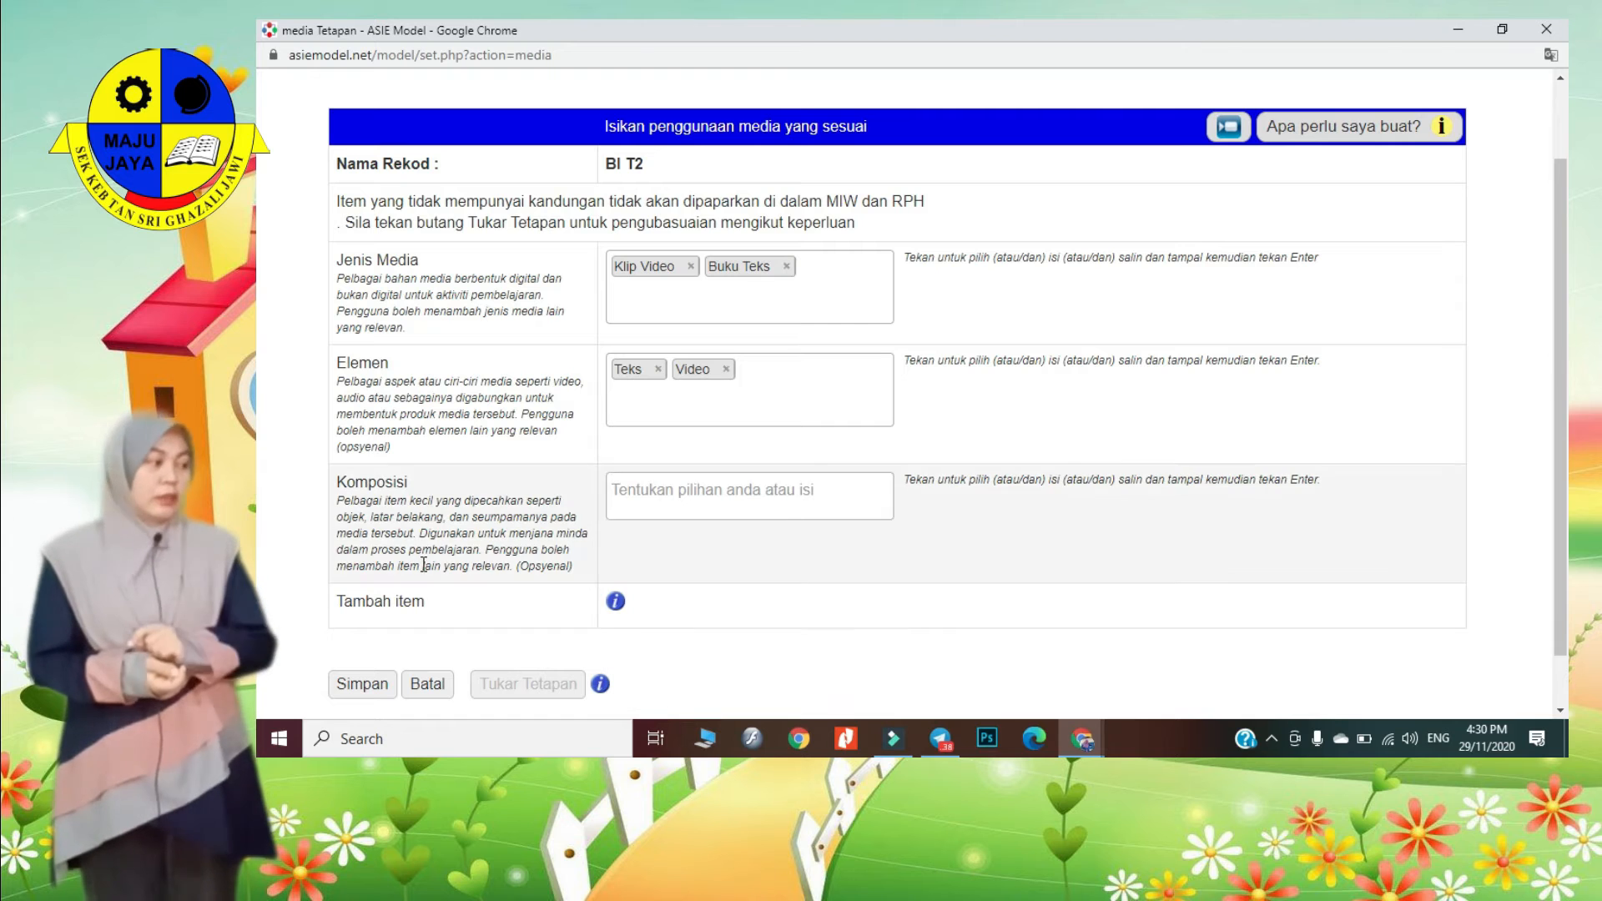
left_click(353, 688)
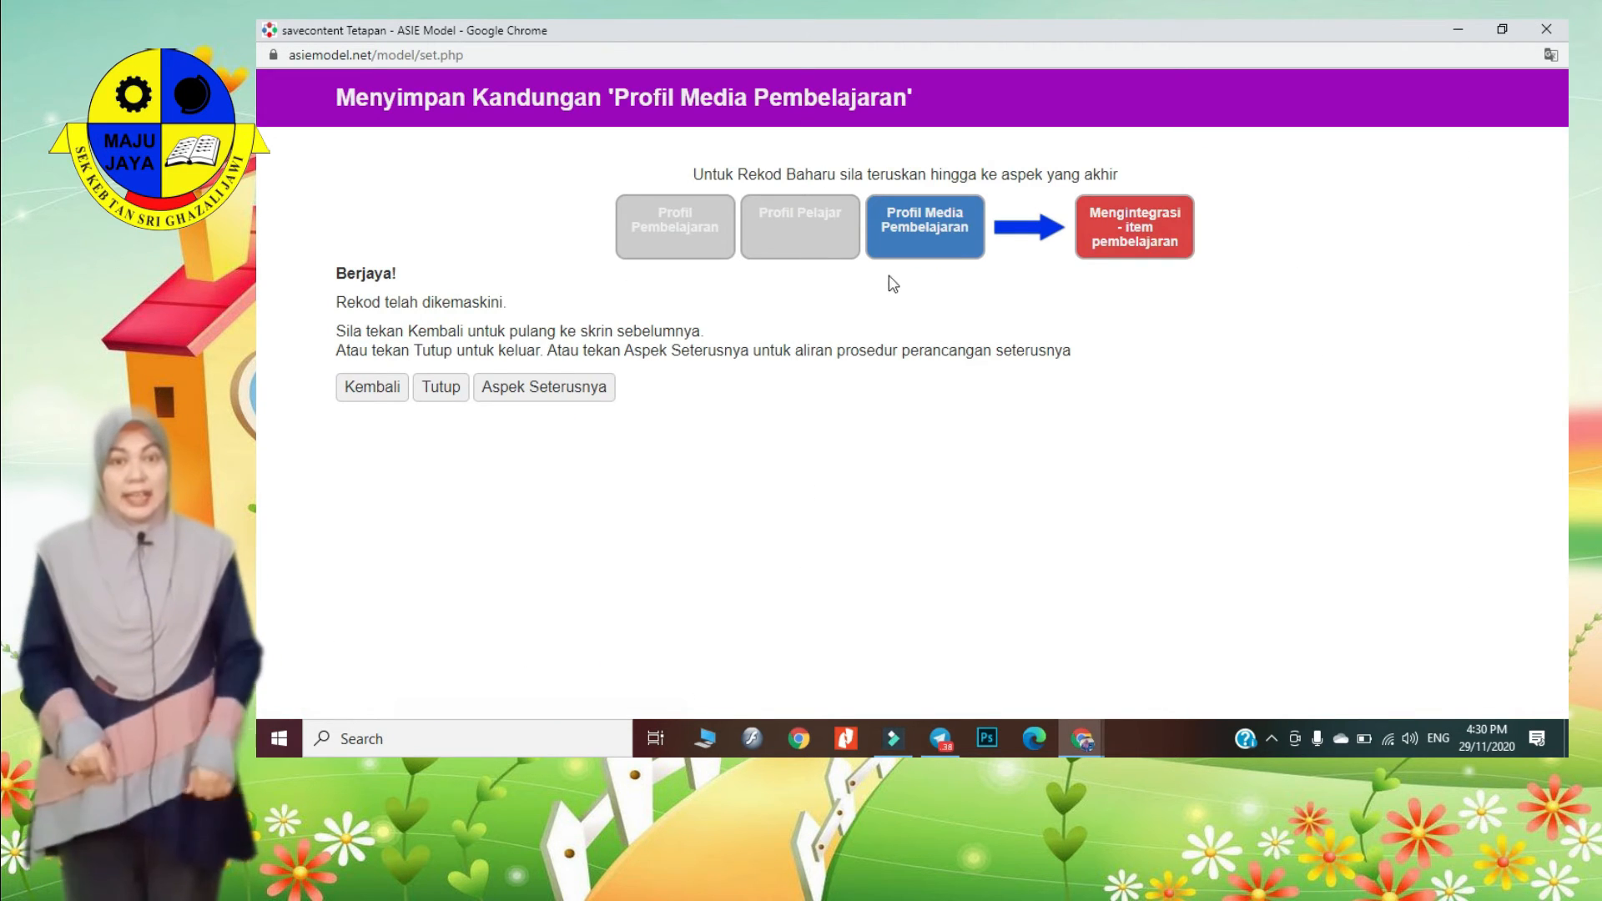
- Continue to Mengintegrasi - item pembelajaran and set the Klip Video note to Untuk pemahaman topik pembelajaran
left_click(520, 389)
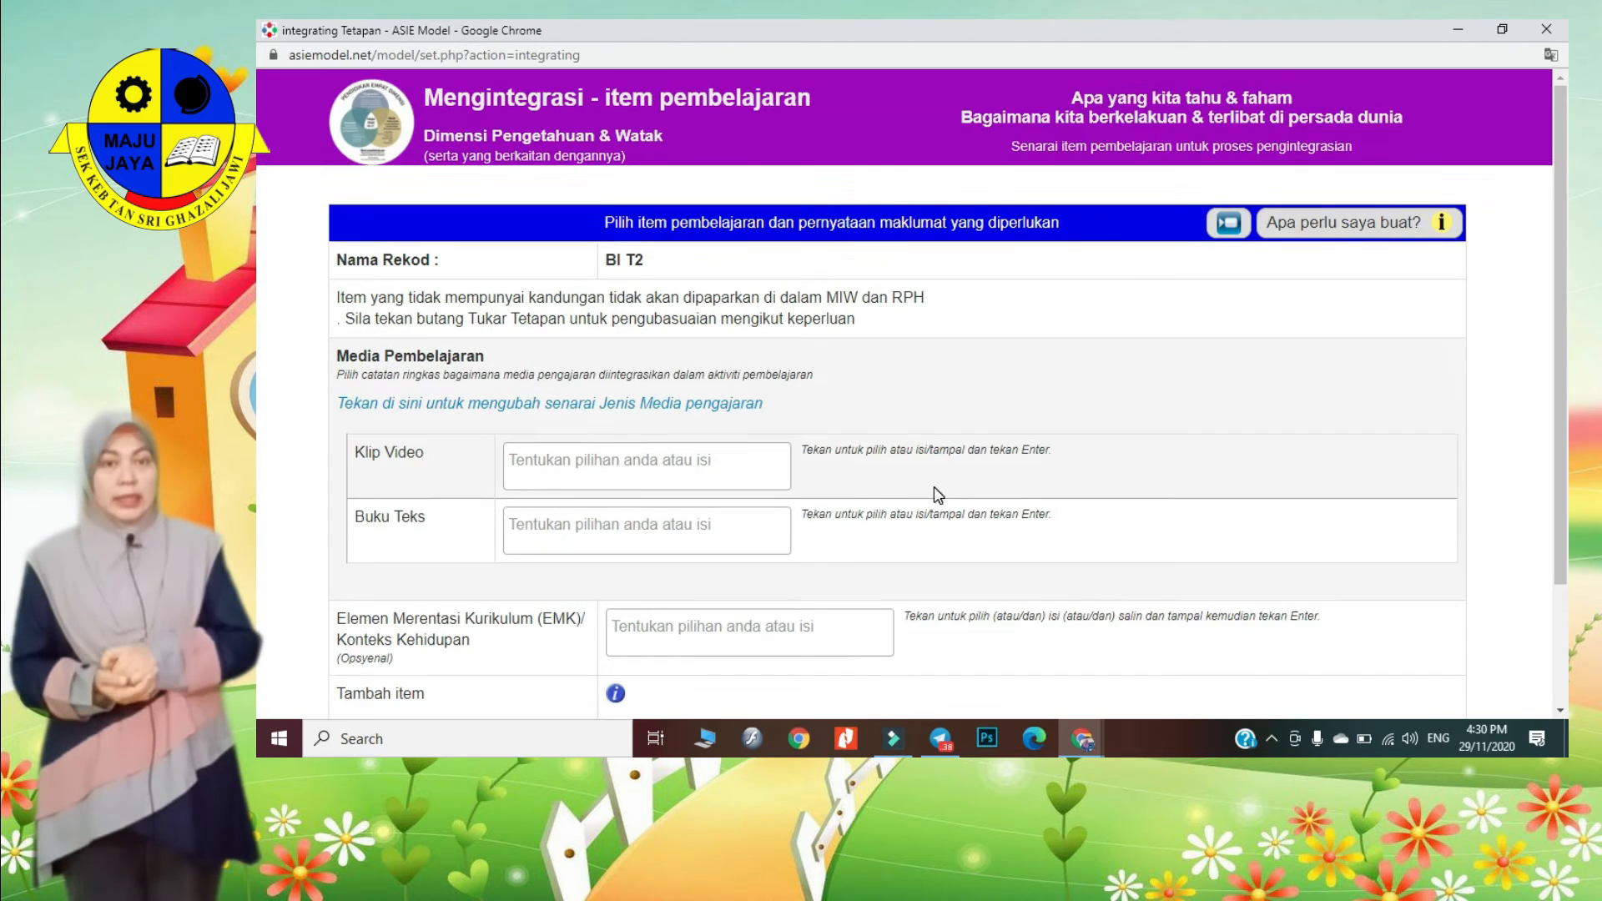
scroll(933, 488, "down", 3)
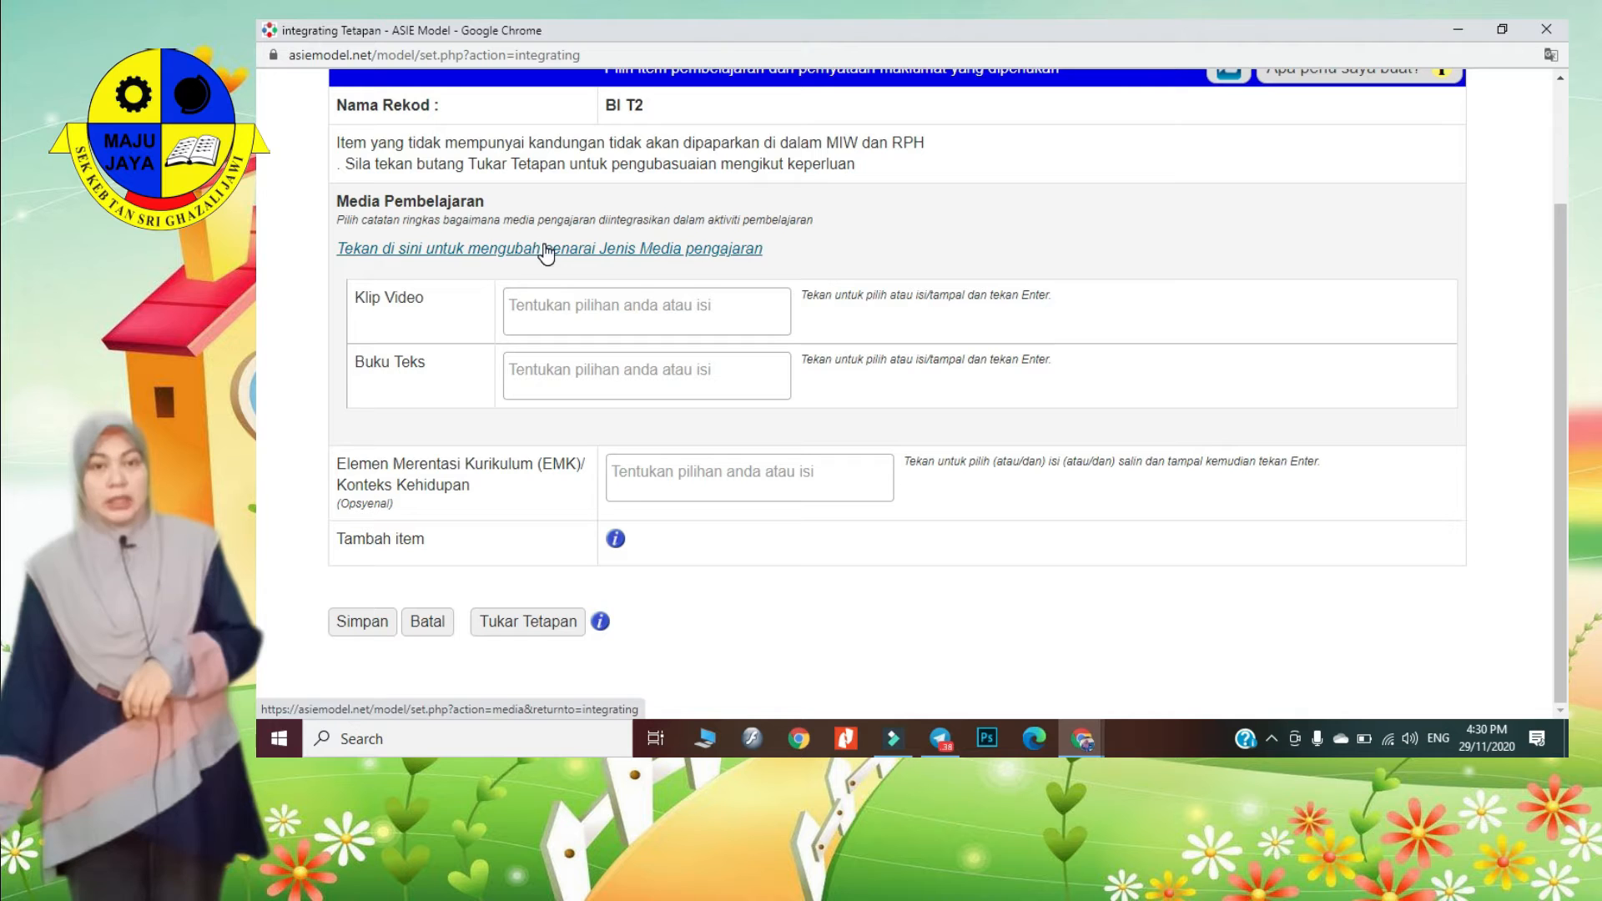
left_click(636, 314)
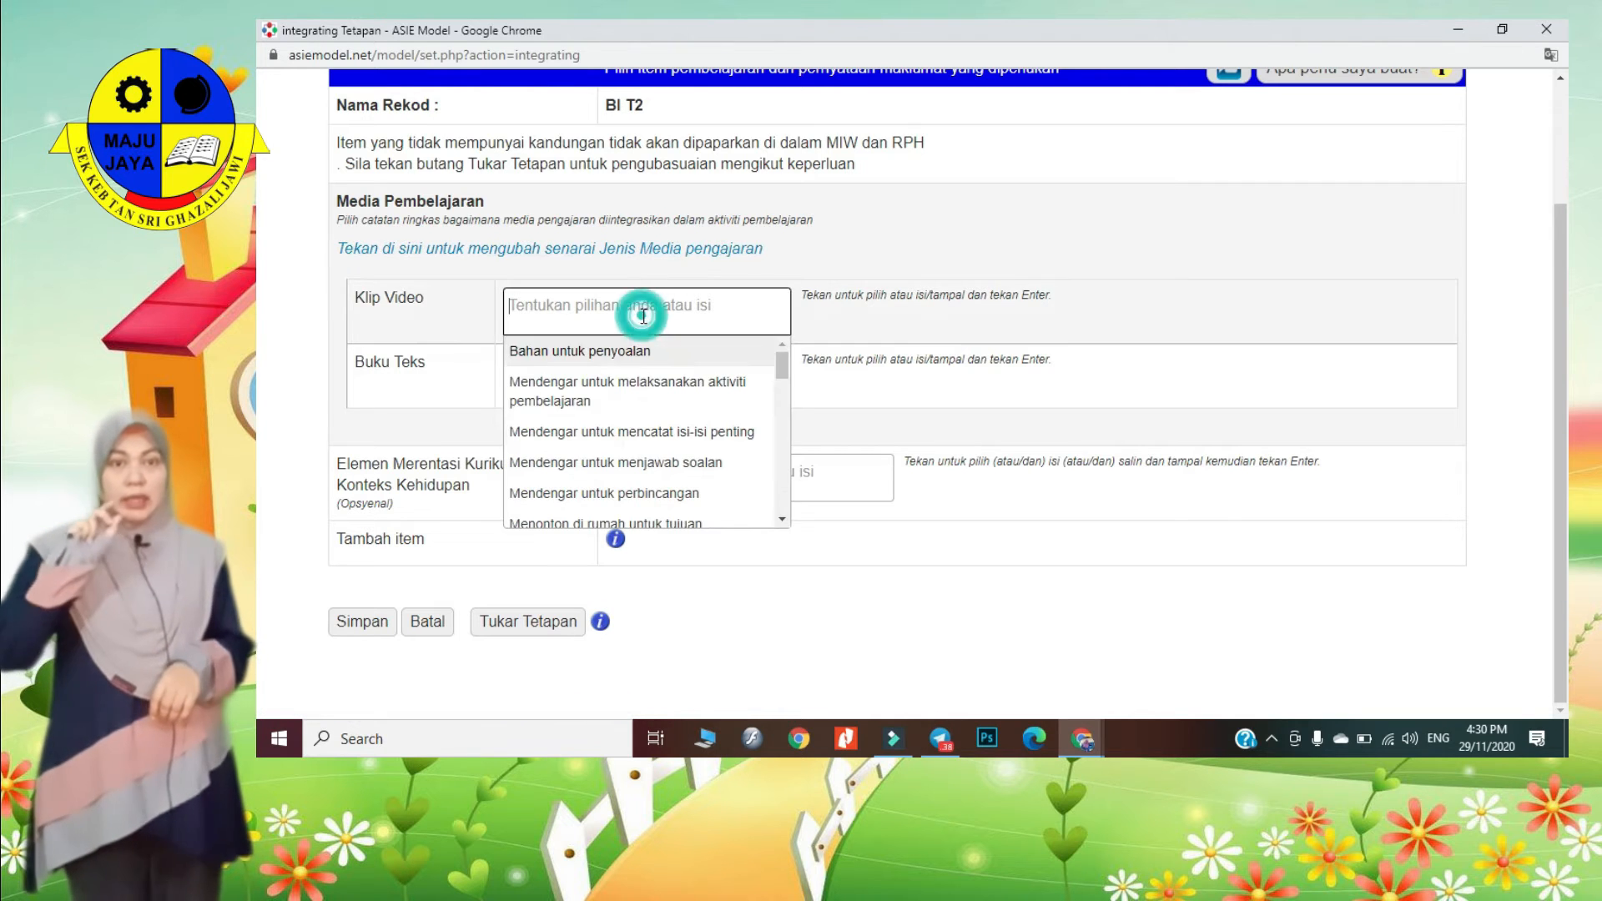
scroll(656, 395, "down", 2)
scroll(651, 396, "up", 2)
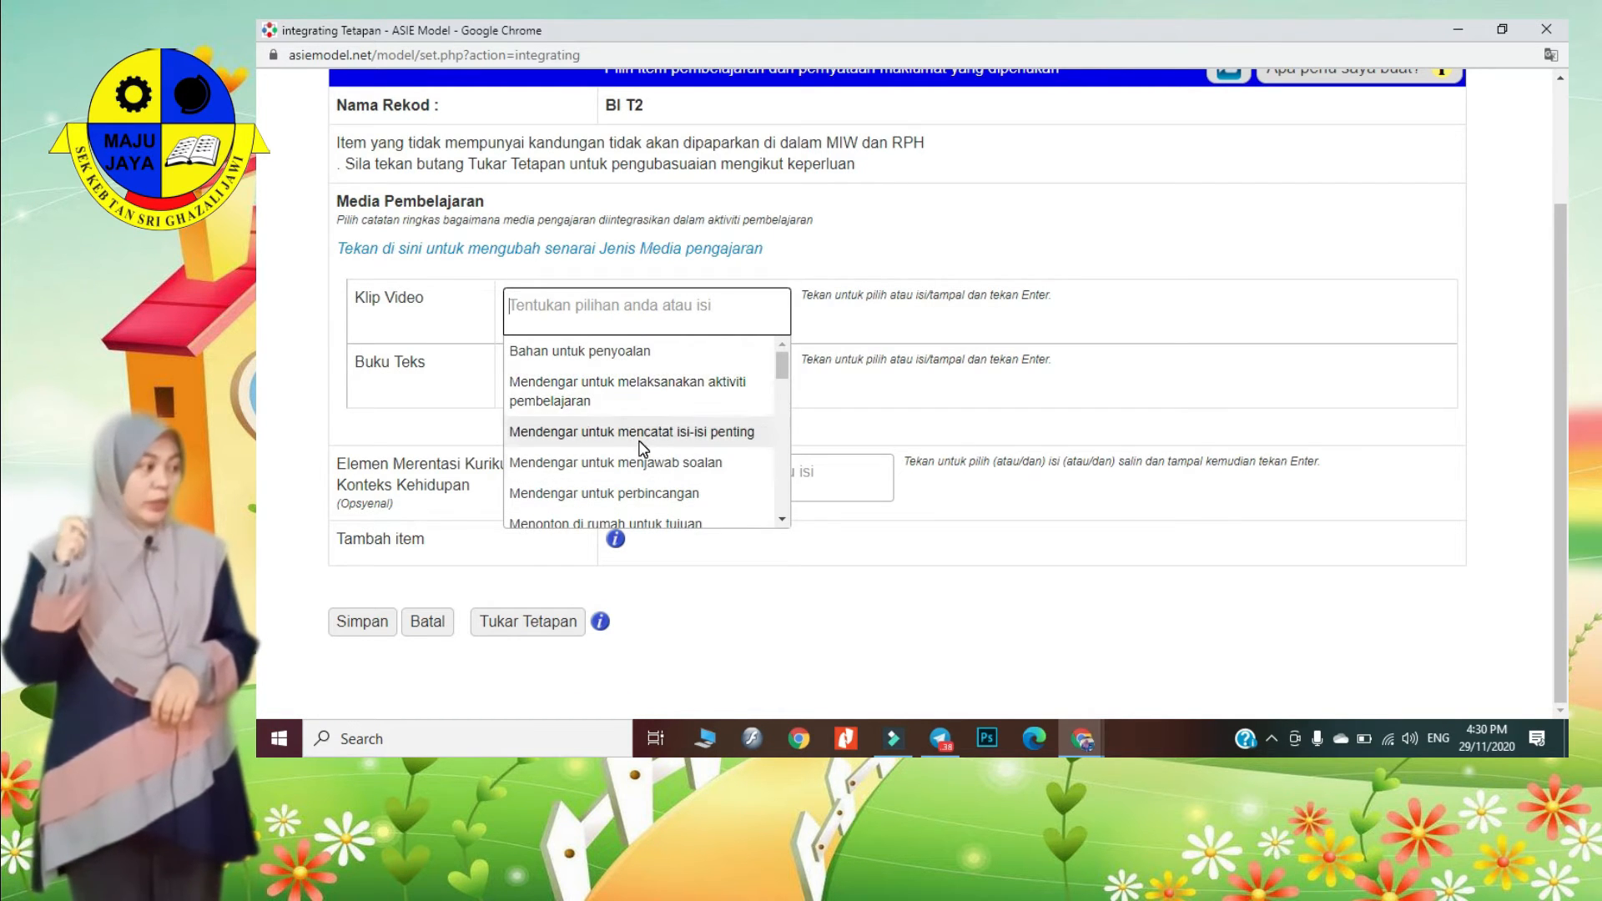
scroll(651, 451, "down", 3)
scroll(698, 459, "down", 3)
scroll(691, 492, "down", 6)
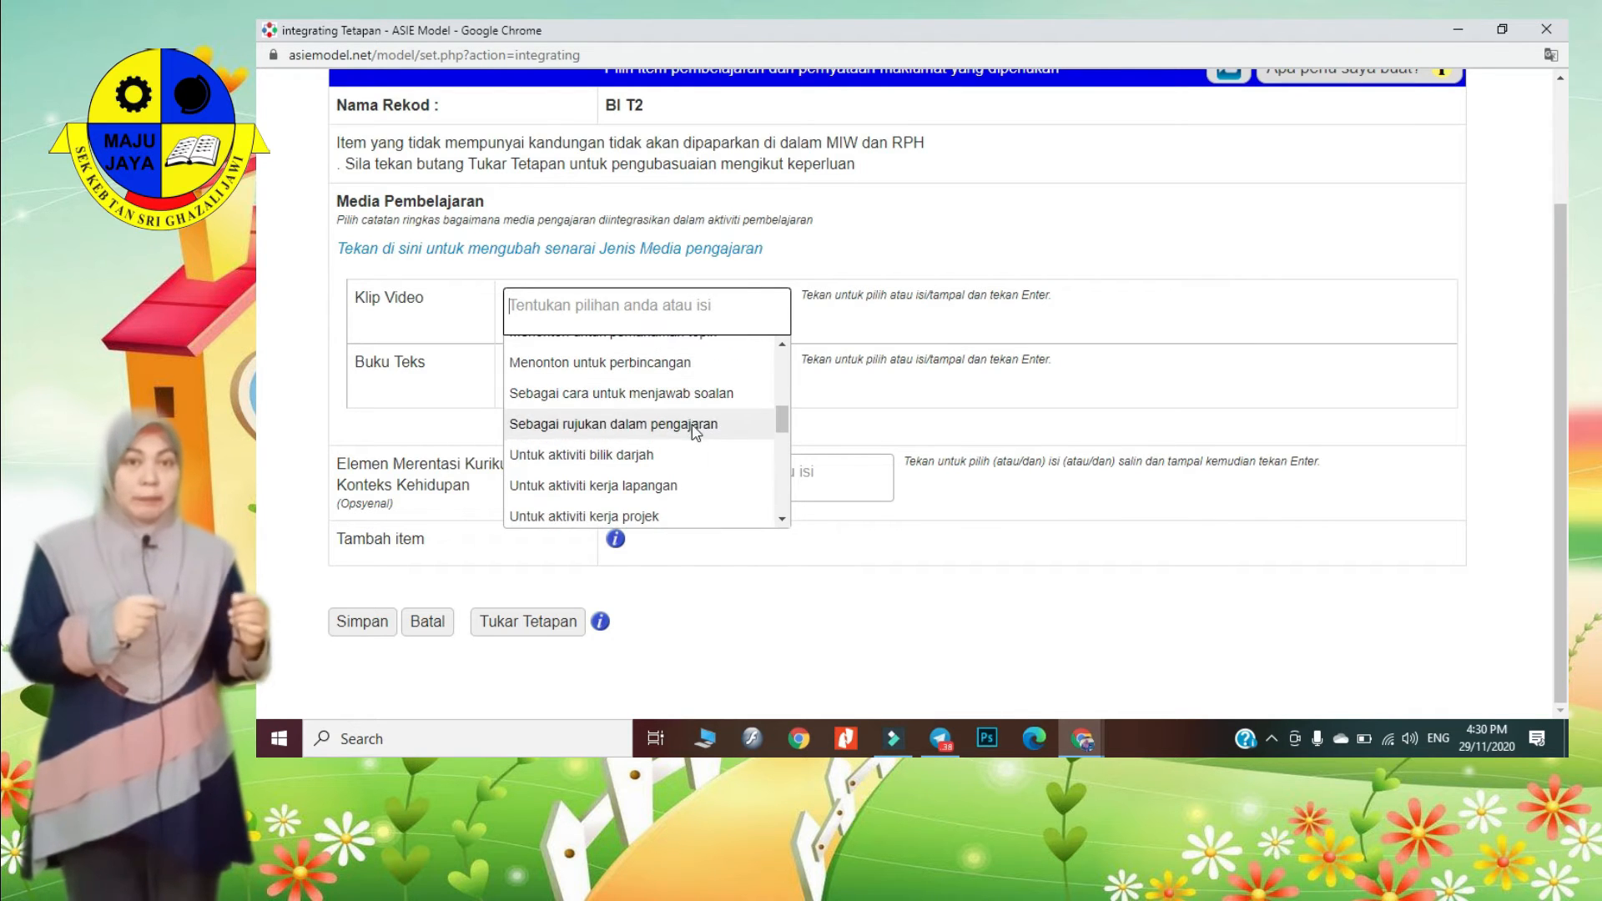
scroll(693, 442, "down", 5)
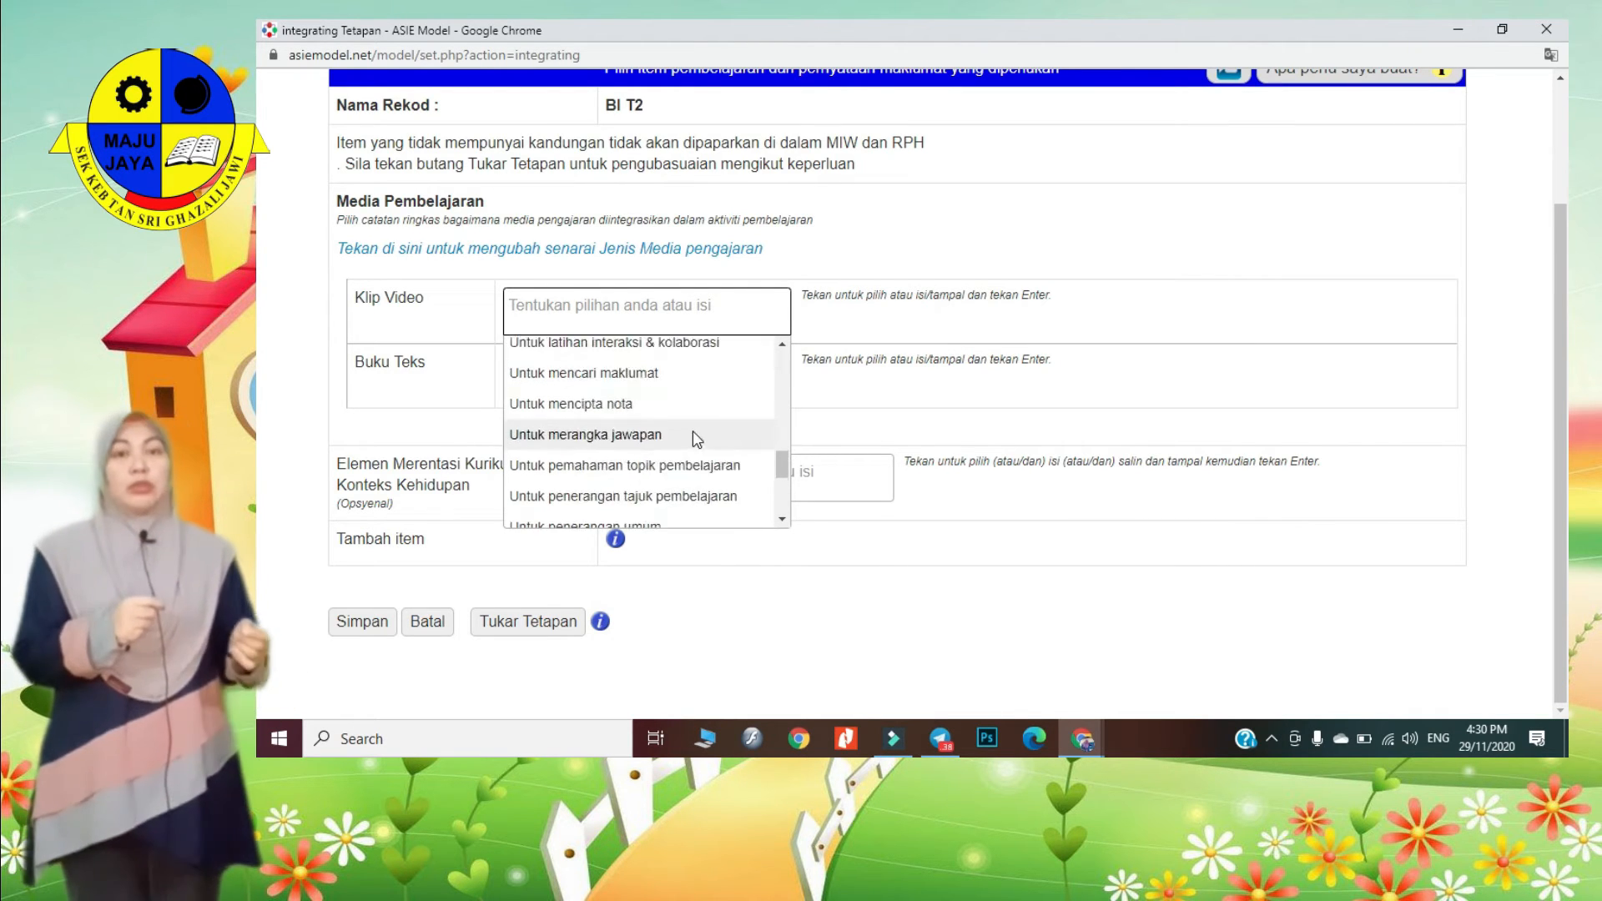
left_click(715, 400)
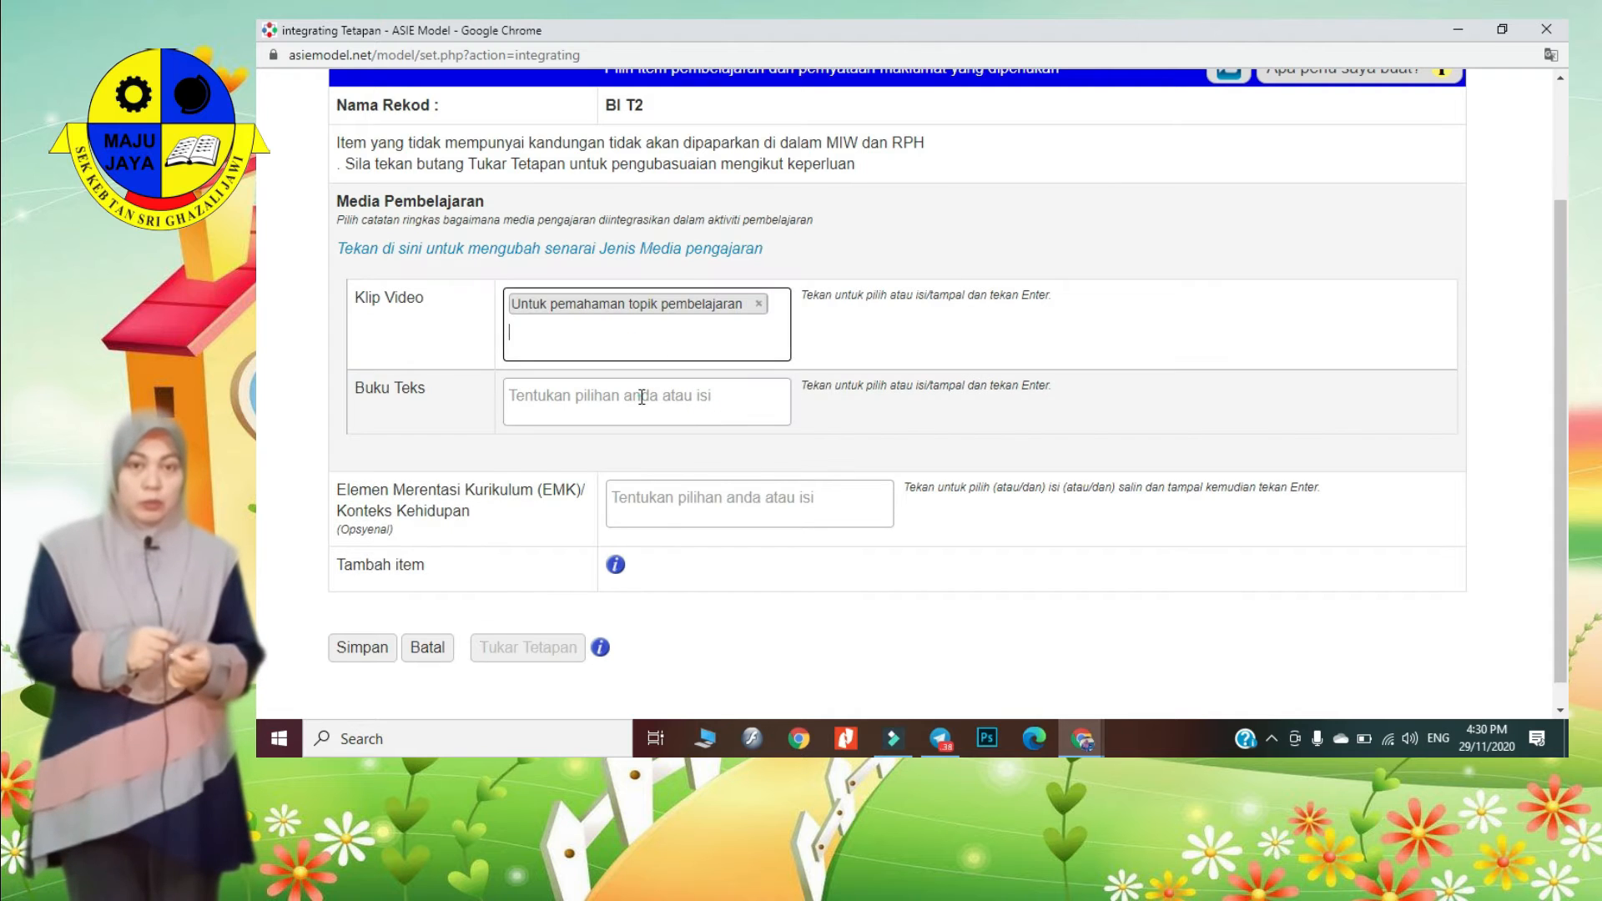
- Set the Buku Teks note under Media Pembelajaran to Untuk penerangan tajuk pembelajaran
left_click(672, 405)
scroll(709, 509, "down", 10)
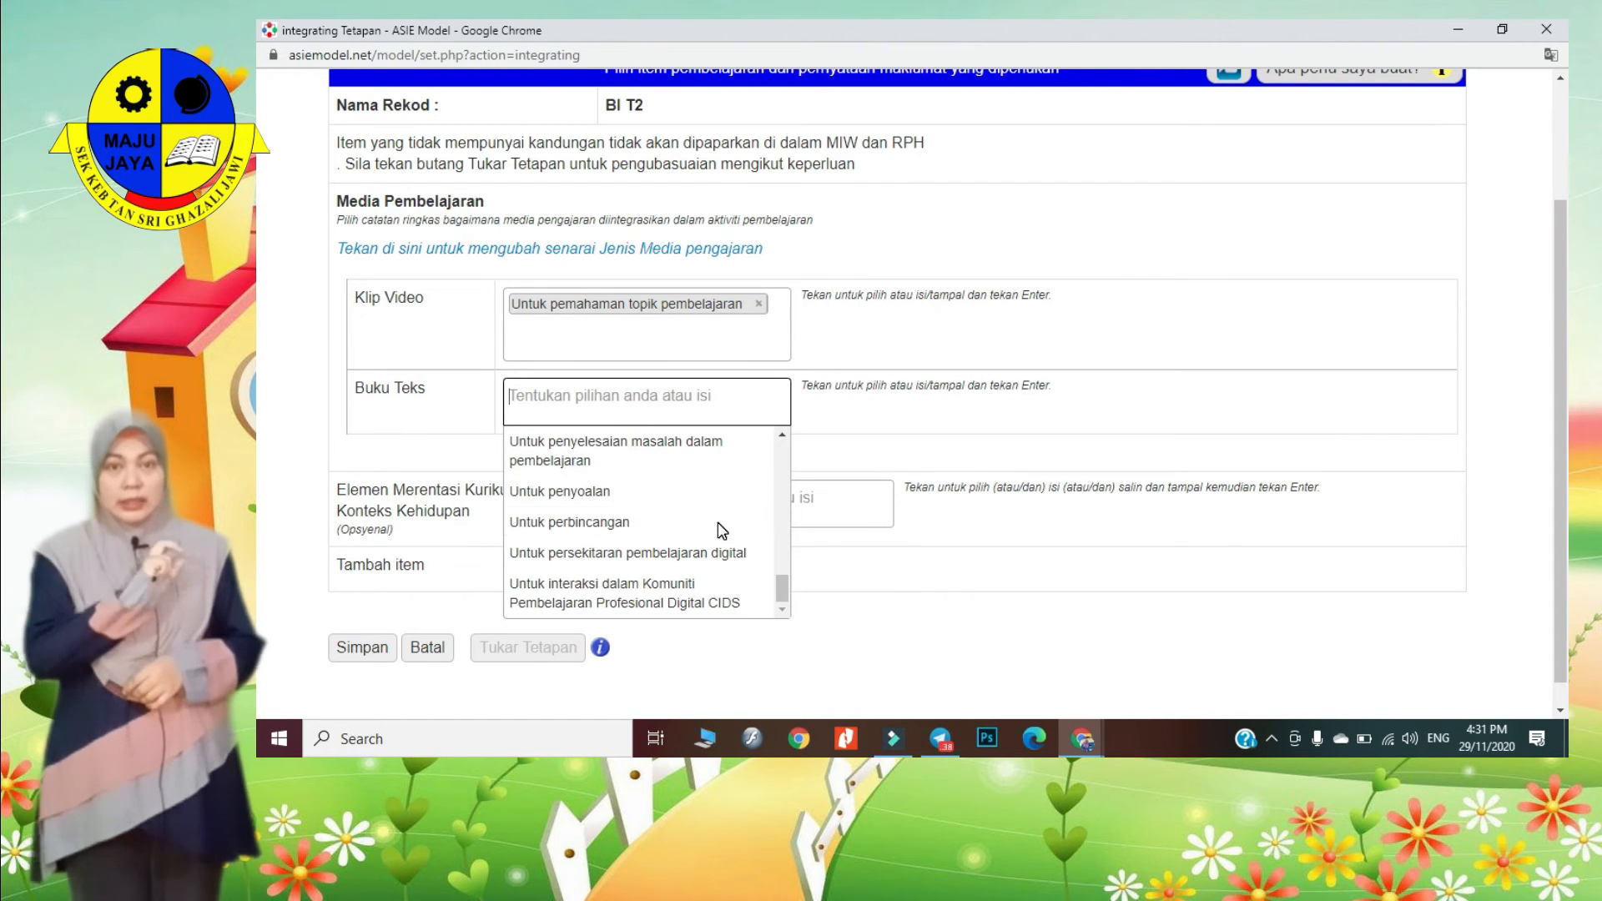
scroll(719, 506, "up", 3)
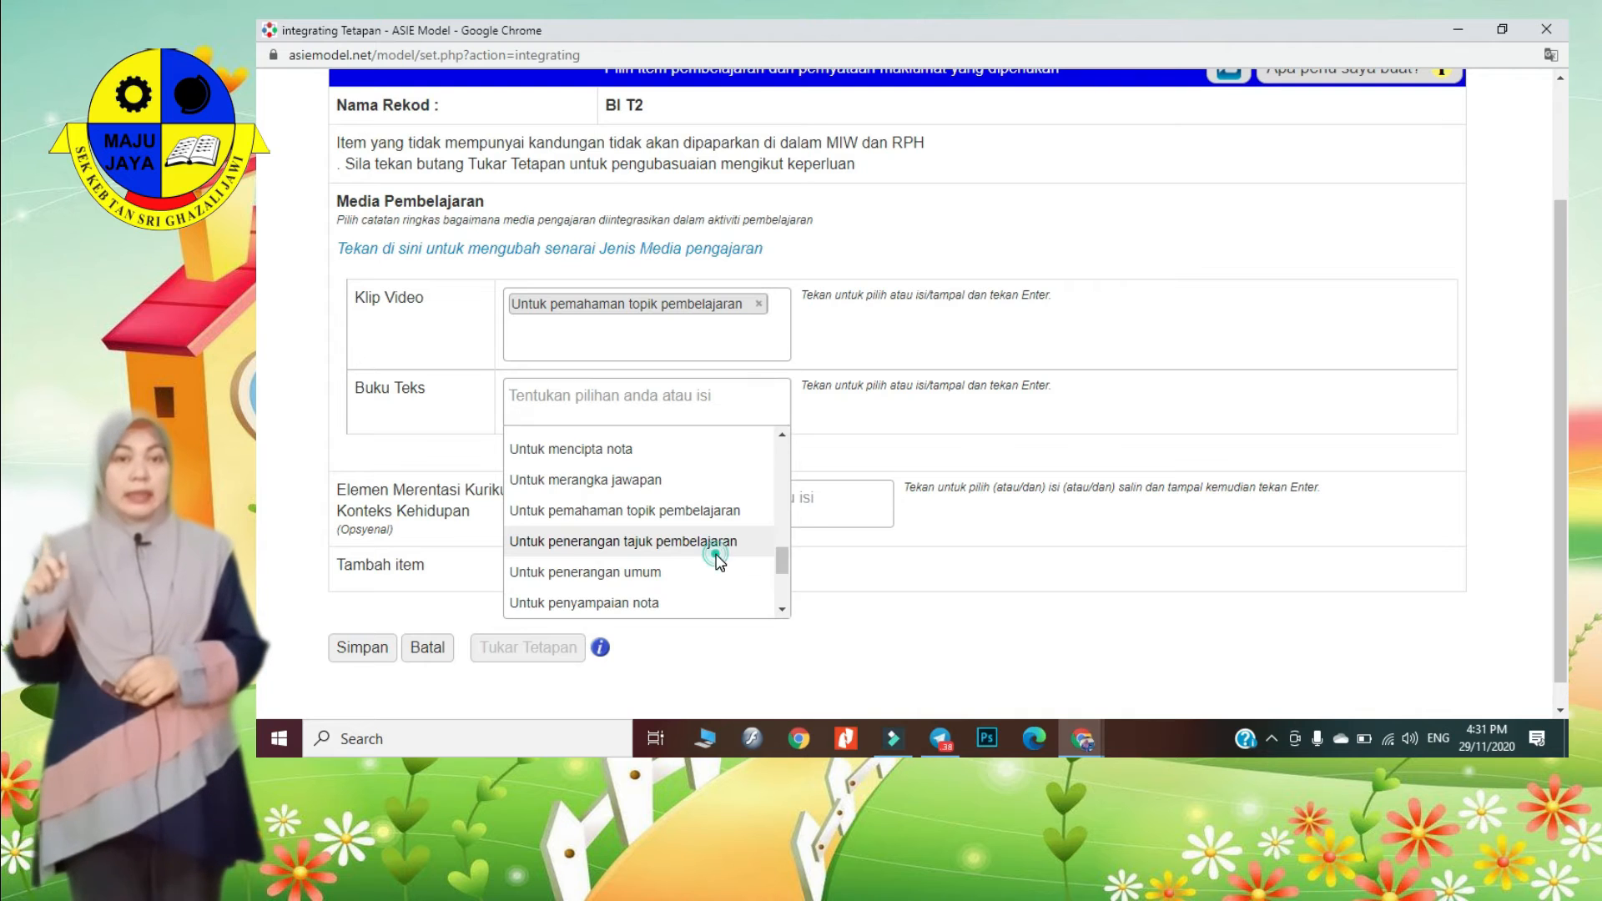
left_click(718, 544)
- Set Elemen Merentasi Kurikulum (EMK)/Konteks Kehidupan to Nilai Murni and save the Mengintegrasi - item pembelajaran aspect
scroll(722, 500, "down", 1)
left_click(719, 469)
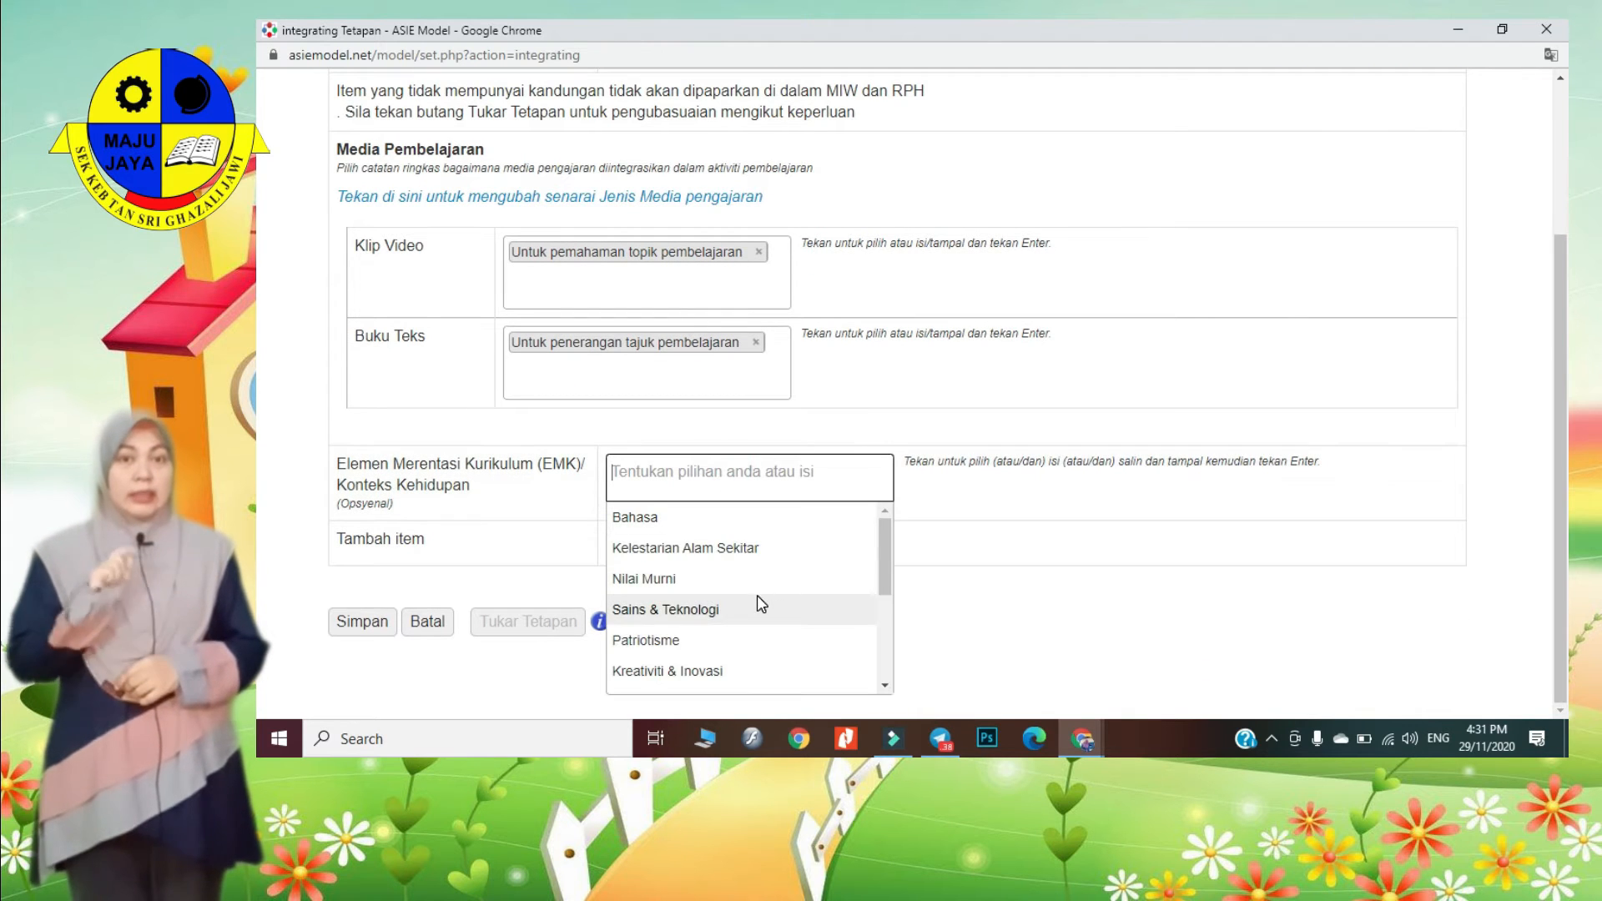
scroll(757, 594, "down", 3)
scroll(759, 596, "up", 1)
scroll(762, 599, "up", 1)
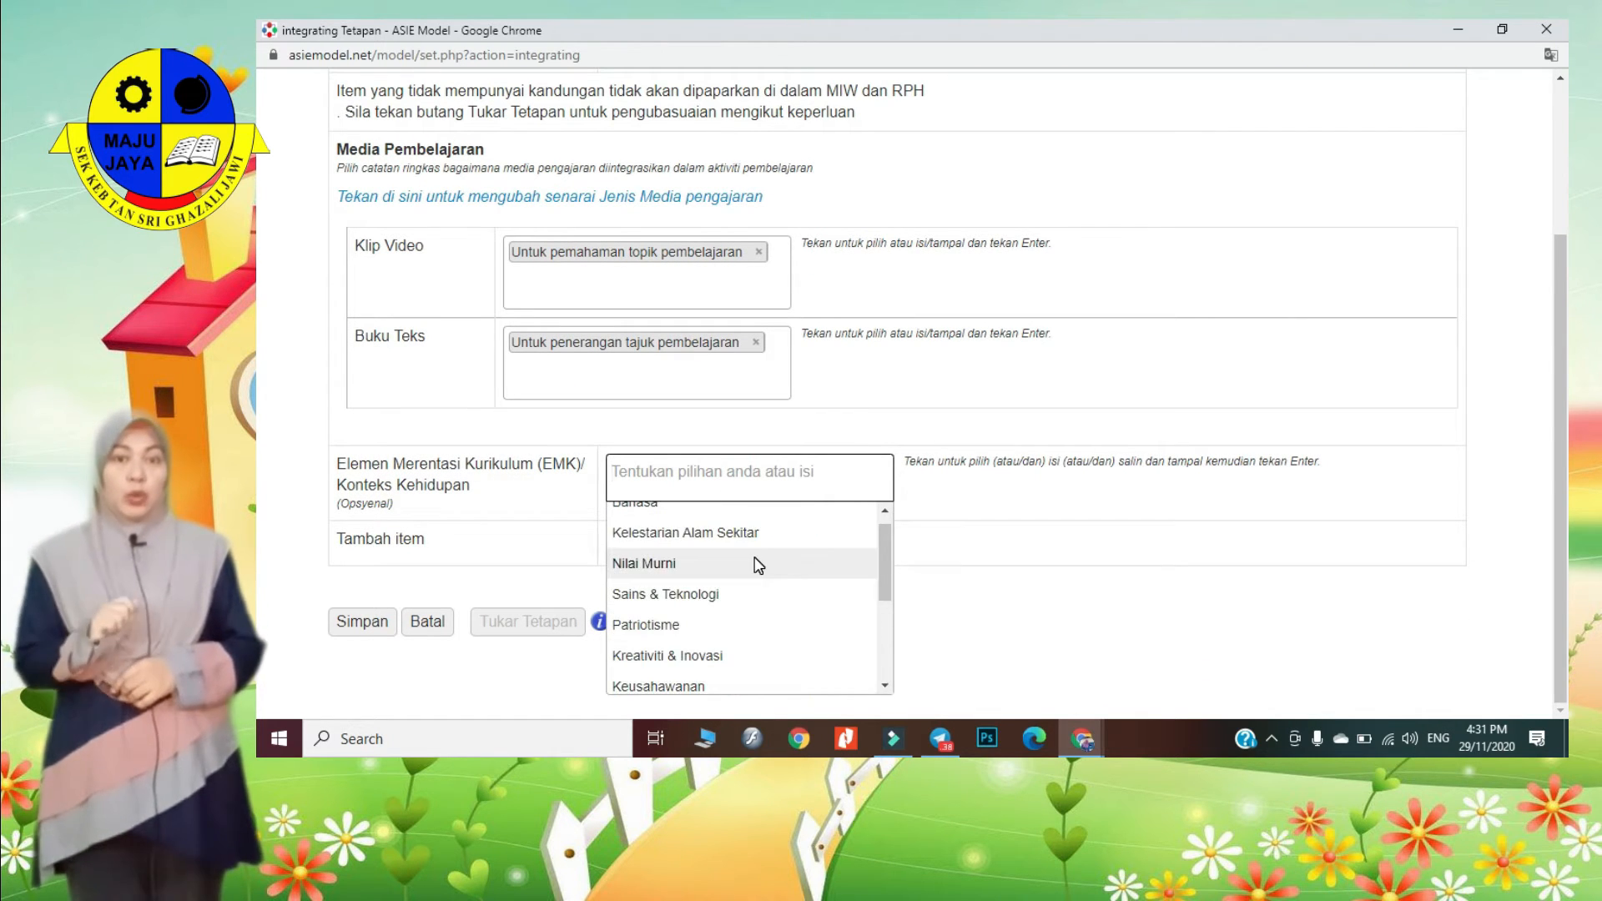
left_click(755, 561)
left_click(374, 644)
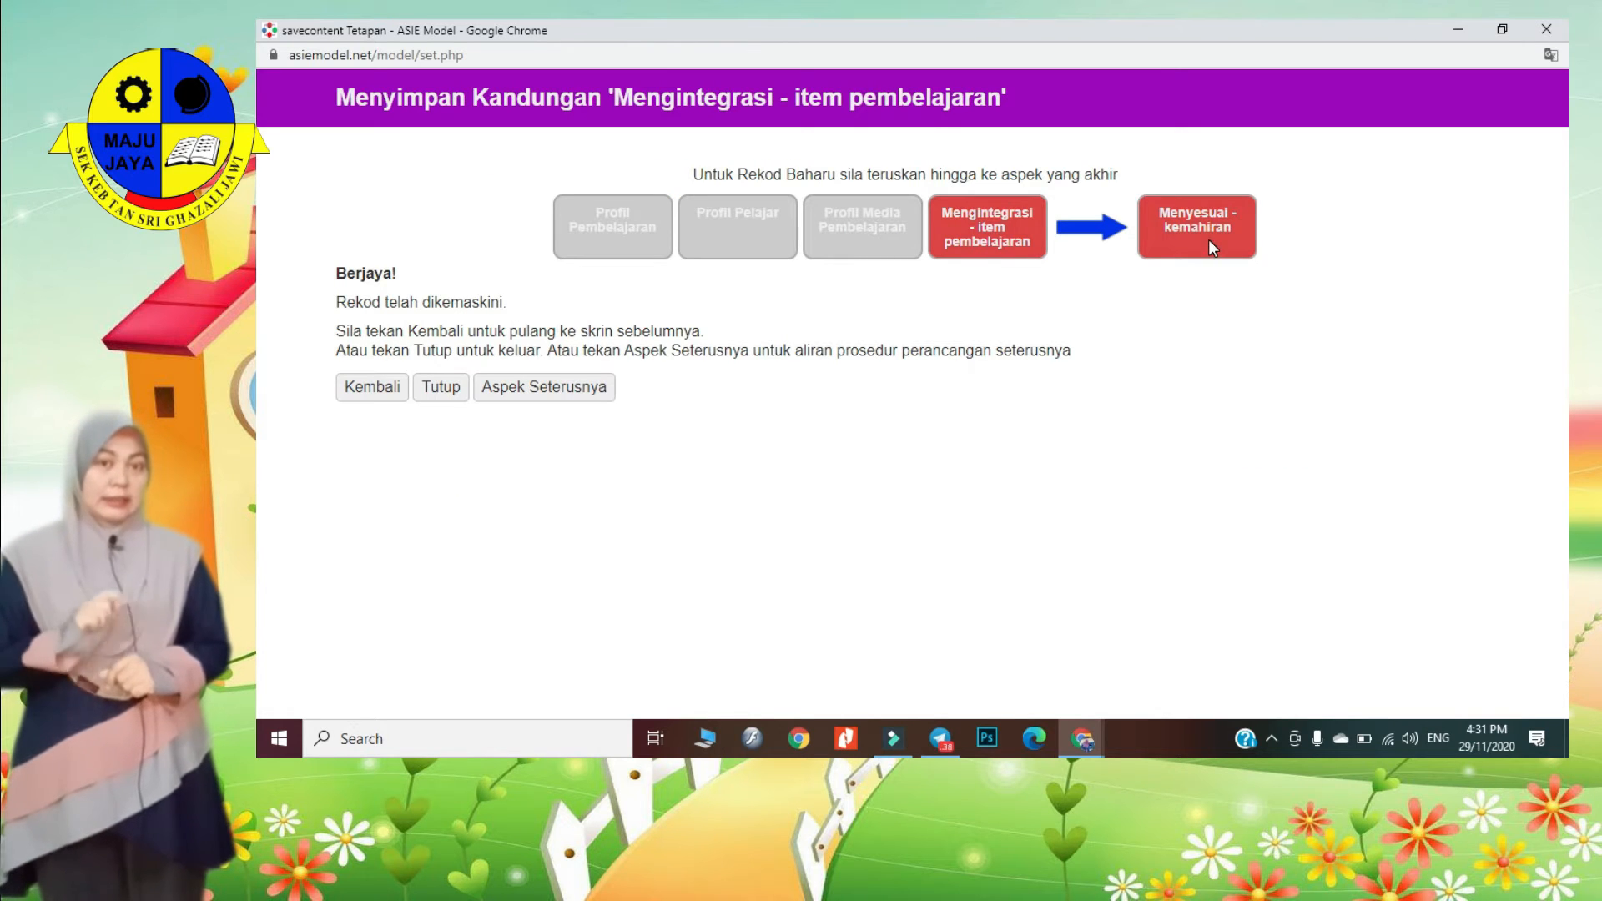
- Continue to Menyesuai - kemahiran and check the Tema and Kemahiran Belajar dan Inovasi options without choosing any
left_click(482, 391)
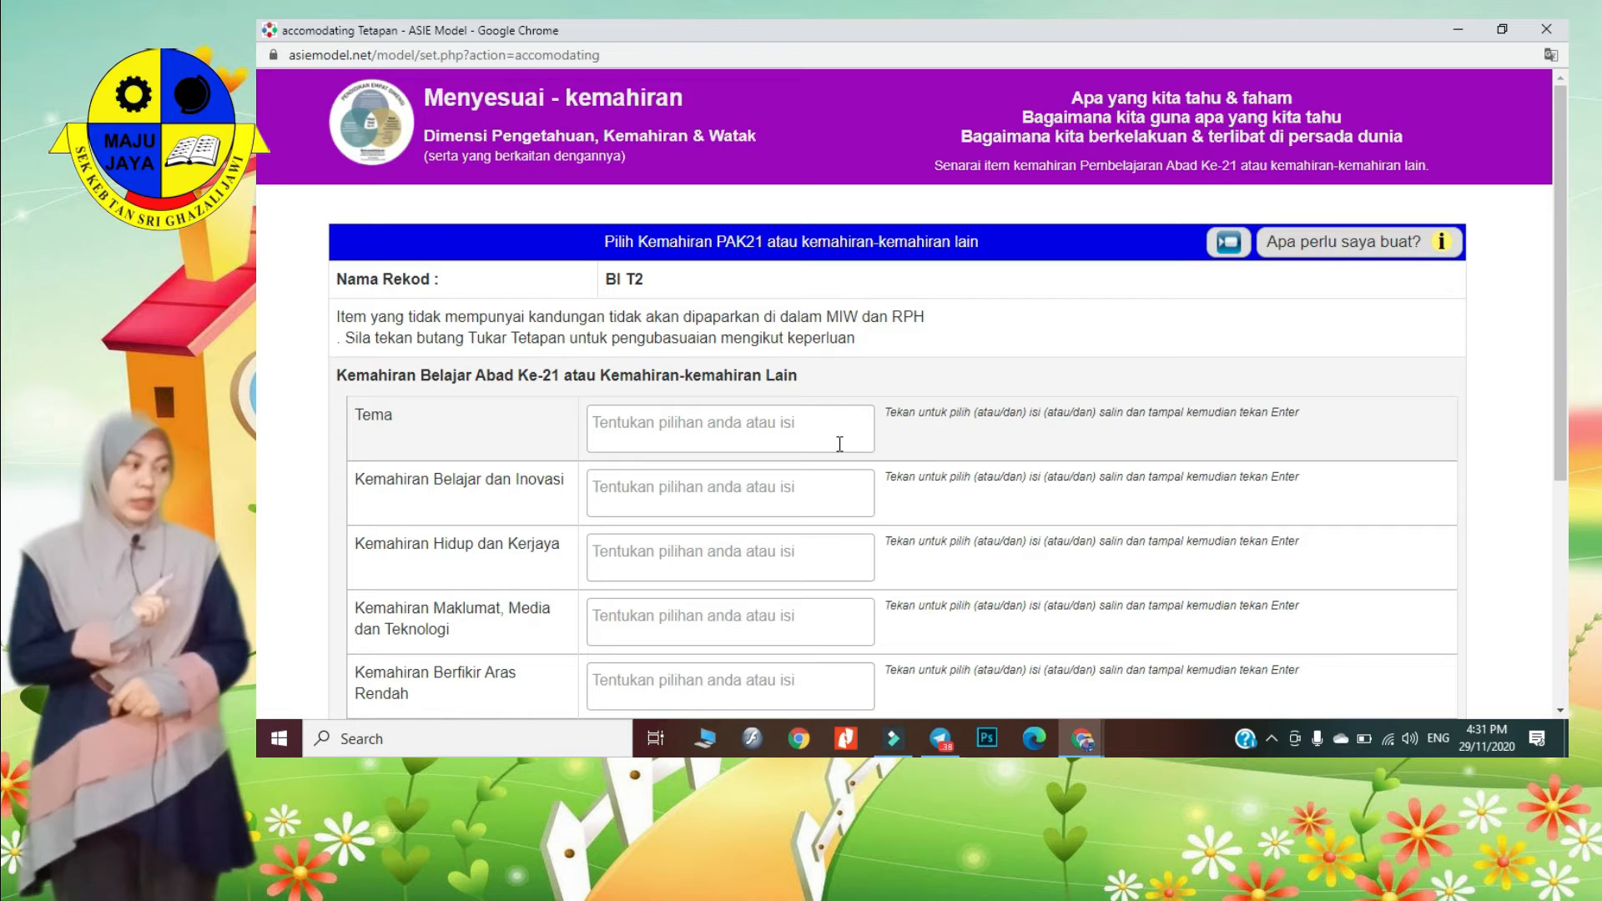
left_click(840, 444)
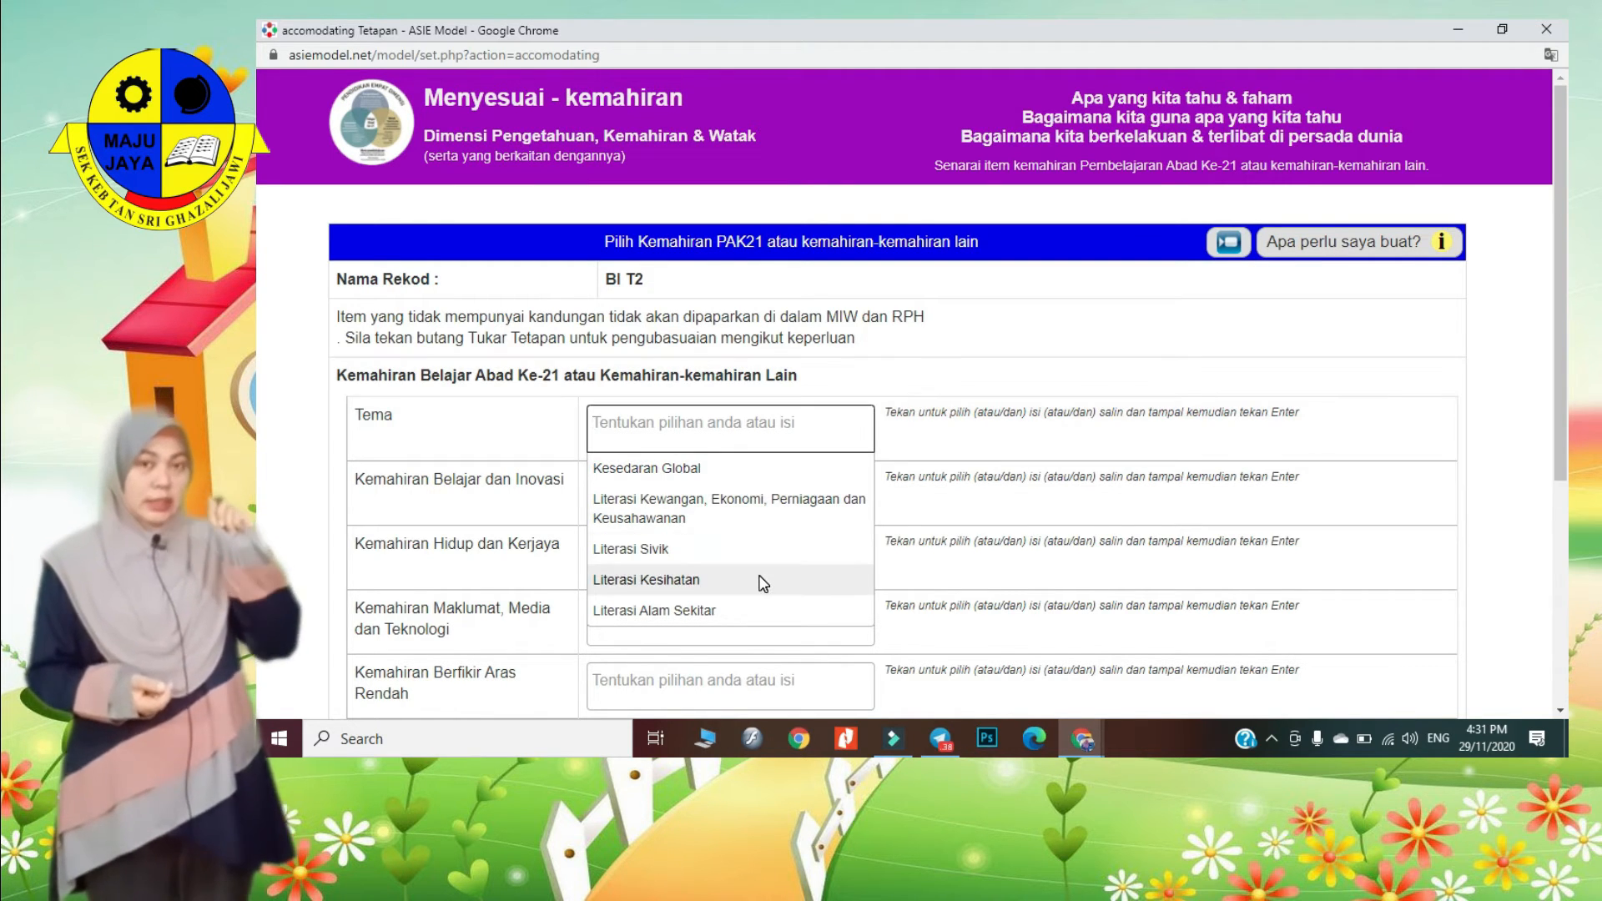
left_click(675, 493)
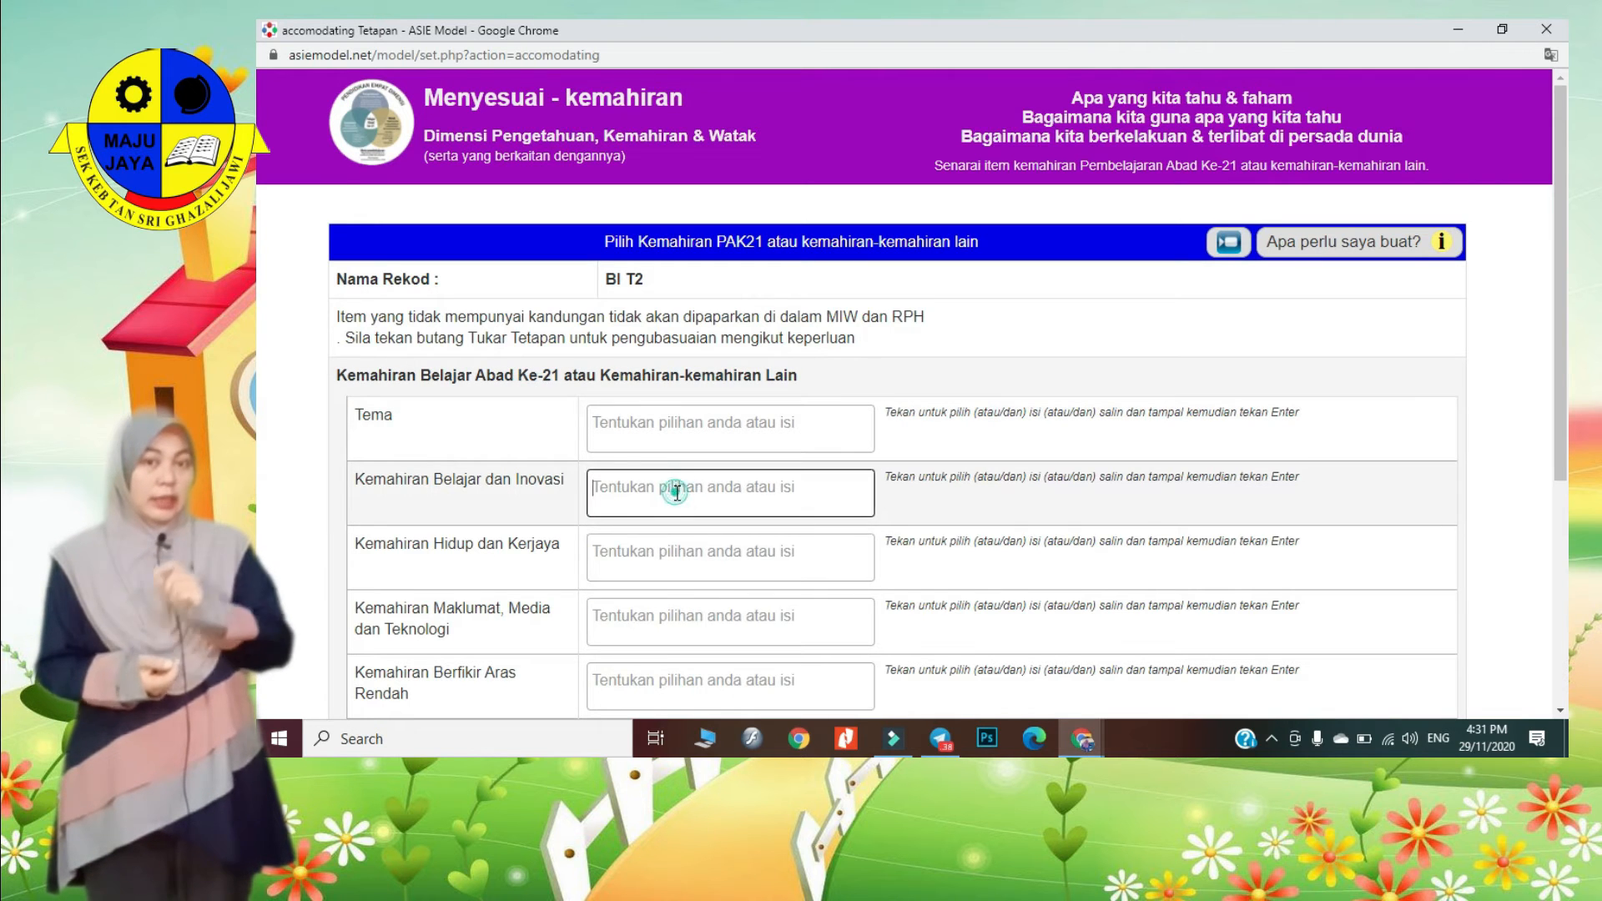
scroll(768, 640, "down", 1)
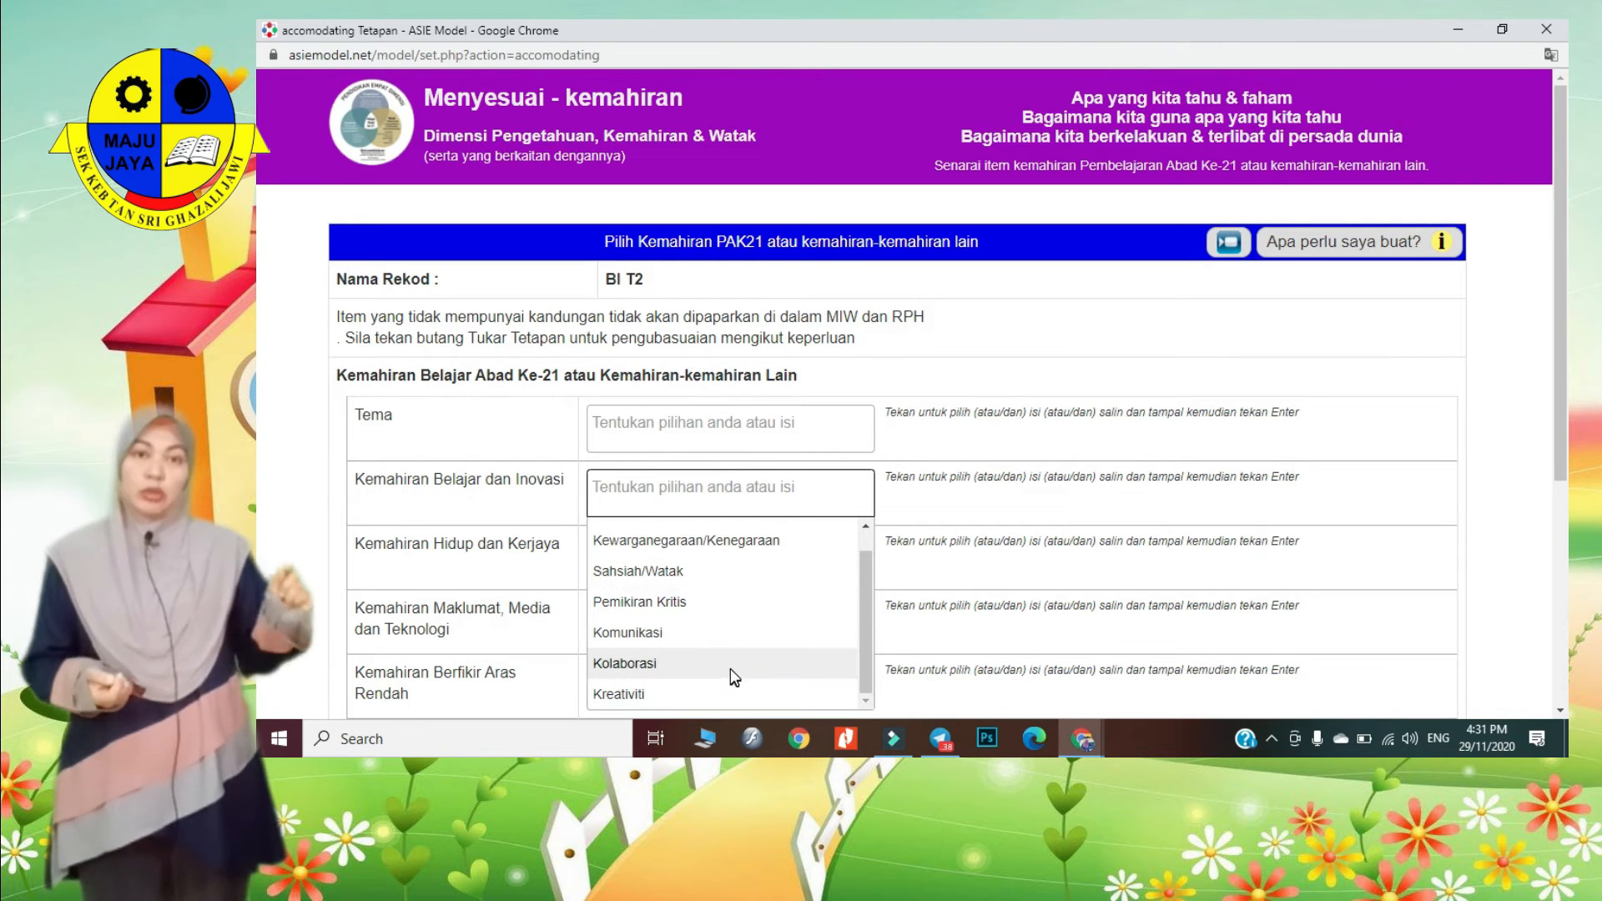
left_click(1139, 536)
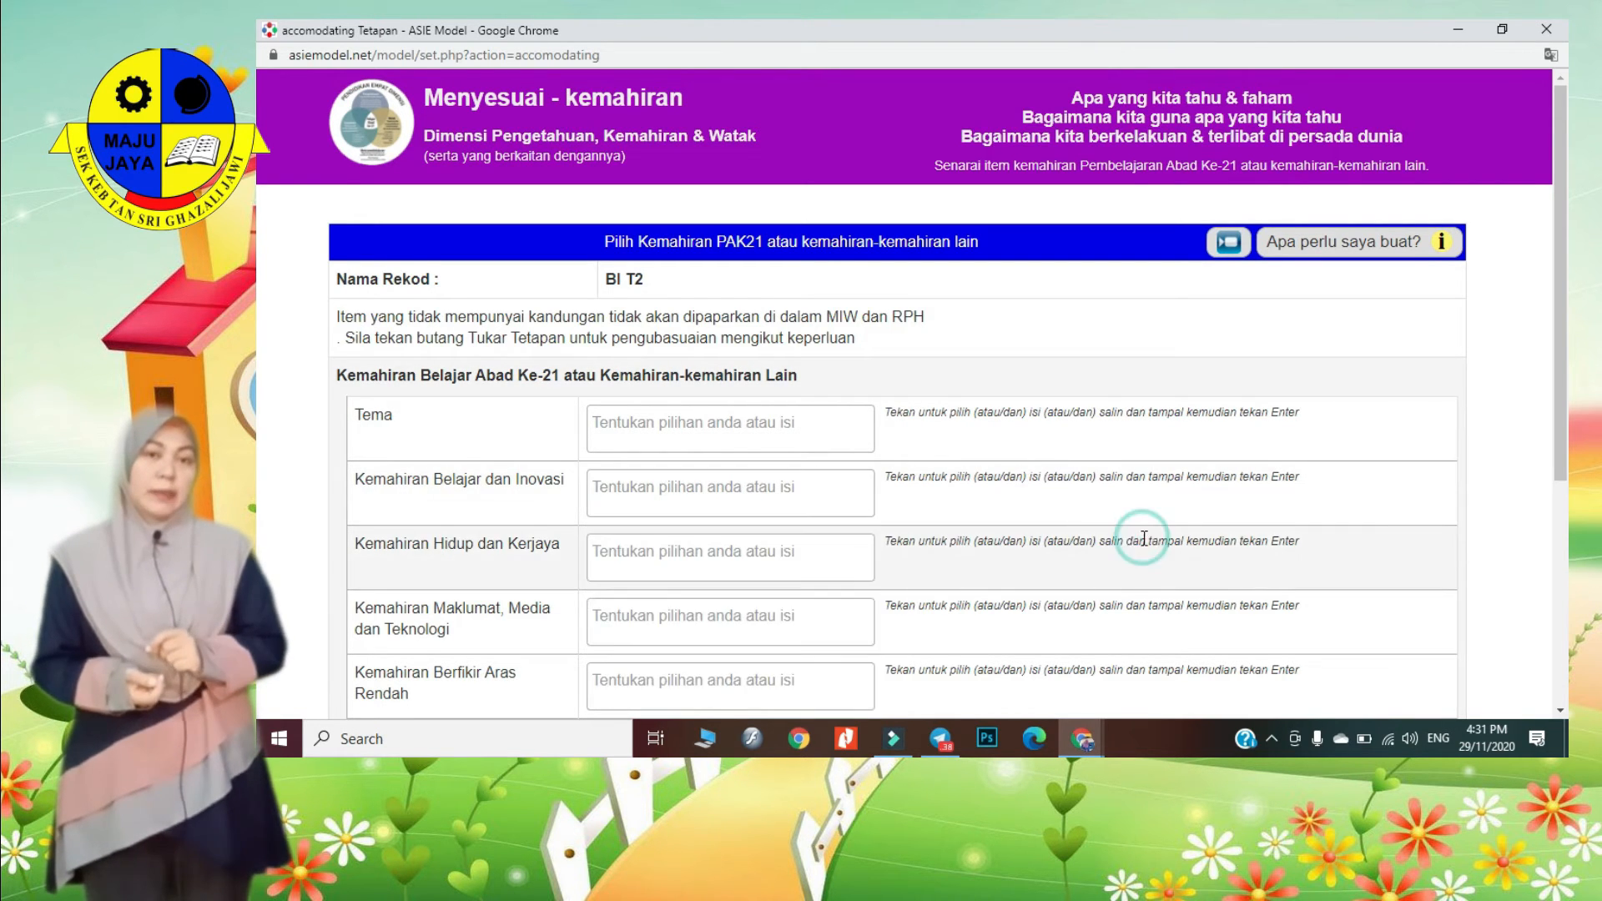
- Set Kemahiran Berfikir Aras Rendah to Mengaplikasi
scroll(668, 367, "down", 3)
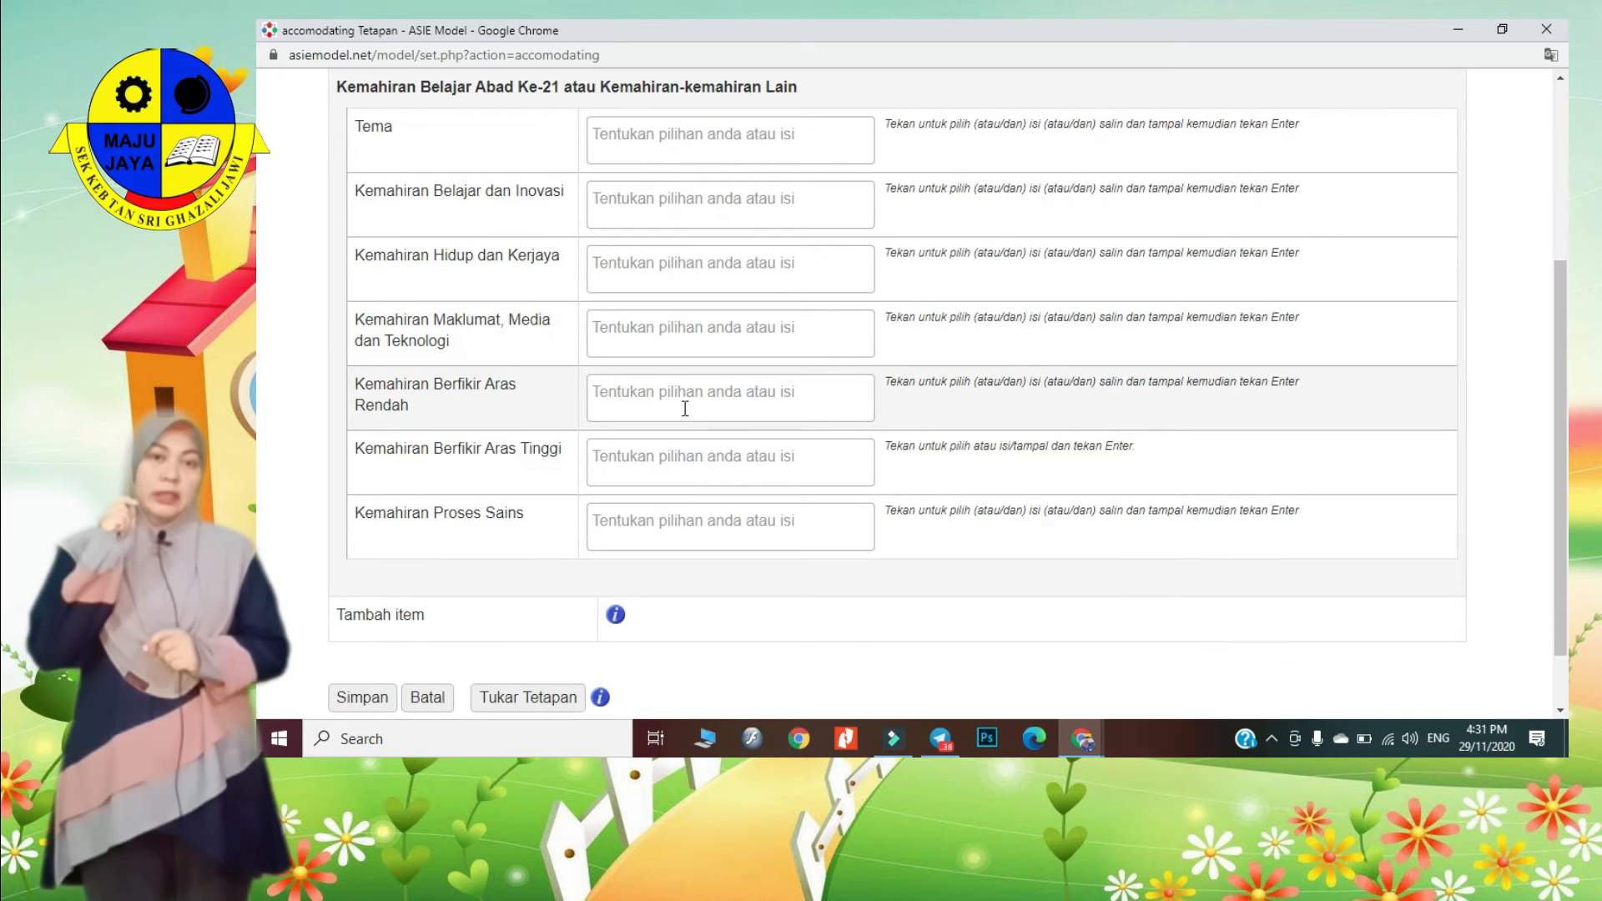
left_click(684, 408)
left_click(698, 501)
- Set Kemahiran Berfikir Aras Tinggi to Pemikiran kreatif and save the Menyesuai - kemahiran aspect
left_click(666, 480)
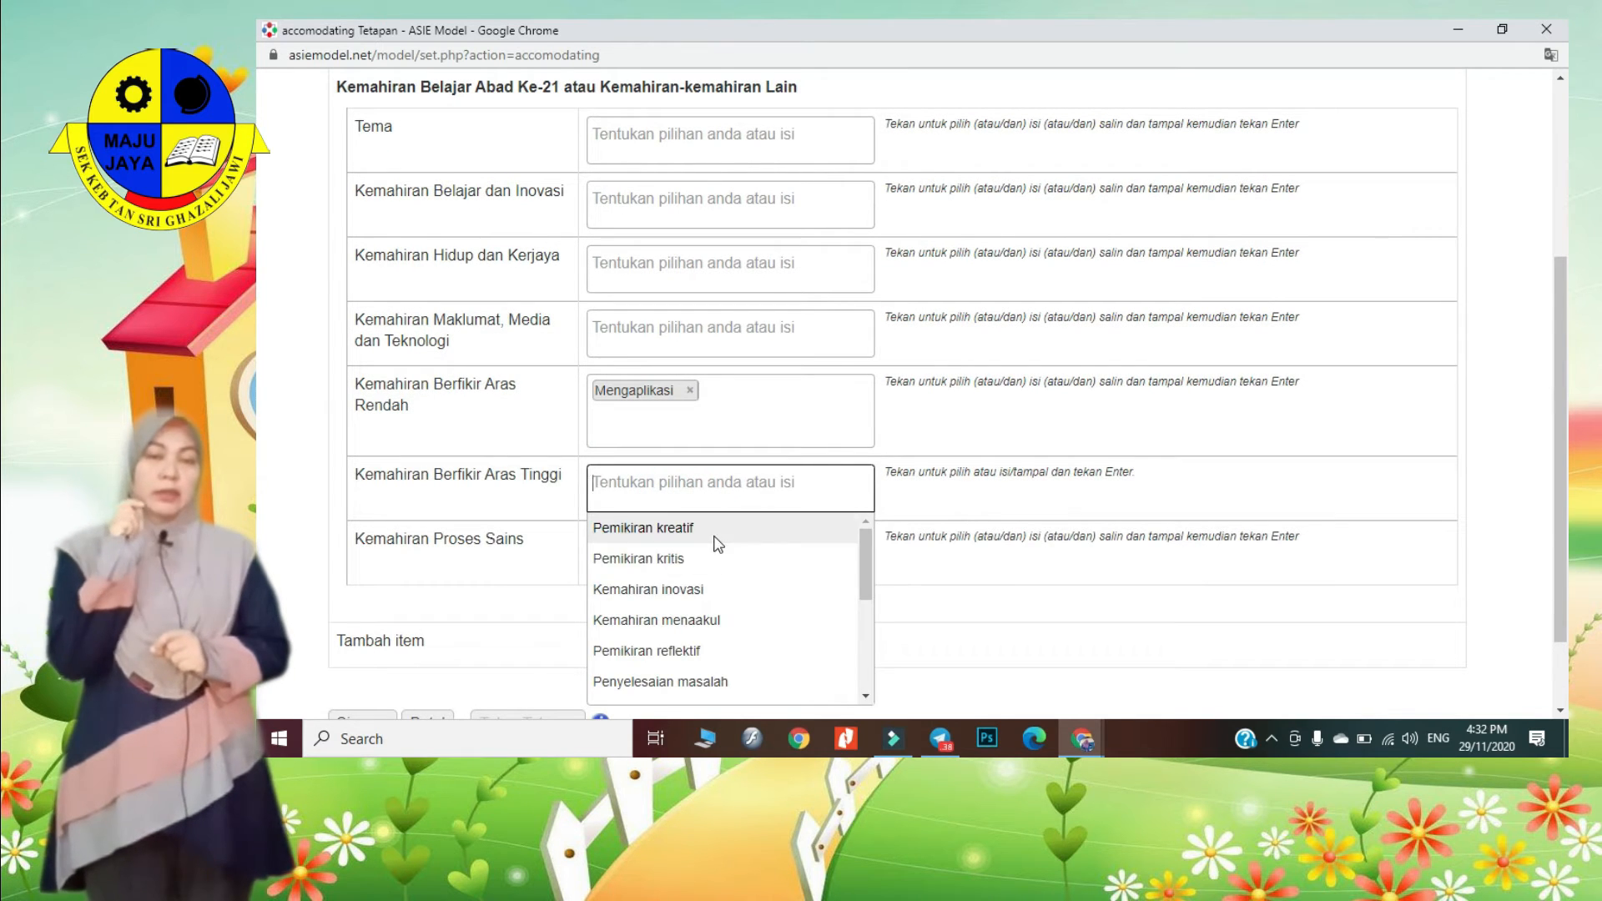
scroll(758, 544, "down", 3)
scroll(791, 688, "up", 1)
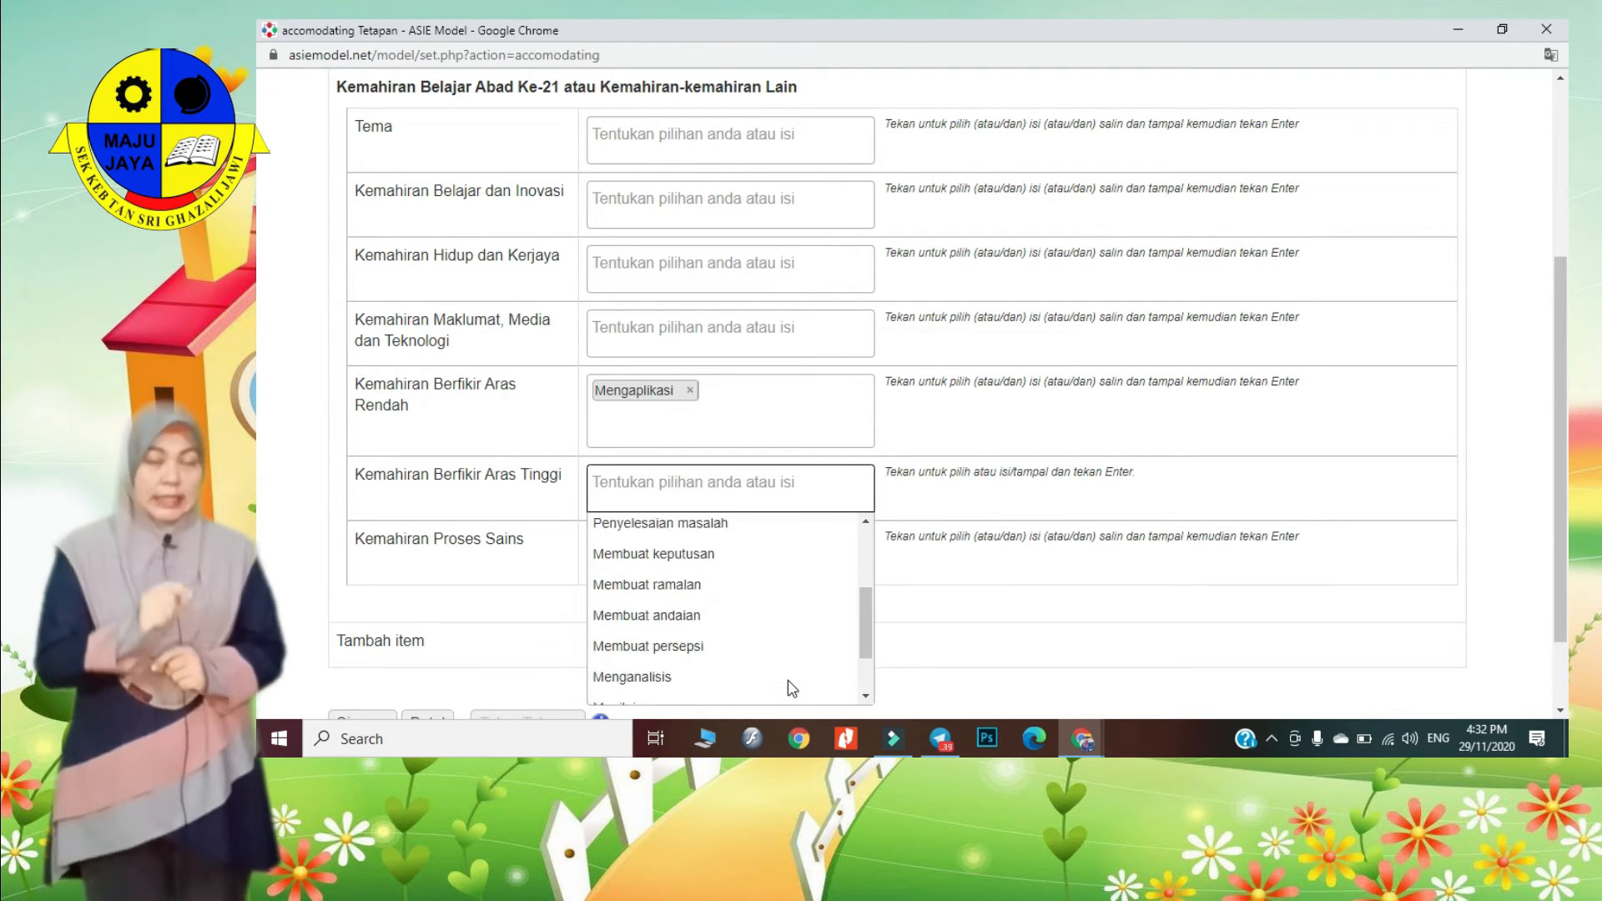
scroll(788, 669, "up", 3)
left_click(751, 535)
scroll(431, 627, "down", 2)
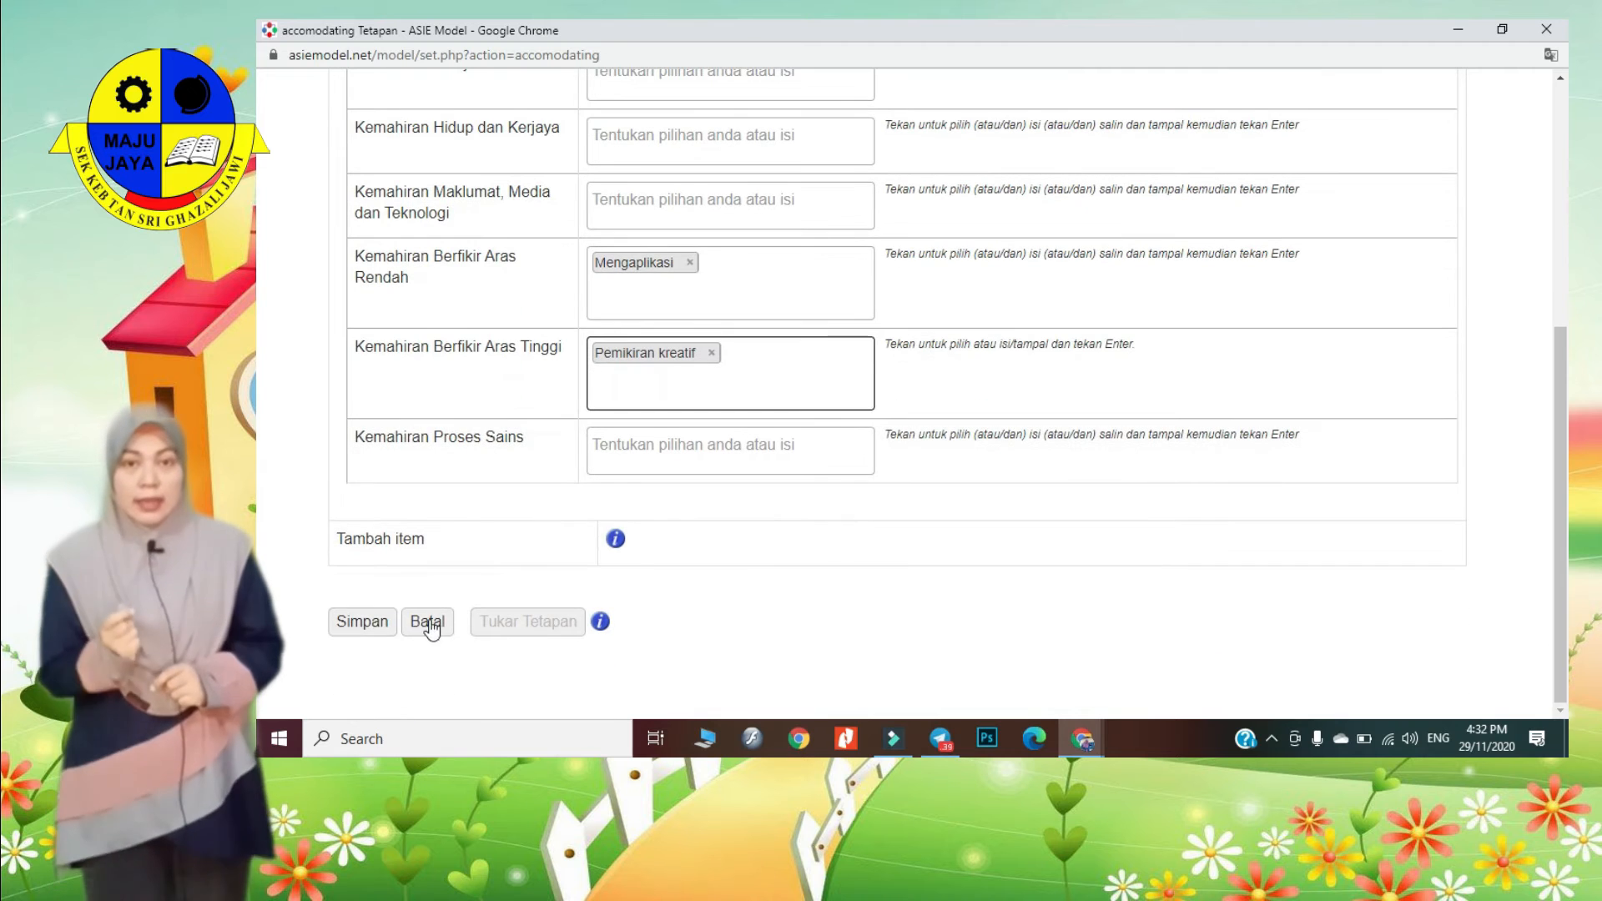
left_click(362, 622)
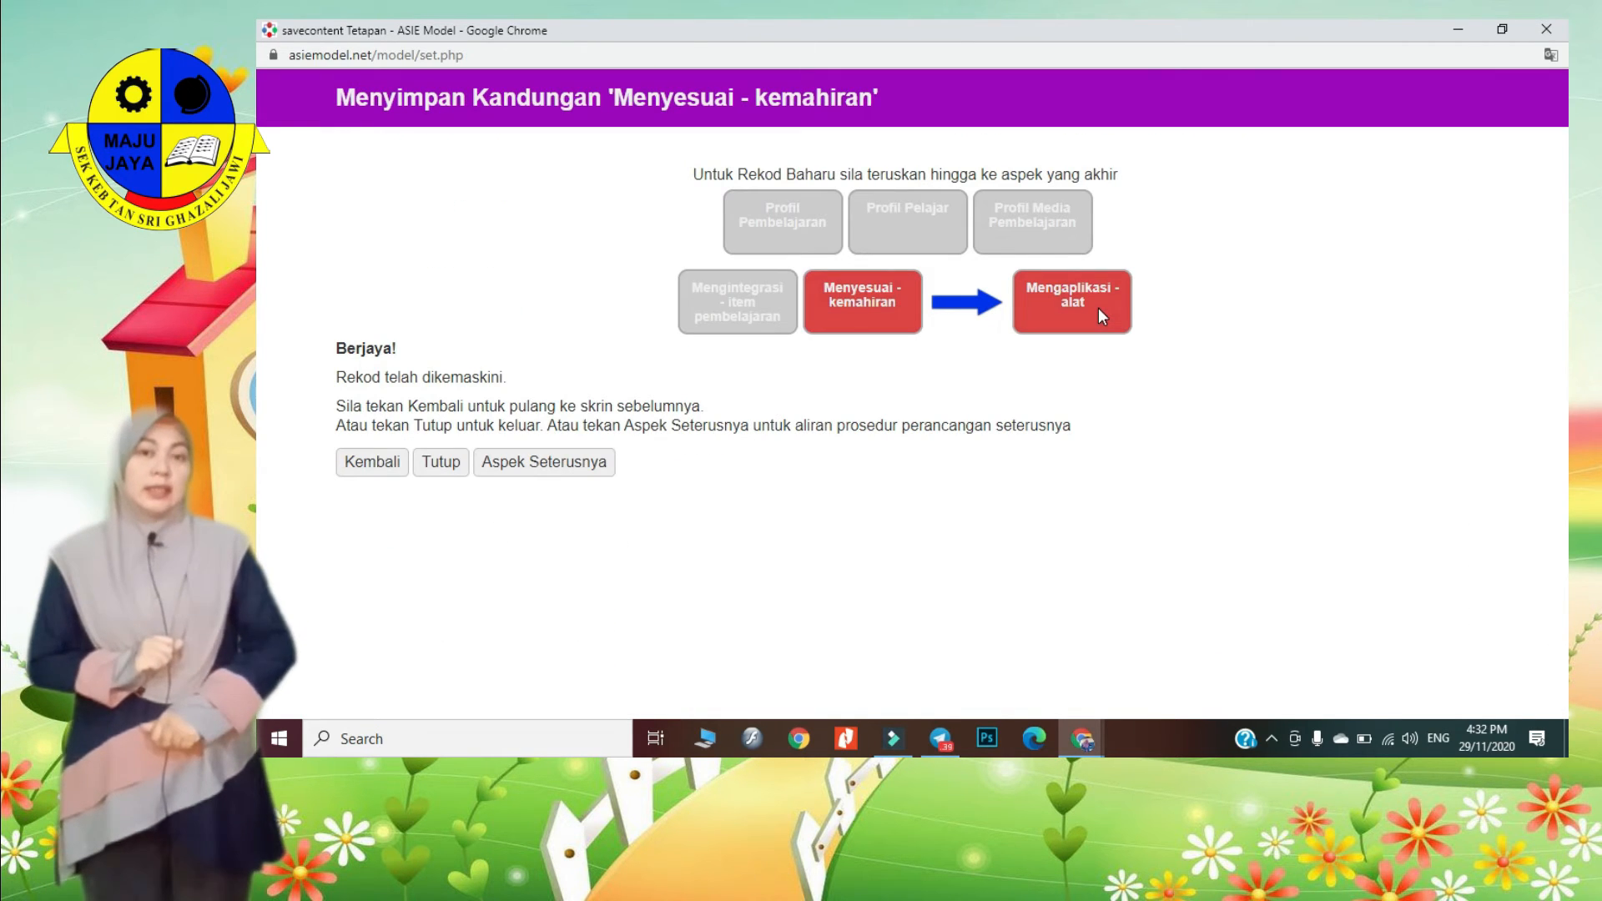
- Continue to Mengaplikasi - alat, set Kaedah, teknik, pendekatan to Pendekatan Dalam Talian, and save the aspect
left_click(522, 471)
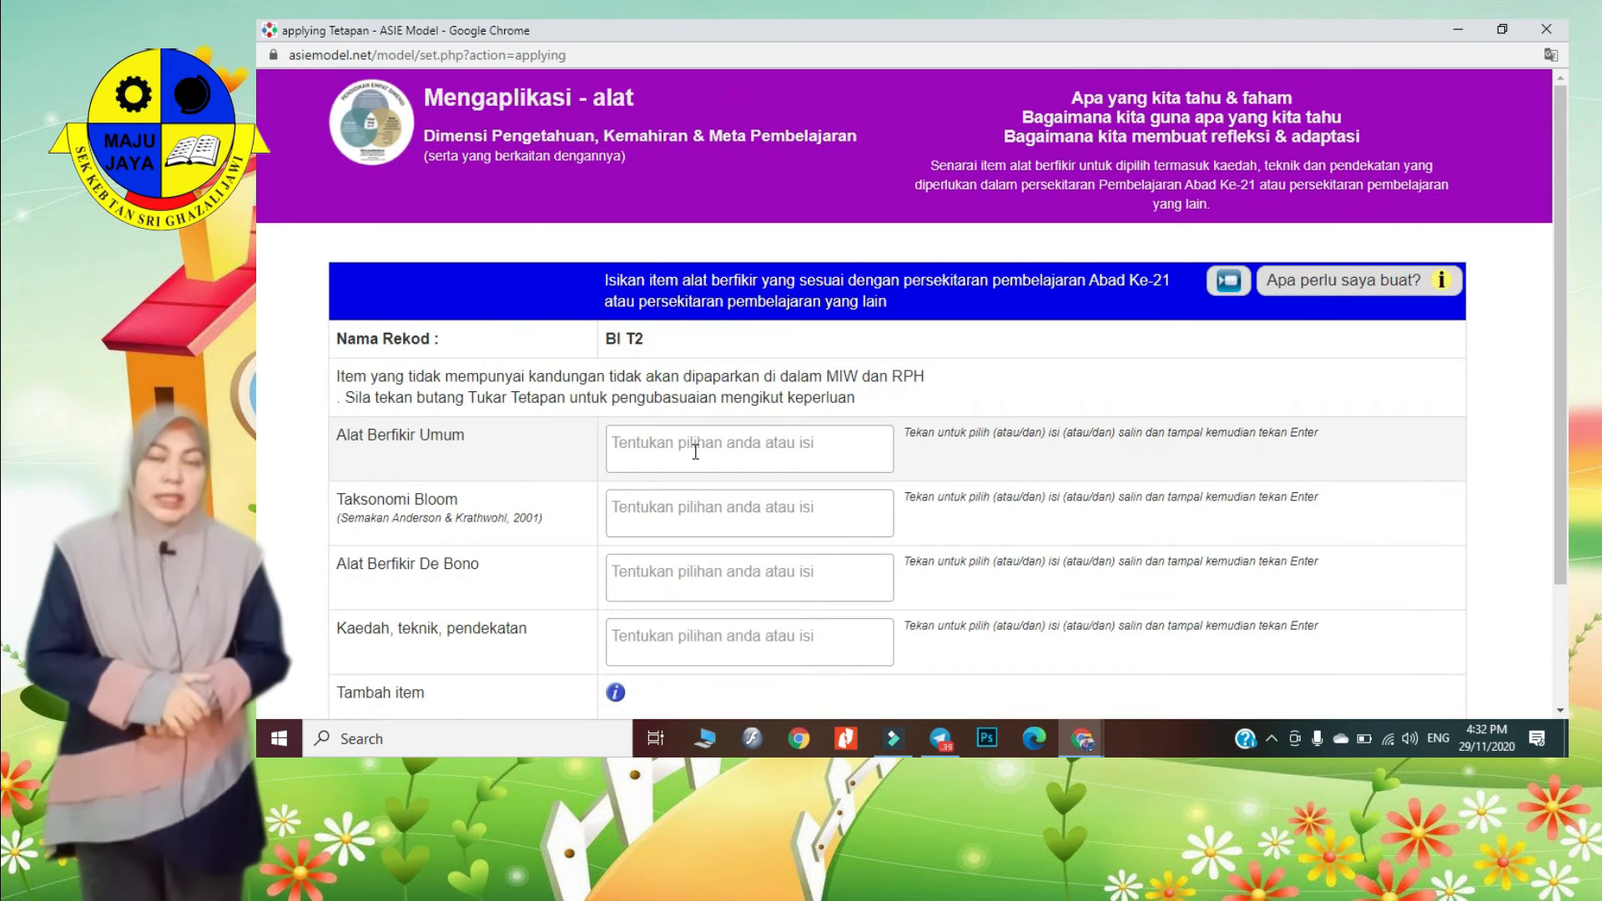
scroll(691, 444, "down", 2)
left_click(734, 490)
scroll(758, 626, "down", 10)
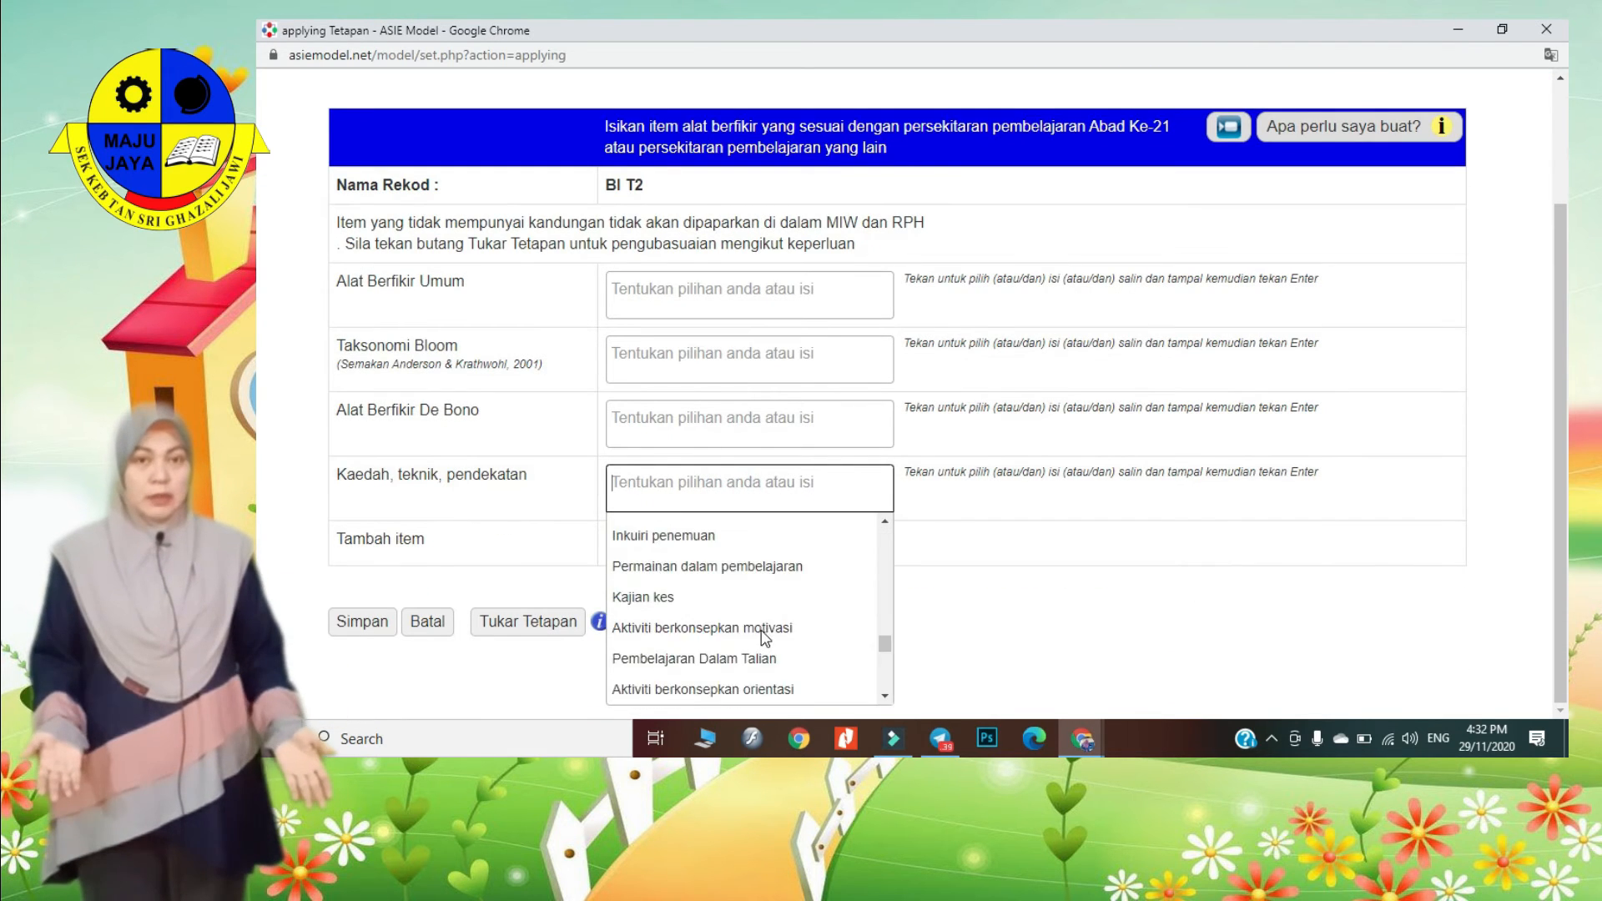
left_click(797, 568)
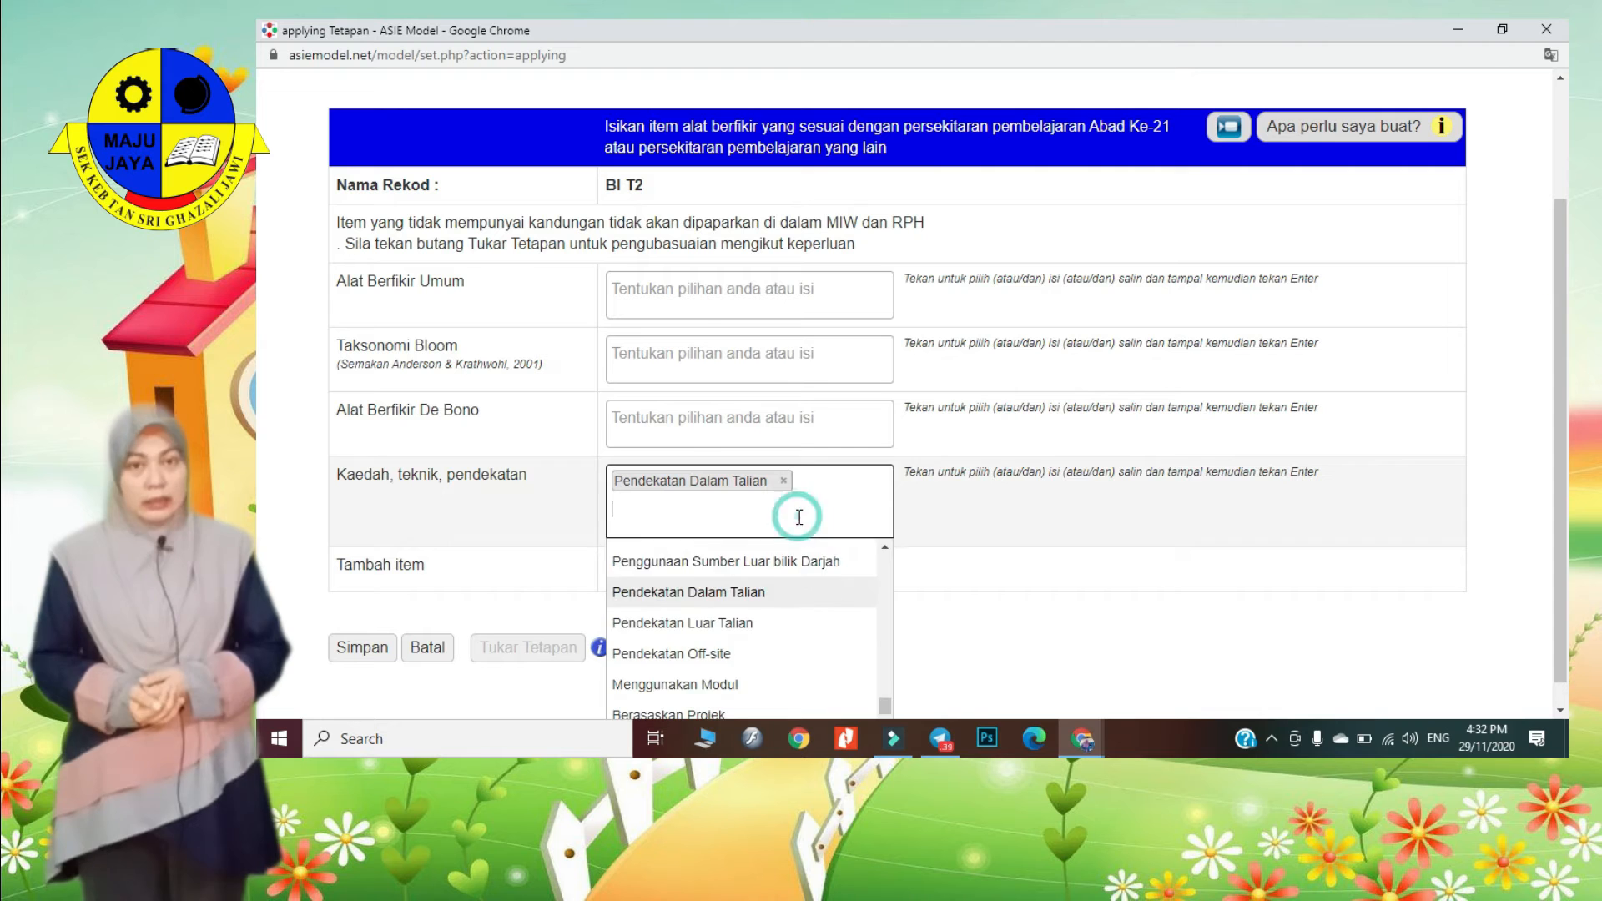
left_click(380, 651)
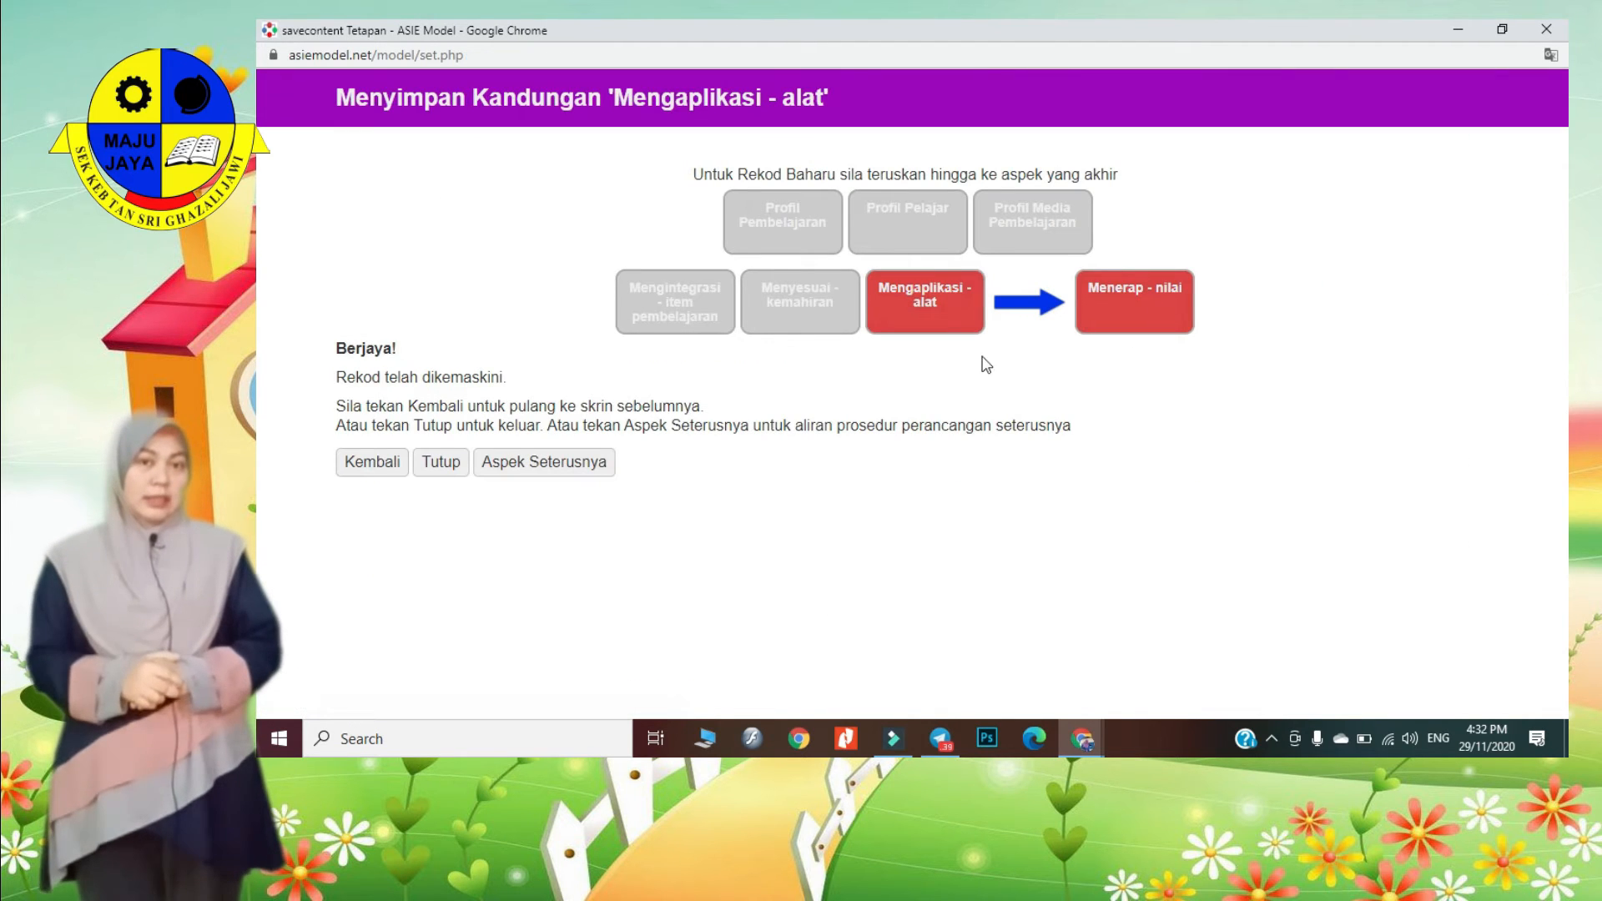
- Continue to Menerap - nilai, set Pemupukan Nilai & Pengajaran to Bertanggungjawab, and save the aspect
left_click(531, 464)
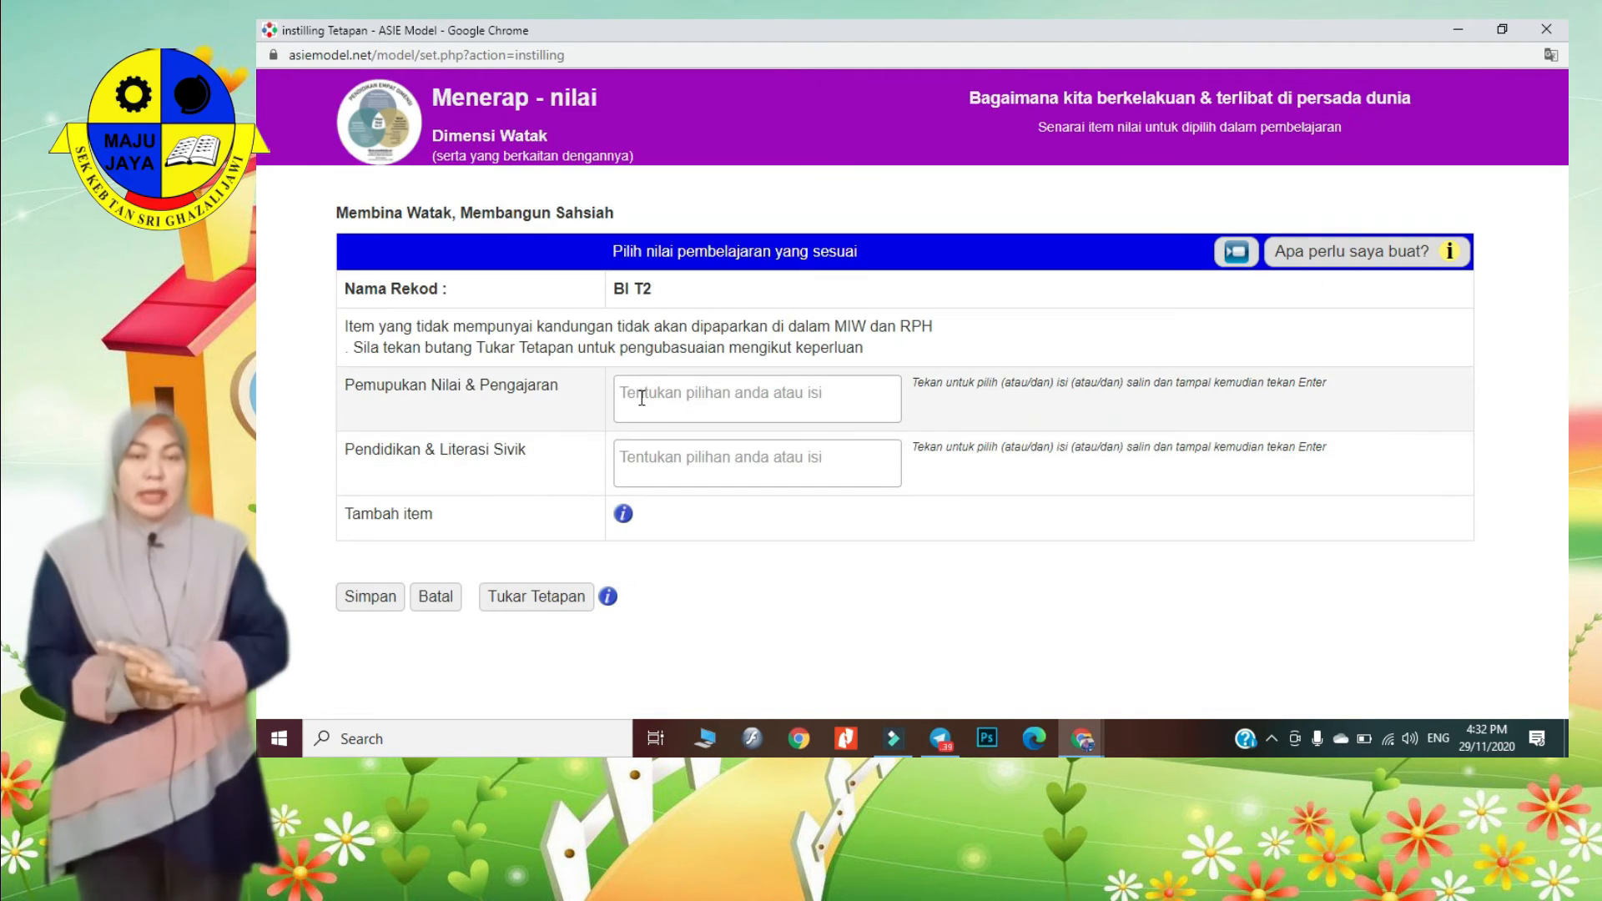
left_click(709, 399)
scroll(759, 534, "down", 5)
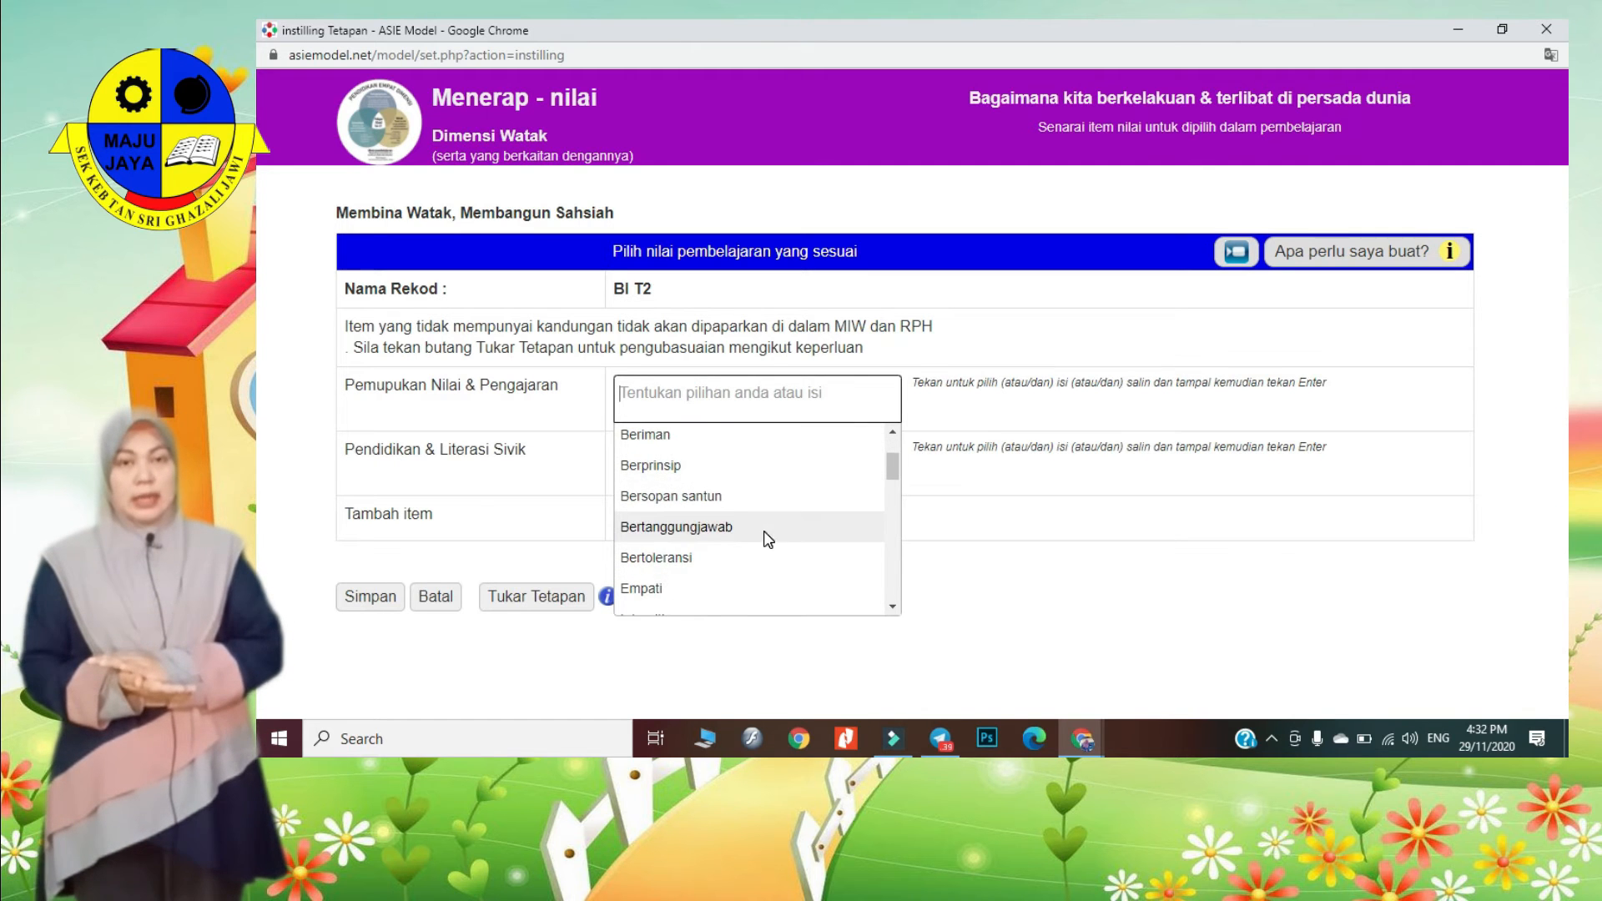
scroll(768, 539, "down", 6)
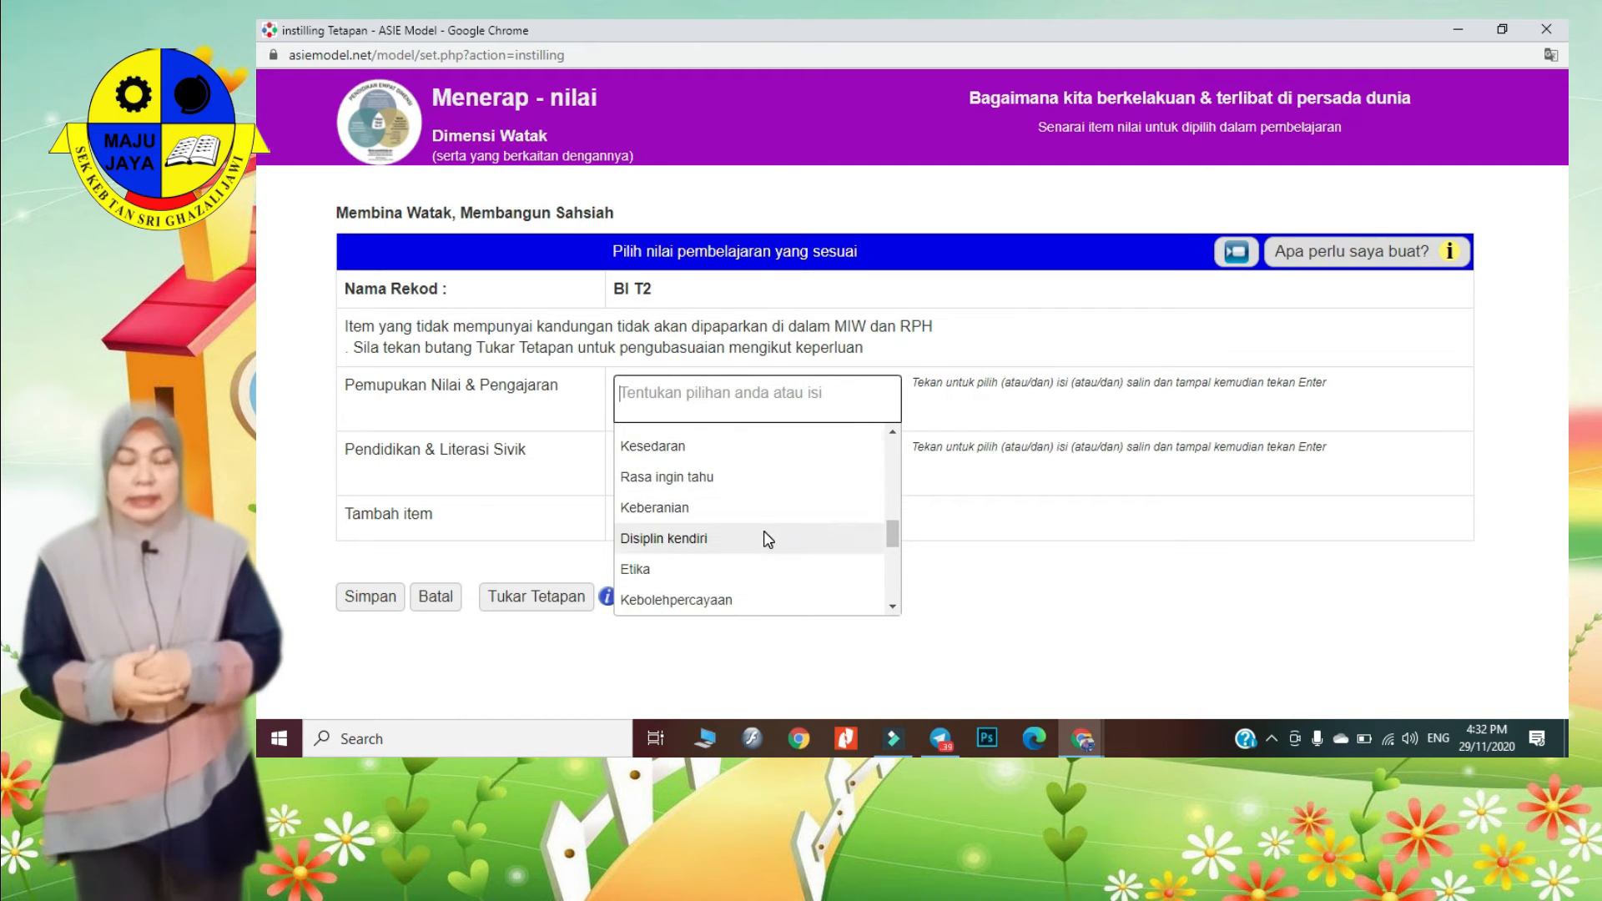
scroll(768, 539, "up", 10)
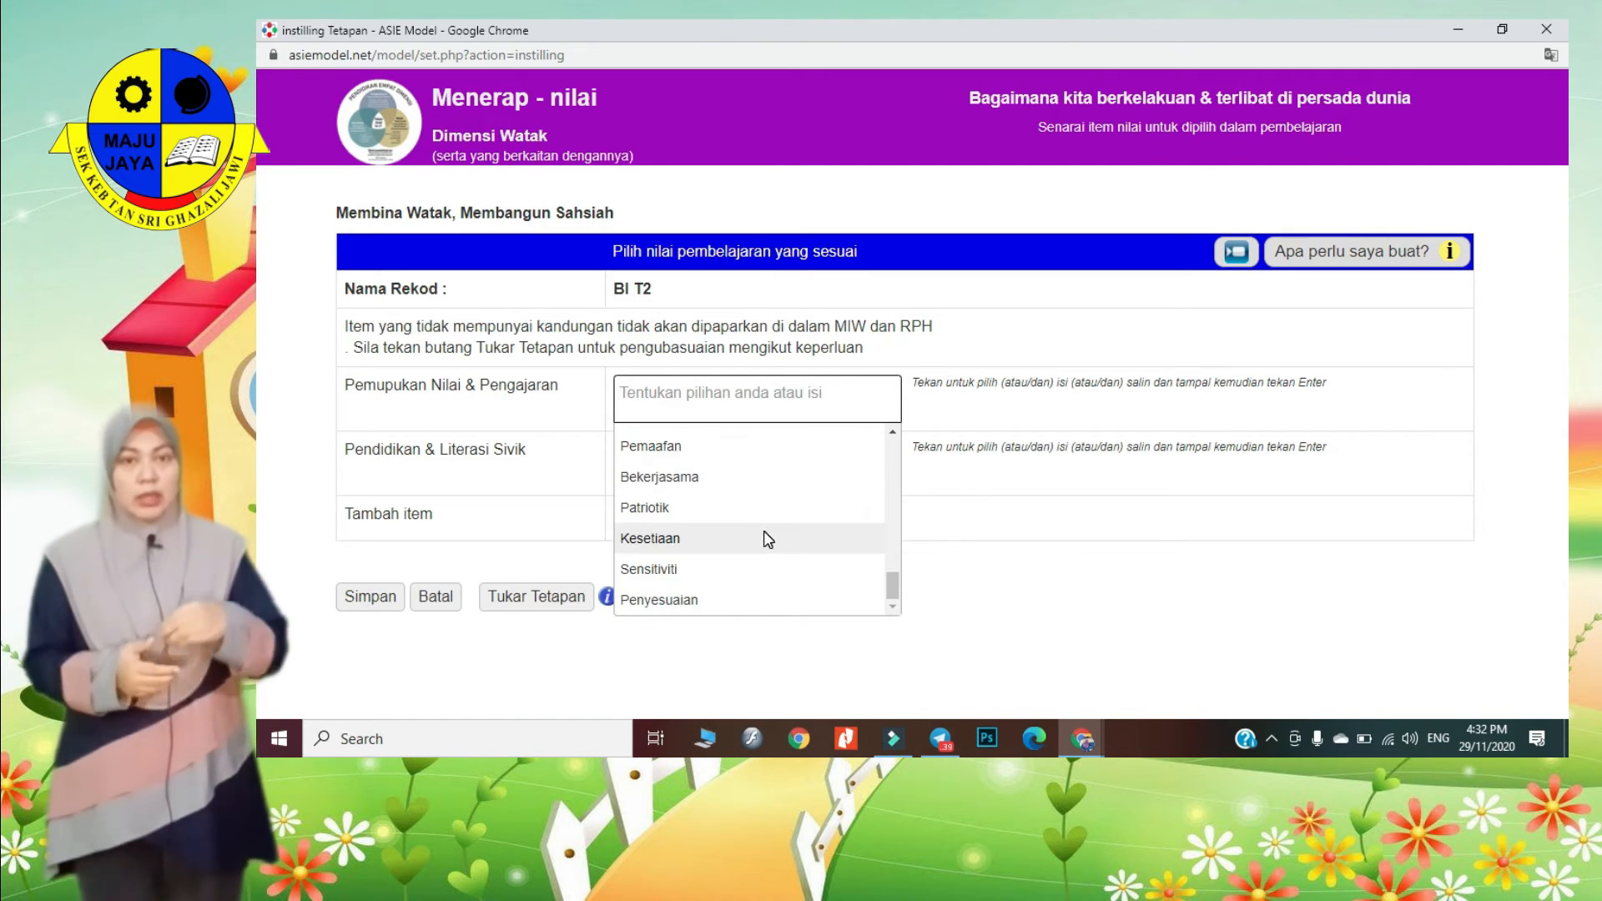
scroll(776, 530, "down", 1)
left_click(783, 526)
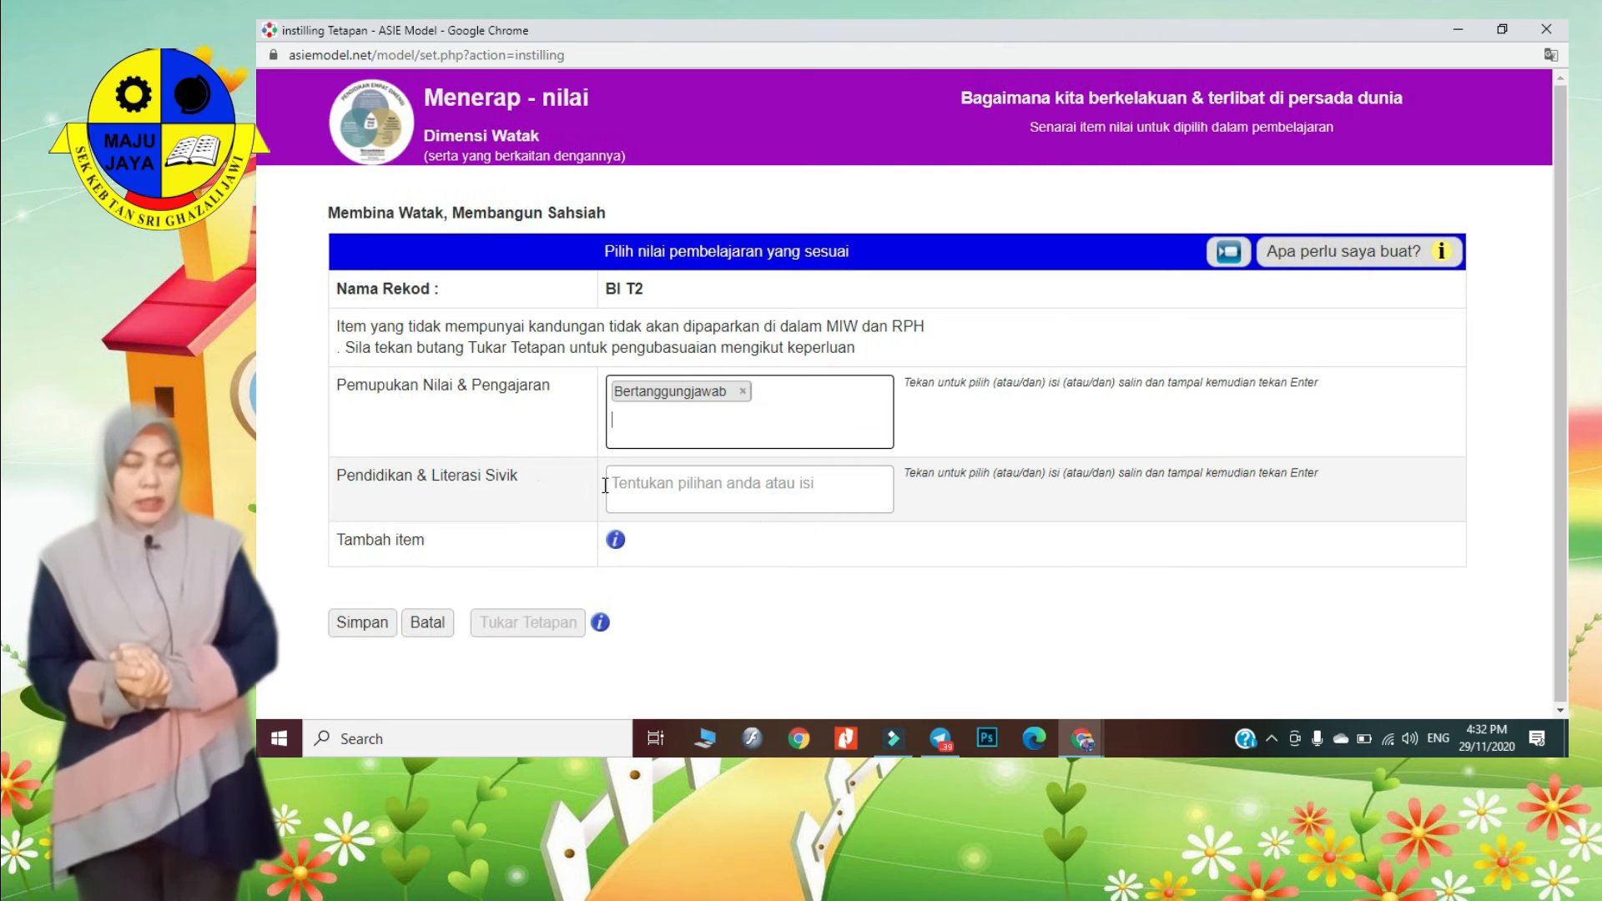
left_click(366, 624)
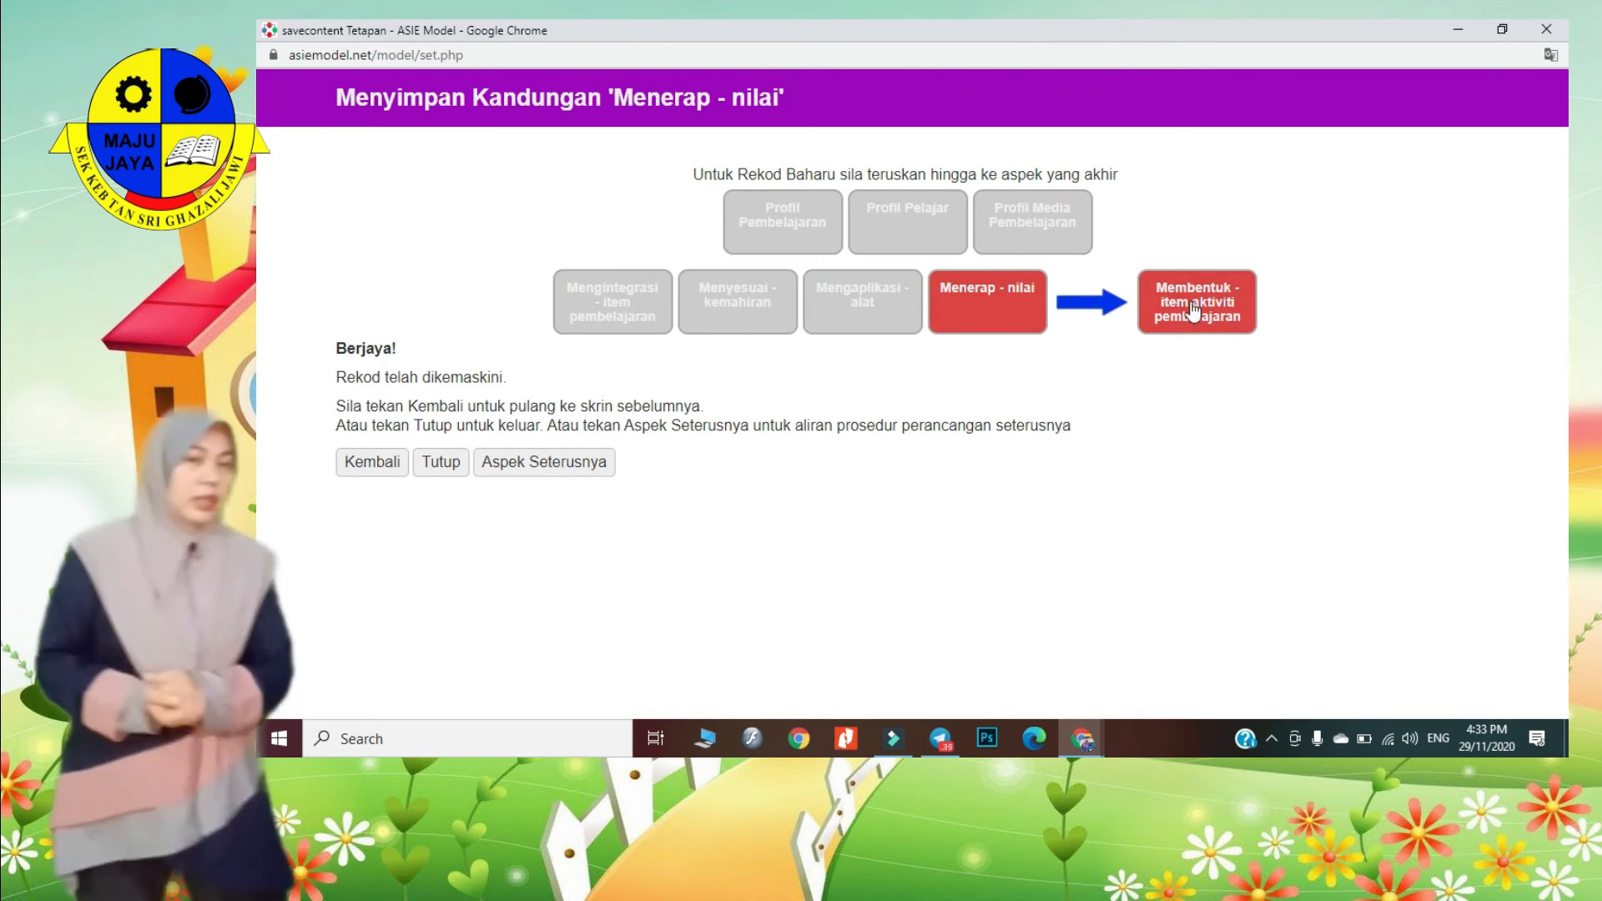
- Continue to Membentuk - item aktiviti pembelajaran and set Pernyataan utama berdasarkan KBAR to Mencatat semula jawapan
left_click(523, 464)
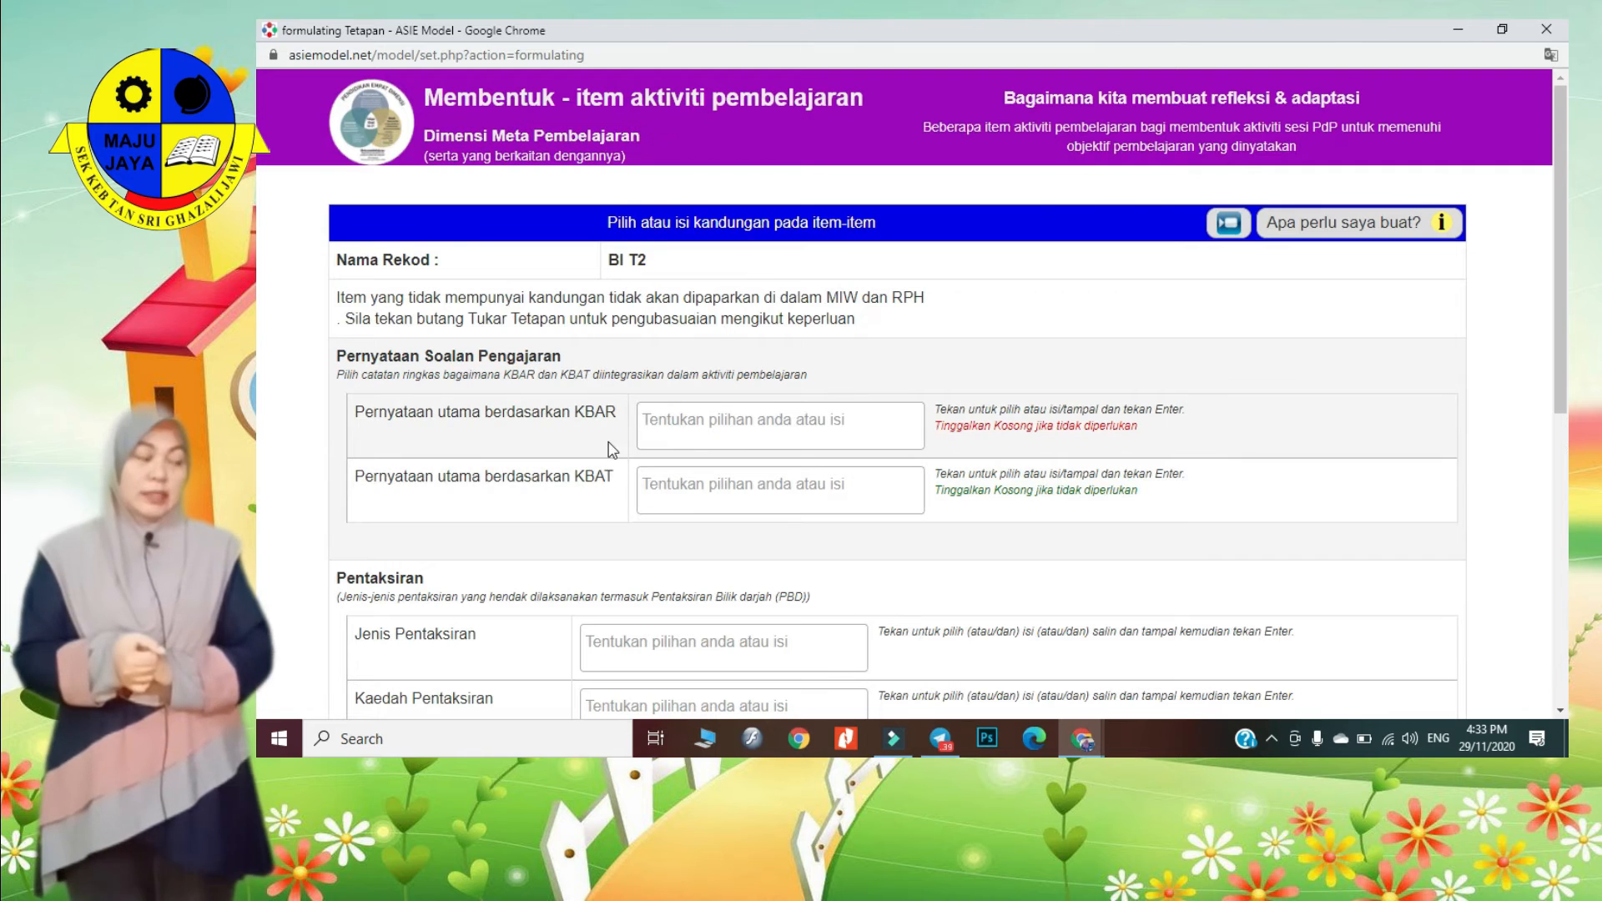
left_click(793, 442)
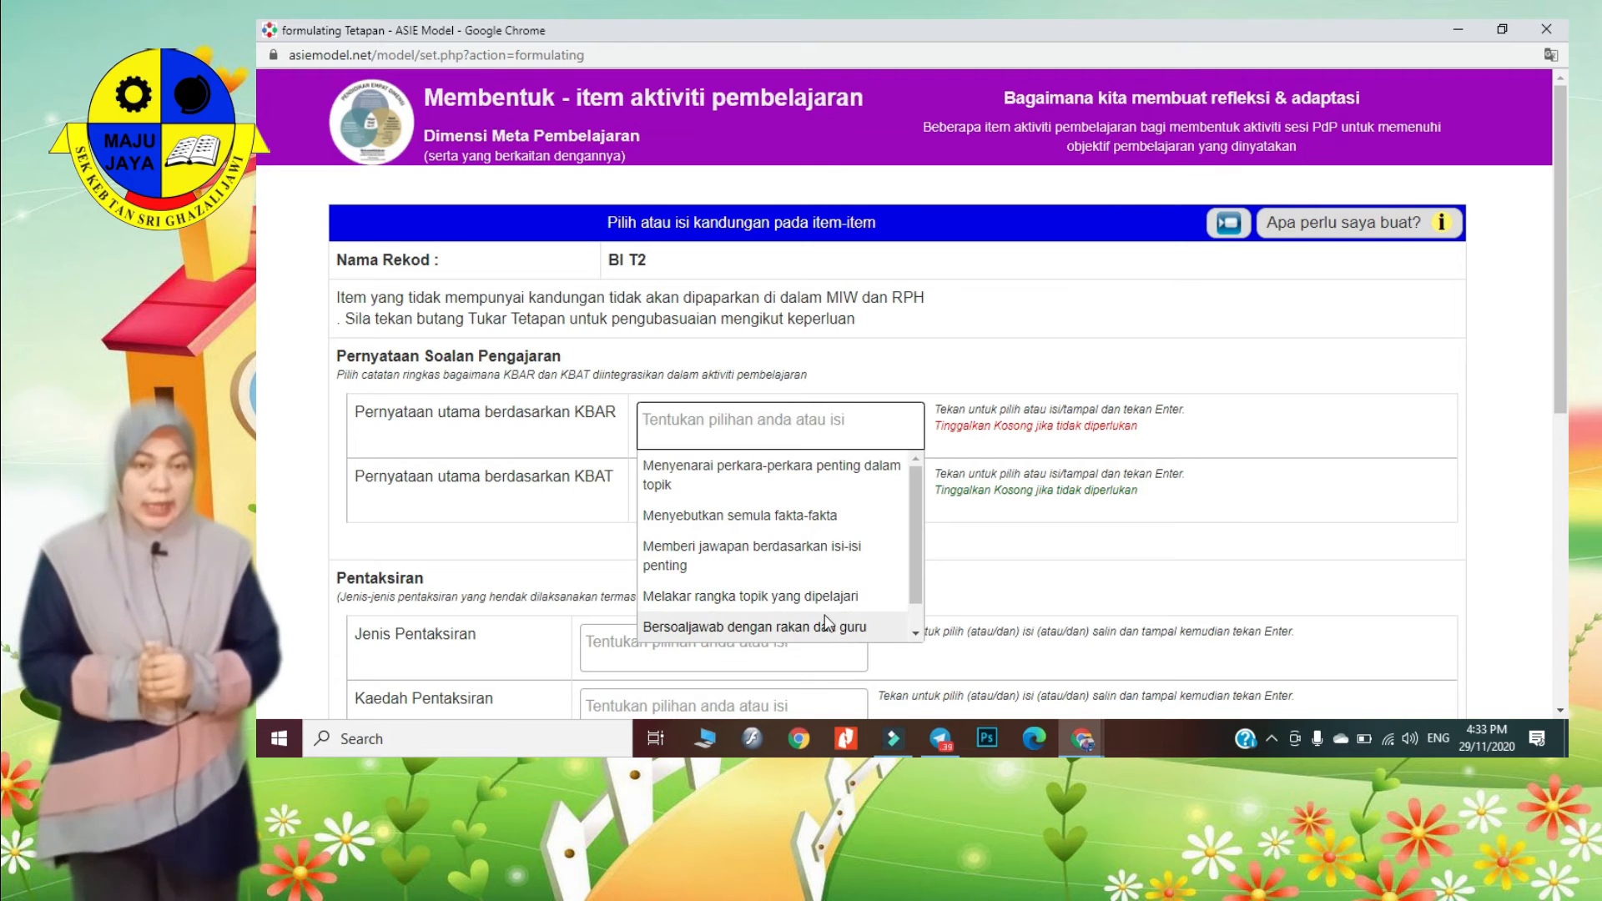
scroll(849, 636, "down", 1)
left_click(854, 624)
- Set Pernyataan utama berdasarkan KBAT to Mampu membuat pilihan yang bijak
left_click(715, 523)
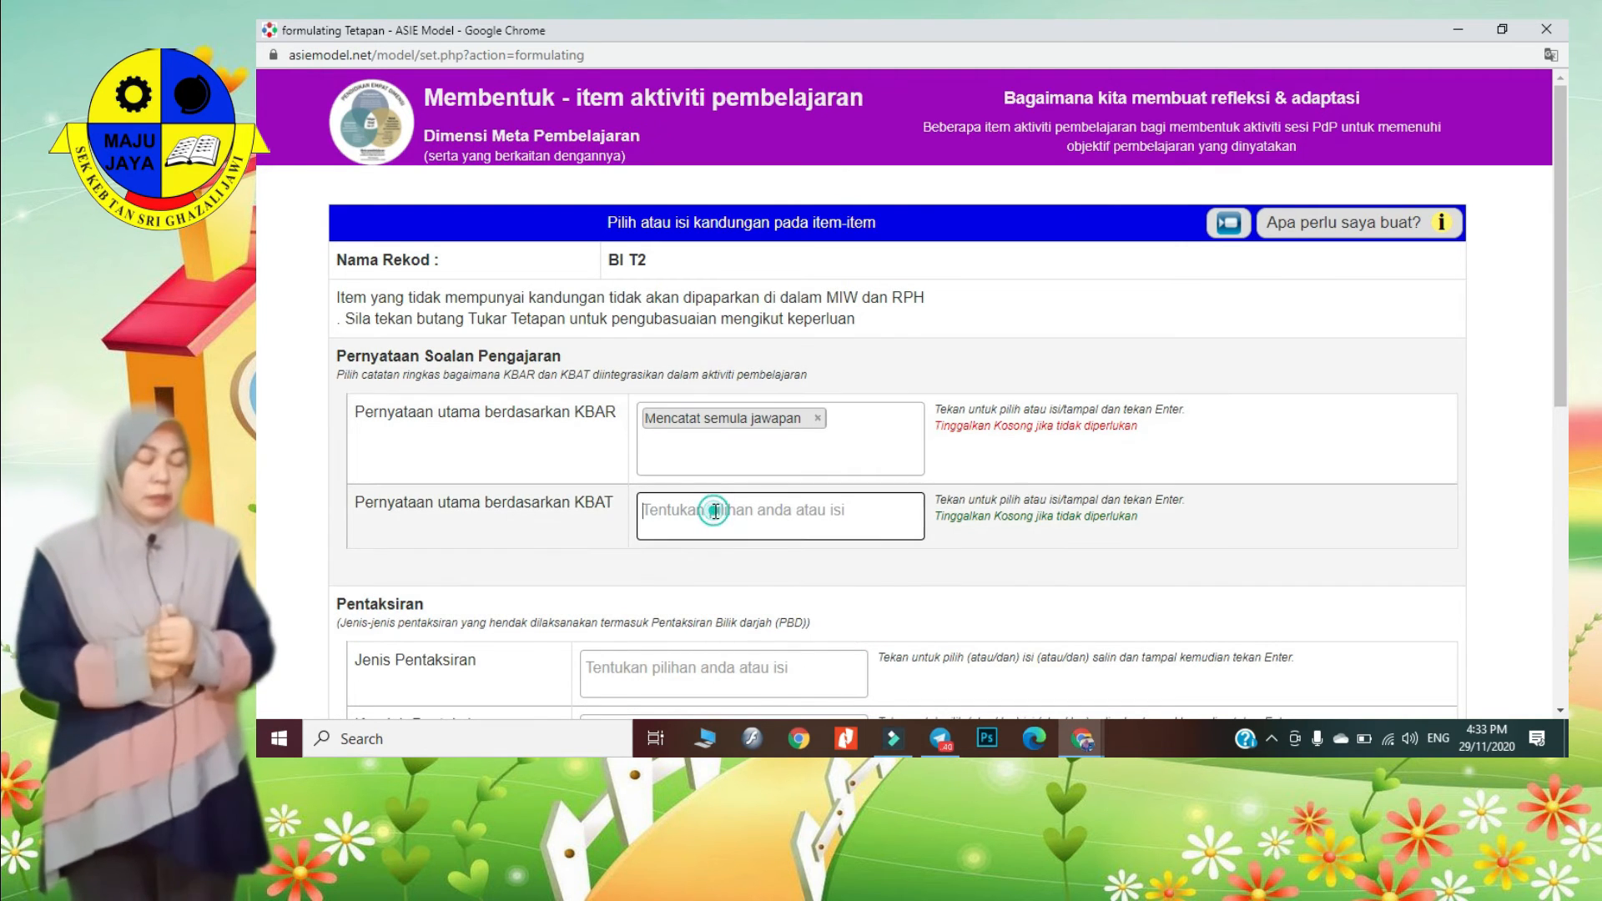
scroll(760, 609, "down", 2)
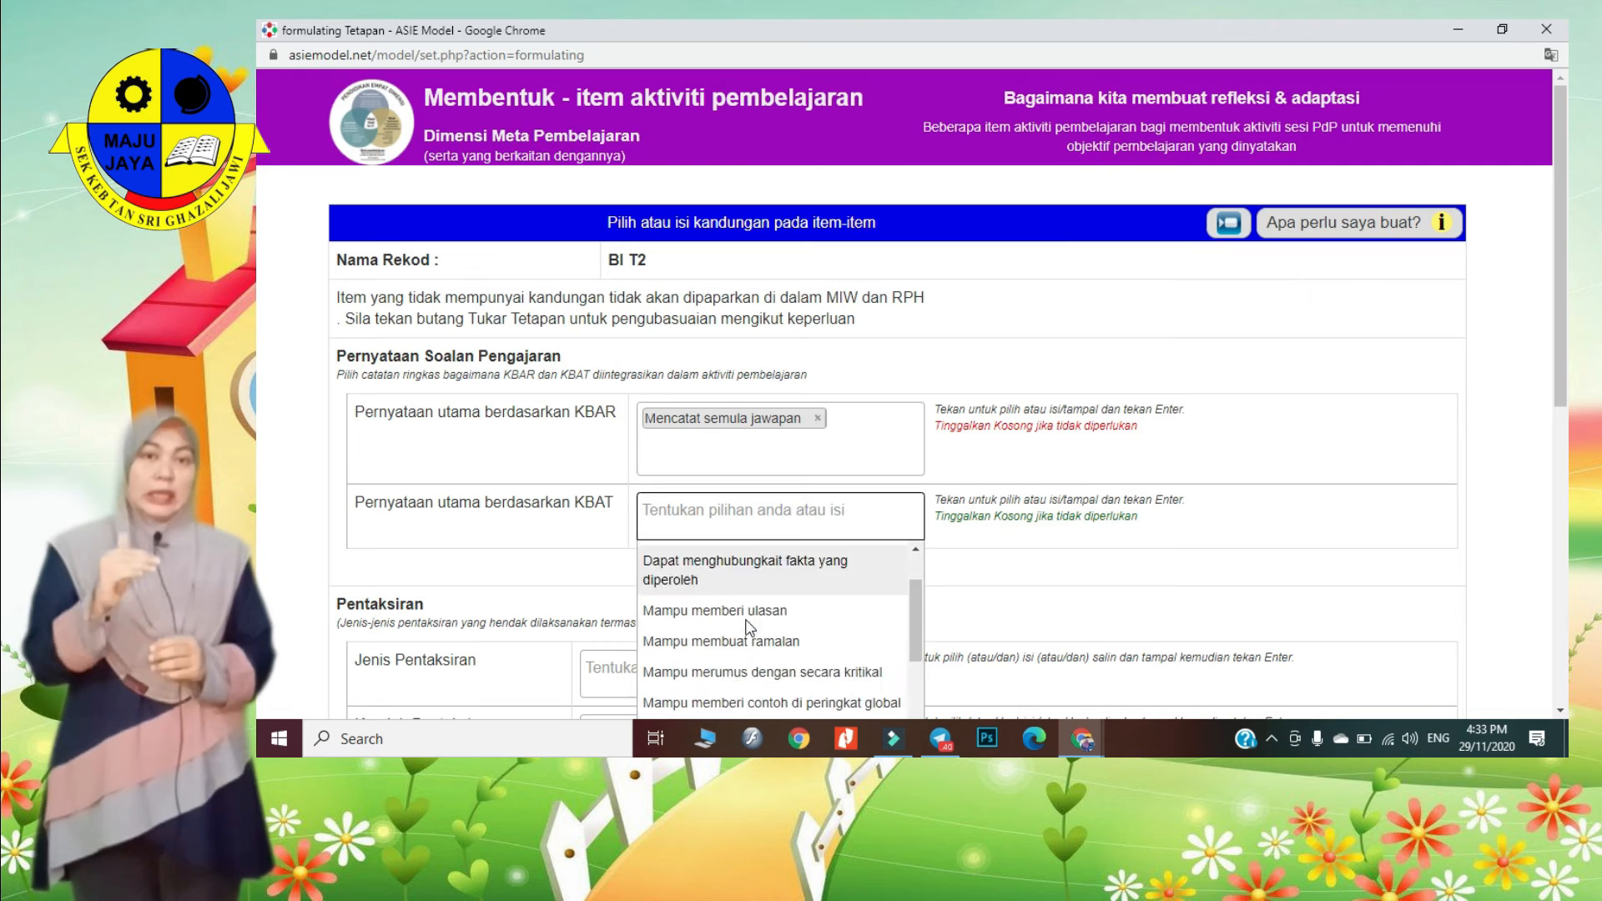
scroll(764, 601, "down", 2)
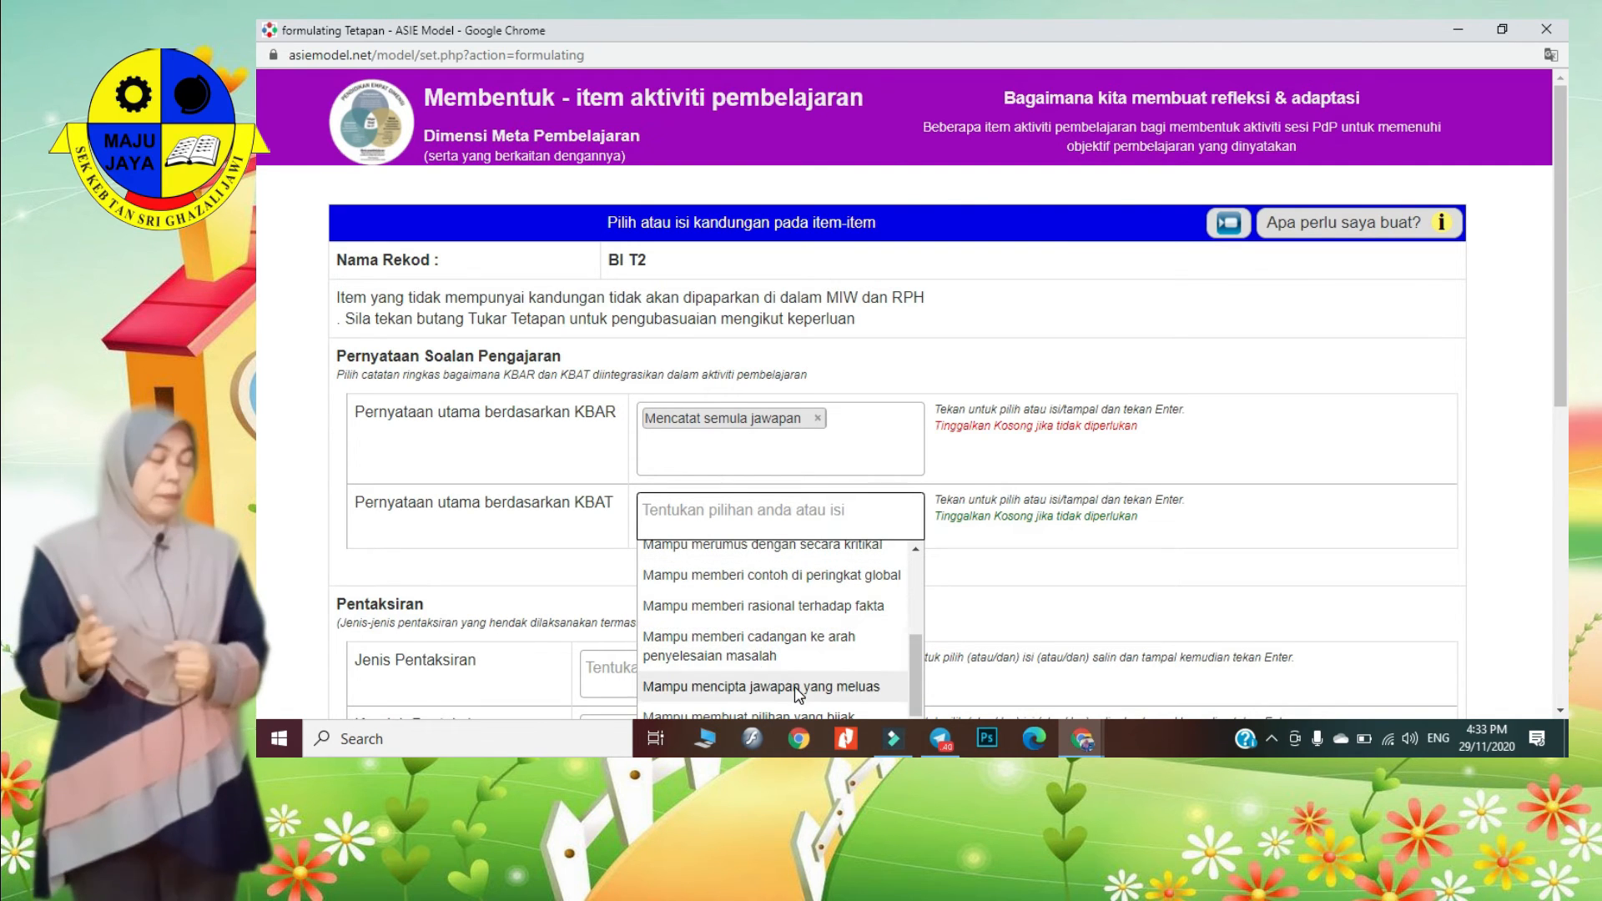
scroll(965, 665, "down", 1)
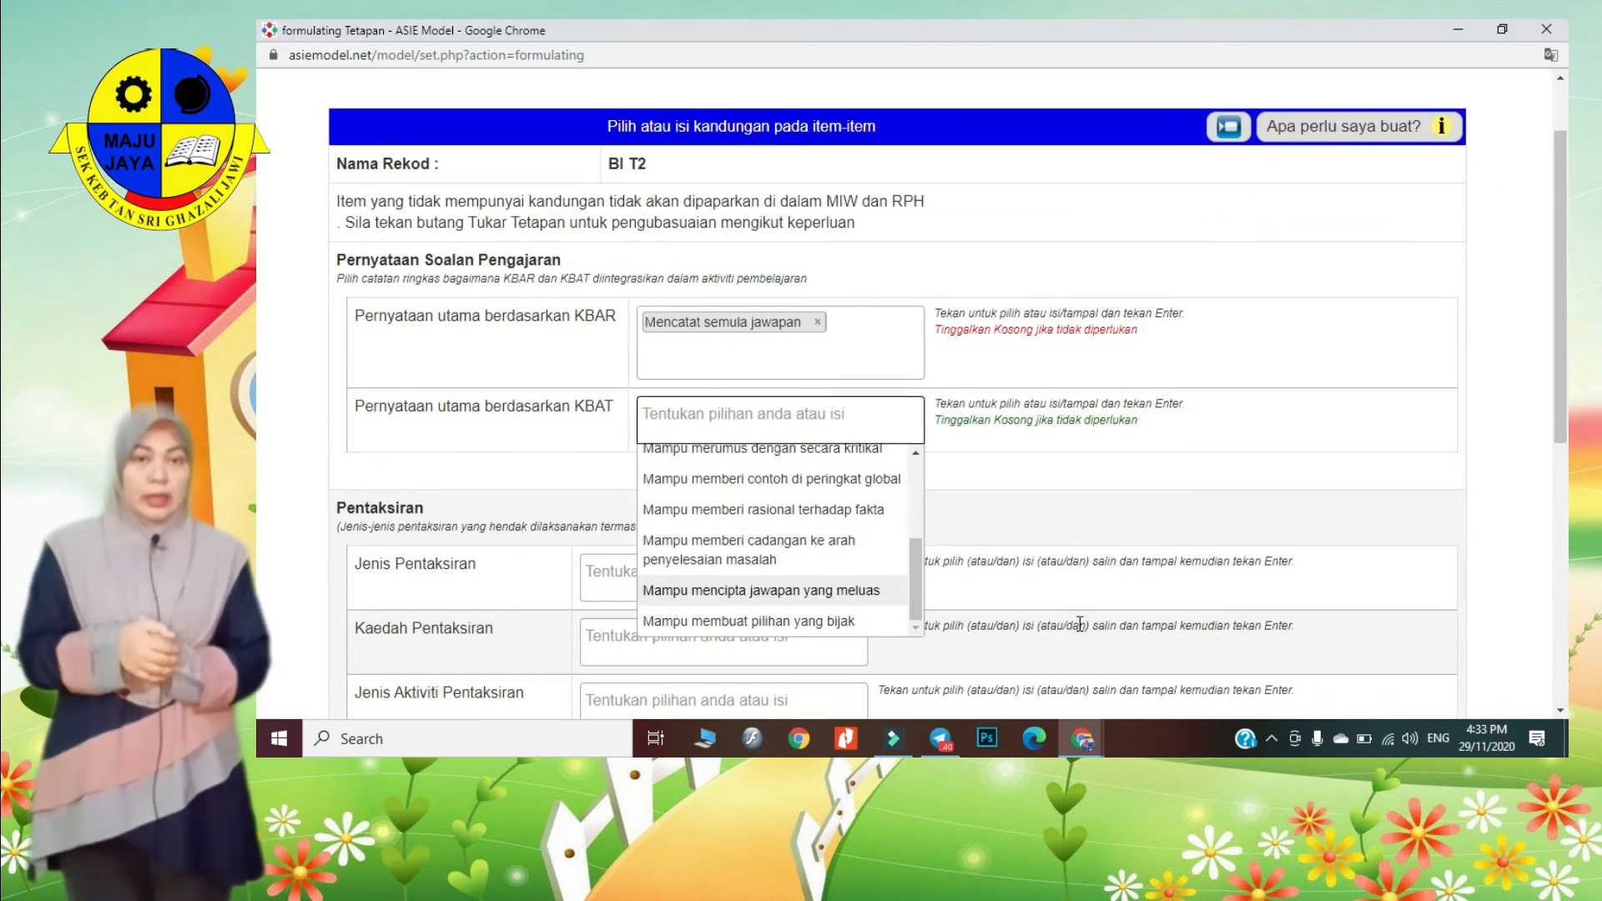
scroll(832, 618, "up", 3)
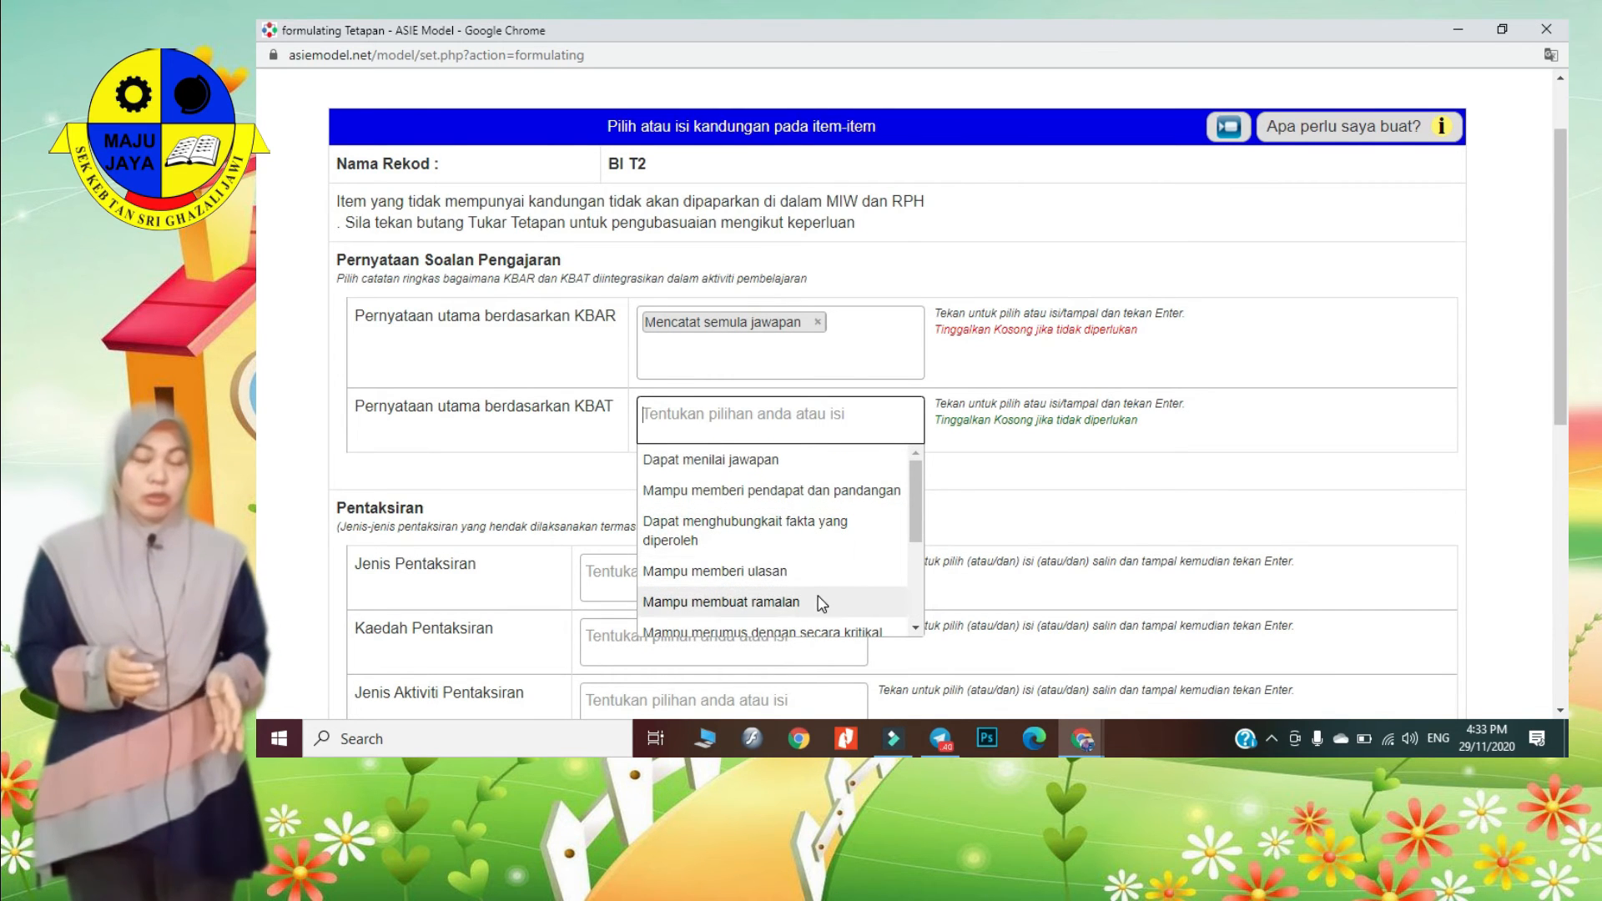
scroll(822, 602, "down", 1)
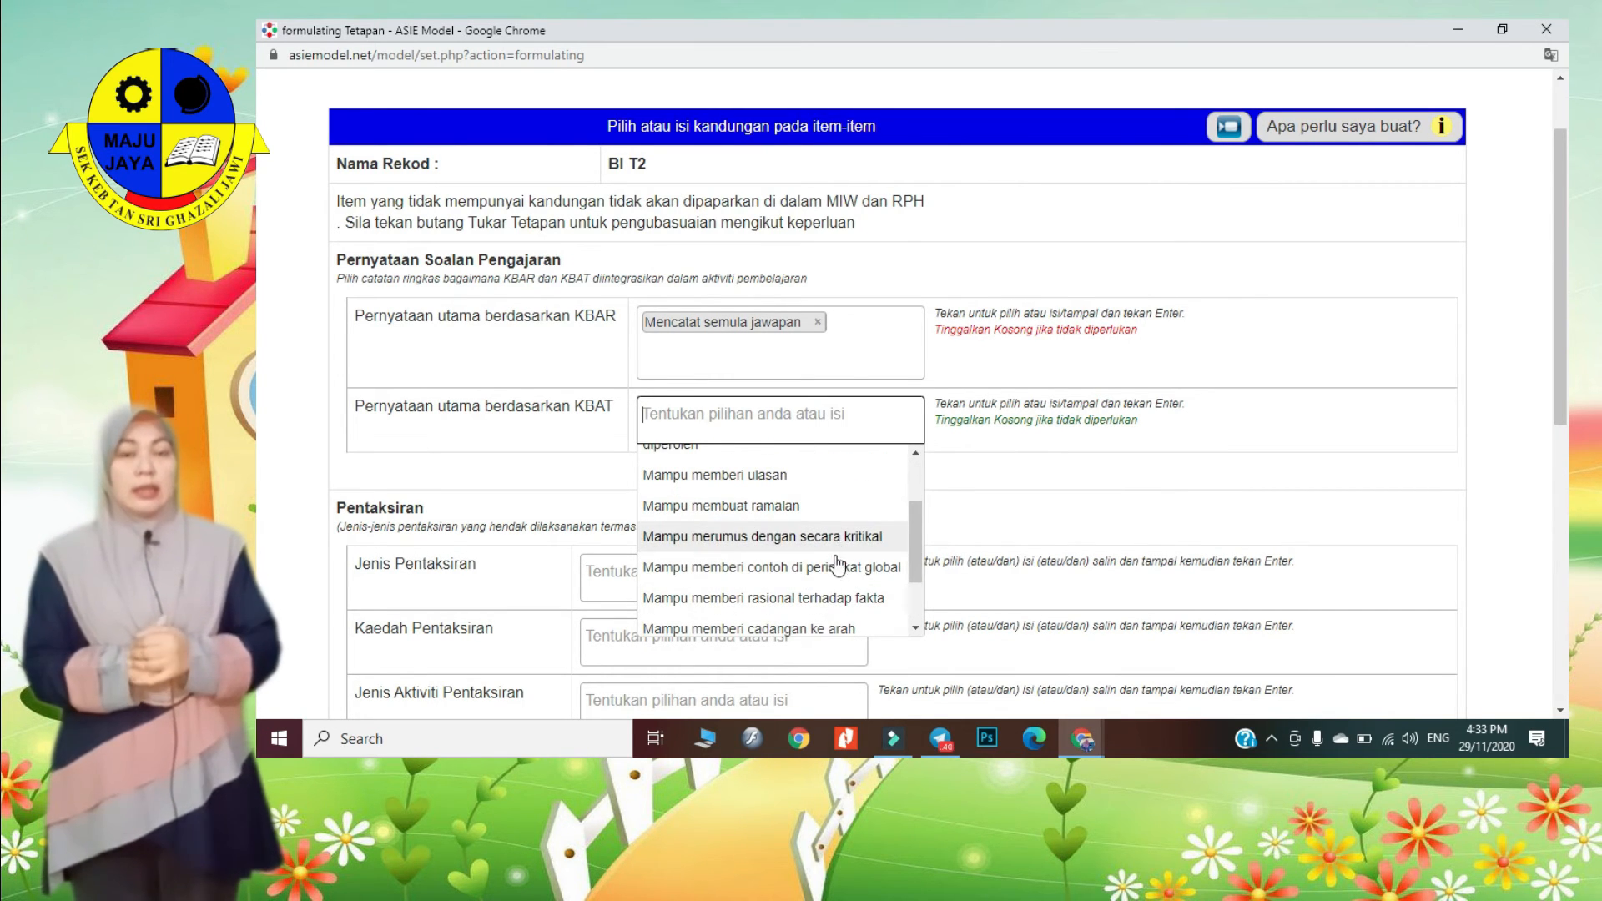
scroll(837, 567, "down", 1)
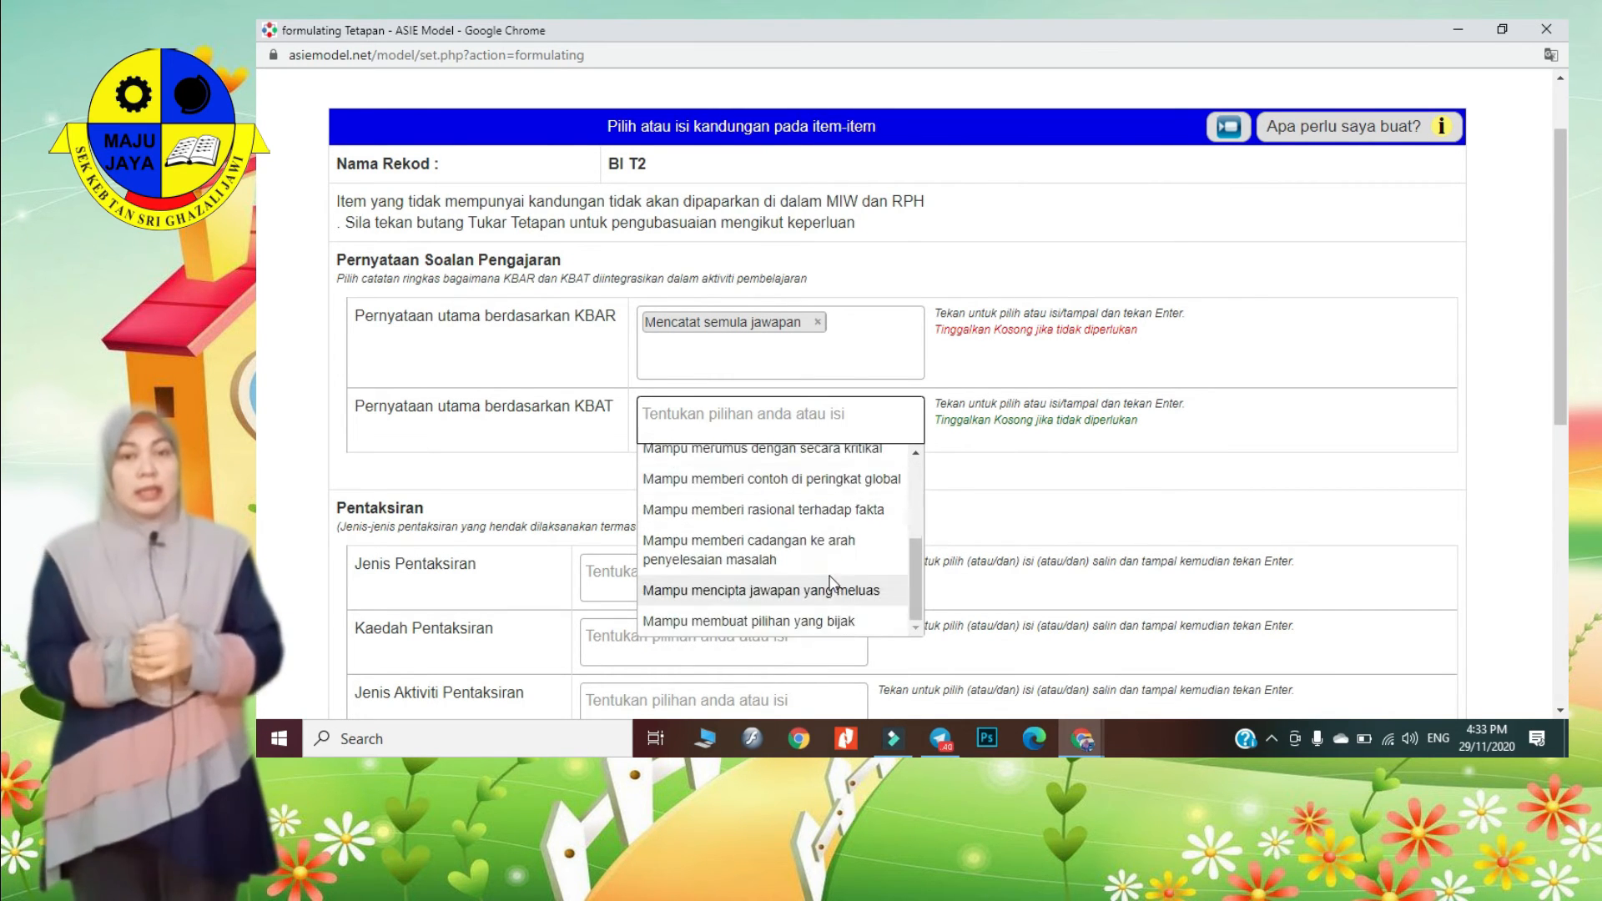
left_click(808, 624)
- Set Jenis Pentaksiran to Pembelajaran Dalam Talian/Pembelajaran Digital and Kaedah Pentaksiran to Latihan dalam Pembelajaran Dalam Talian/Pembelajaran Digital
scroll(1074, 500, "down", 3)
left_click(594, 404)
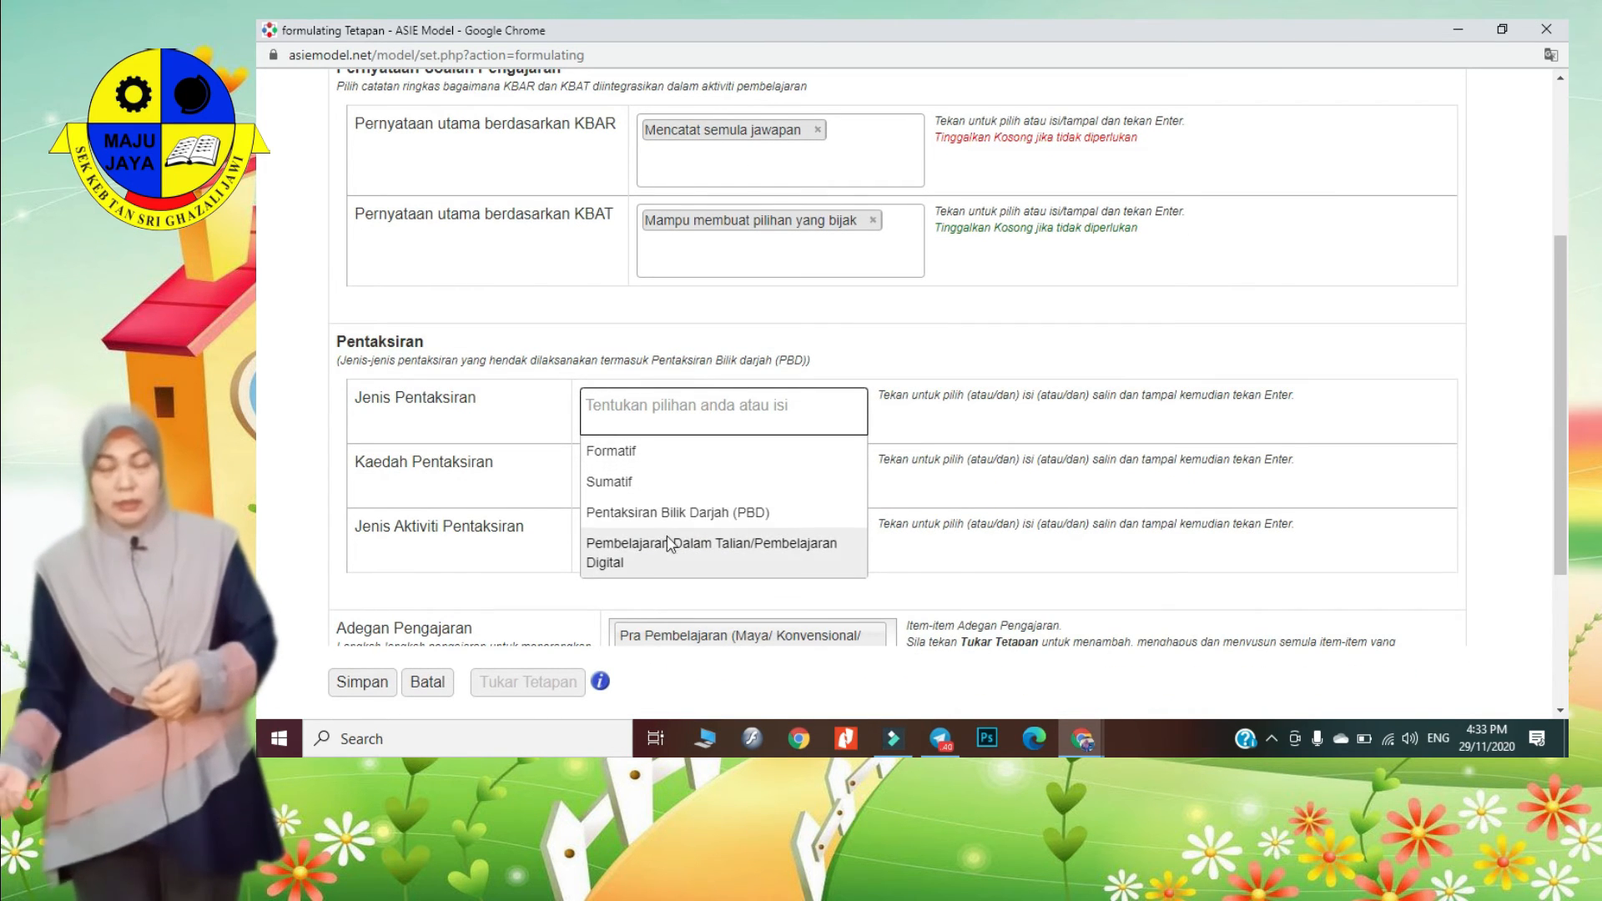
left_click(668, 551)
left_click(725, 516)
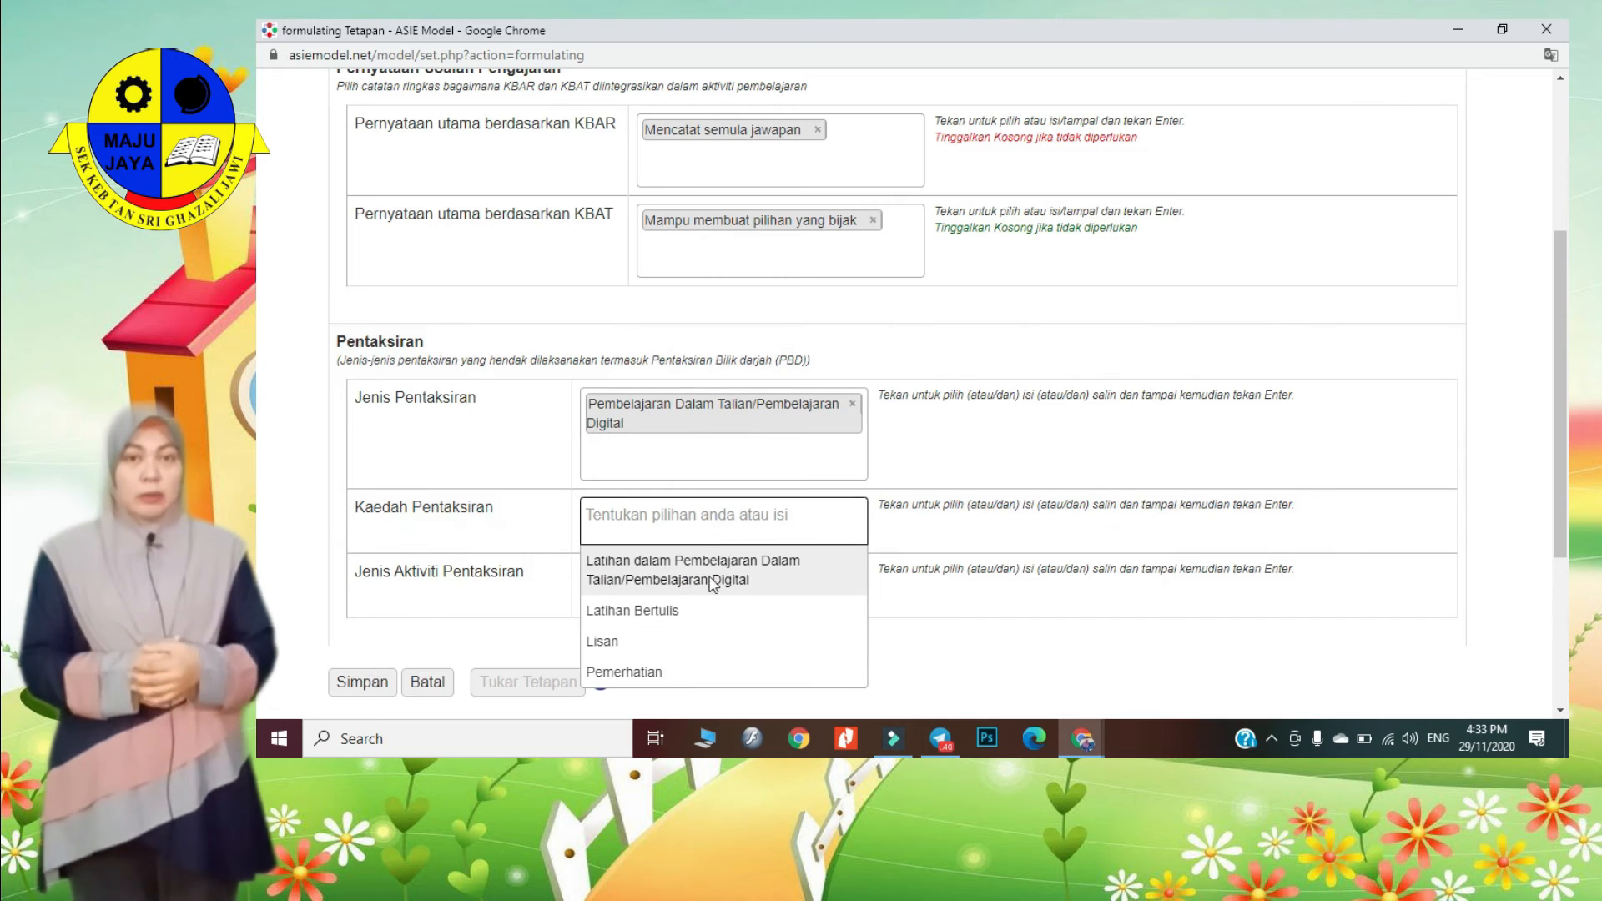
left_click(746, 589)
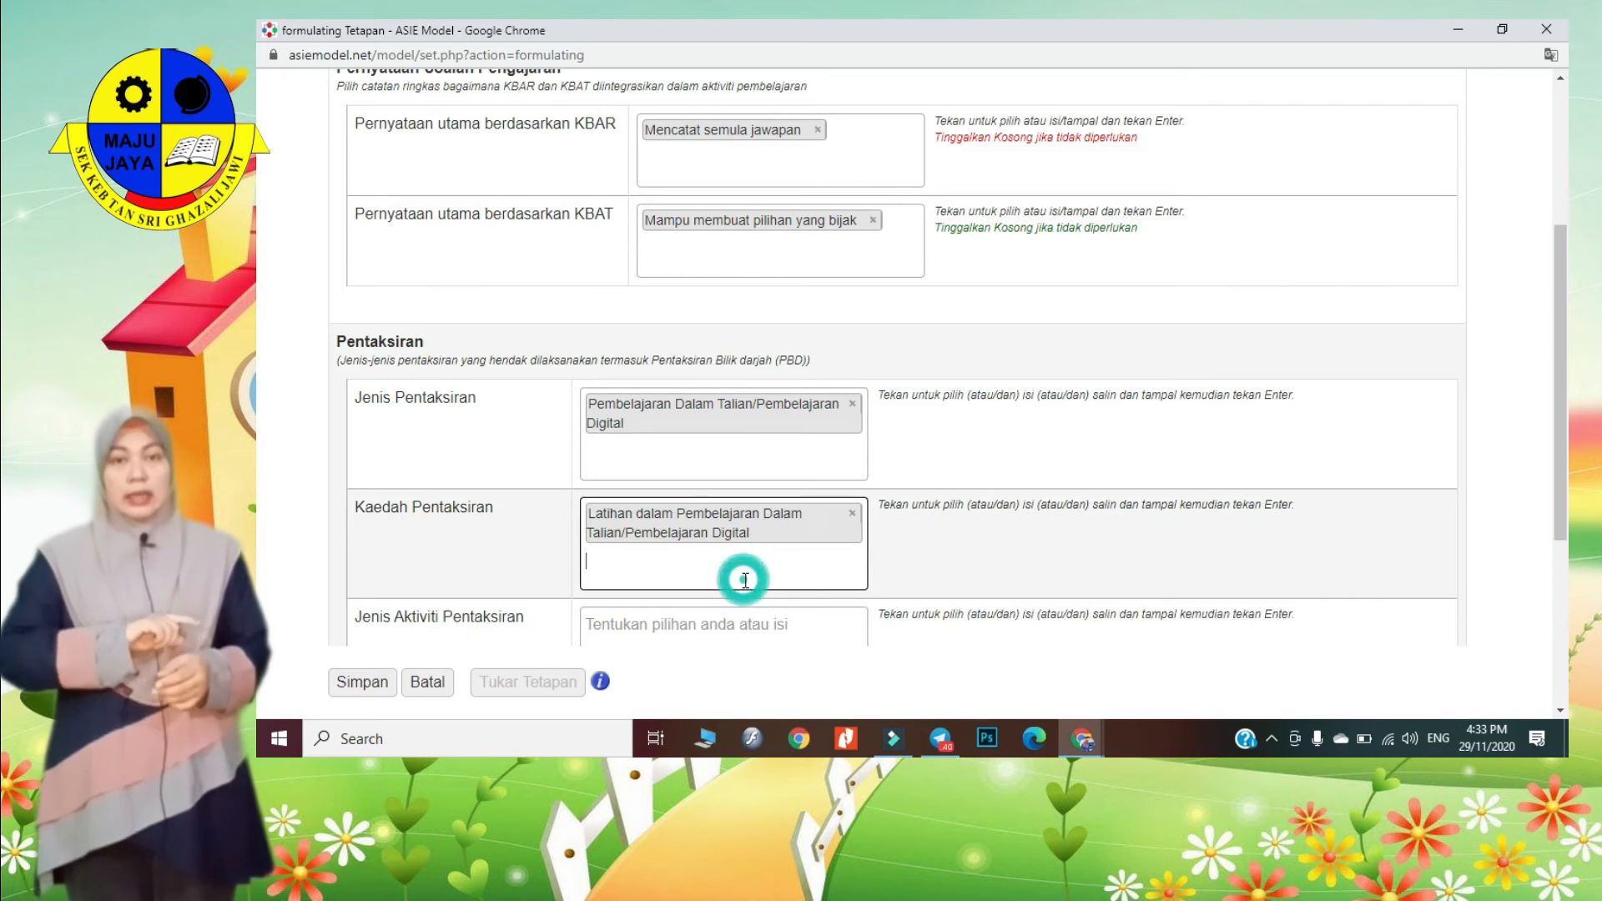
- Set Jenis Aktiviti Pentaksiran to Tugasan and save the Membentuk - item aktiviti pembelajaran aspect
scroll(743, 576, "down", 3)
left_click(701, 342)
scroll(690, 518, "down", 3)
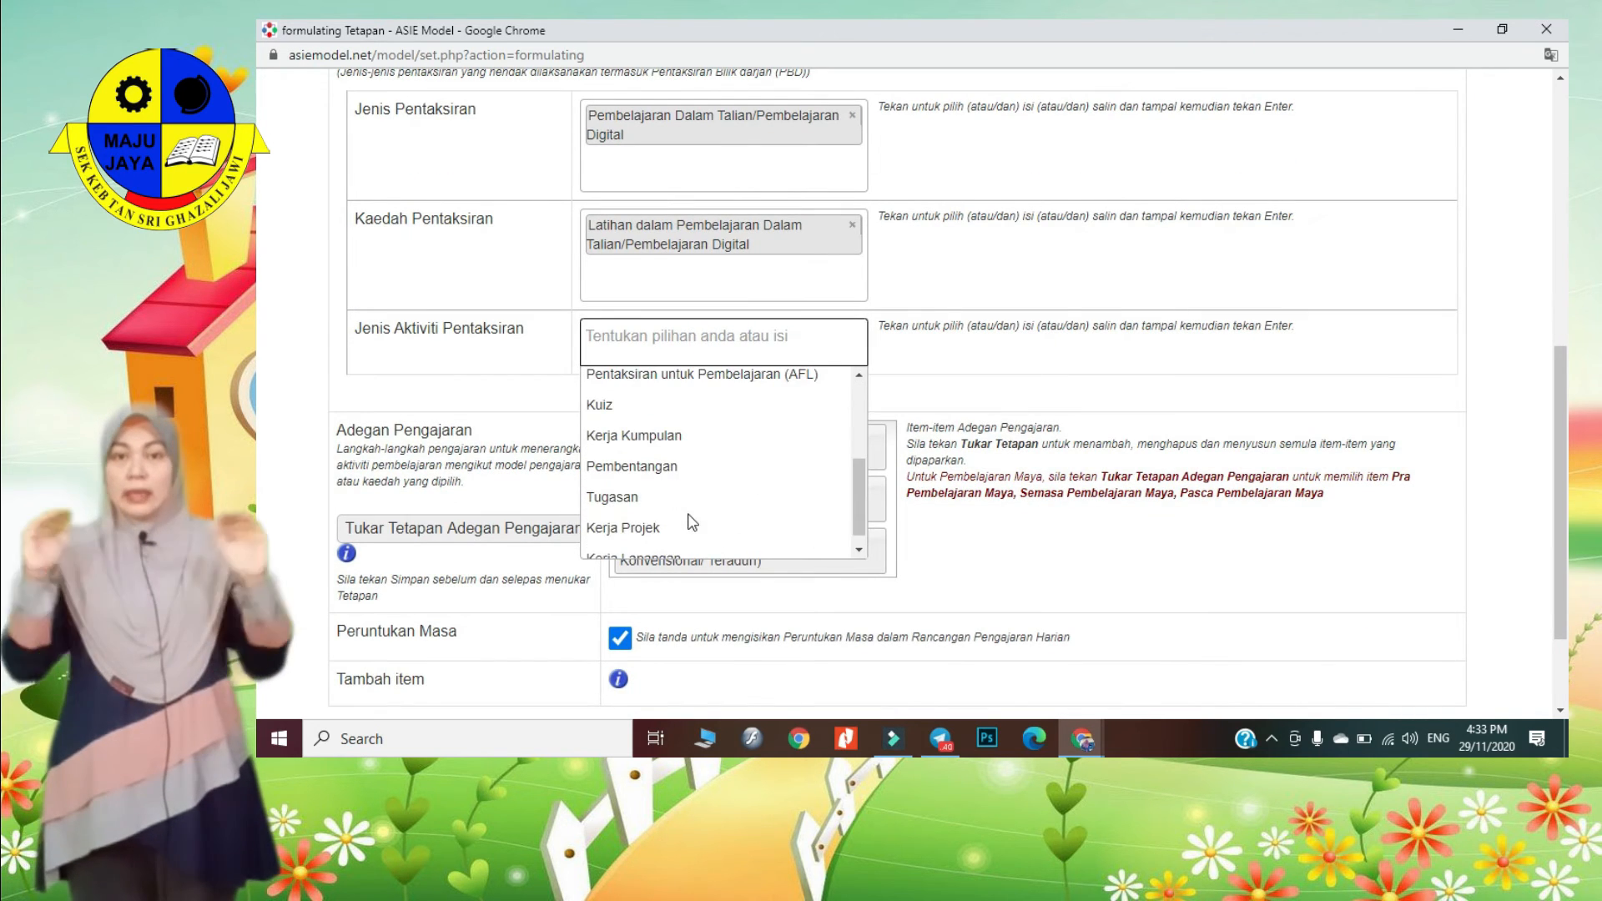
left_click(680, 494)
scroll(997, 534, "down", 2)
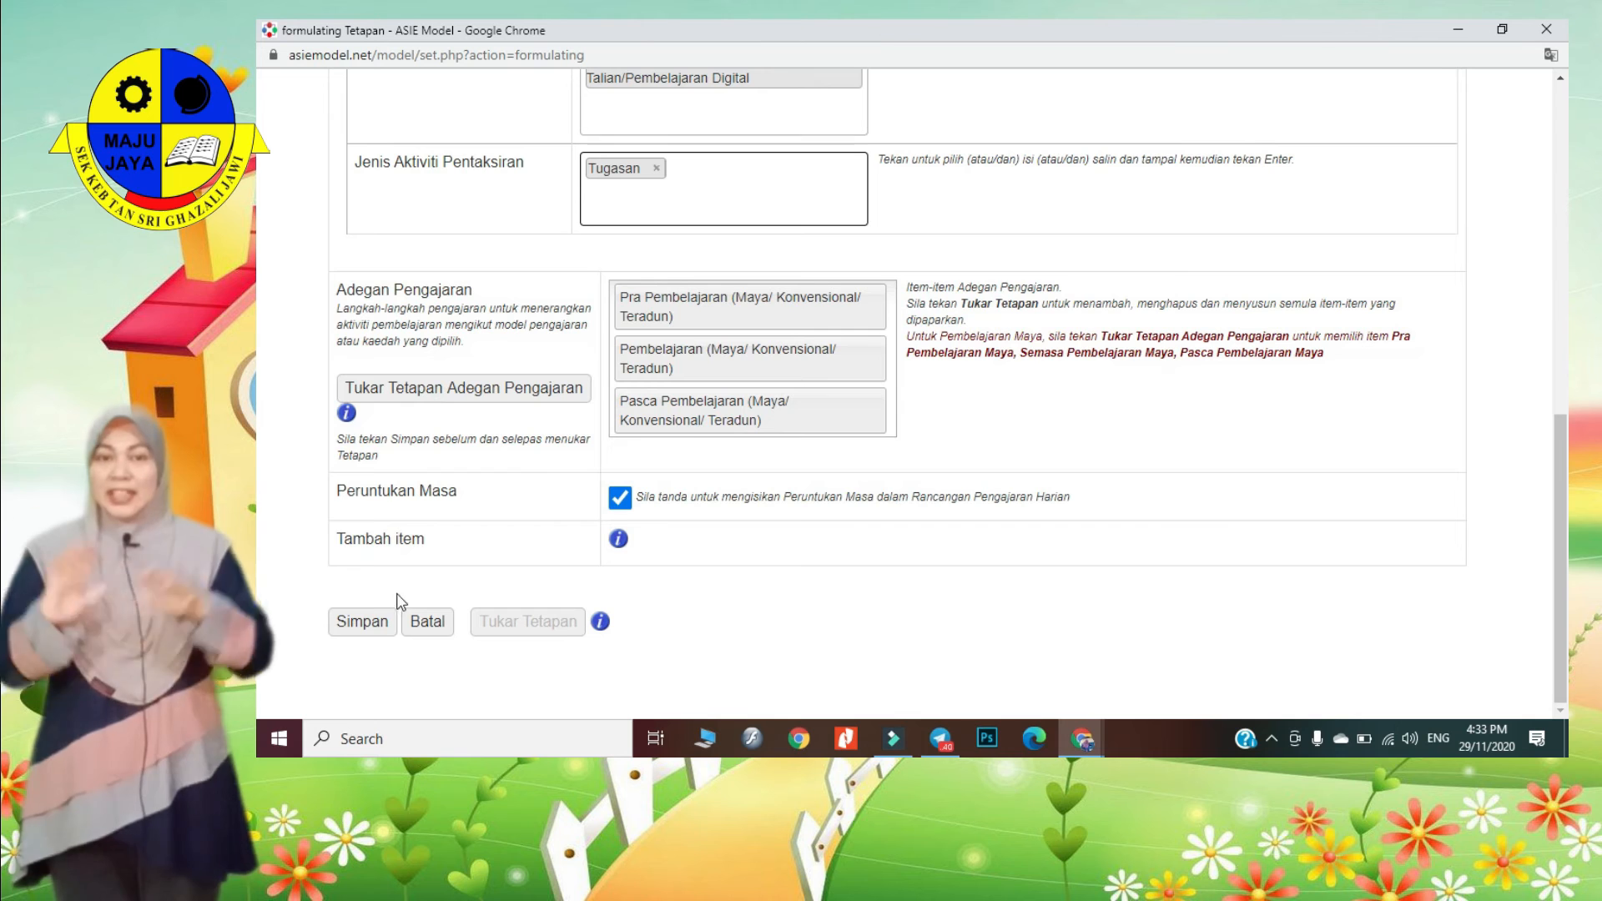
left_click(374, 624)
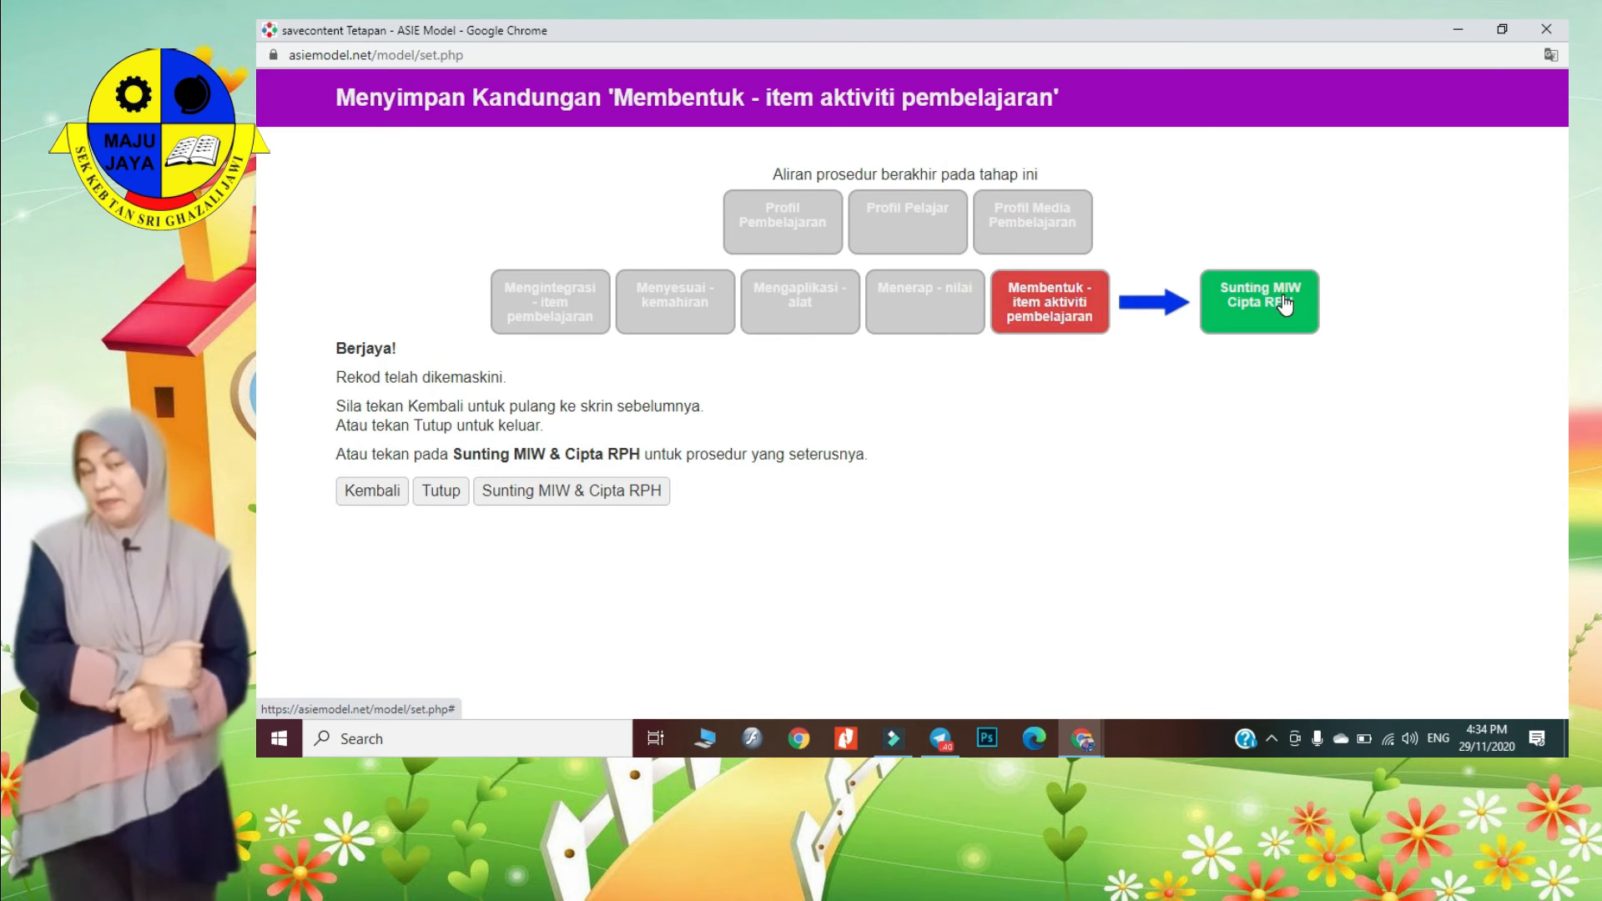
- Close the settings window and open the Buka Rekod list of created records in a maximized window
left_click(455, 496)
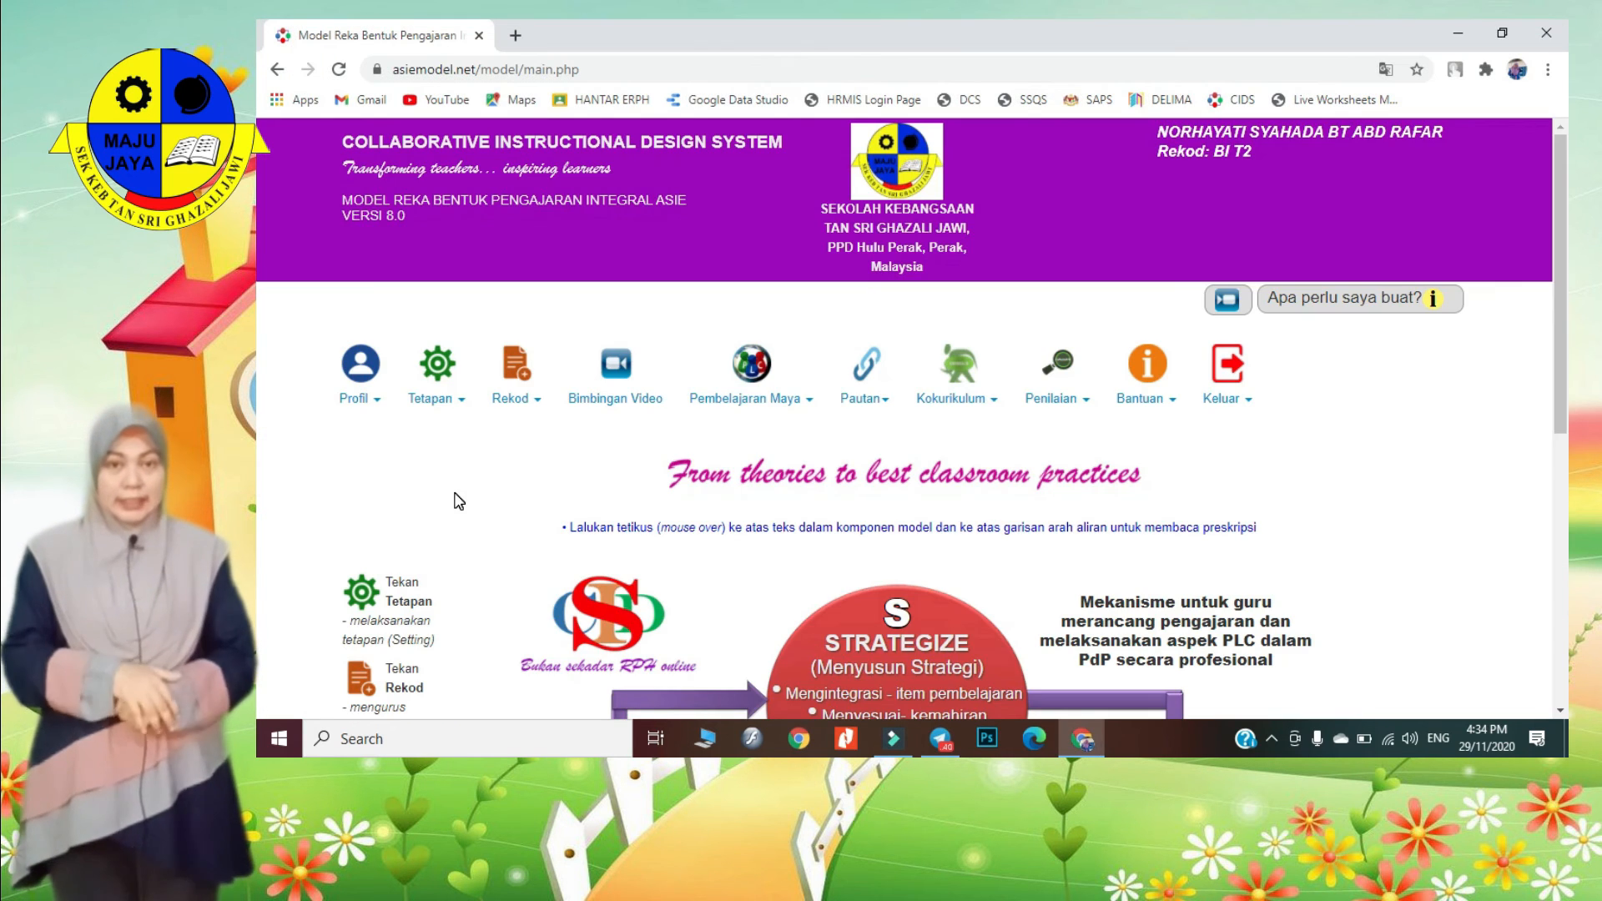
left_click(541, 415)
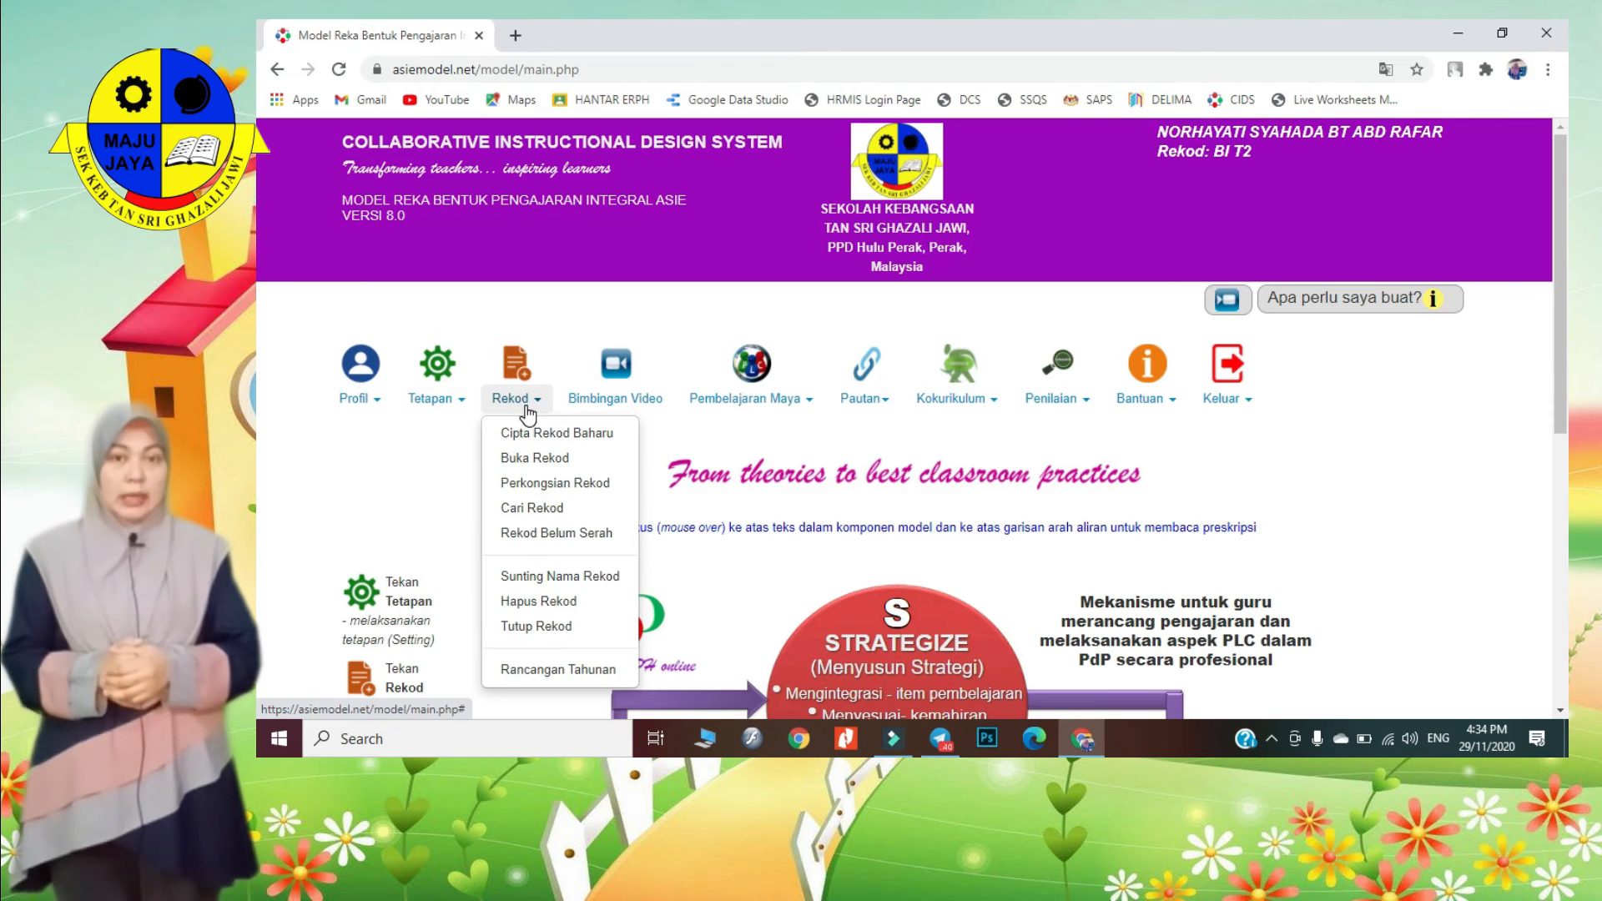
left_click(544, 466)
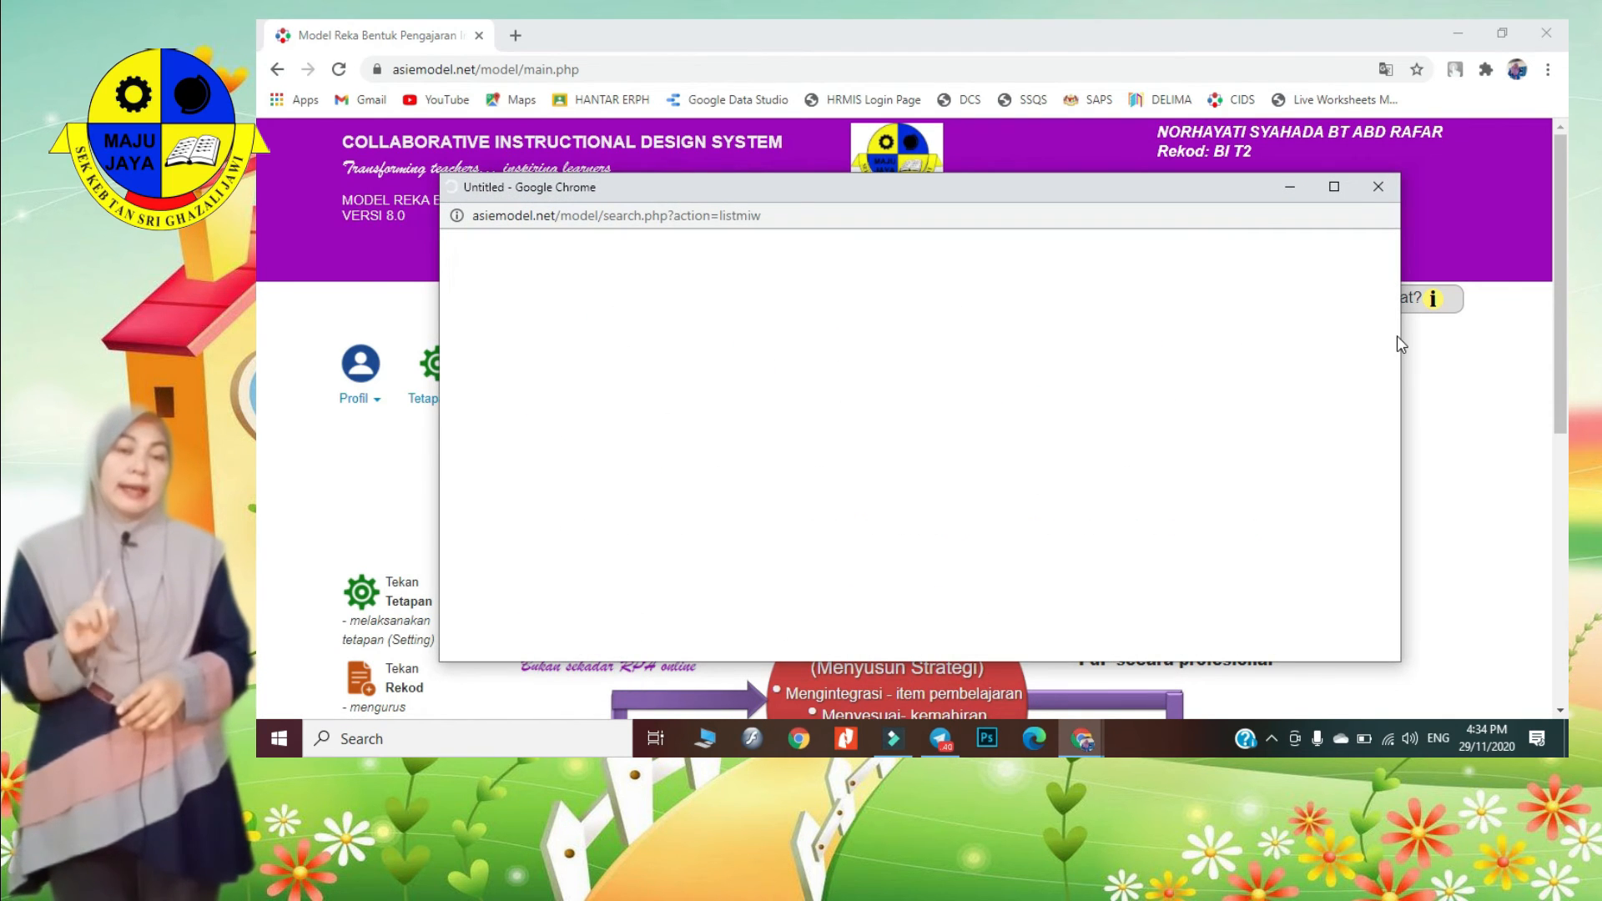
left_click(1335, 189)
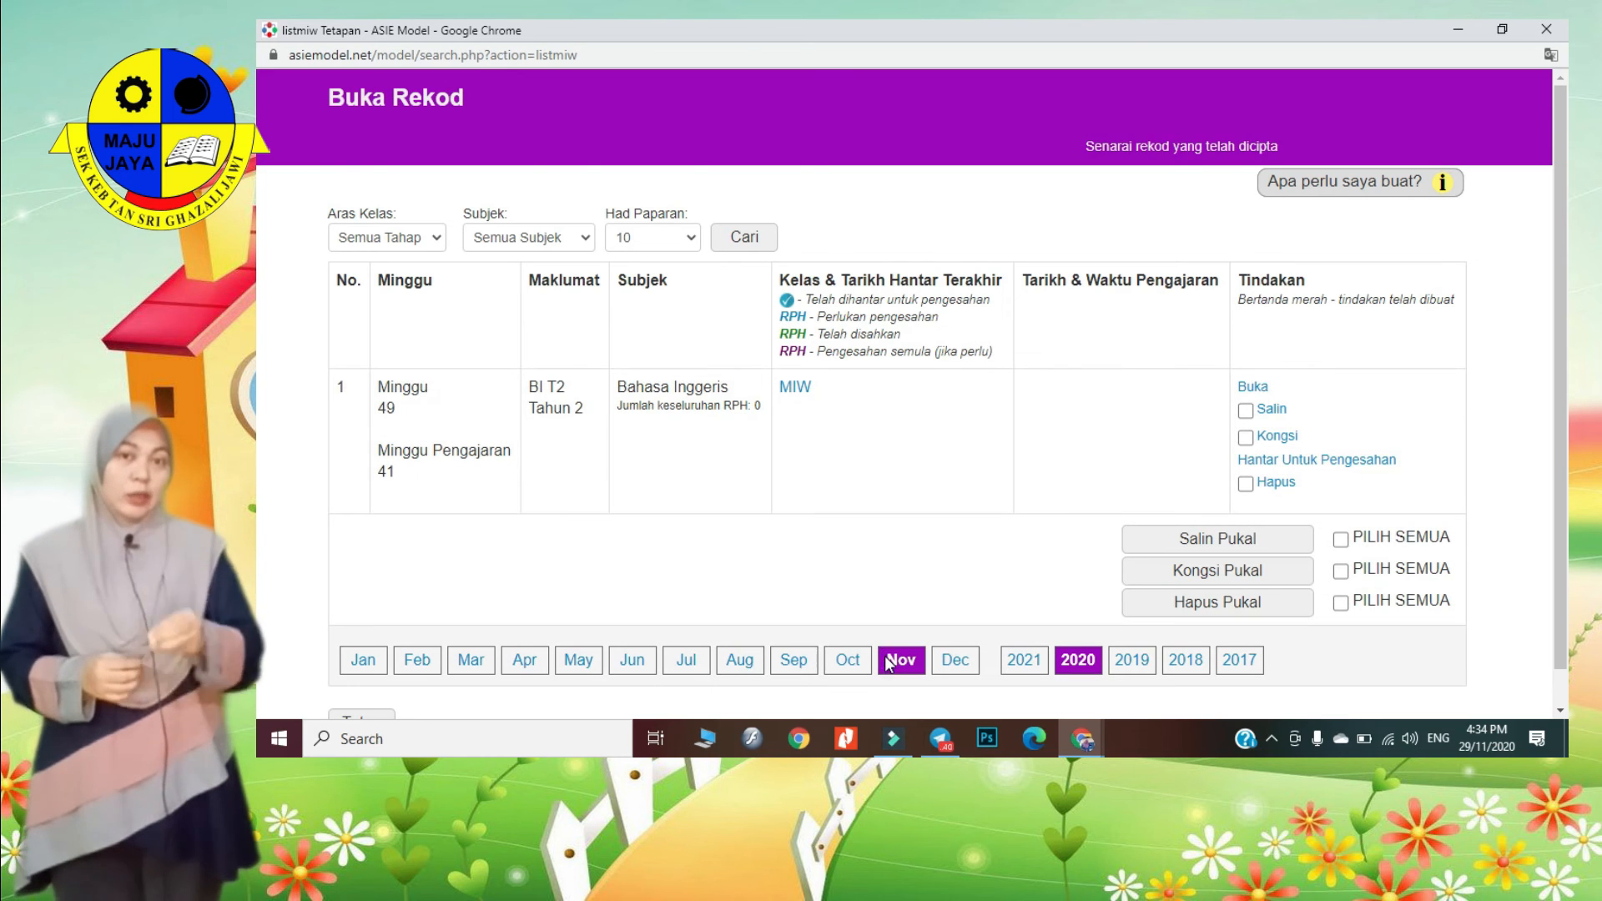
- Compare the BI T2 records listed for November and December 2020, finishing on the December list
left_click(955, 664)
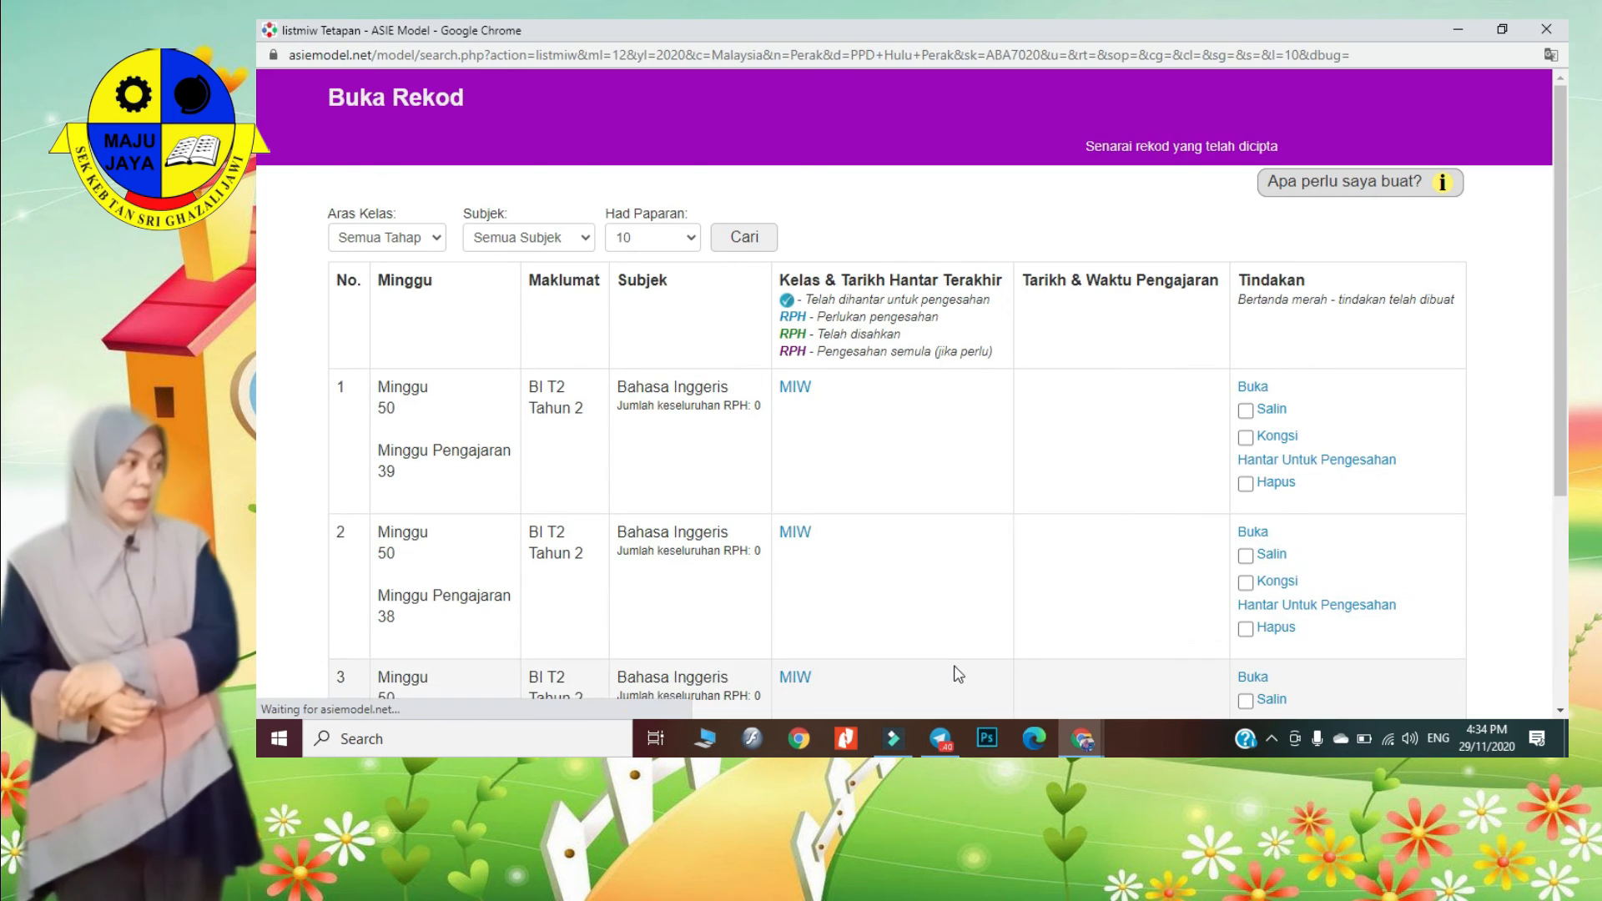
scroll(951, 667, "down", 3)
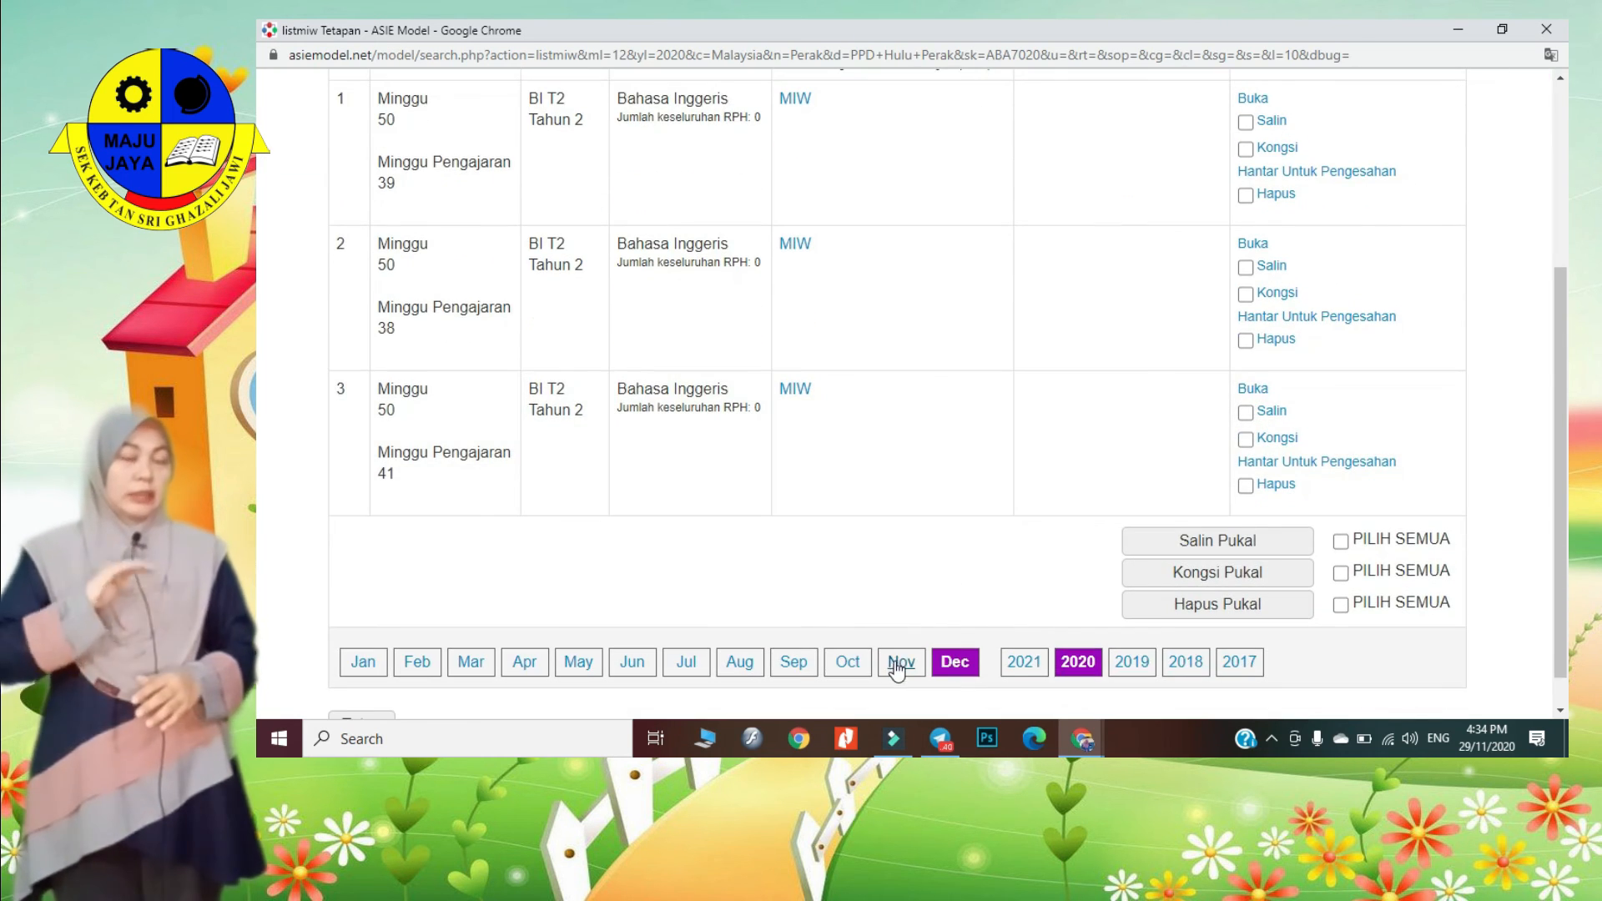
left_click(898, 665)
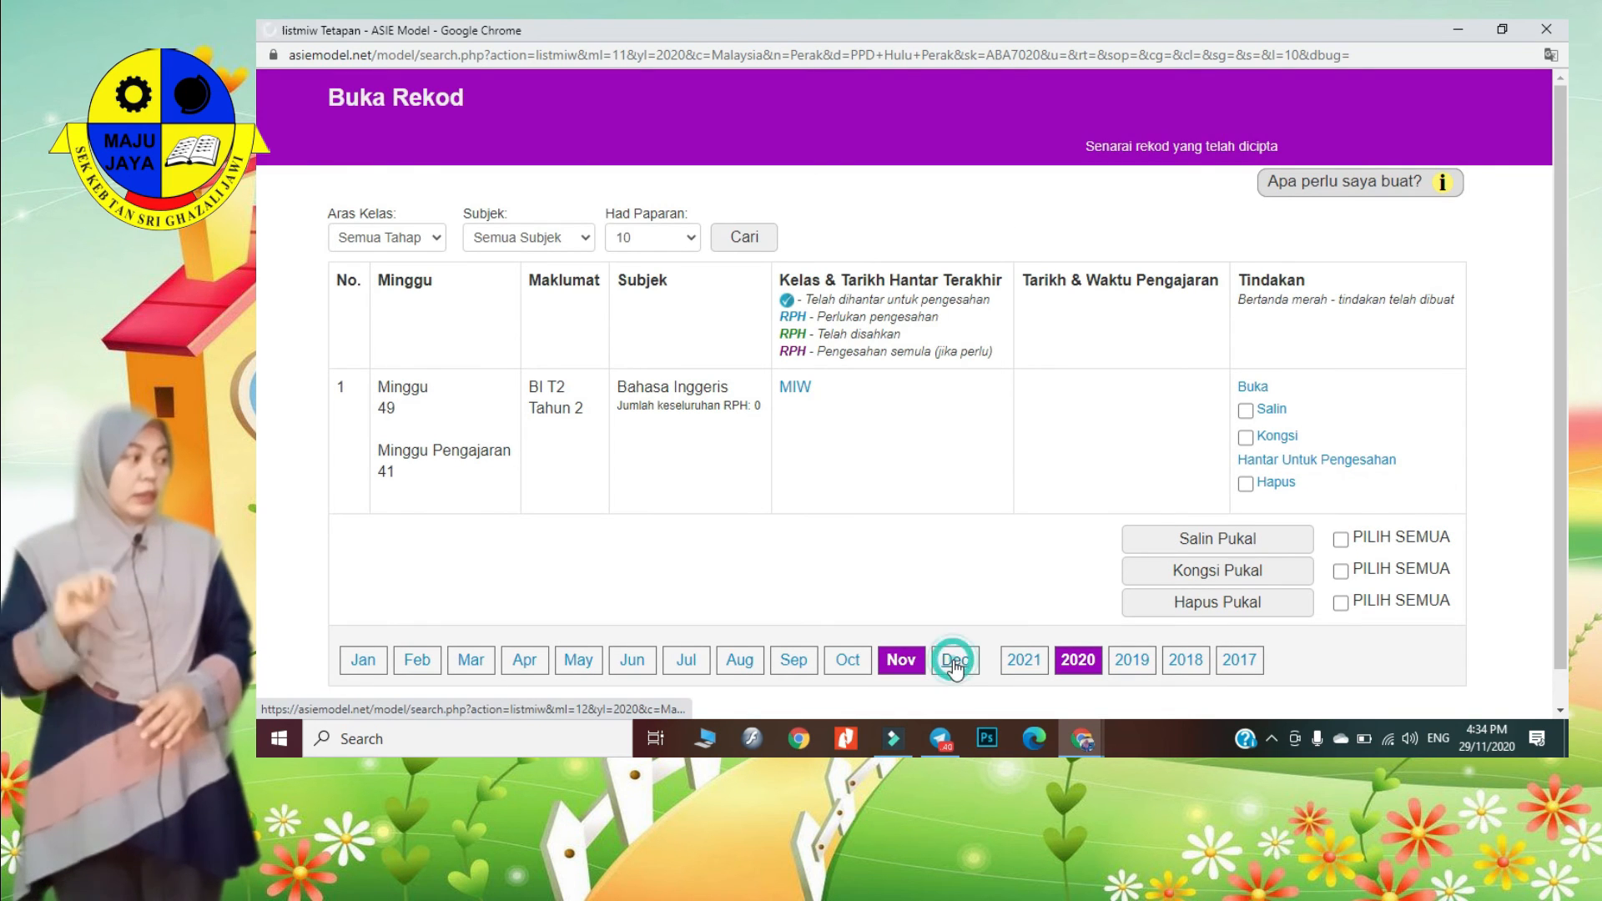
scroll(984, 645, "down", 2)
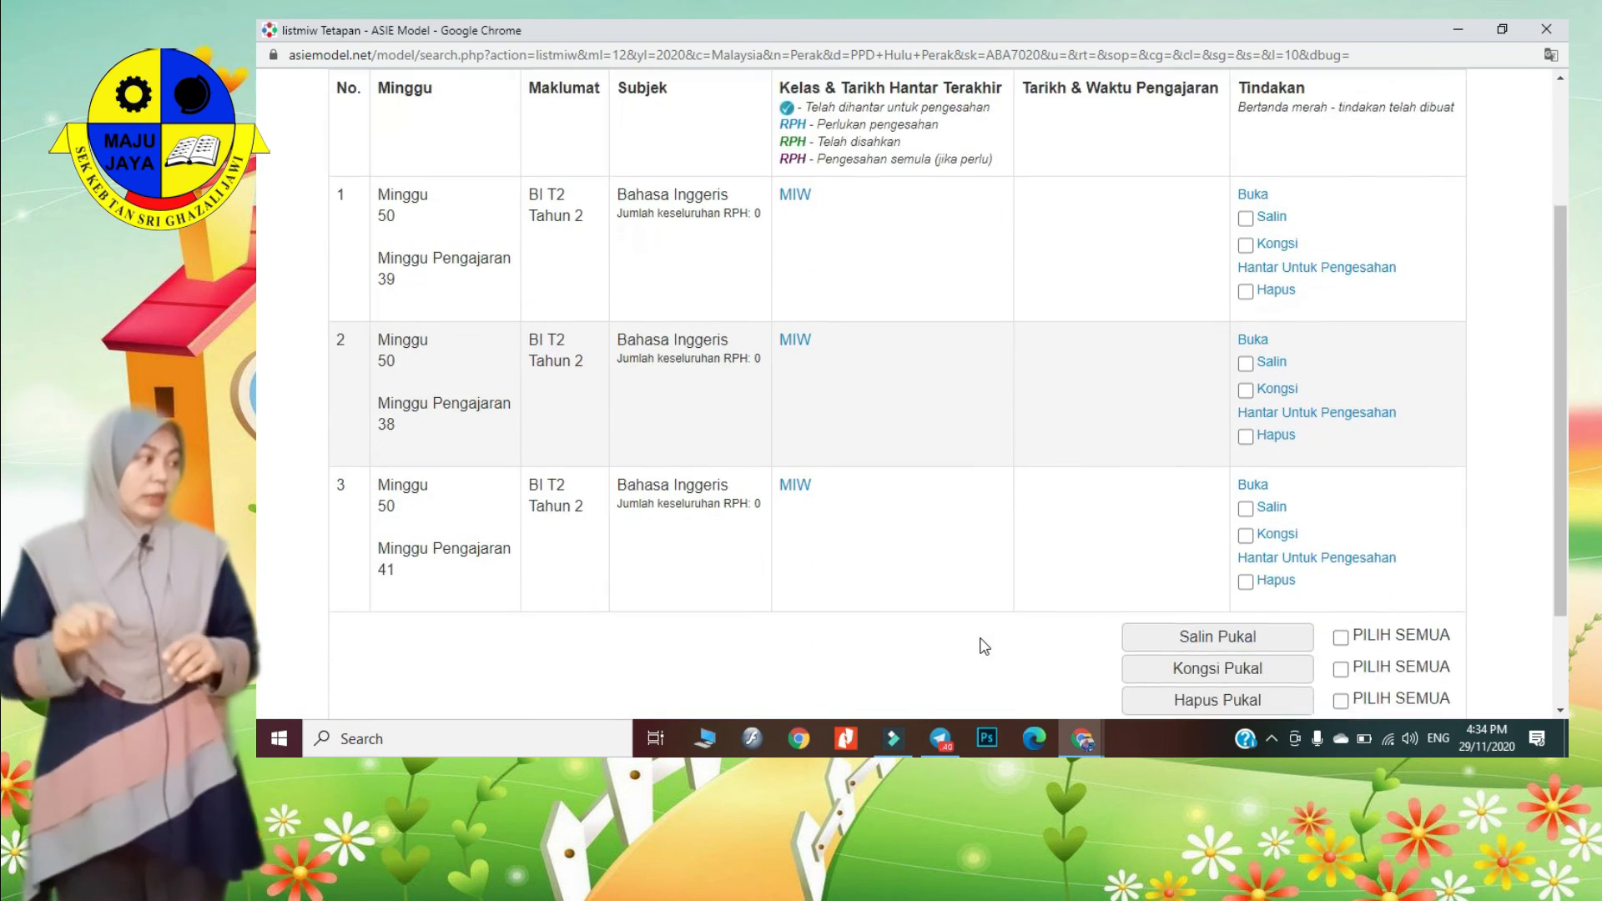
scroll(985, 645, "down", 1)
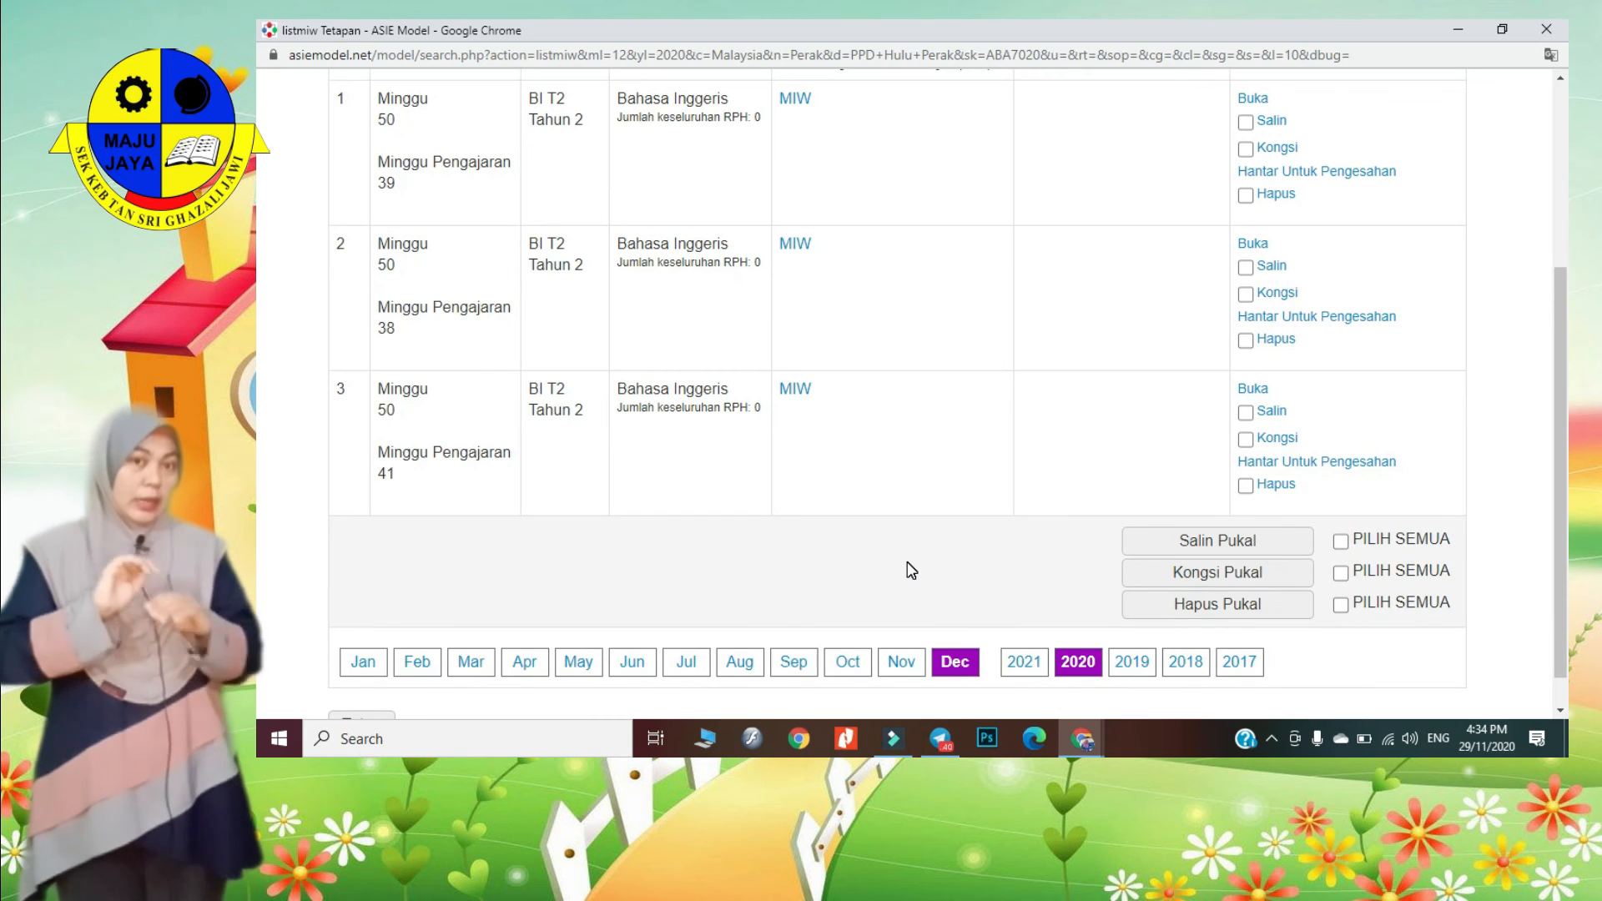
scroll(911, 571, "up", 2)
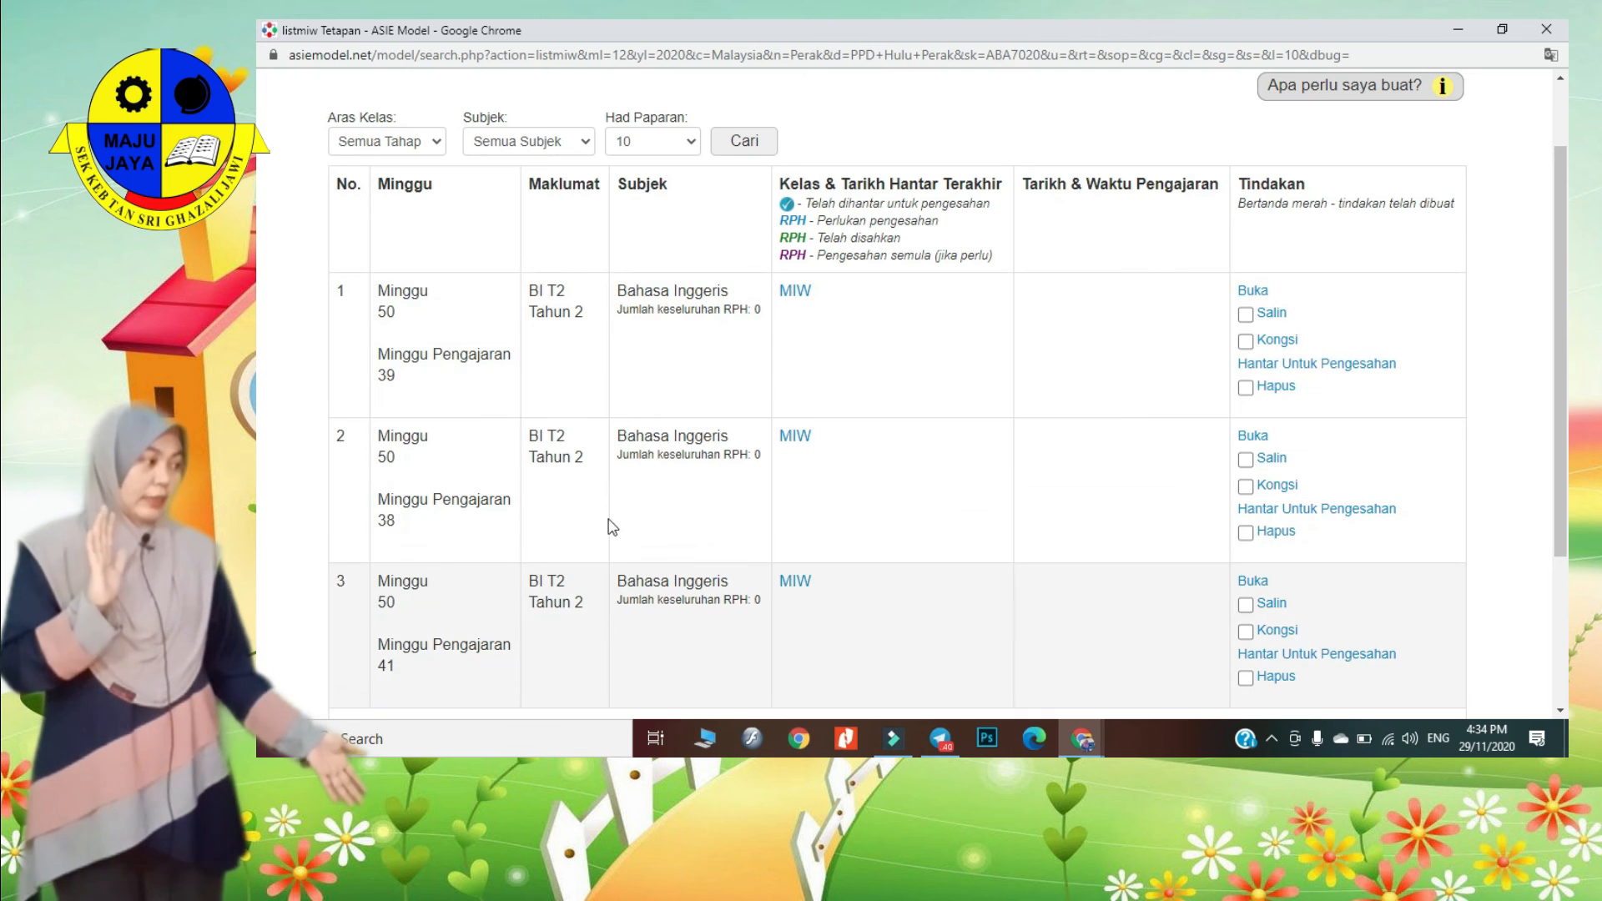
scroll(985, 588, "down", 2)
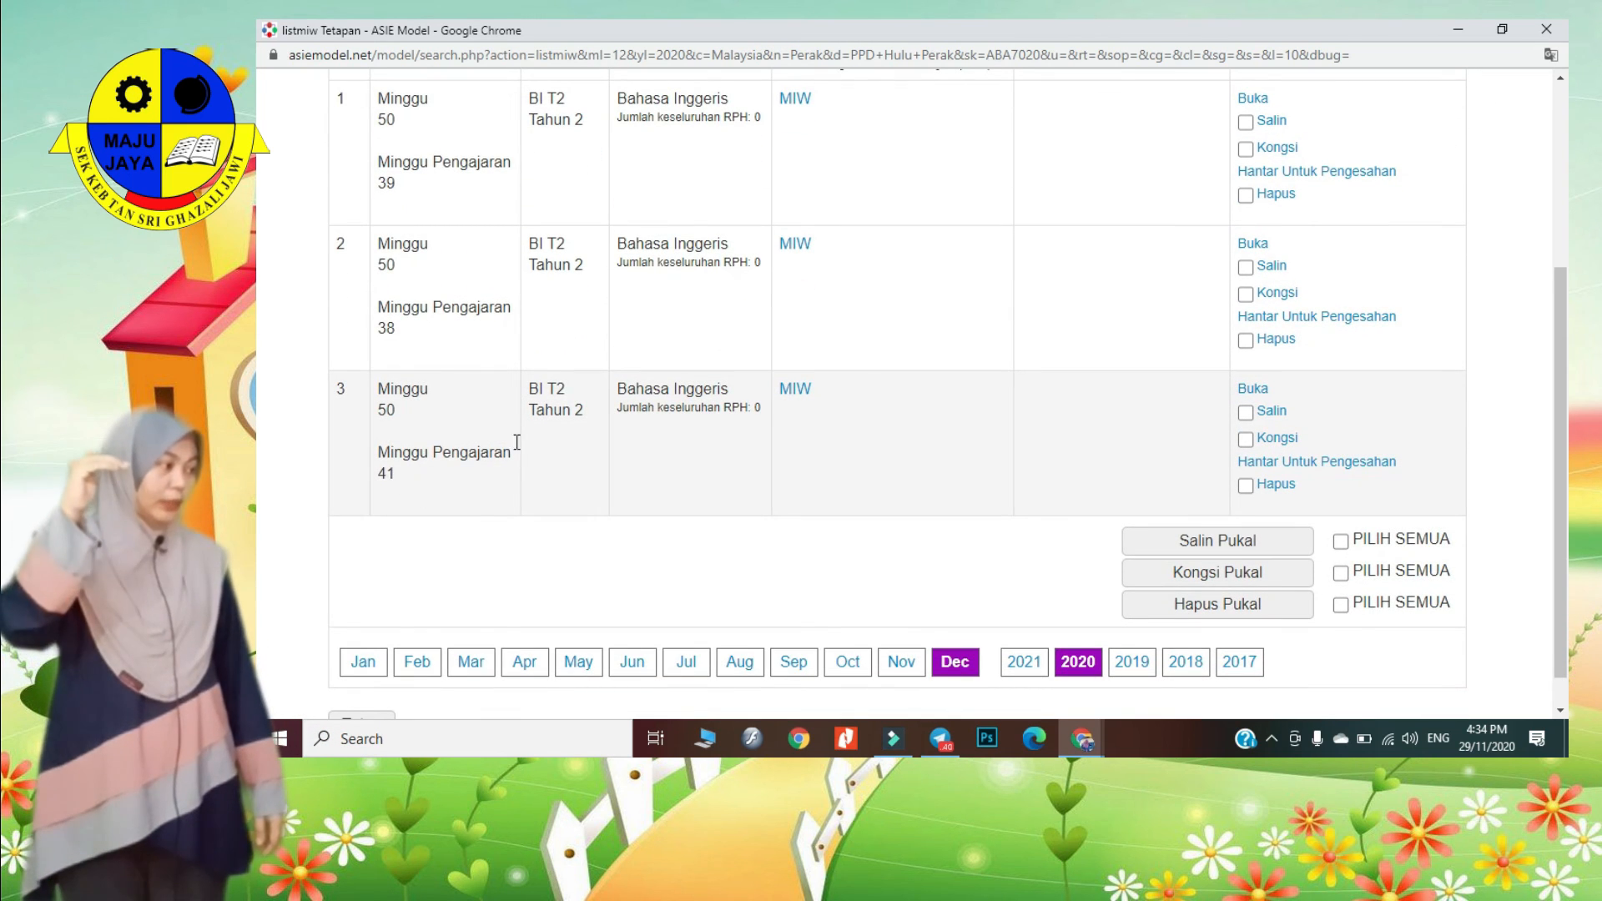
- Open the MIW of the BI T2 record for Minggu 50, Minggu Pengajaran 41, and look through its learning items
left_click(799, 392)
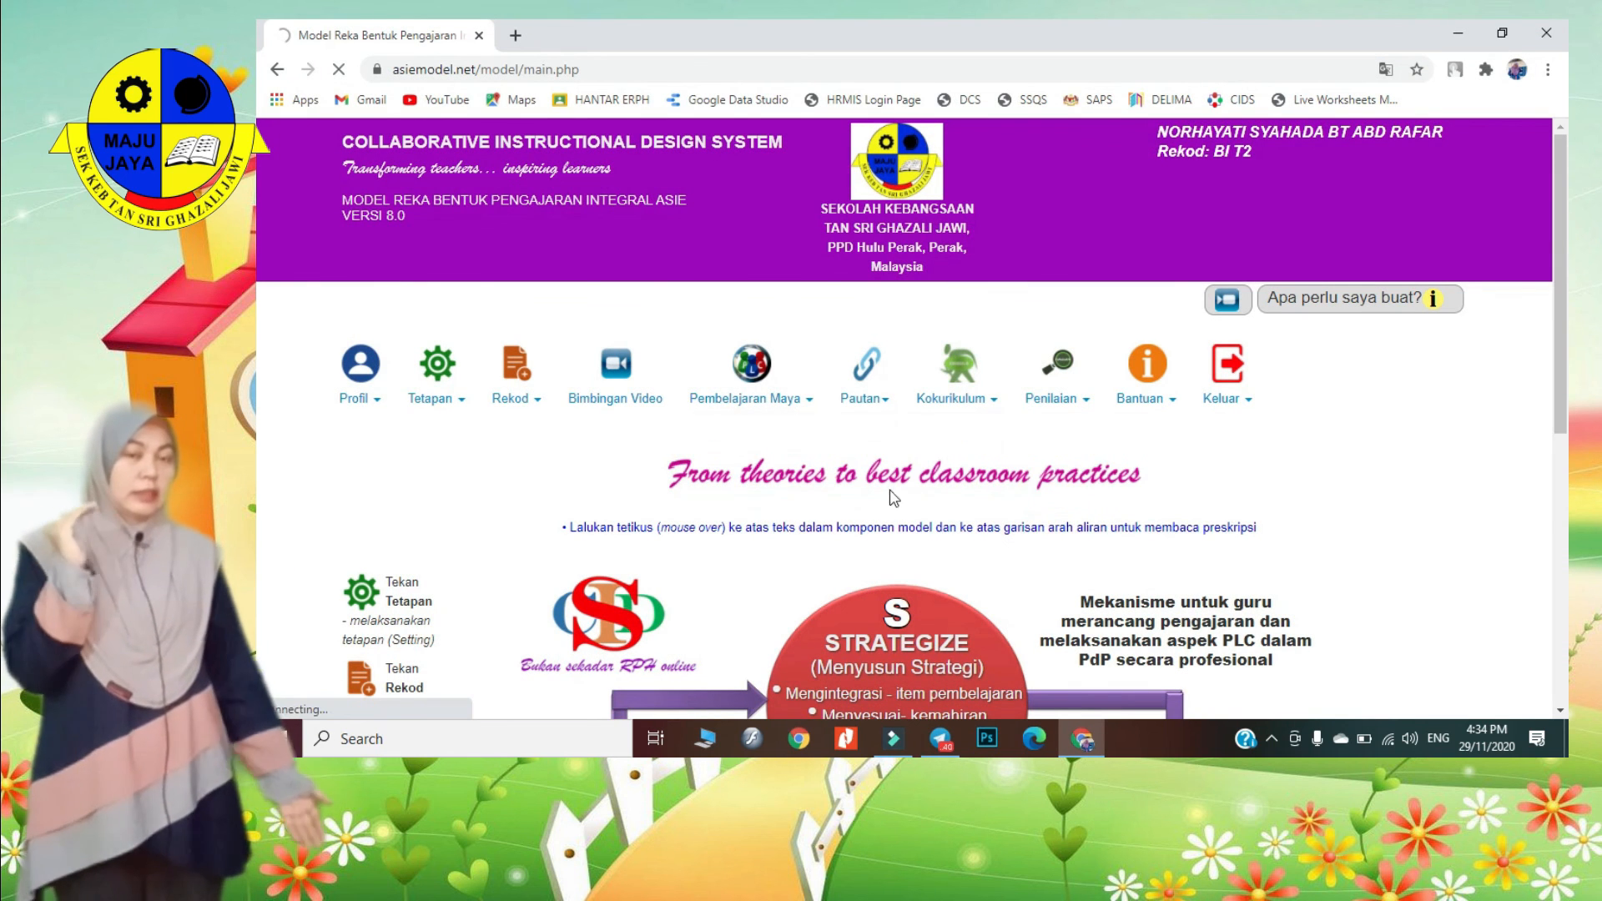
scroll(899, 511, "down", 4)
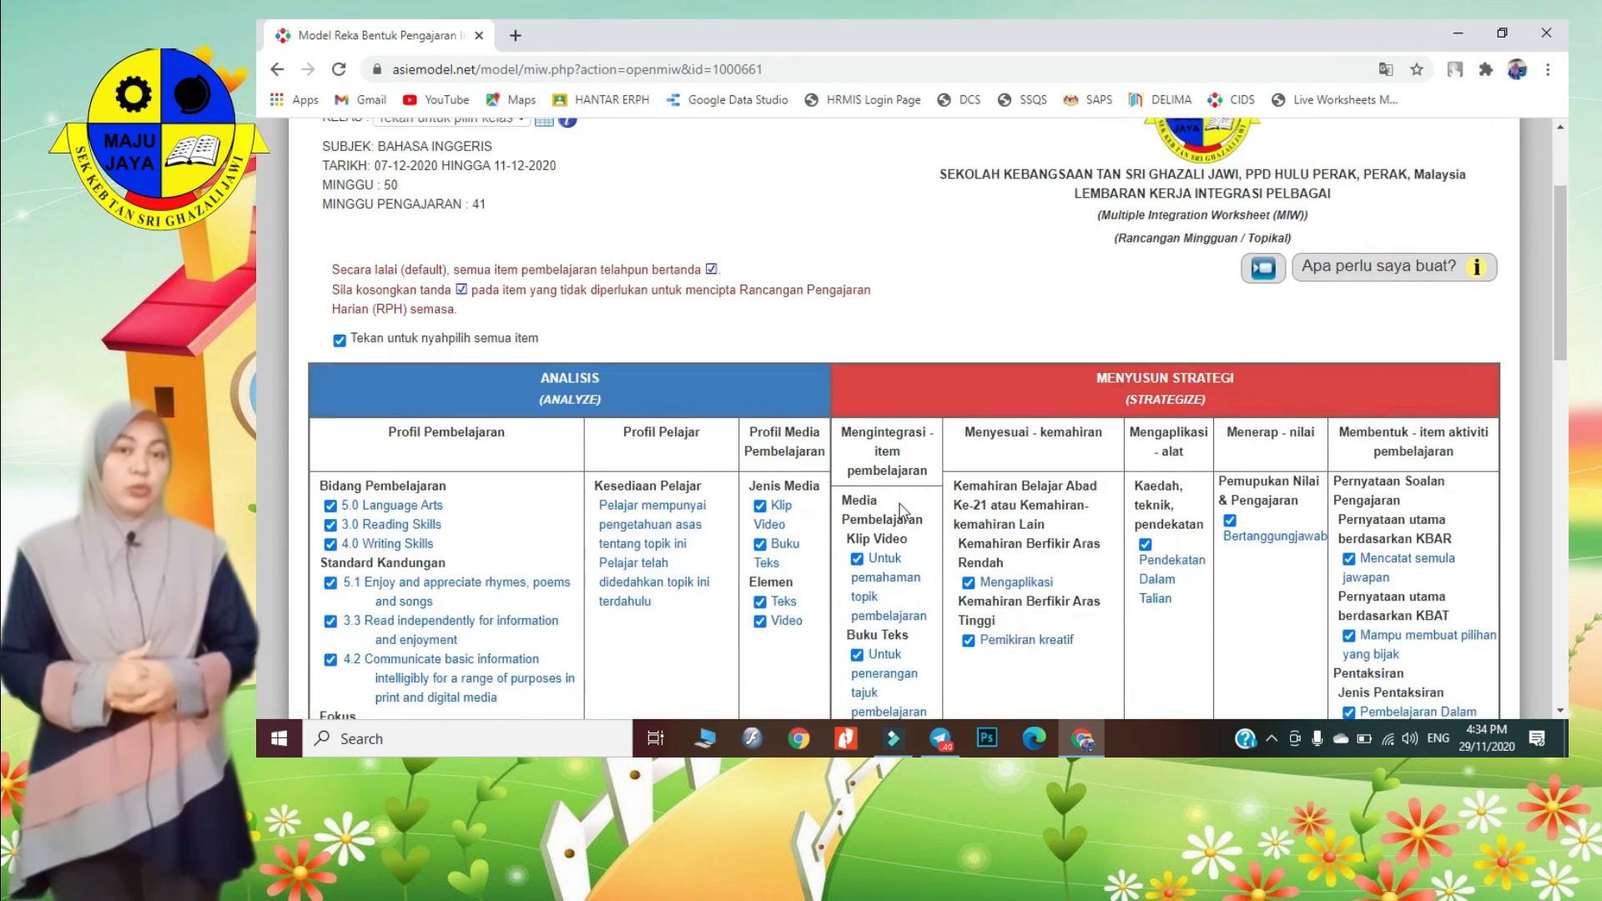
scroll(899, 511, "down", 8)
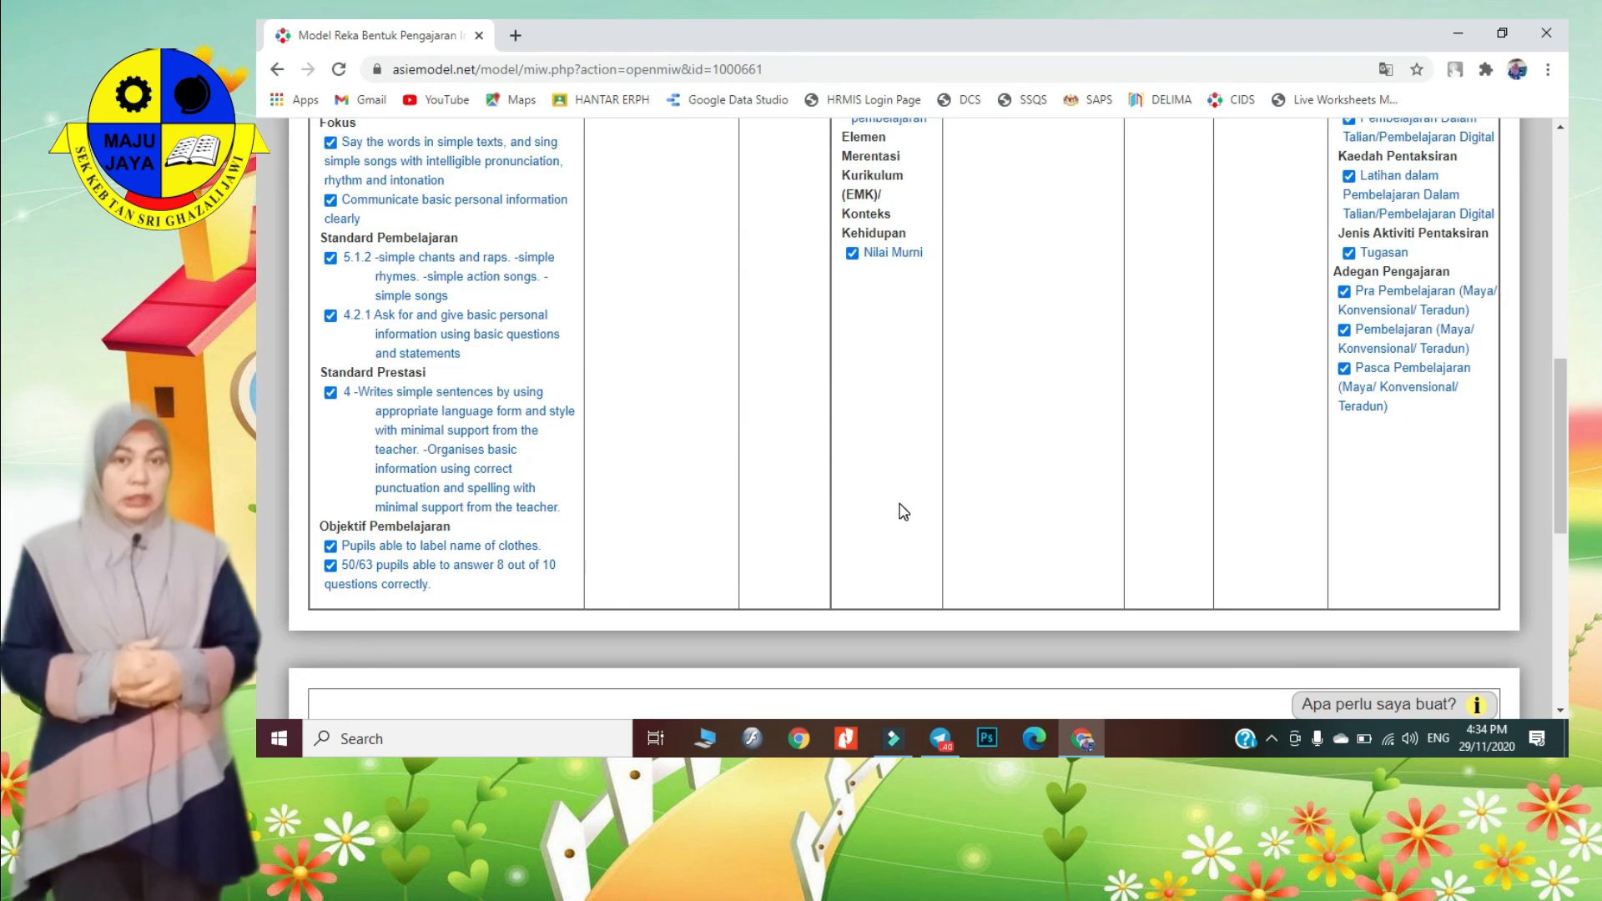
- Open the Profil Pembelajaran settings from the MIW's 4.0 Writing Skills item, look through the fields down to Kriteria Kejayaan, and close the window
scroll(903, 512, "down", 2)
scroll(903, 512, "up", 6)
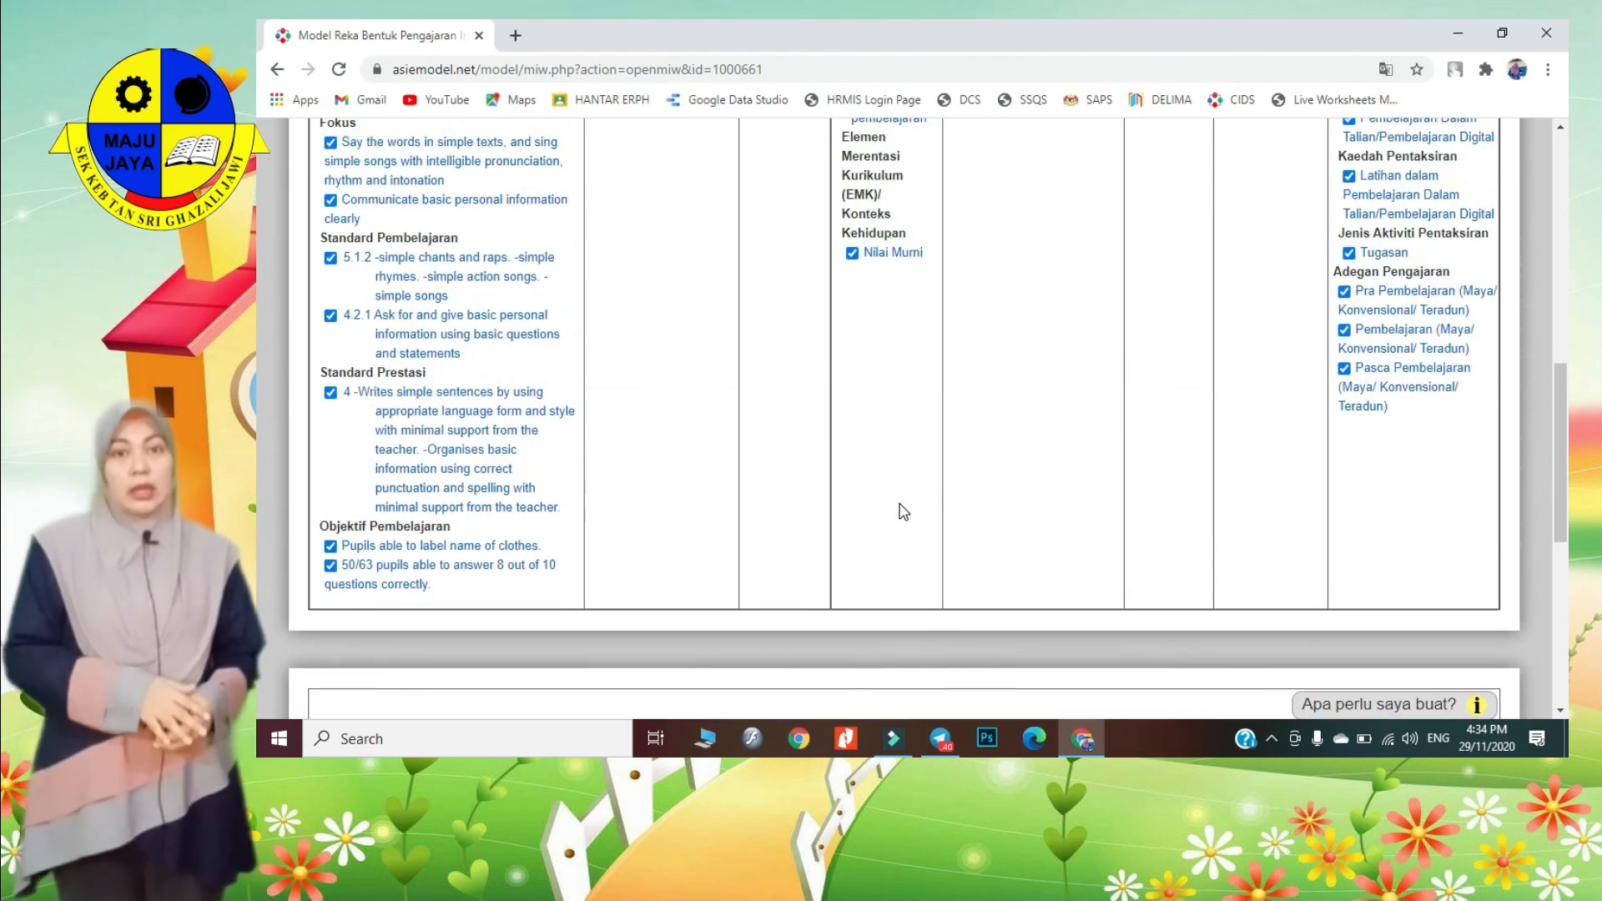
scroll(903, 513, "up", 6)
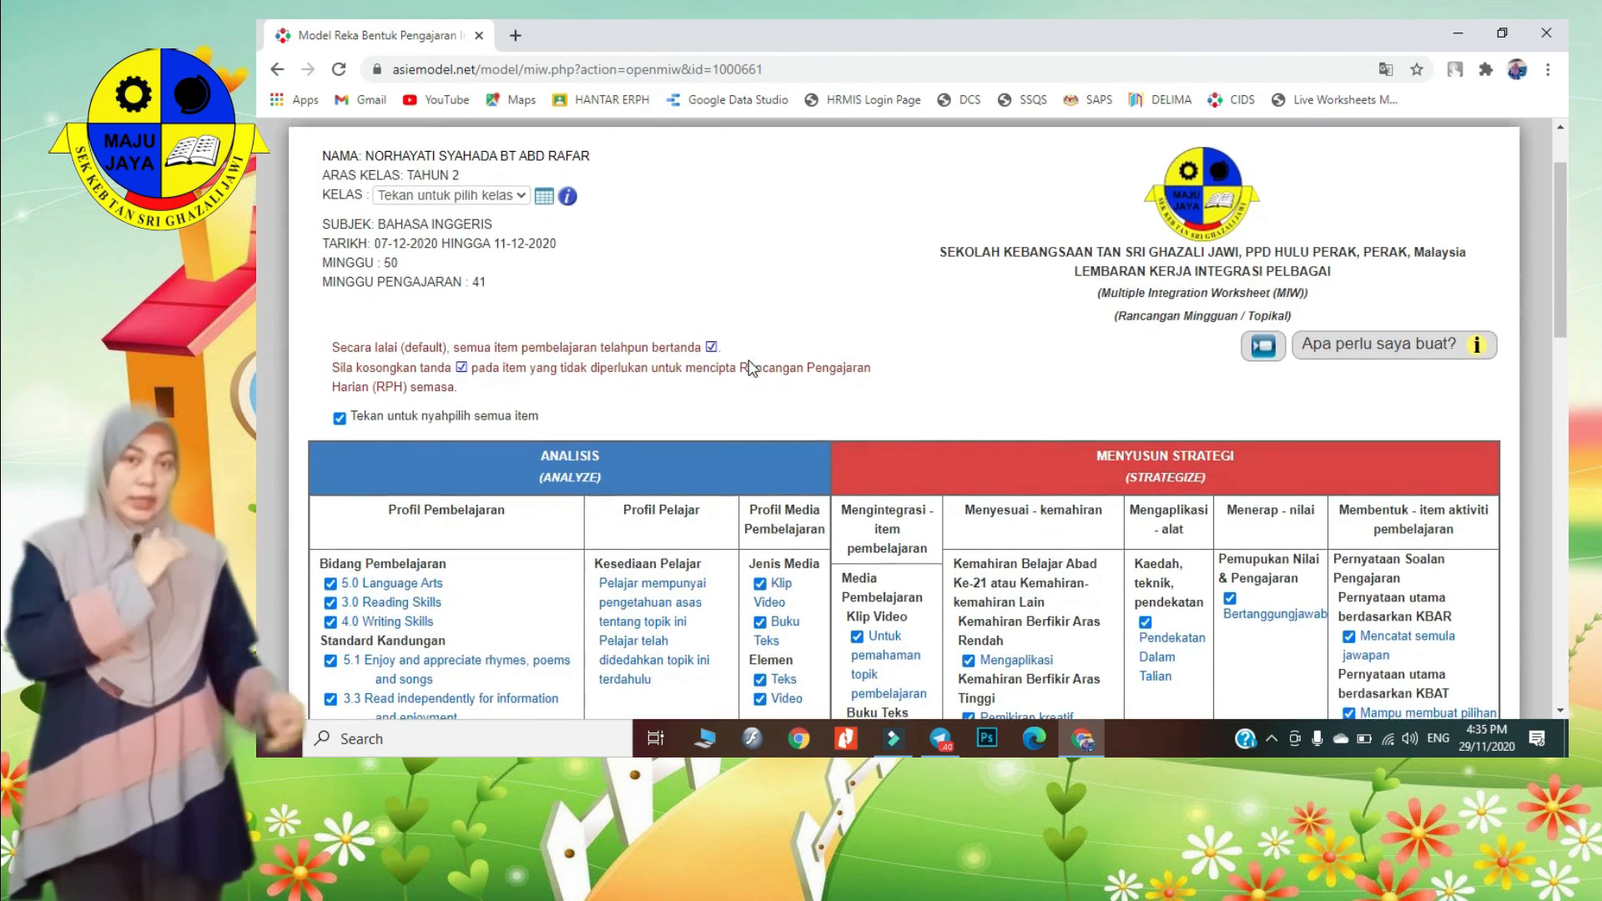
scroll(754, 368, "down", 1)
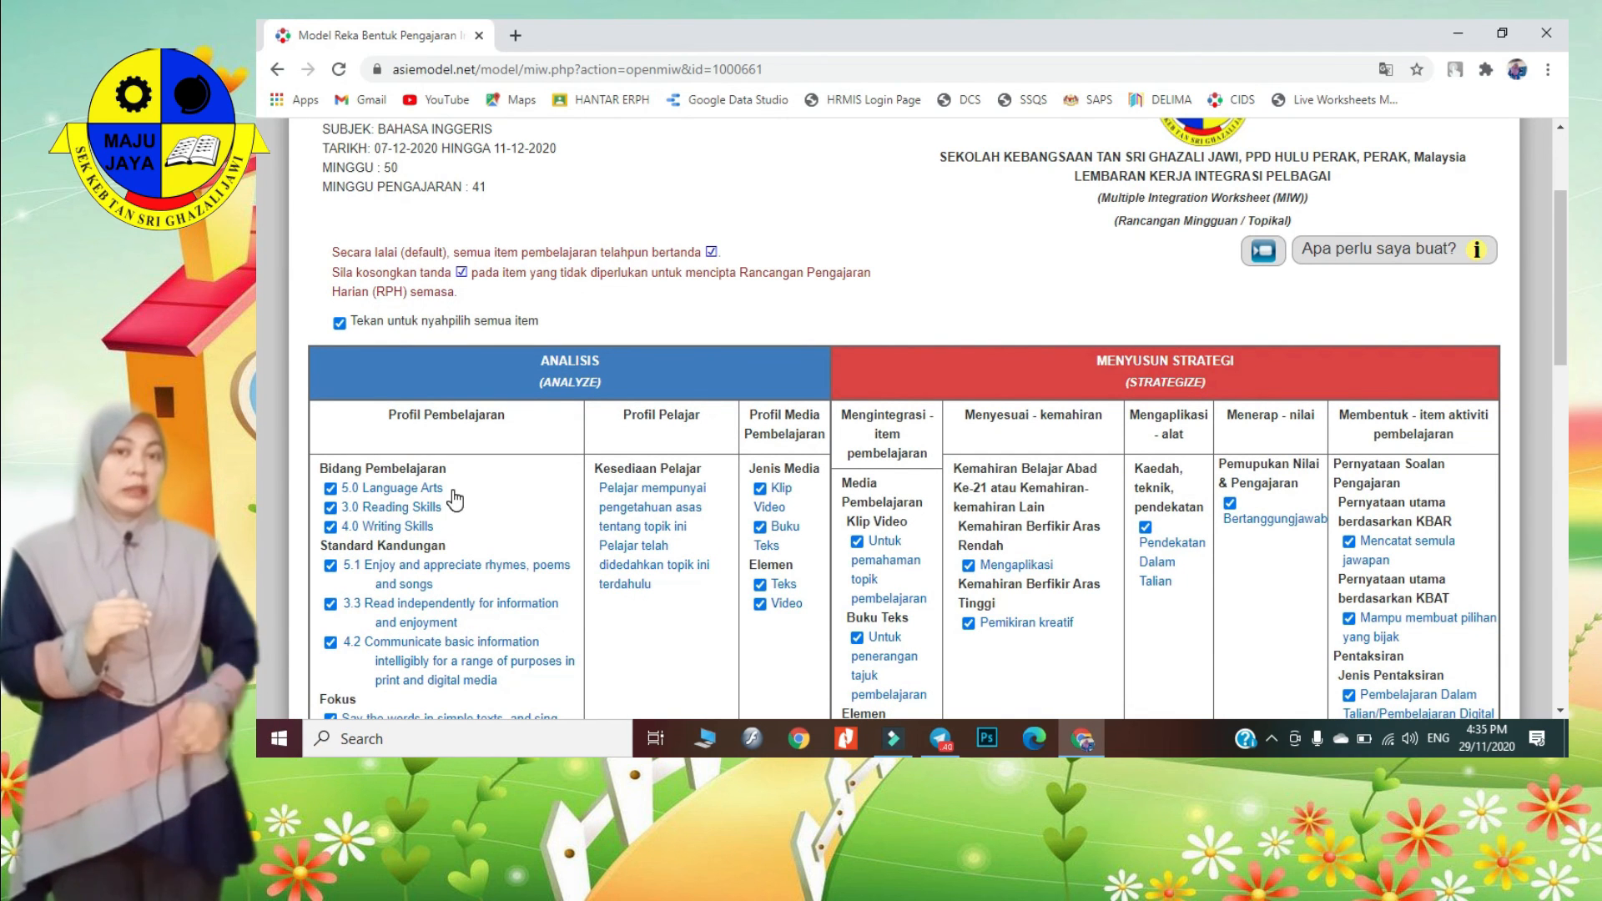
scroll(434, 499, "down", 1)
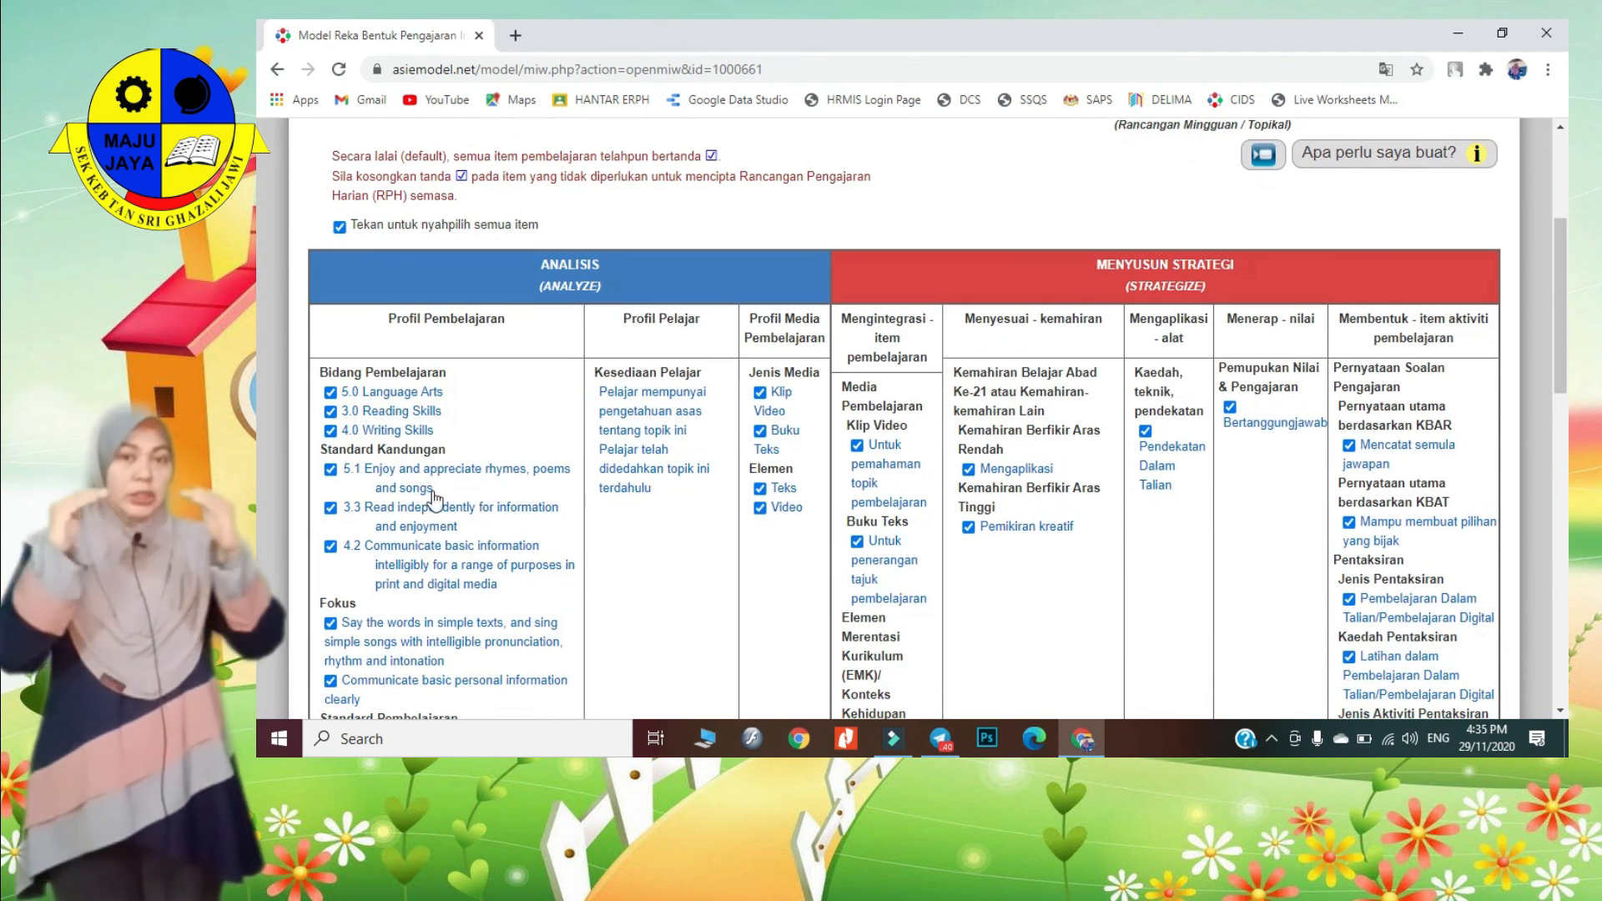
left_click(394, 426)
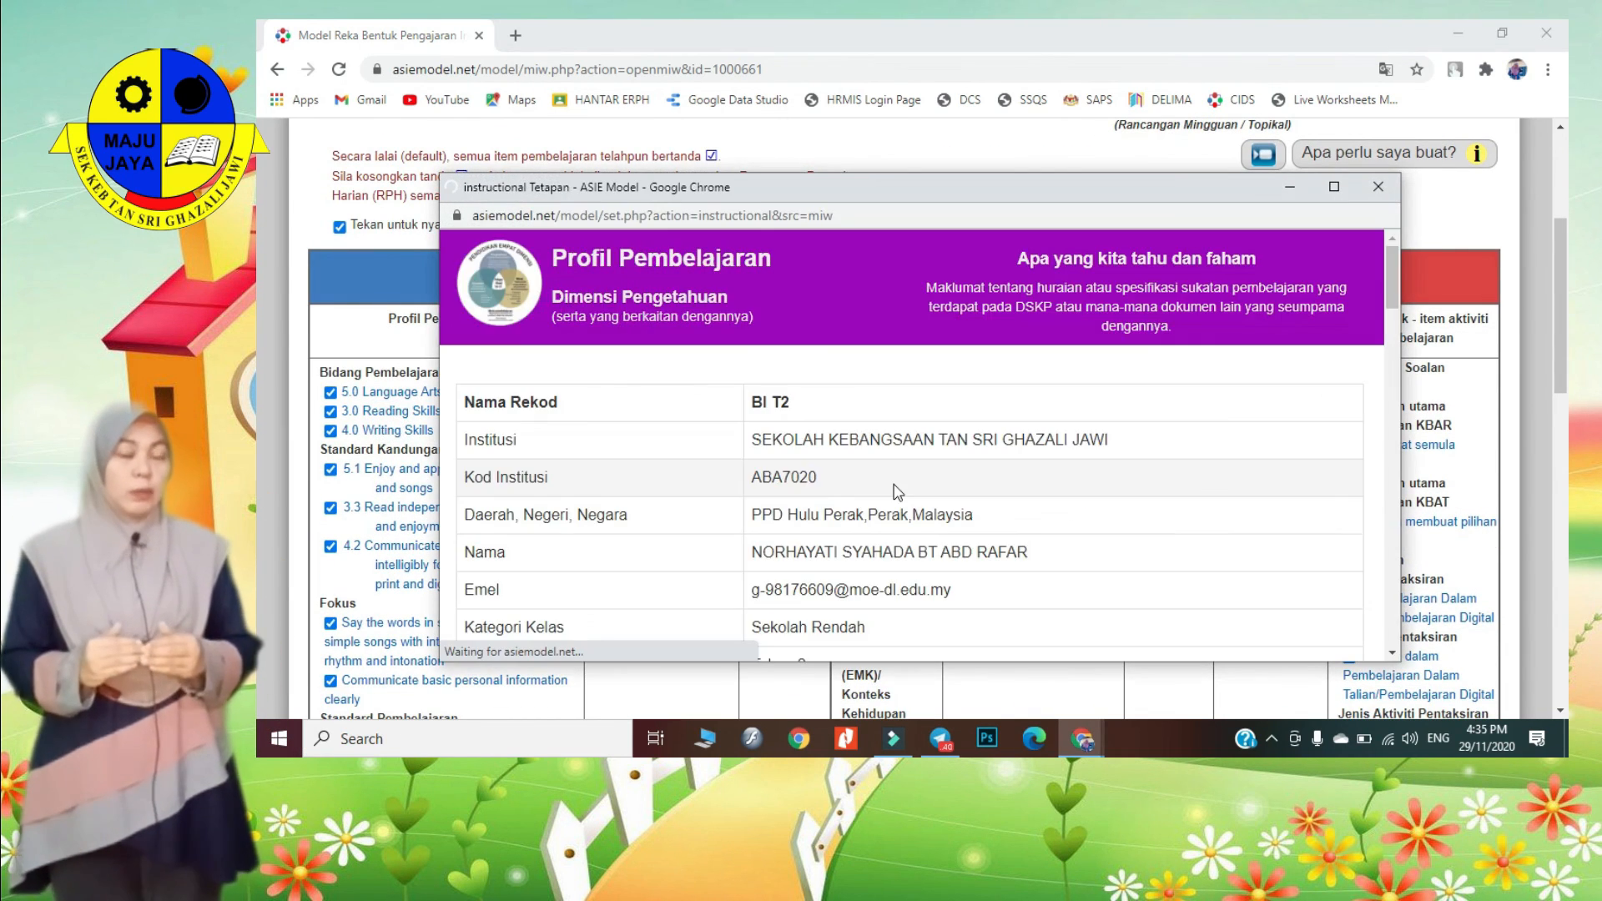
scroll(897, 536, "down", 10)
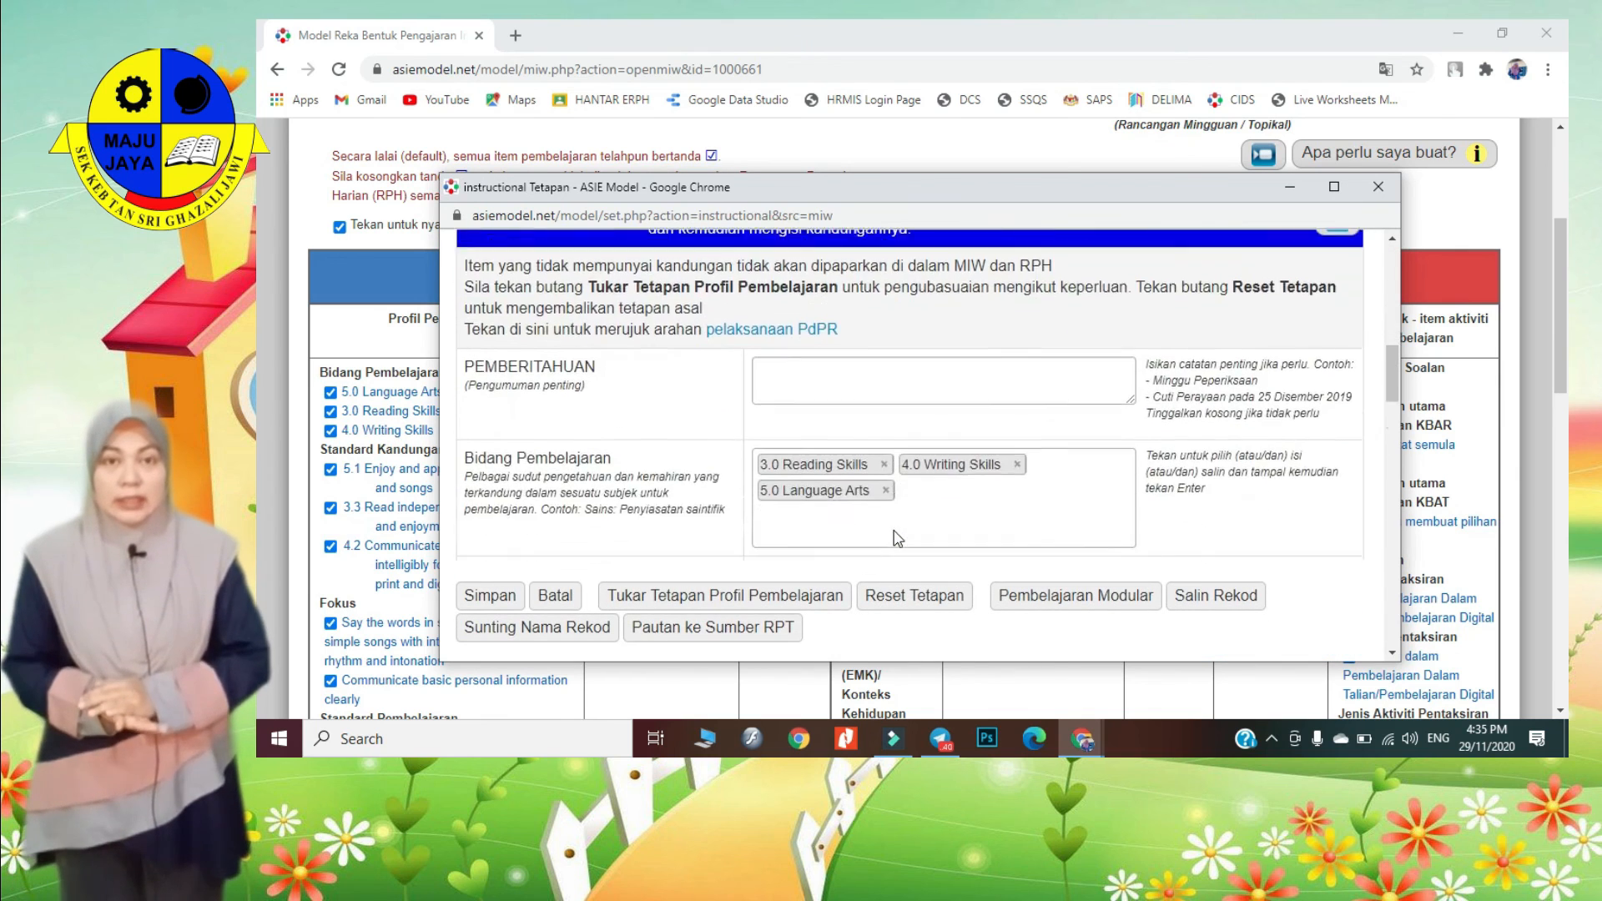
scroll(895, 531, "down", 8)
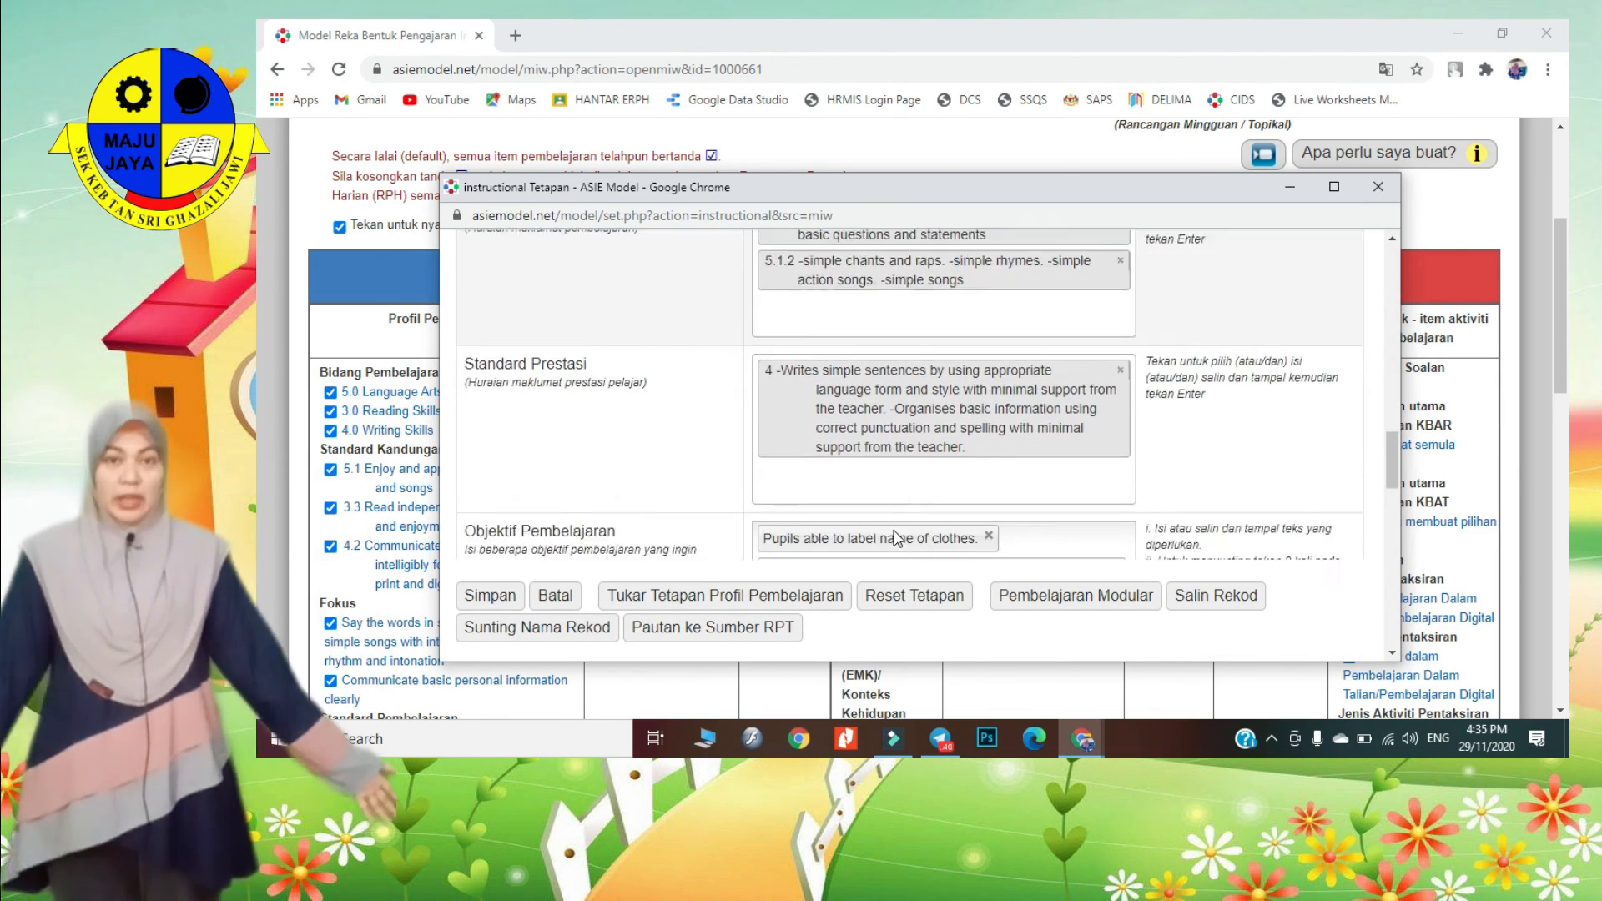
scroll(895, 532, "down", 2)
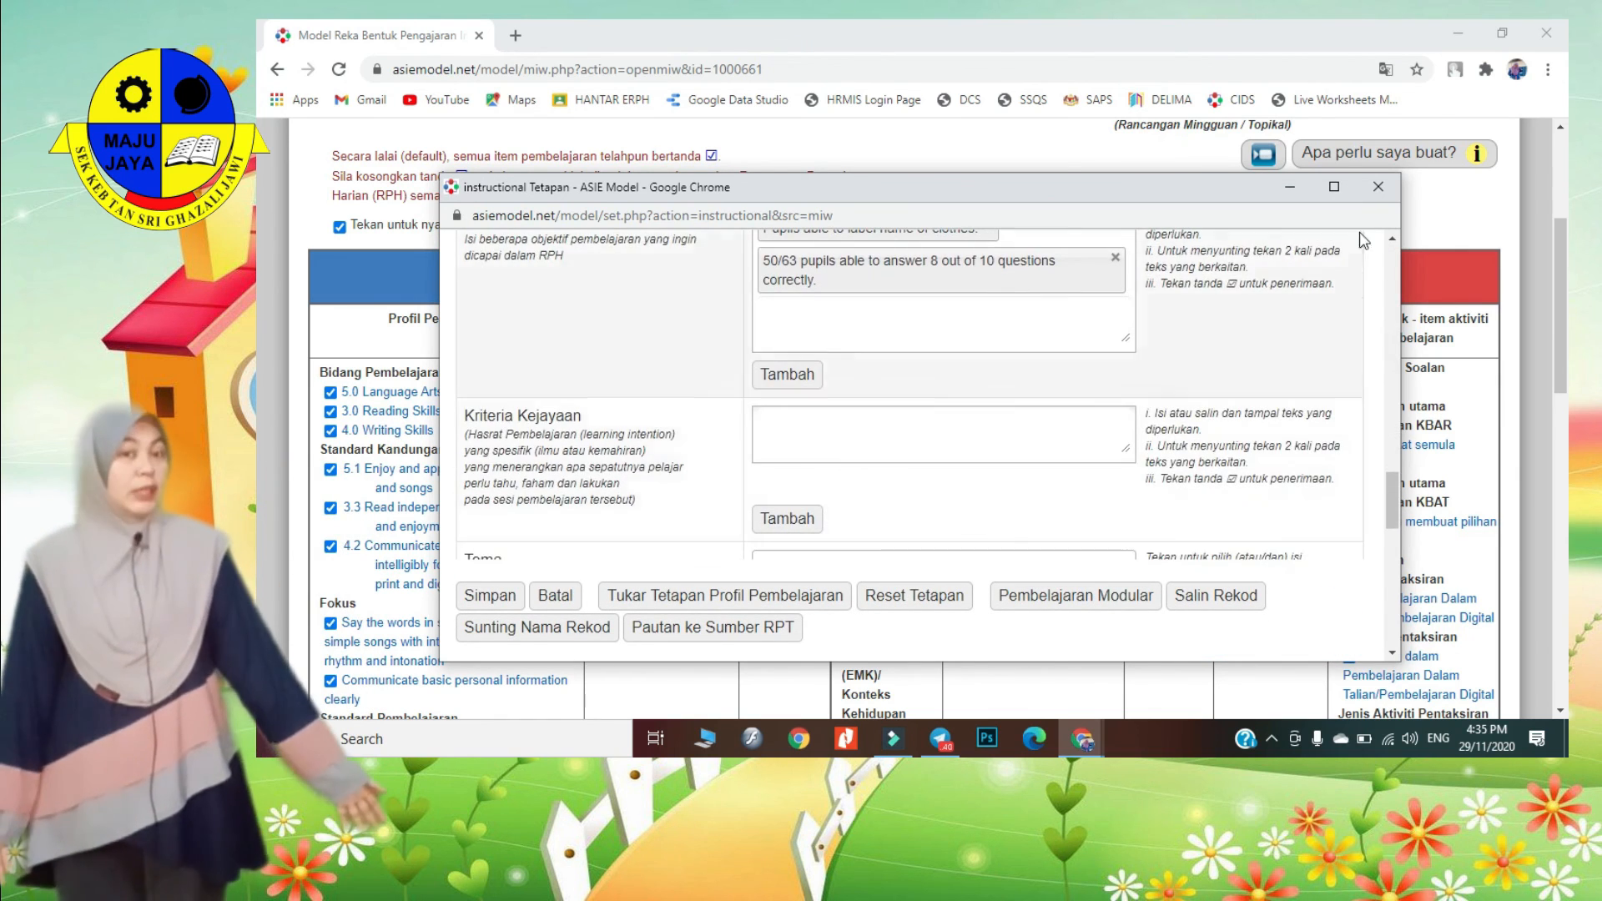
left_click(1378, 187)
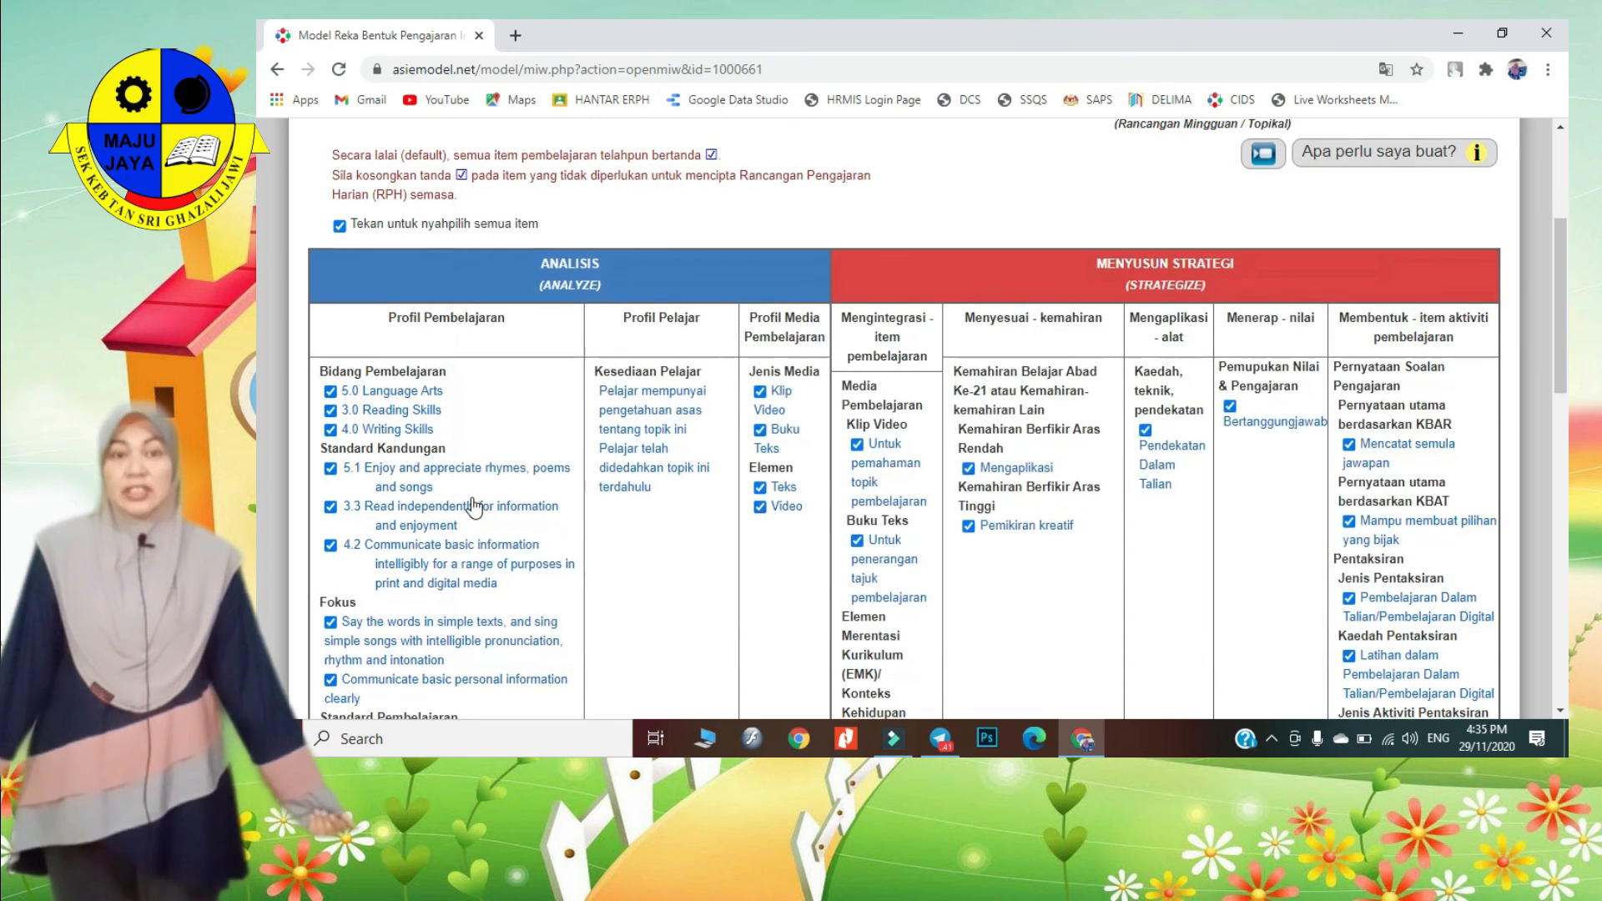
- Look through the MIW down to the Penyeliaan section, and return to the Analisis and Menyusun Strategi table
scroll(472, 486, "down", 2)
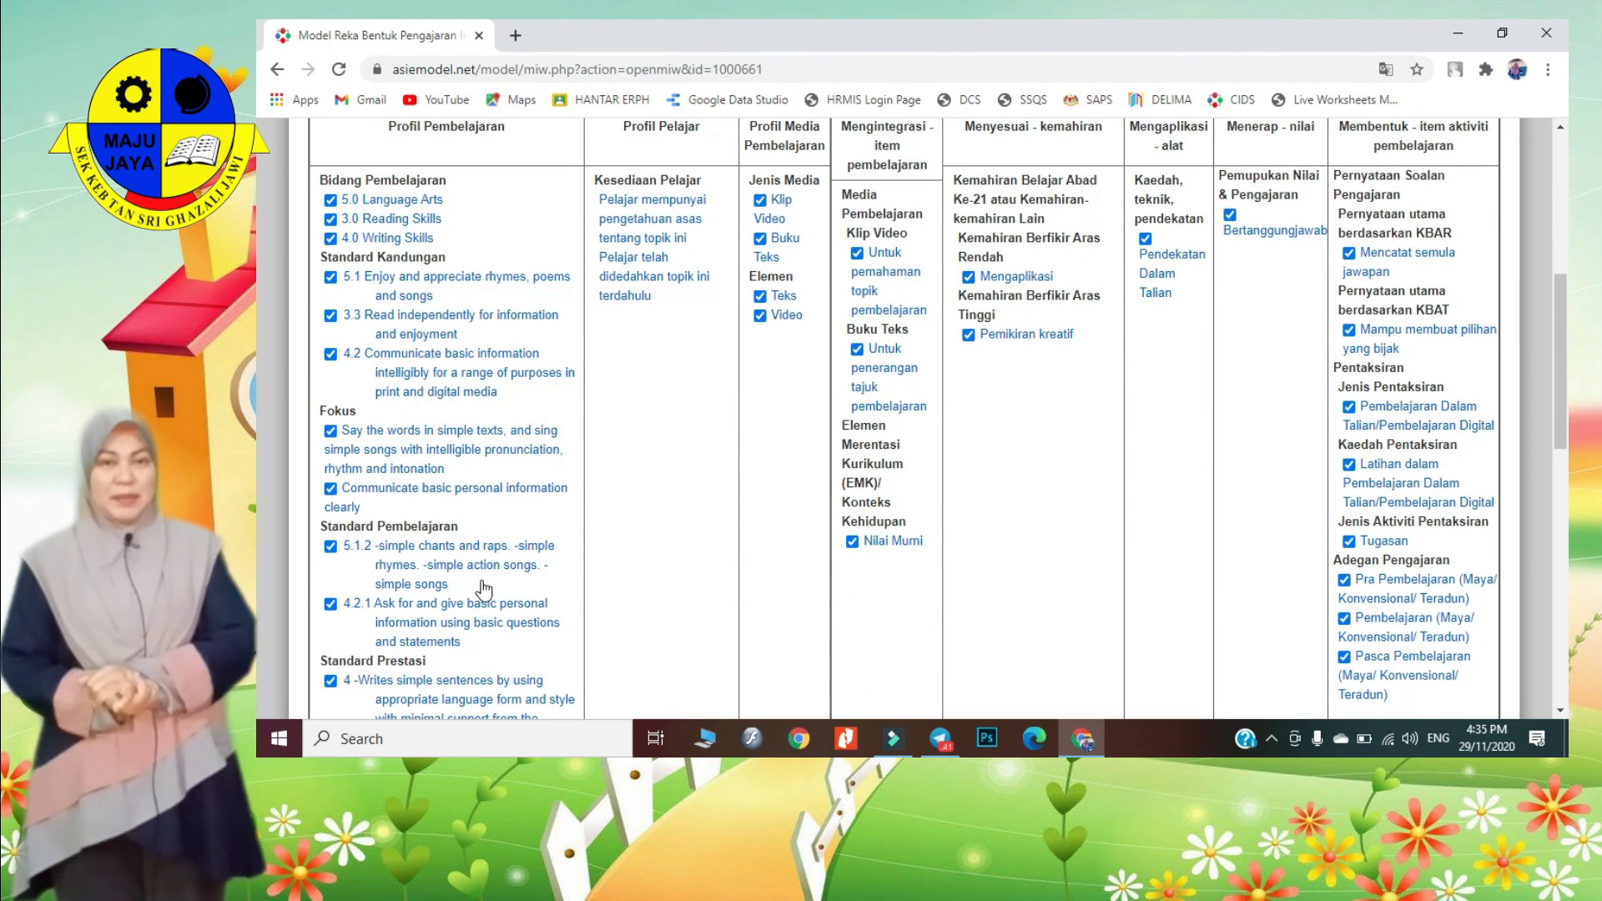
scroll(776, 307, "down", 10)
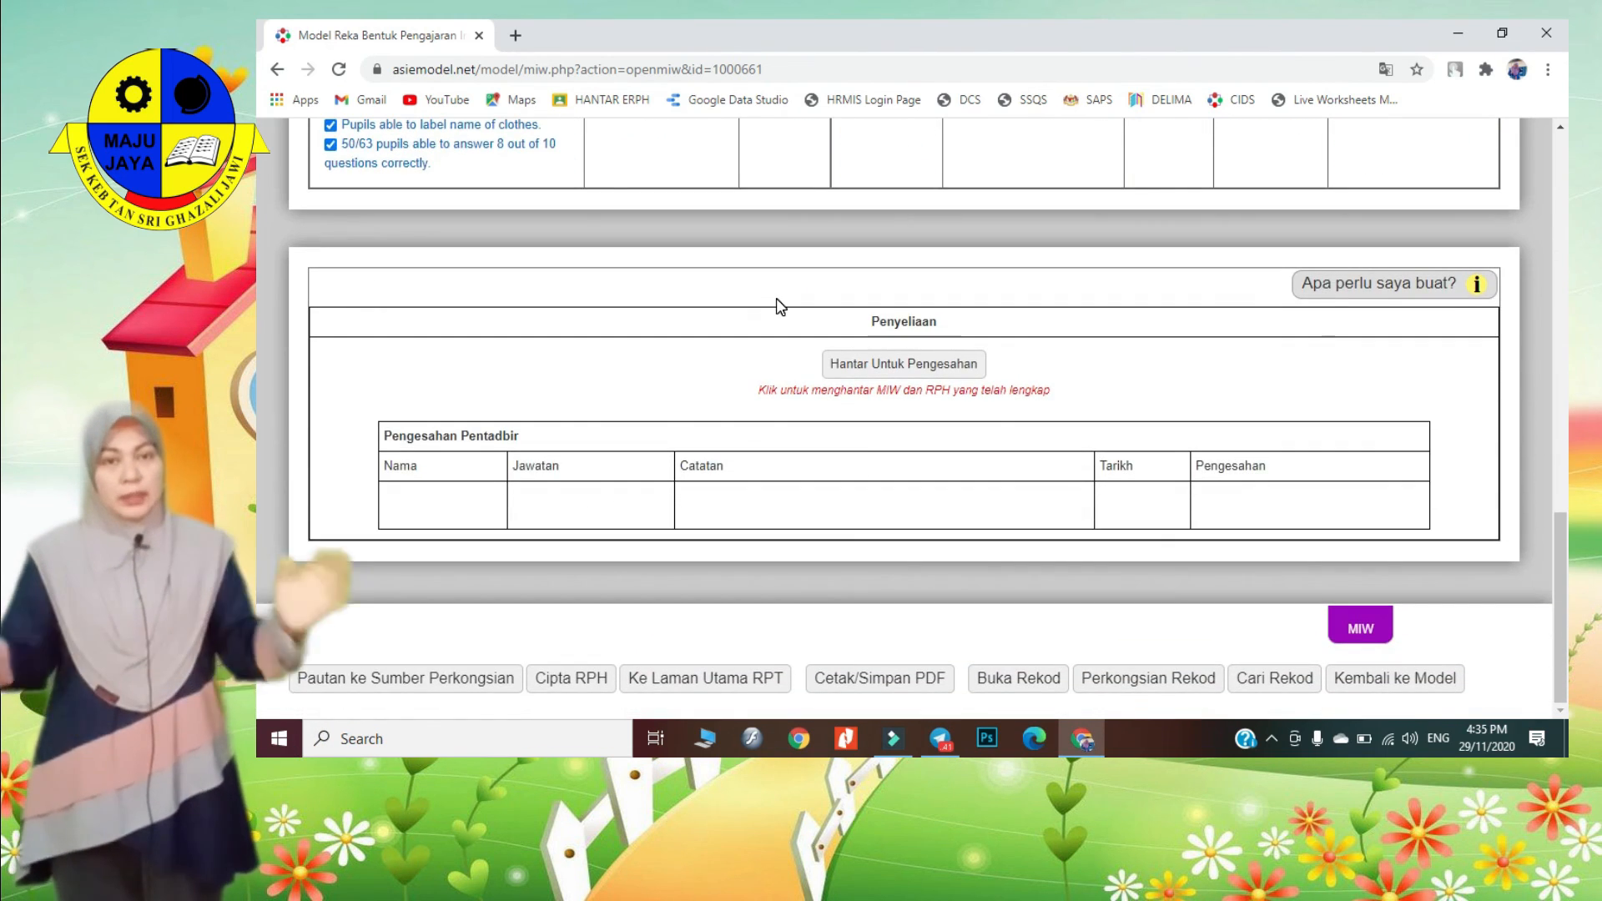
scroll(776, 302, "up", 15)
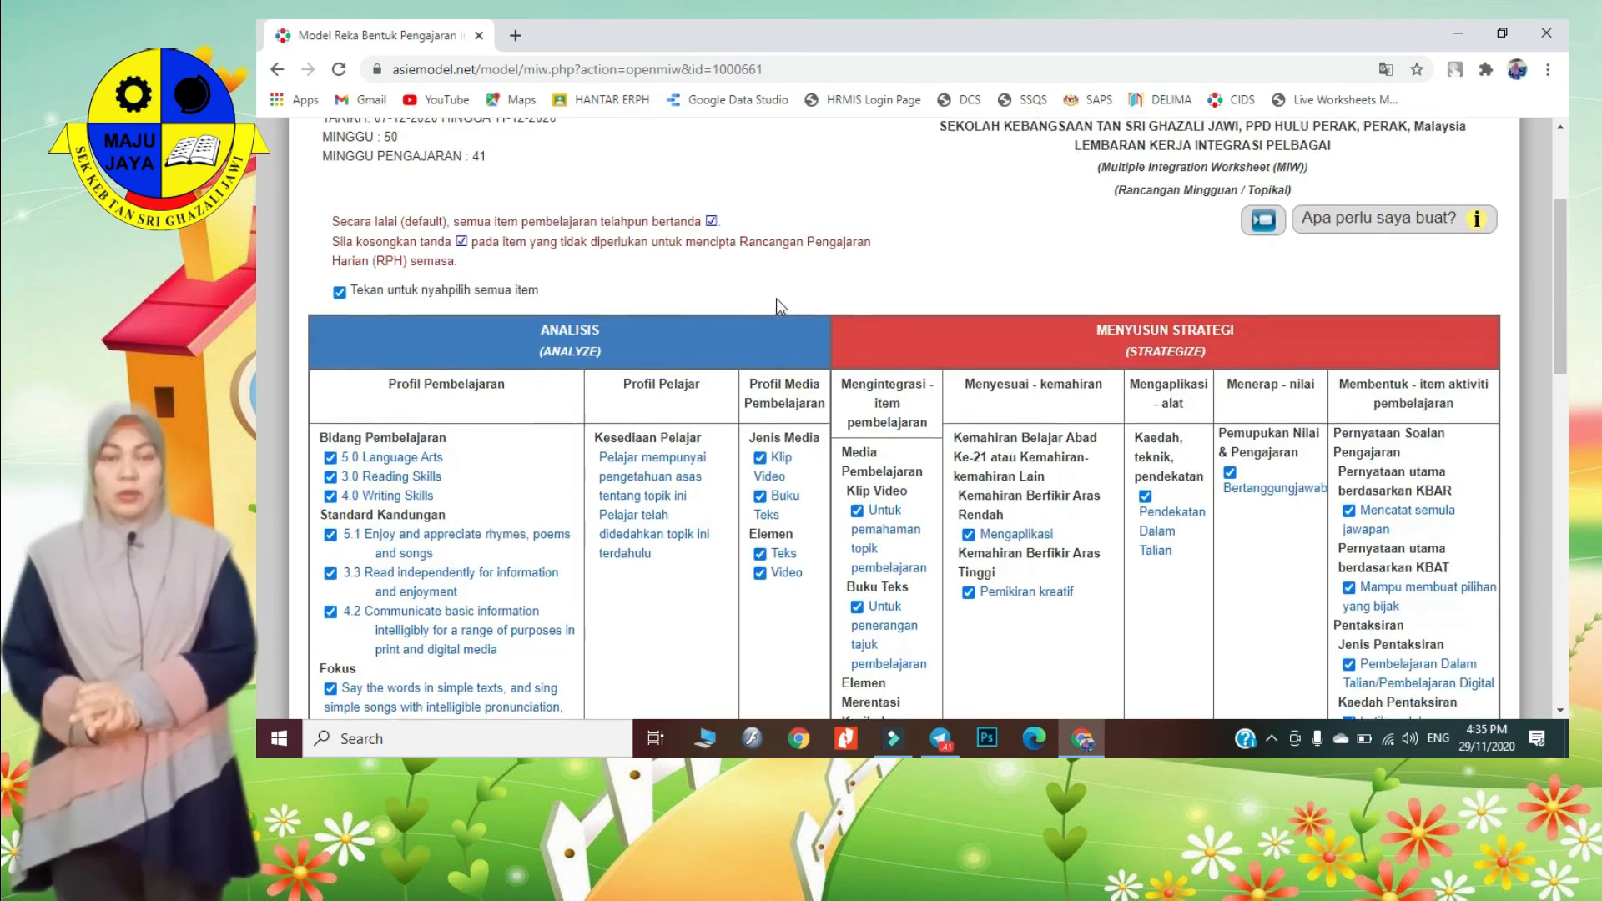